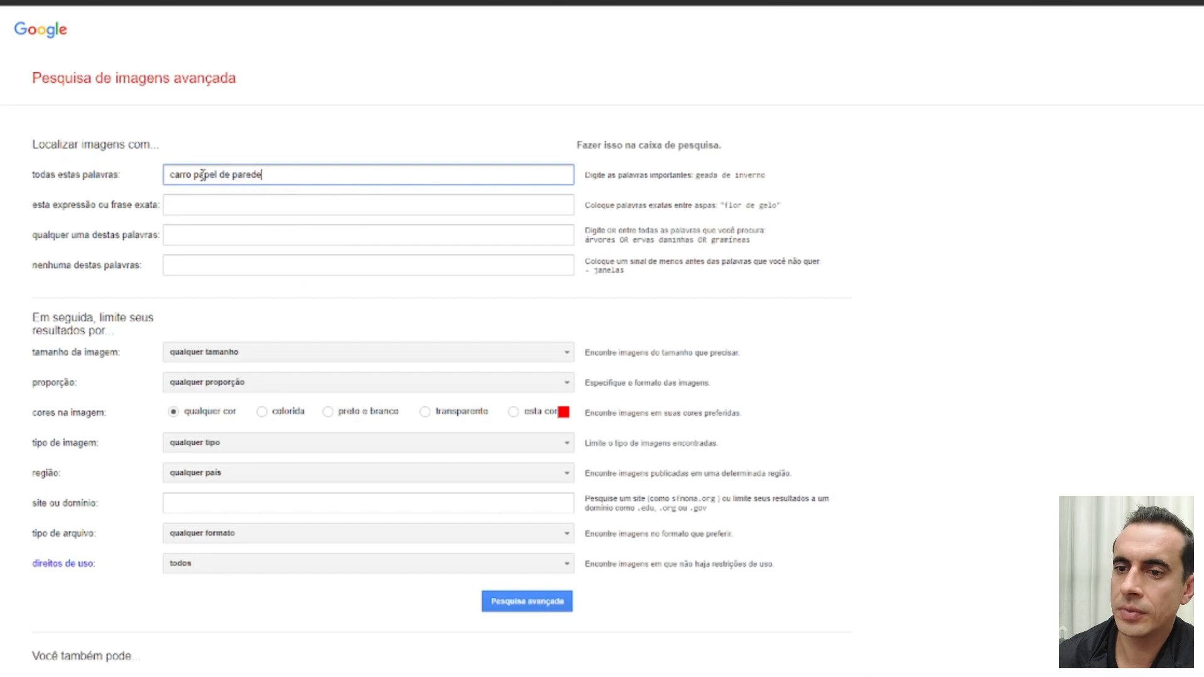
Limit the image size to "Com mais de 10 MP" and run the advanced image search
left_click(234, 359)
scroll(229, 395, "down", 5)
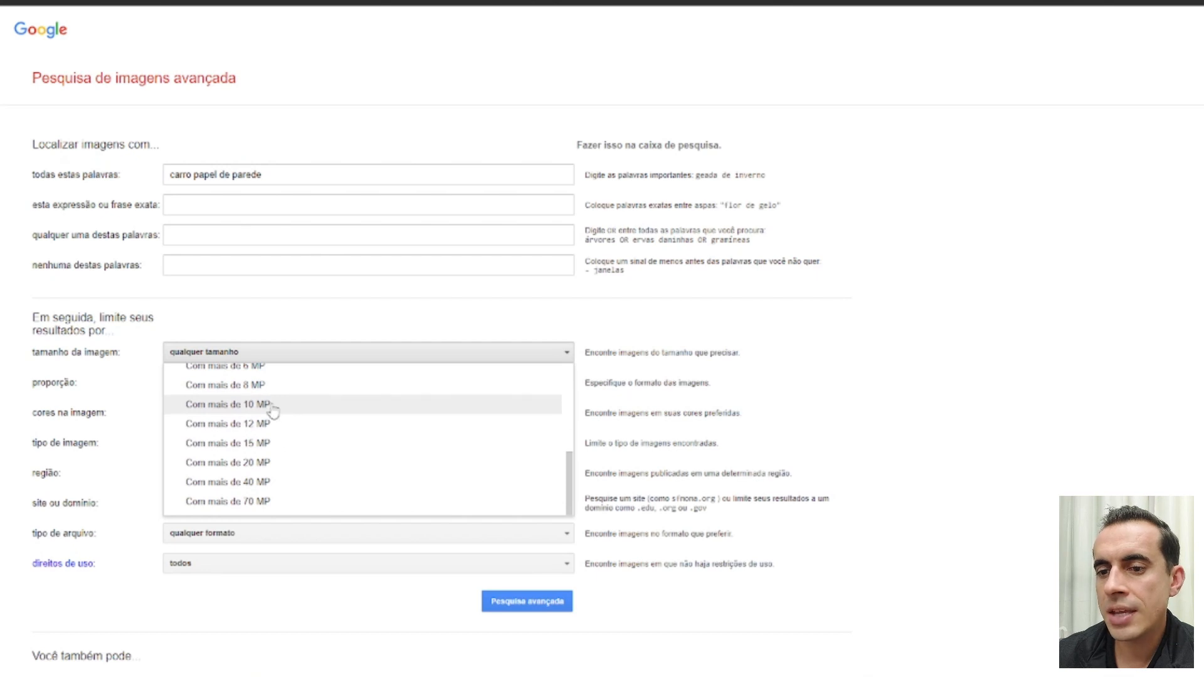
left_click(273, 407)
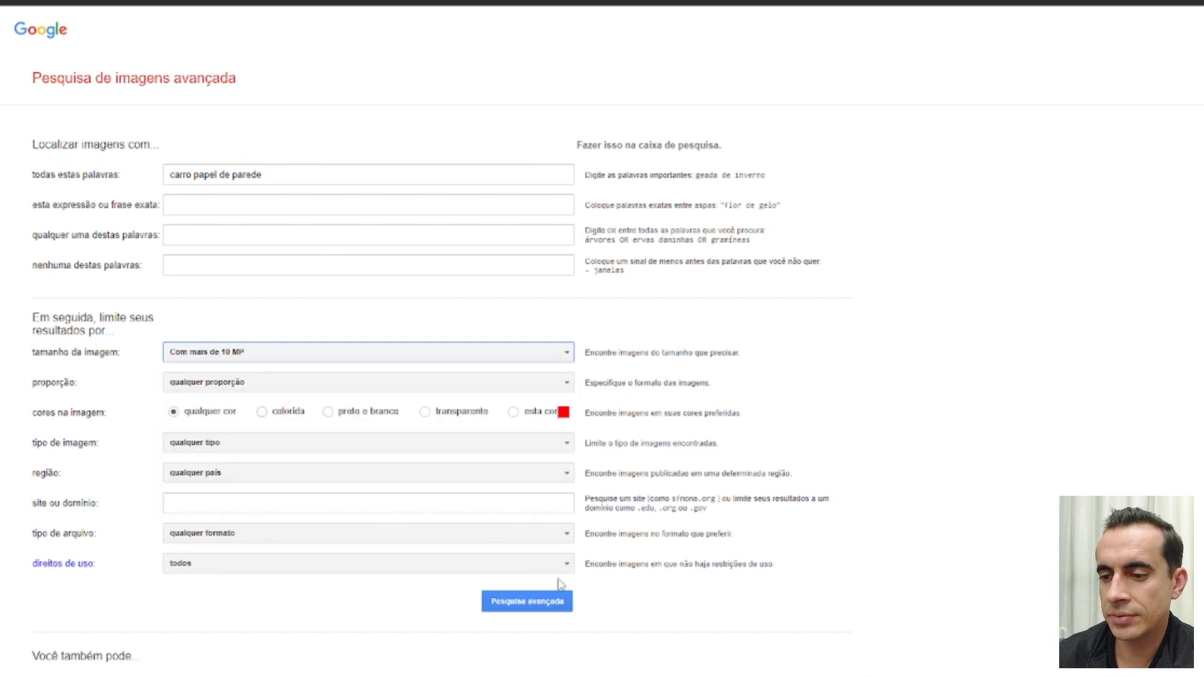
left_click(547, 604)
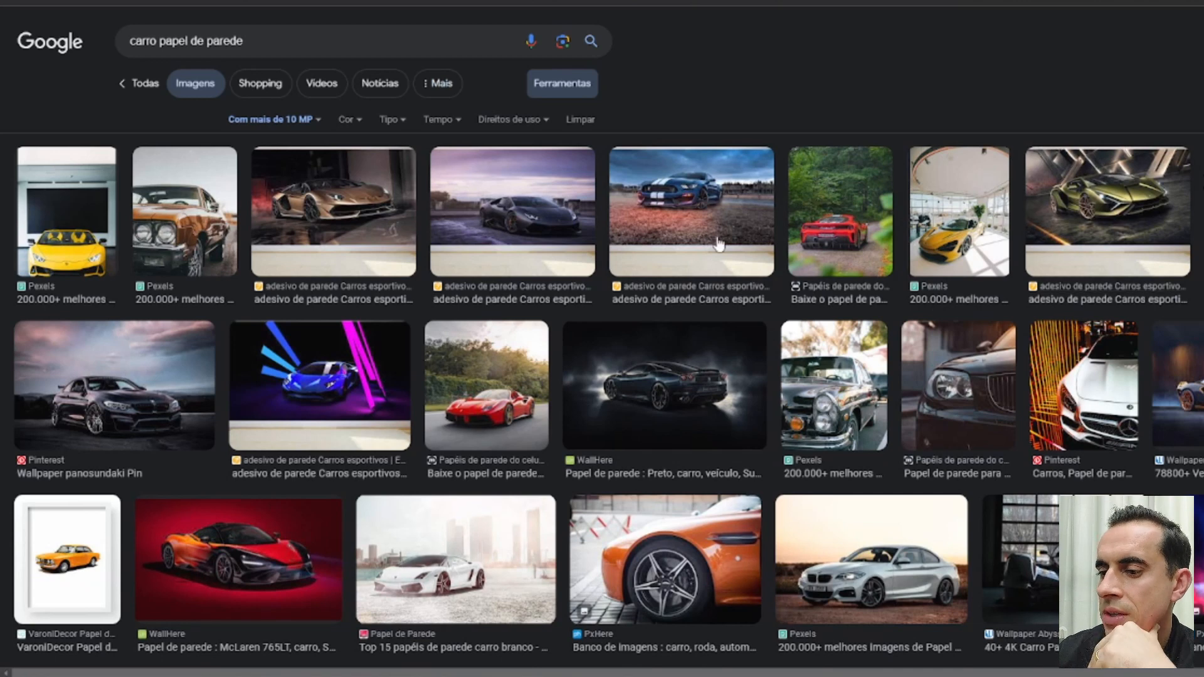
Open the black Lamborghini photo from Elo7 in the image results and copy the image
scroll(709, 236, "down", 1)
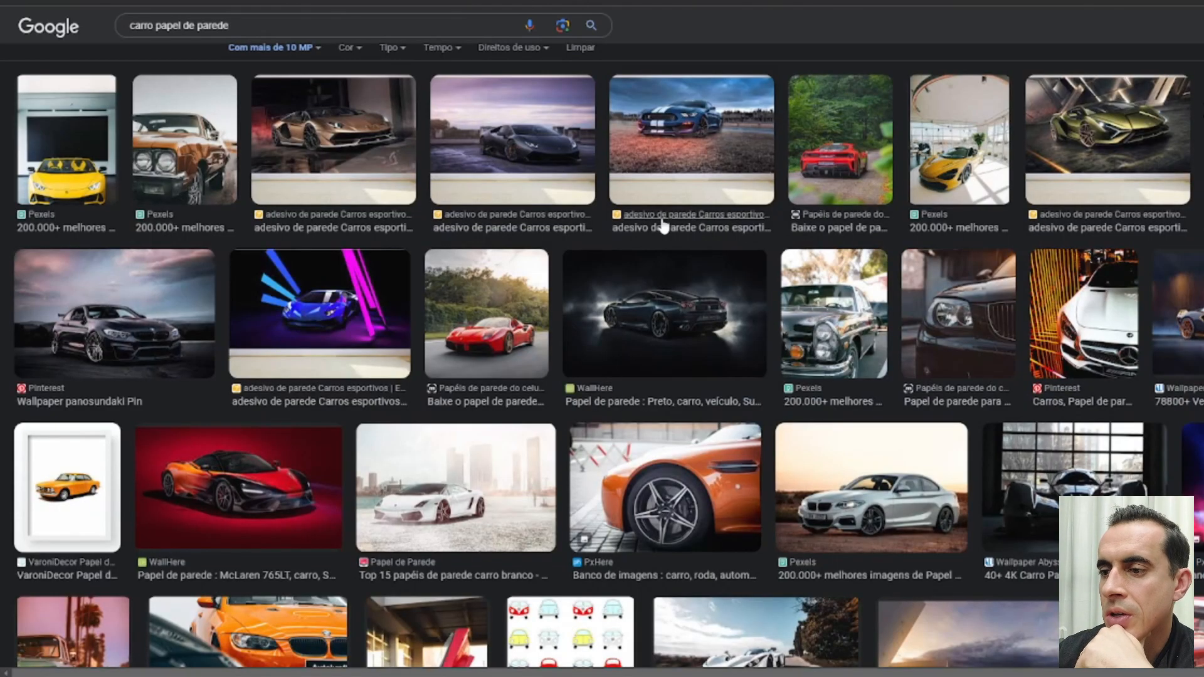
left_click(496, 152)
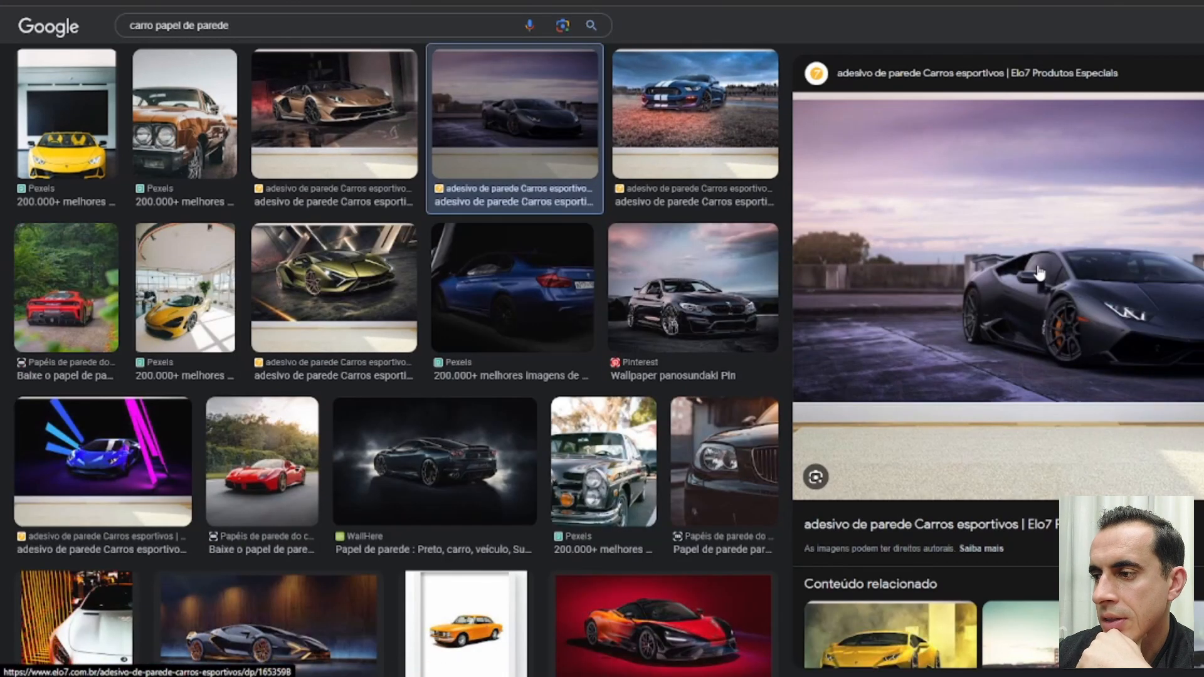
right_click(1045, 293)
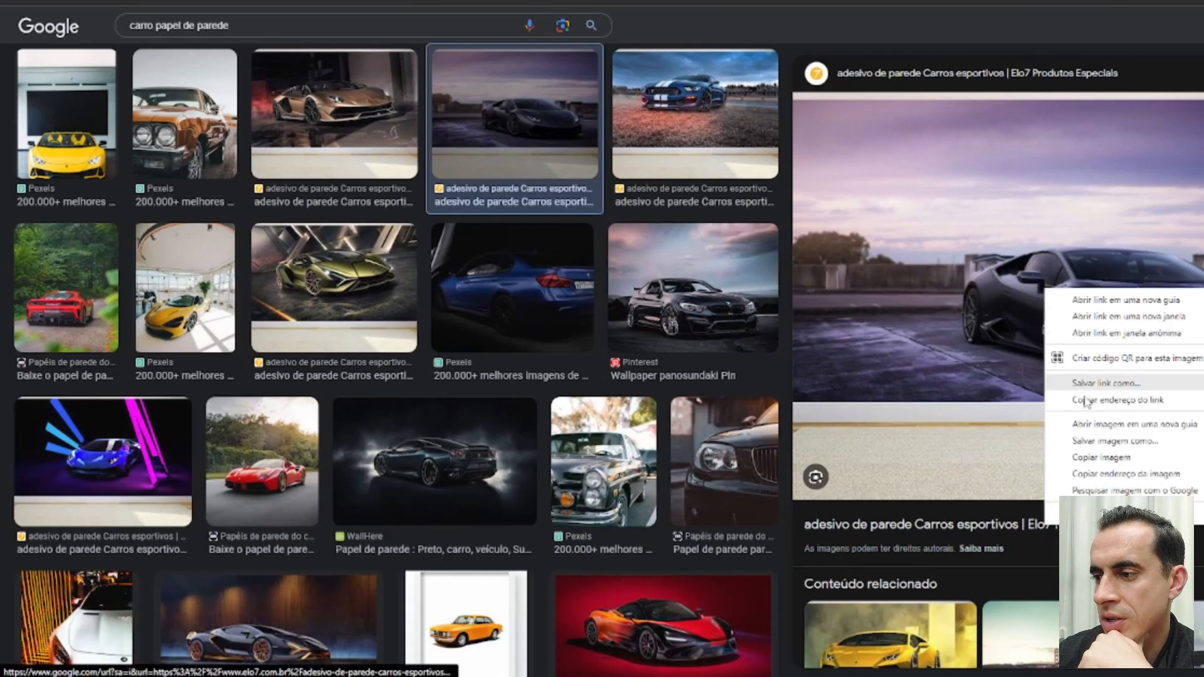
left_click(1103, 456)
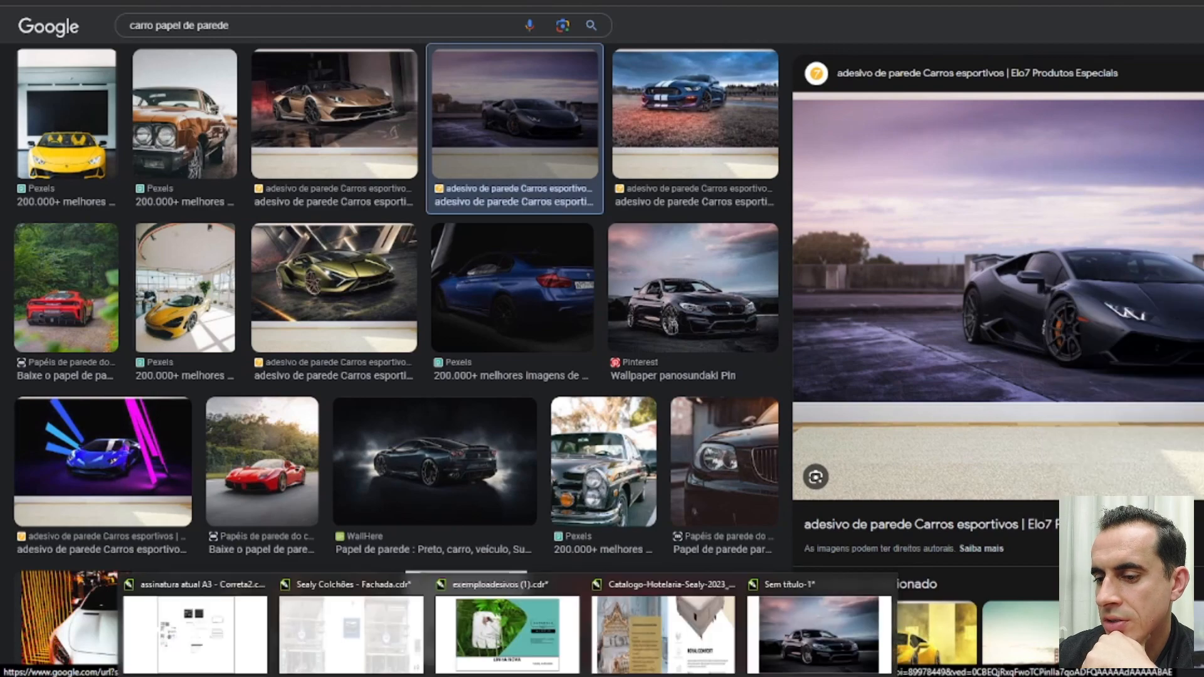
Switch to CorelDRAW, create a new document and paste the copied Lamborghini photo into it
left_click(838, 630)
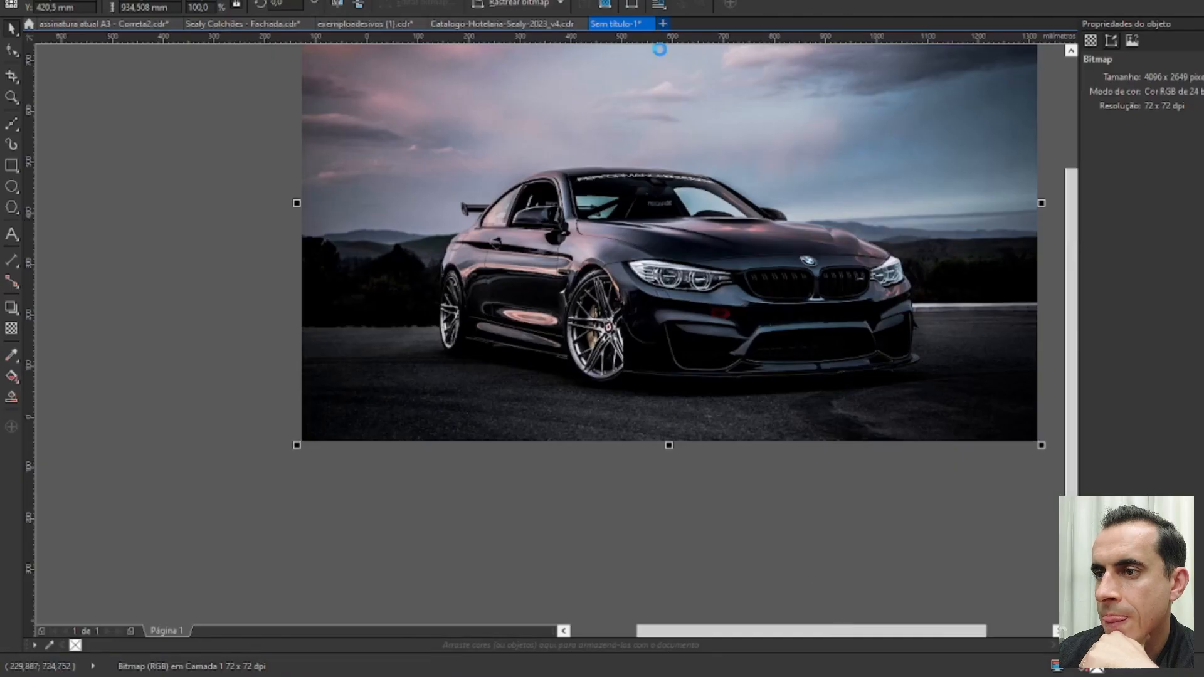
left_click(664, 24)
right_click(516, 244)
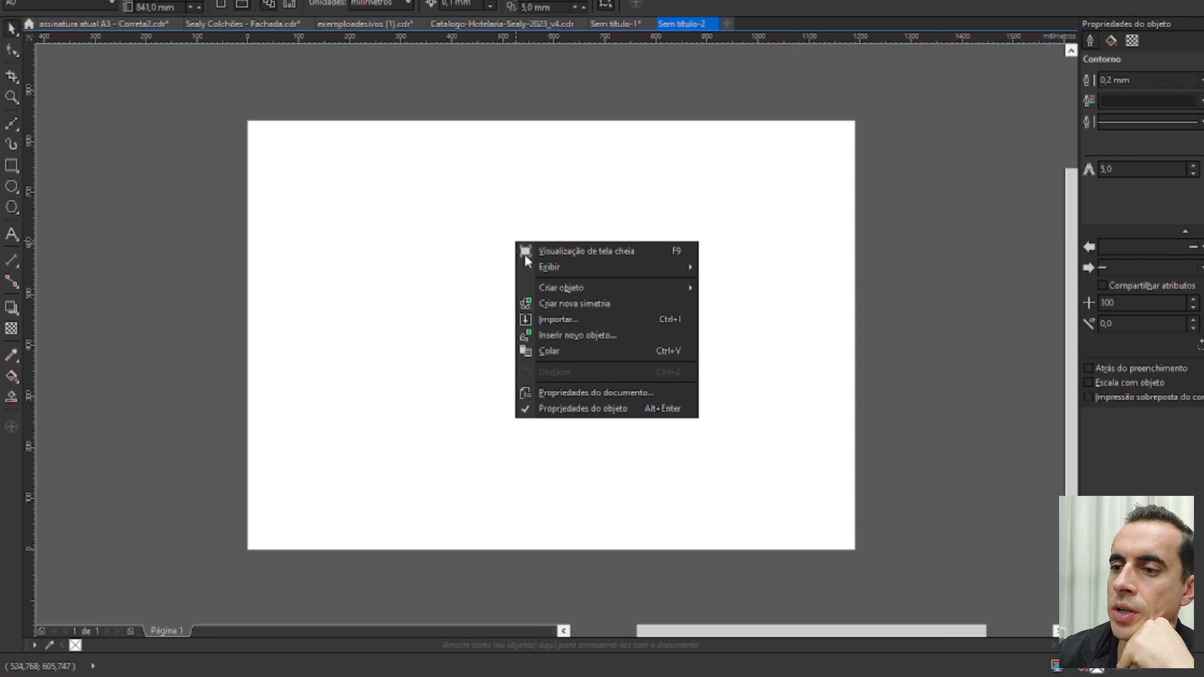
left_click(549, 351)
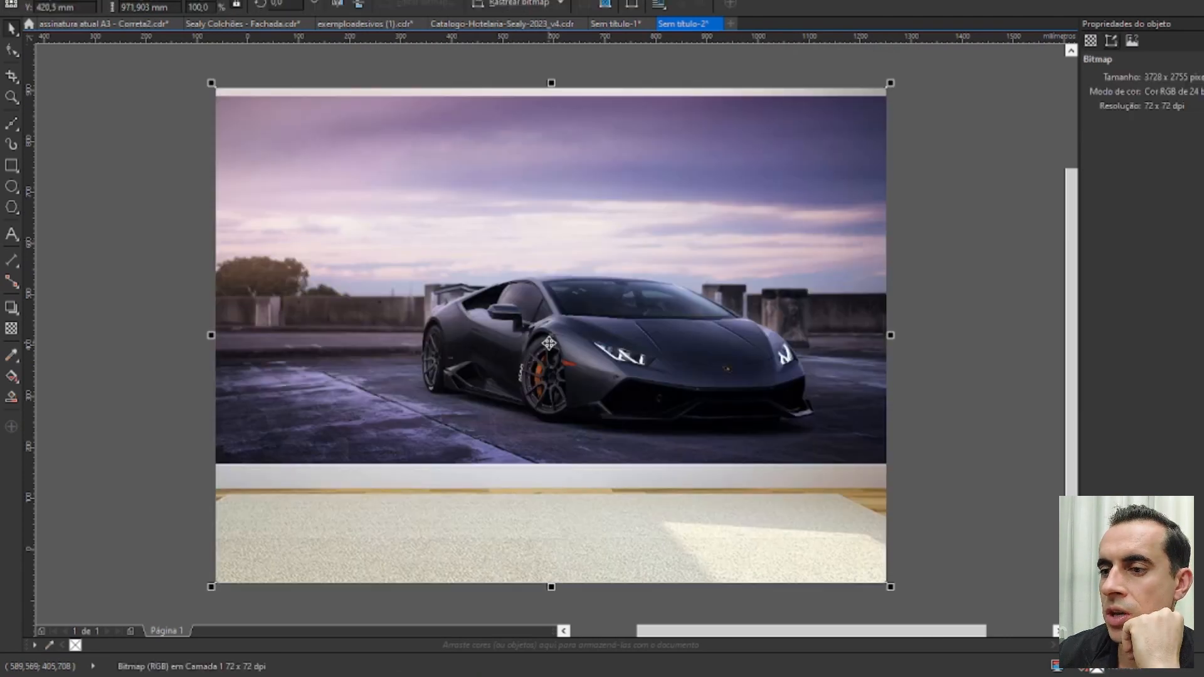
Examine the sharpness of the Lamborghini photo close up around the front wheel arch, indicator and mirror
scroll(550, 343, "up", 5)
scroll(545, 279, "up", 2)
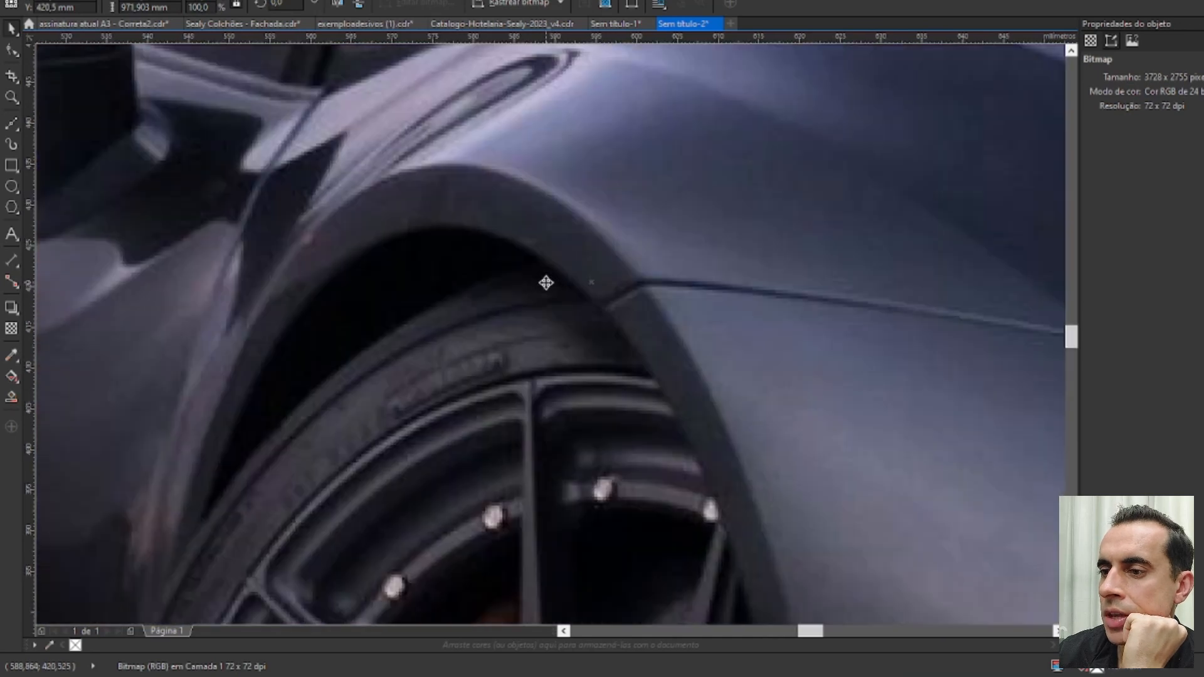
scroll(476, 227, "down", 5)
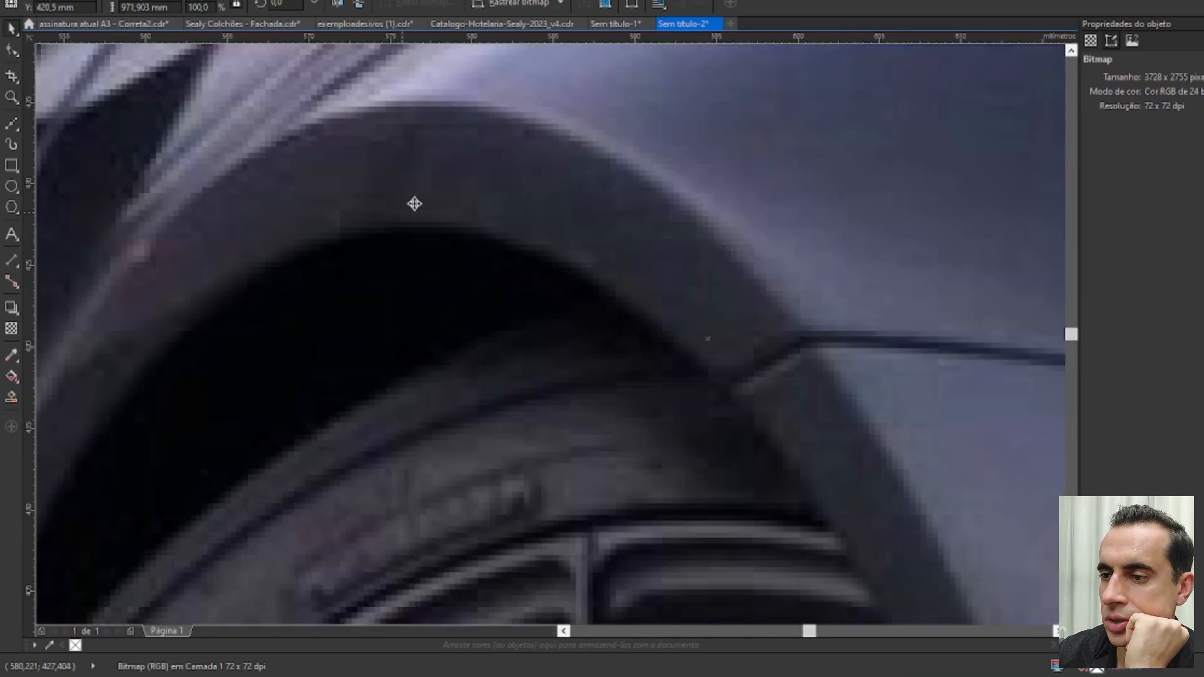
scroll(684, 324, "up", 2)
scroll(590, 289, "up", 2)
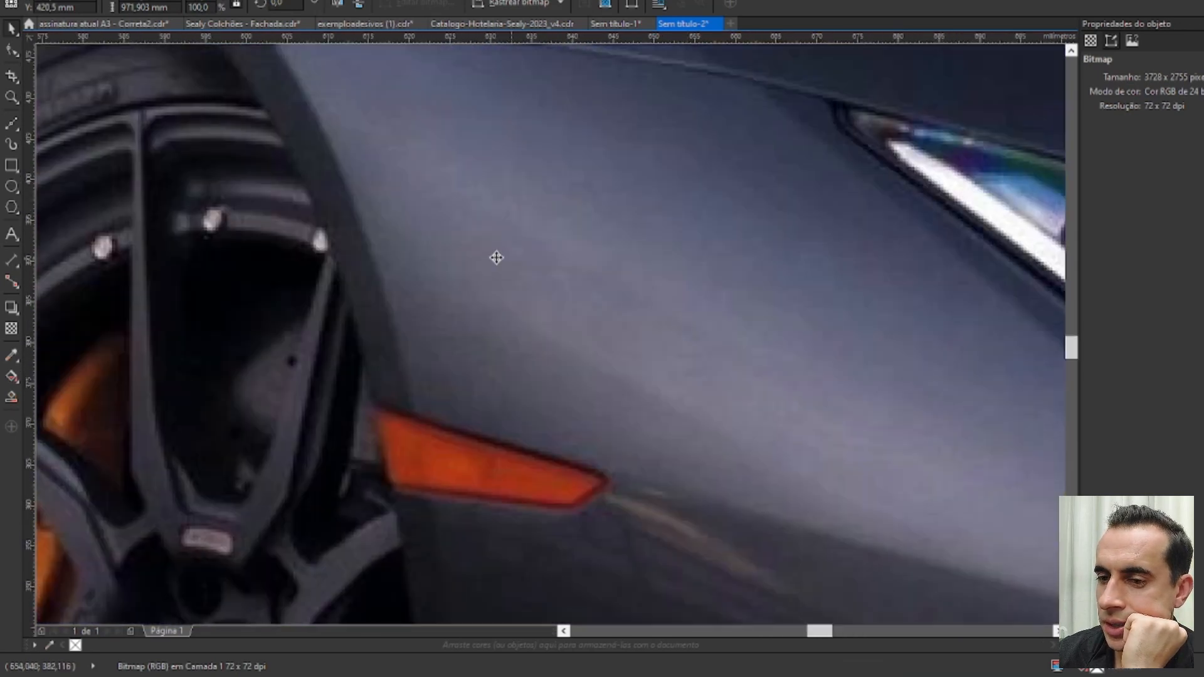
scroll(494, 256, "down", 4)
scroll(282, 140, "up", 4)
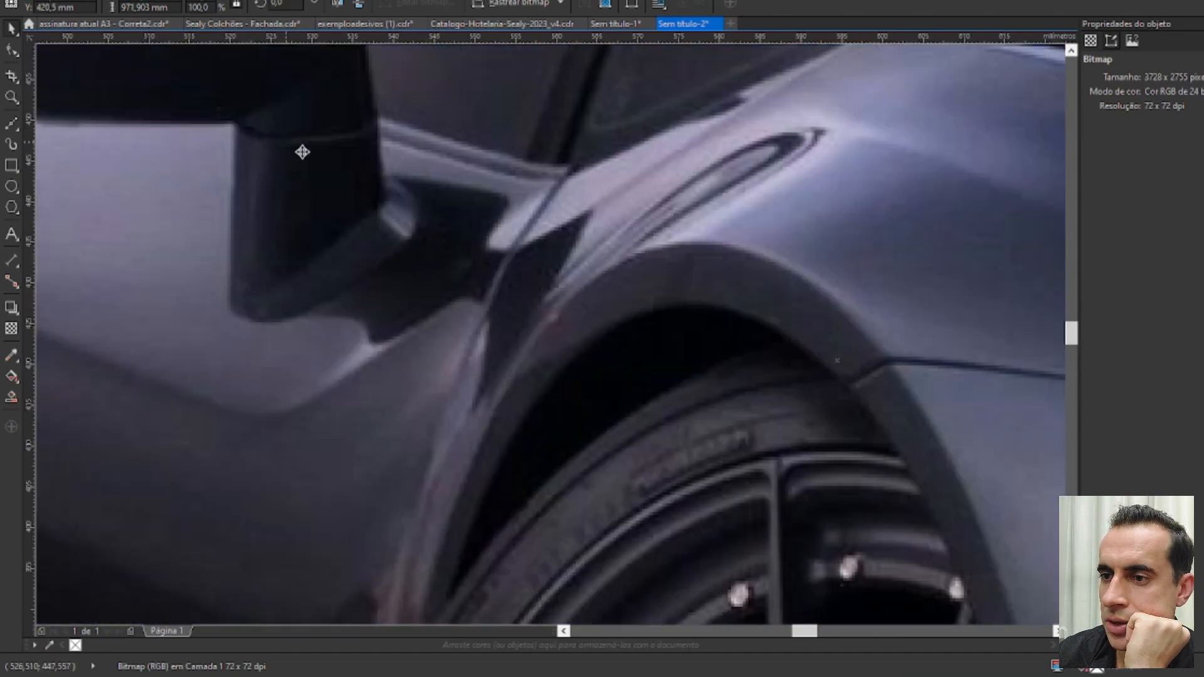
scroll(522, 310, "down", 4)
Return to the browser's image results, close the open preview and copy the dark Mercedes photo from AliExpress
key("alt+Tab")
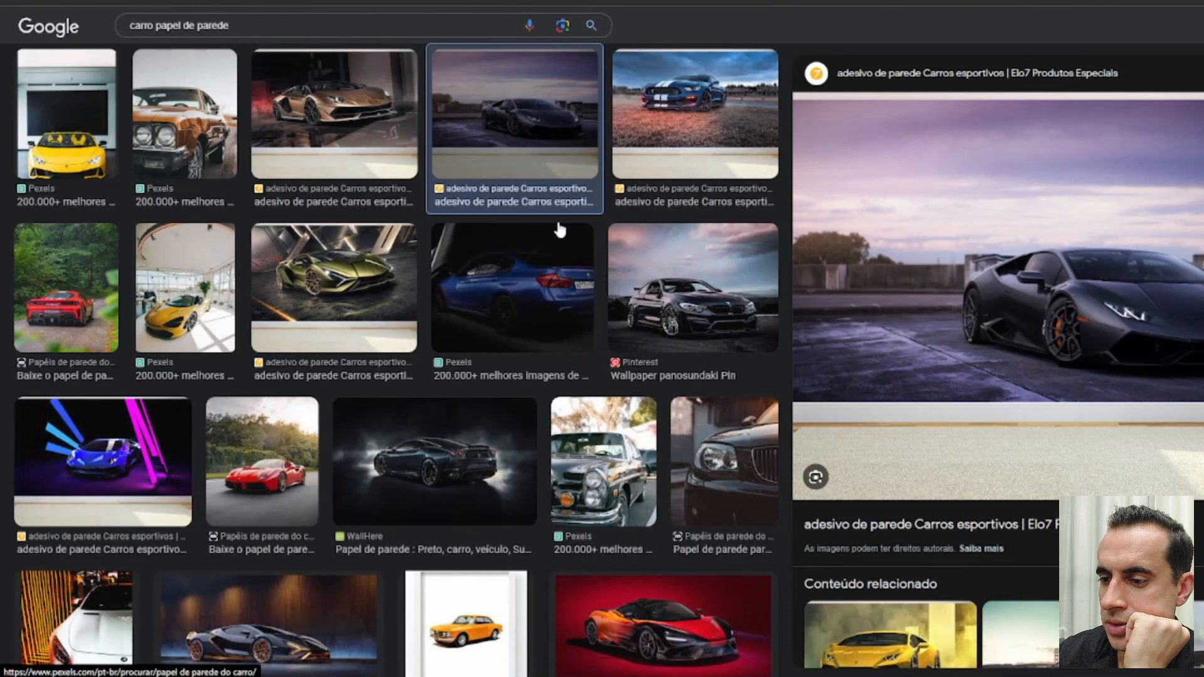
scroll(559, 229, "down", 2)
key("Escape")
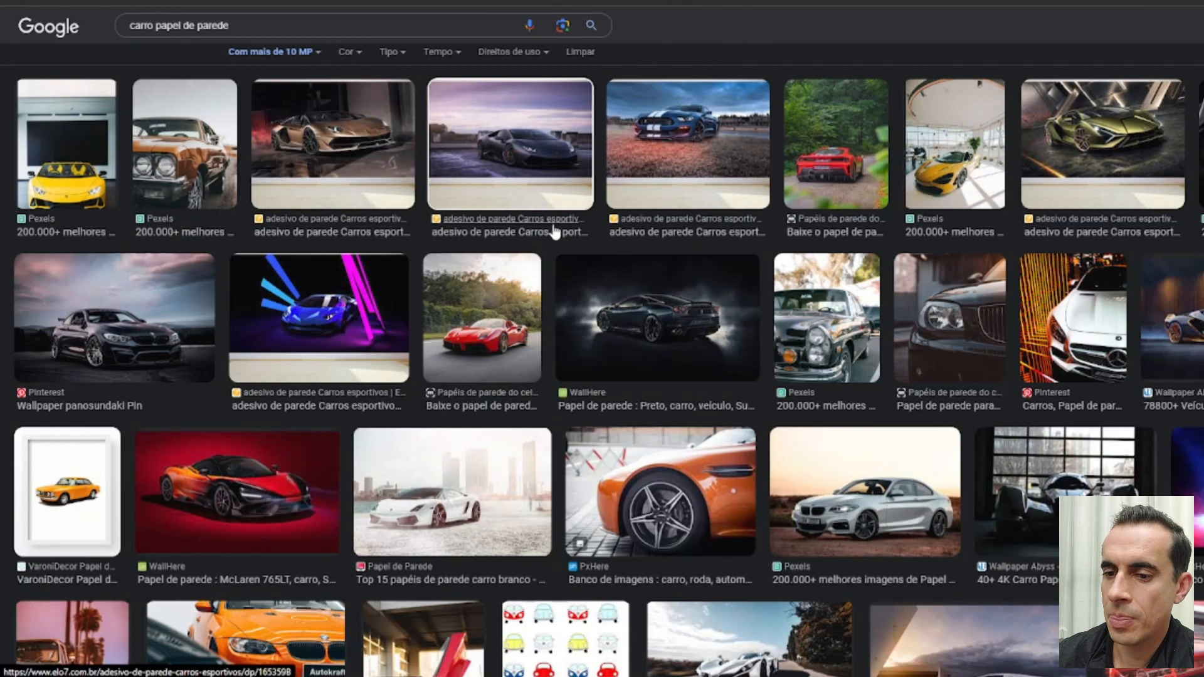
scroll(555, 232, "down", 5)
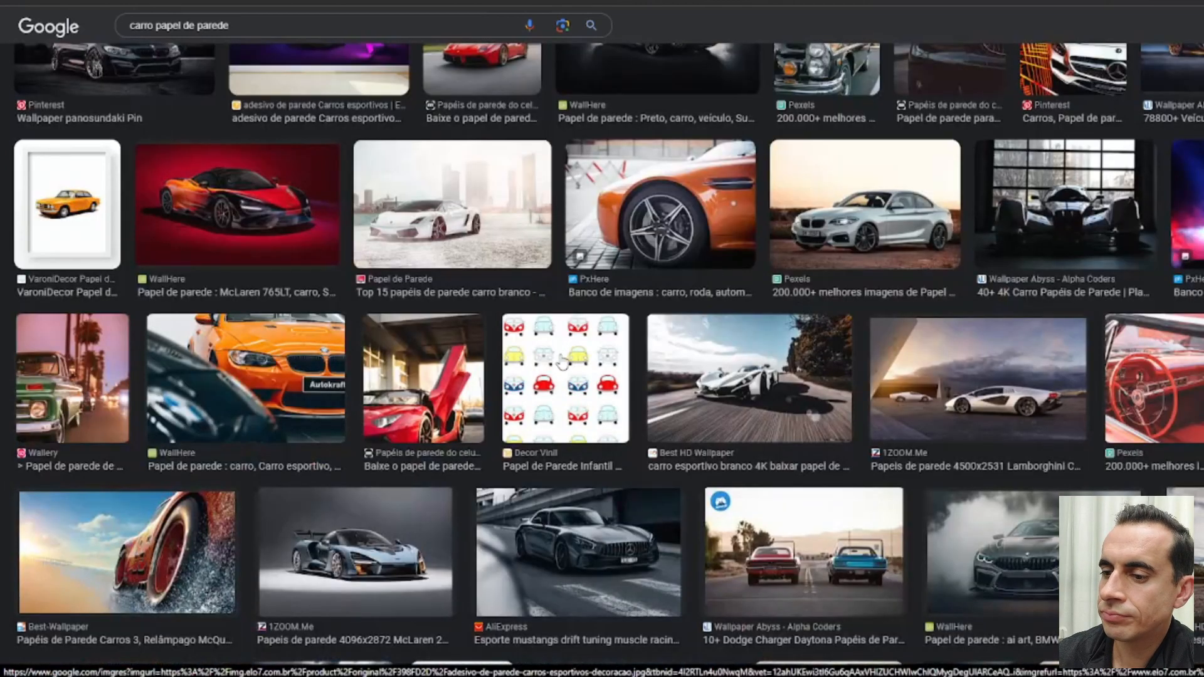
left_click(574, 576)
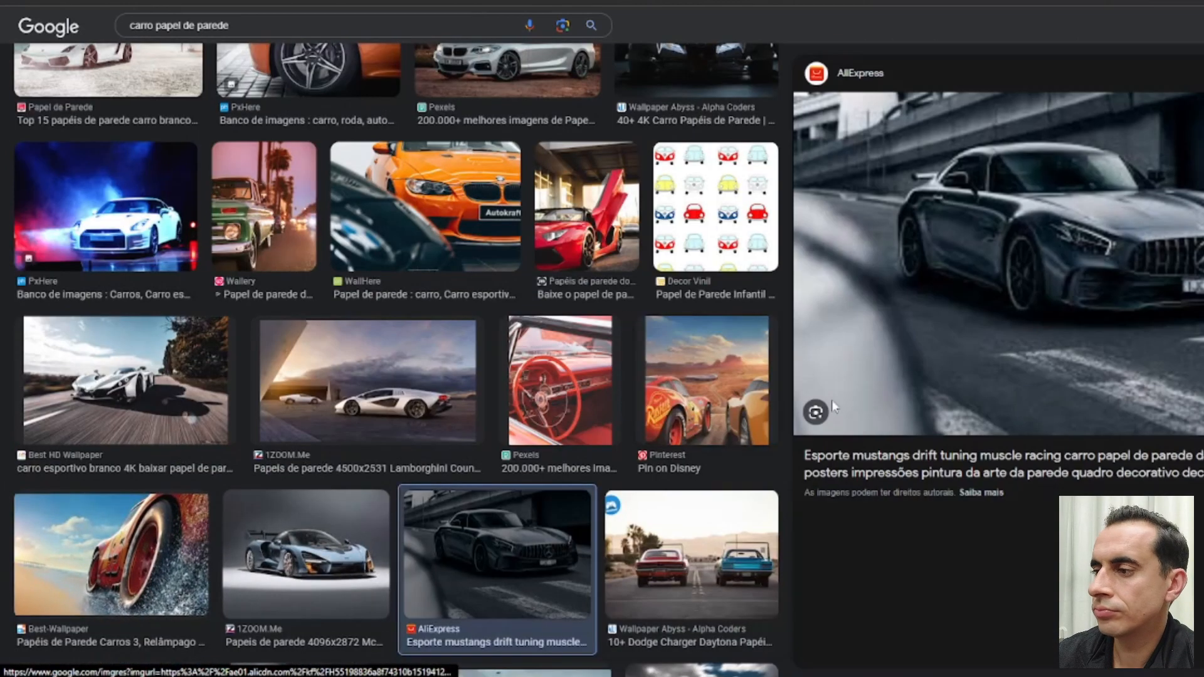
right_click(991, 267)
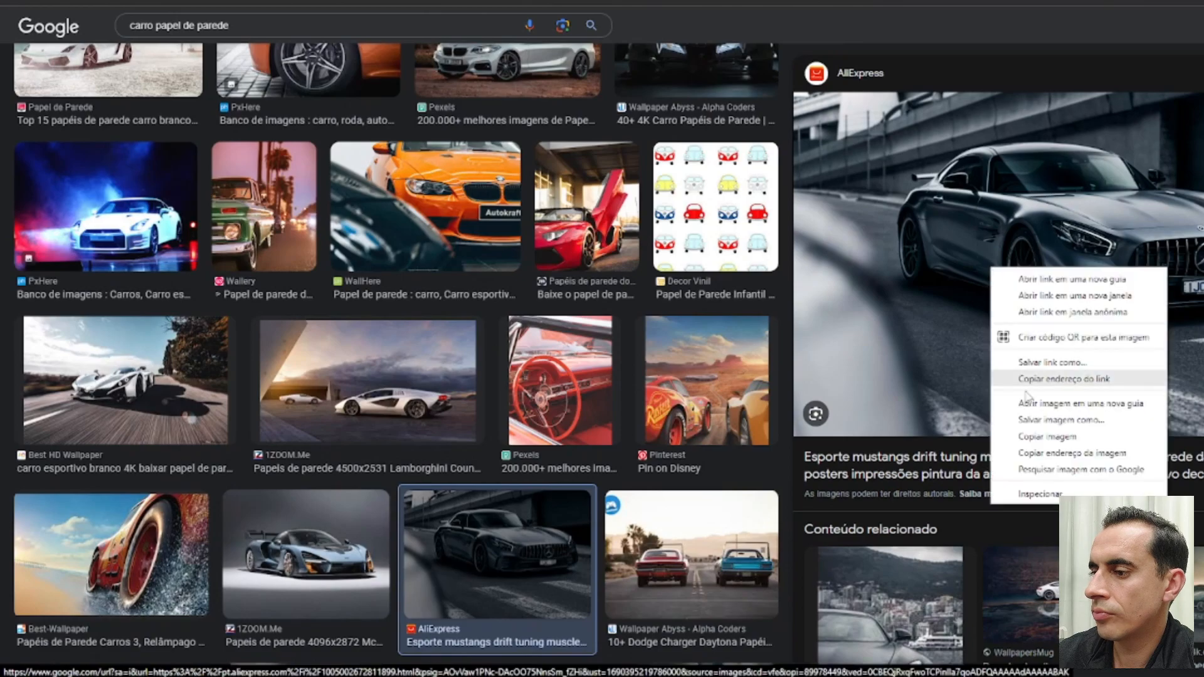
left_click(1034, 437)
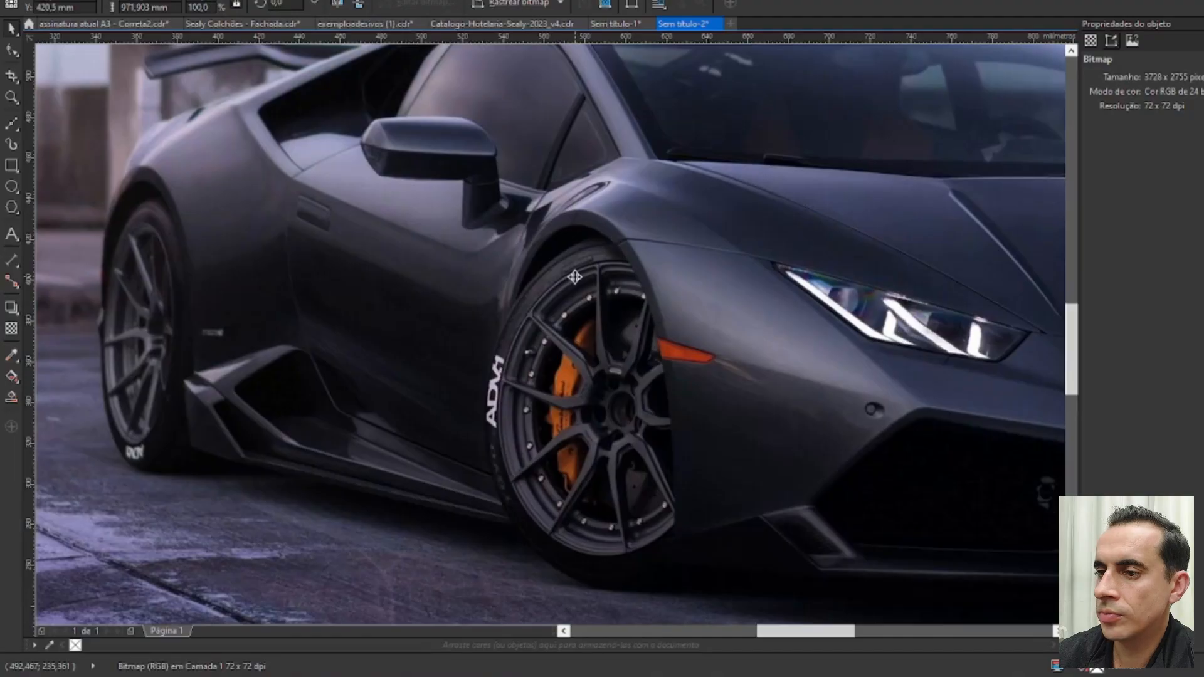
Switch to CorelDRAW and paste the copied Mercedes photo over the Lamborghini photo
scroll(575, 277, "down", 3)
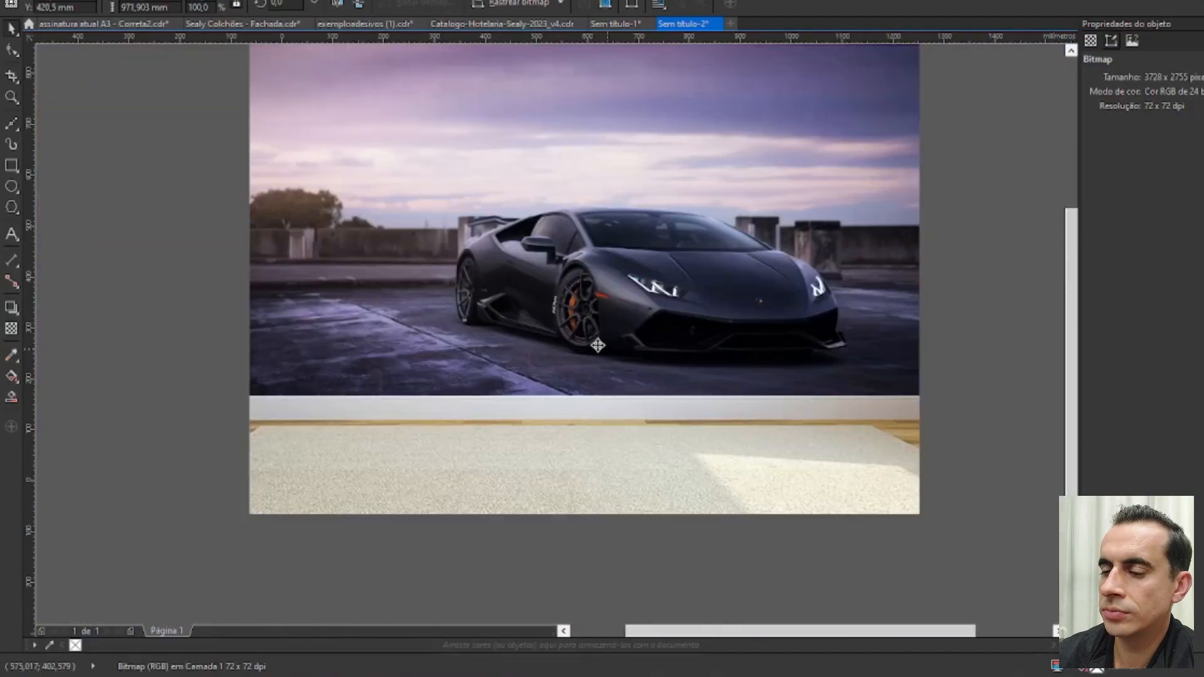
scroll(598, 346, "down", 2)
left_click(785, 280)
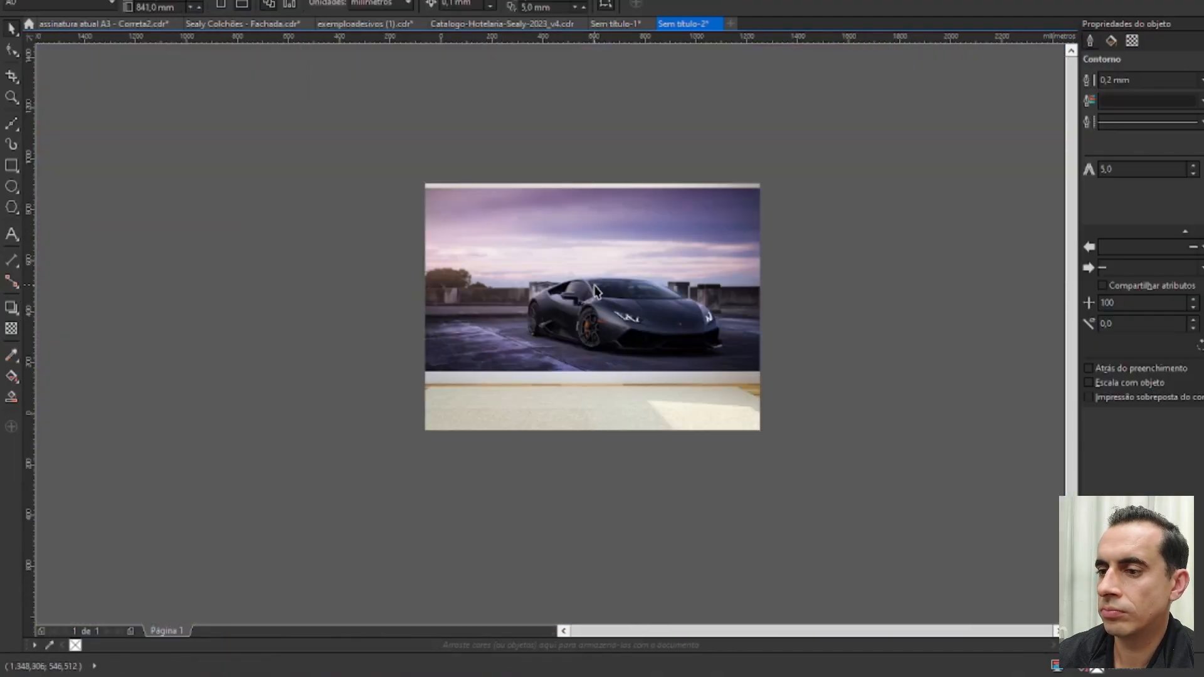
right_click(824, 222)
left_click(853, 327)
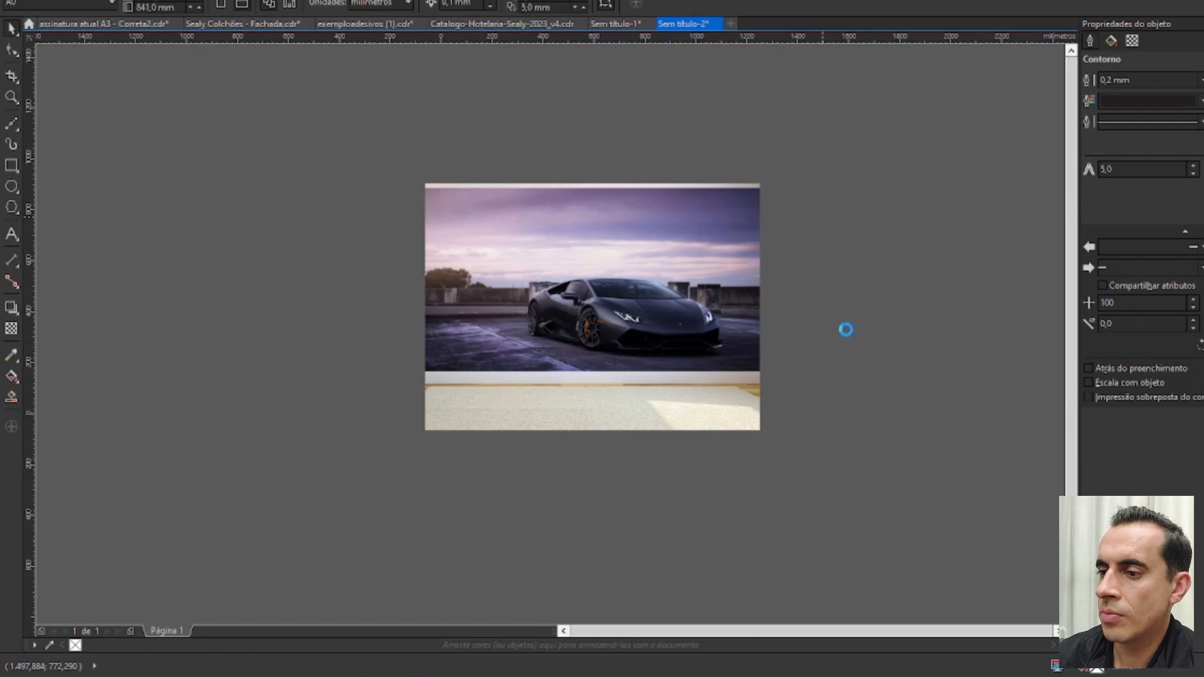
Scale the Mercedes photo down to about 408 mm high and place it over the right part of the Lamborghini photo
scroll(604, 291, "up", 8)
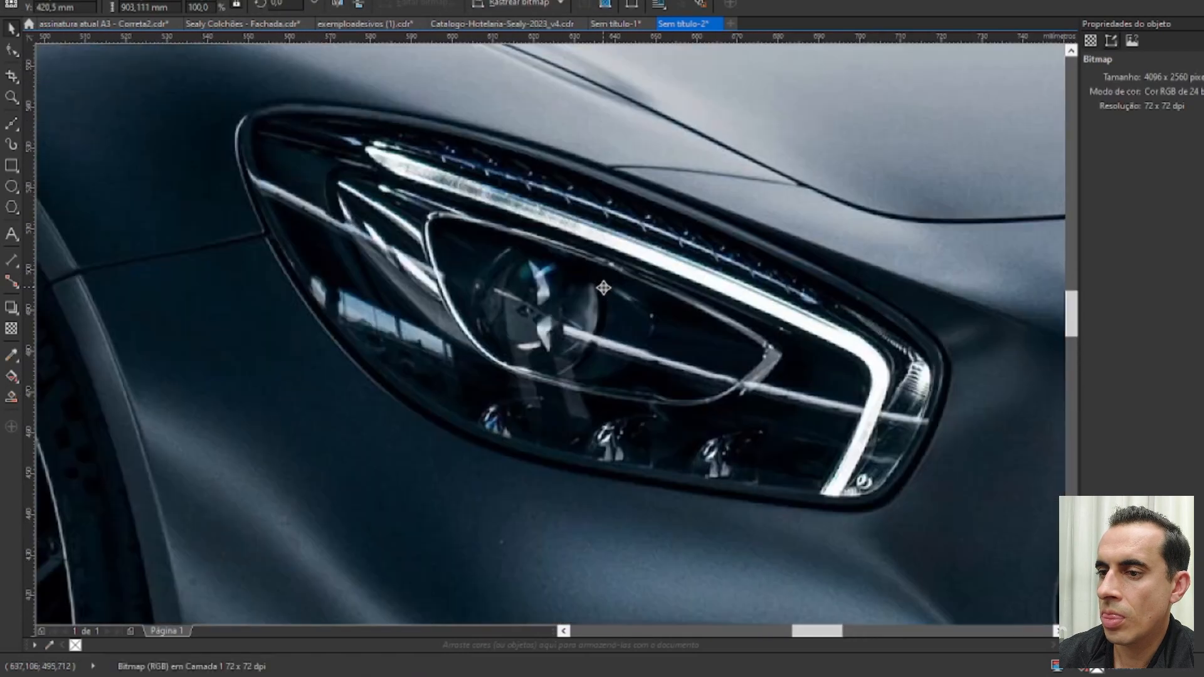
scroll(604, 288, "down", 10)
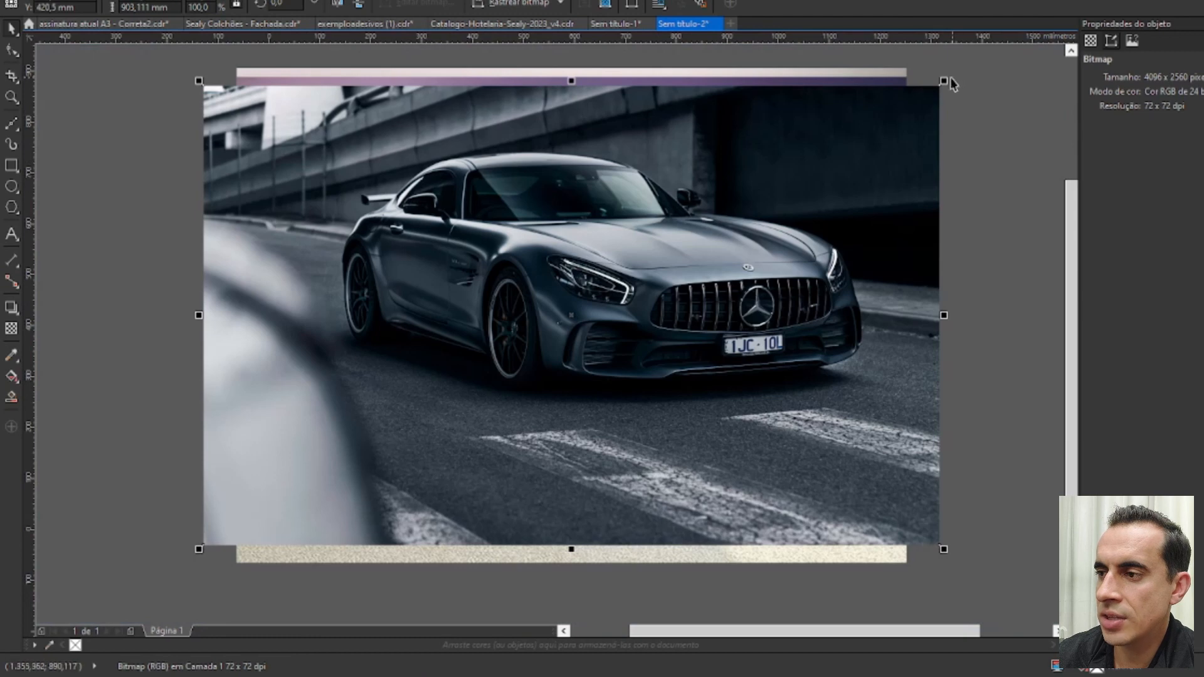
left_click_drag(946, 81, 744, 201)
left_click_drag(589, 301, 779, 326)
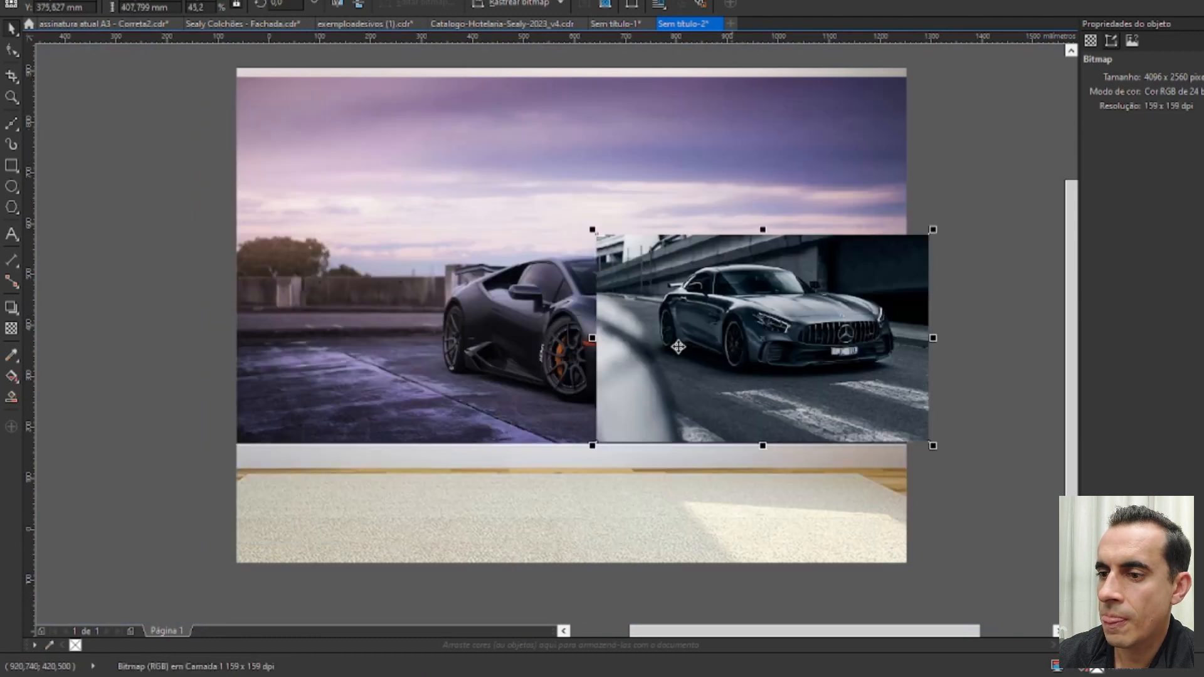
Draw a rectangle about 164 mm high on the Lamborghini's front and PowerClip the Mercedes photo into it
scroll(599, 336, "up", 4)
left_click_drag(688, 266, 288, 284)
key("F6")
mouse_move(572, 162)
left_mouse_down()
mouse_move(590, 202)
mouse_move(938, 495)
left_mouse_up()
left_click_drag(989, 333, 752, 285)
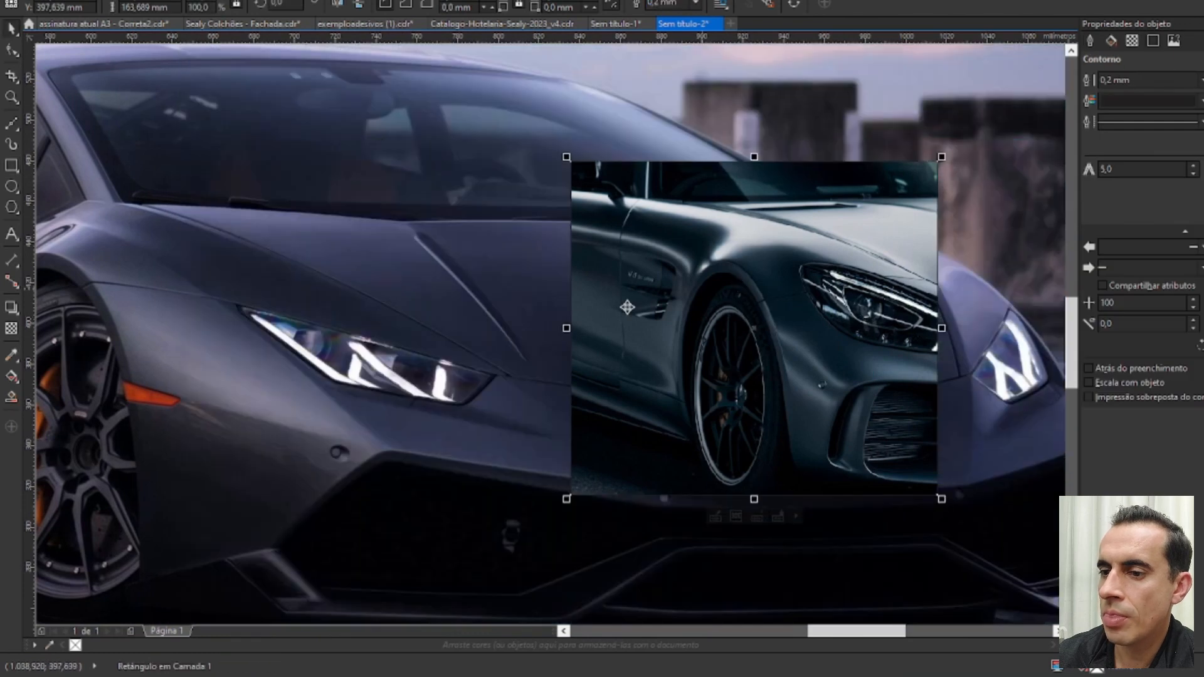
Move the clipped Mercedes detail next to the Lamborghini's headlight and compare the sharpness of both photos
left_click_drag(630, 308, 424, 371)
scroll(370, 333, "up", 4)
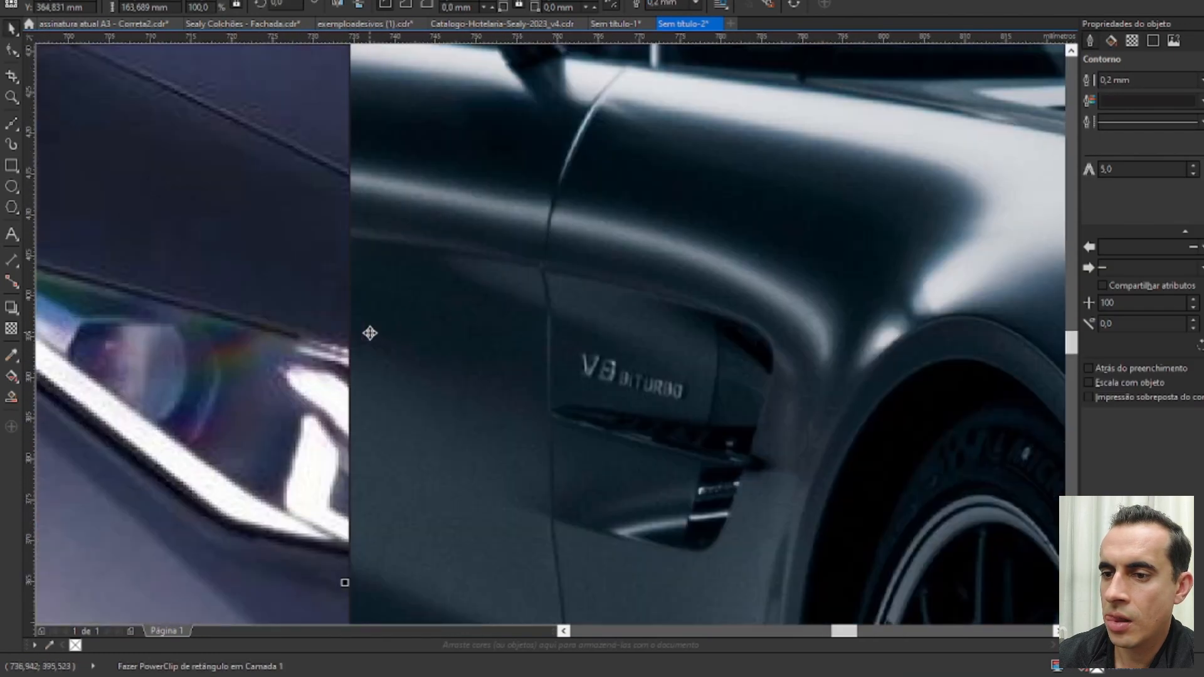
left_click_drag(309, 349, 371, 304)
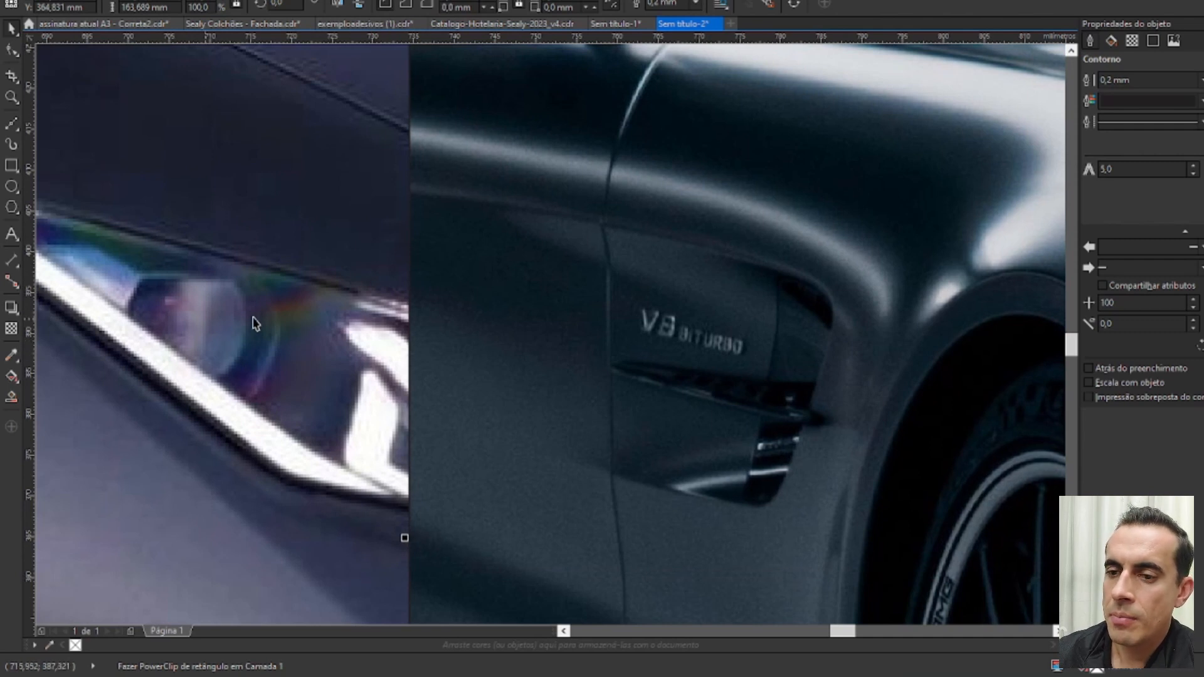
scroll(337, 297, "down", 3)
scroll(526, 299, "up", 5)
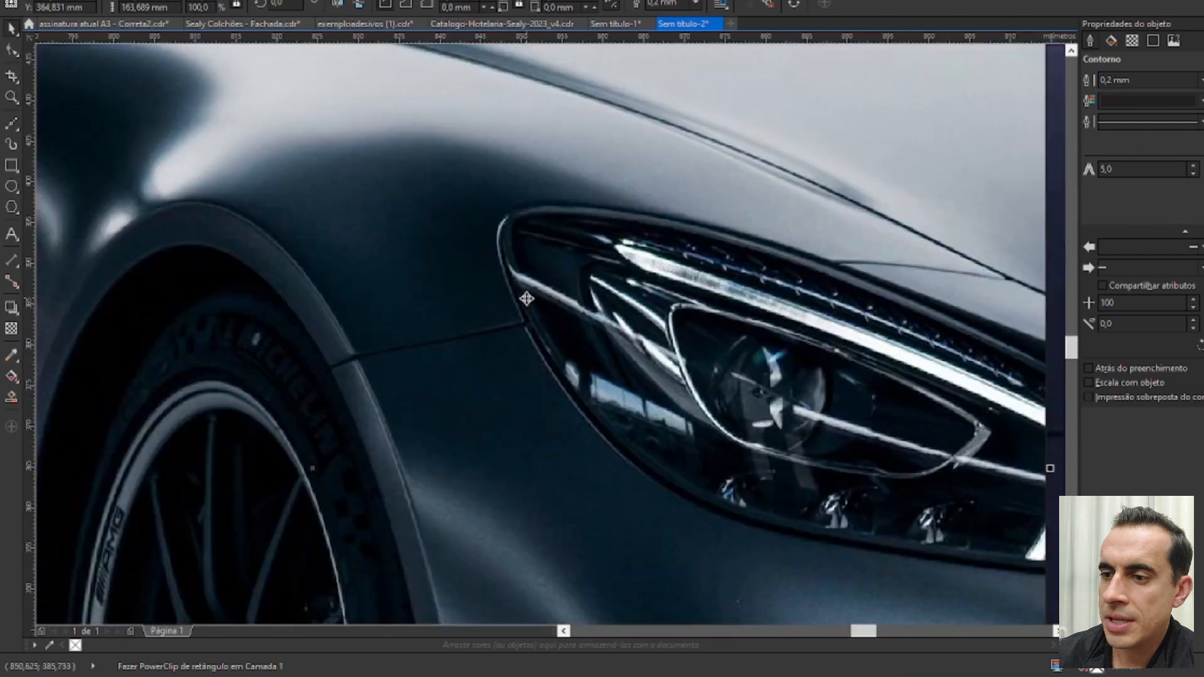
scroll(526, 299, "down", 6)
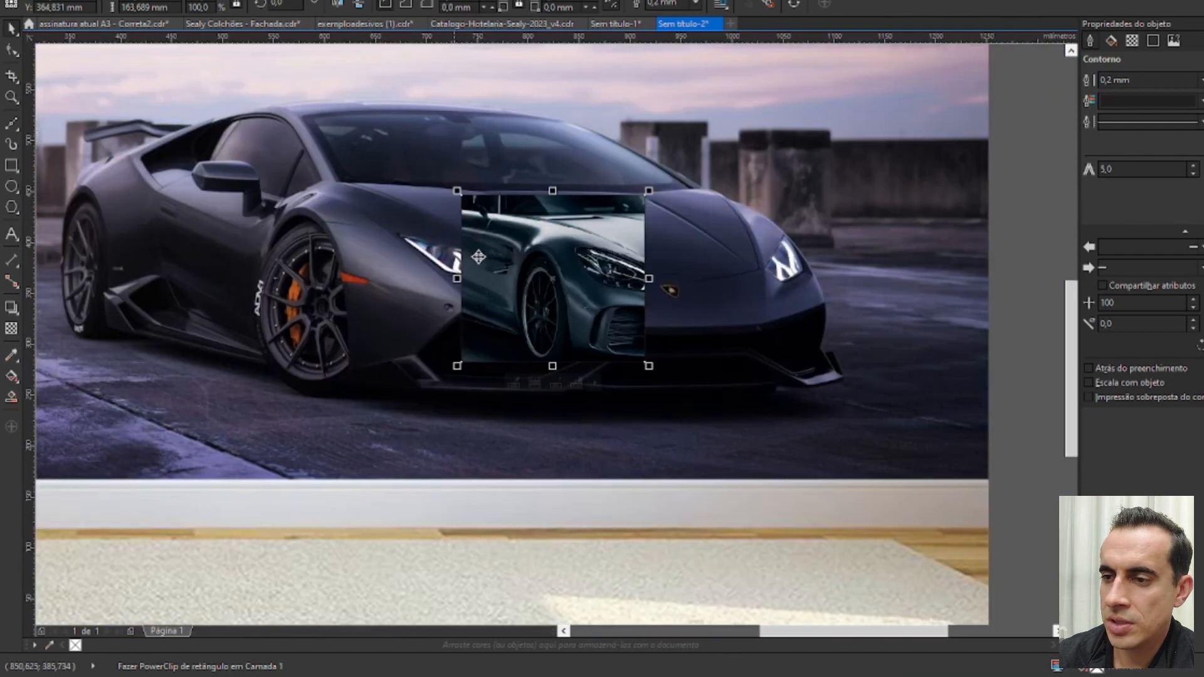
Delete the Lamborghini photo from the document
scroll(527, 236, "down", 3)
left_click(419, 182)
key("Delete")
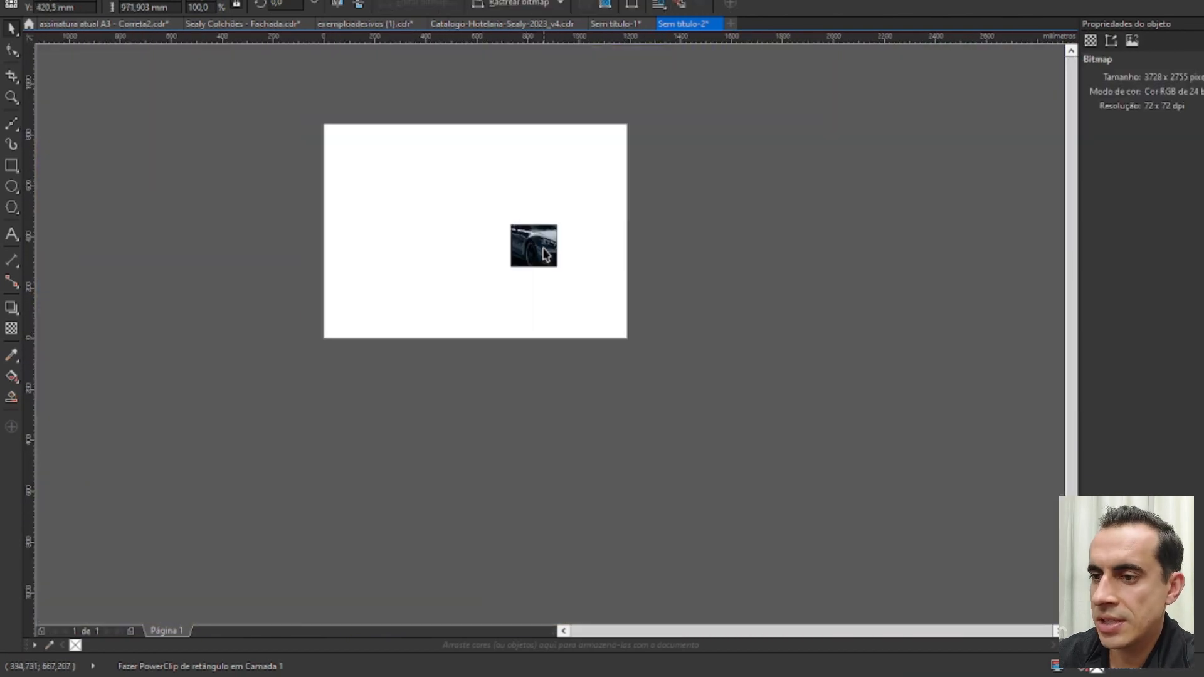
Extract the Mercedes photo from its PowerClip frame, delete the empty frame and select the photo
left_click(544, 248)
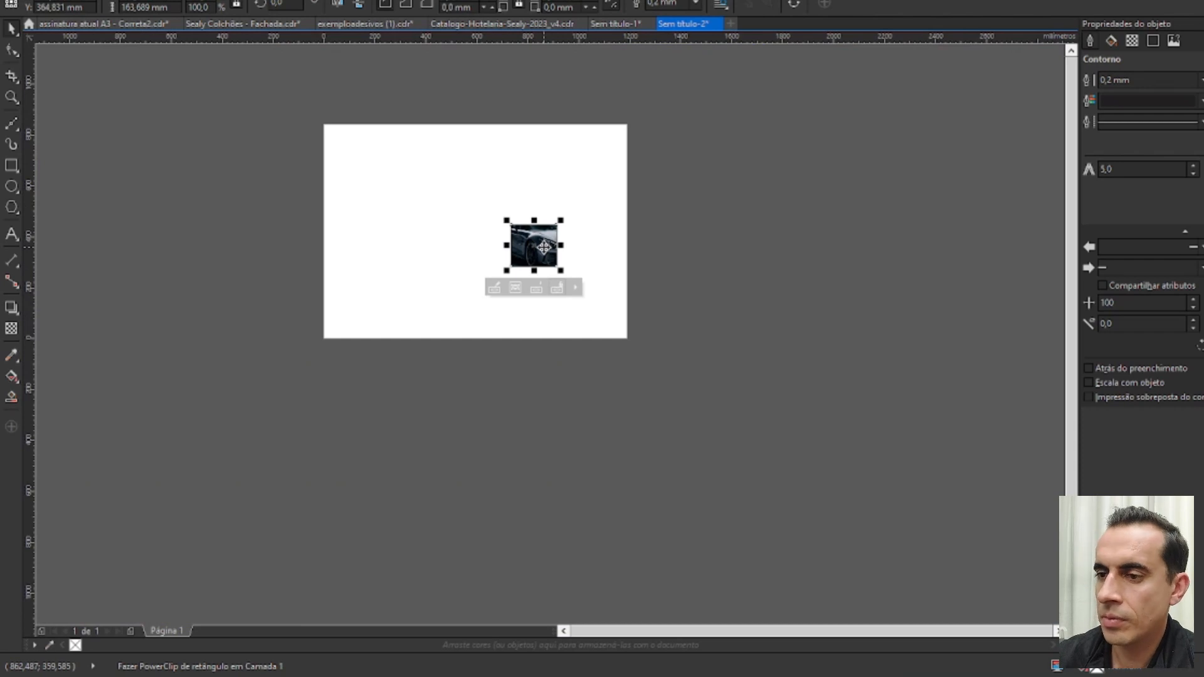
right_click(543, 246)
left_click(596, 264)
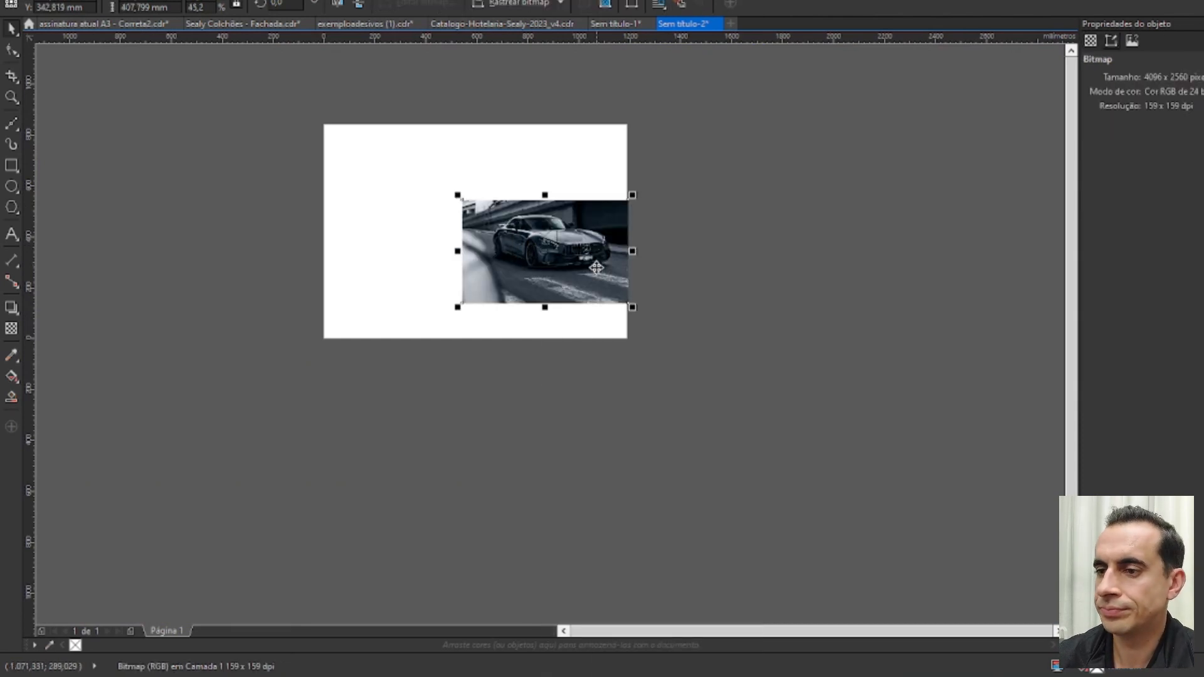
left_click(530, 237)
key("Delete")
left_click(555, 233)
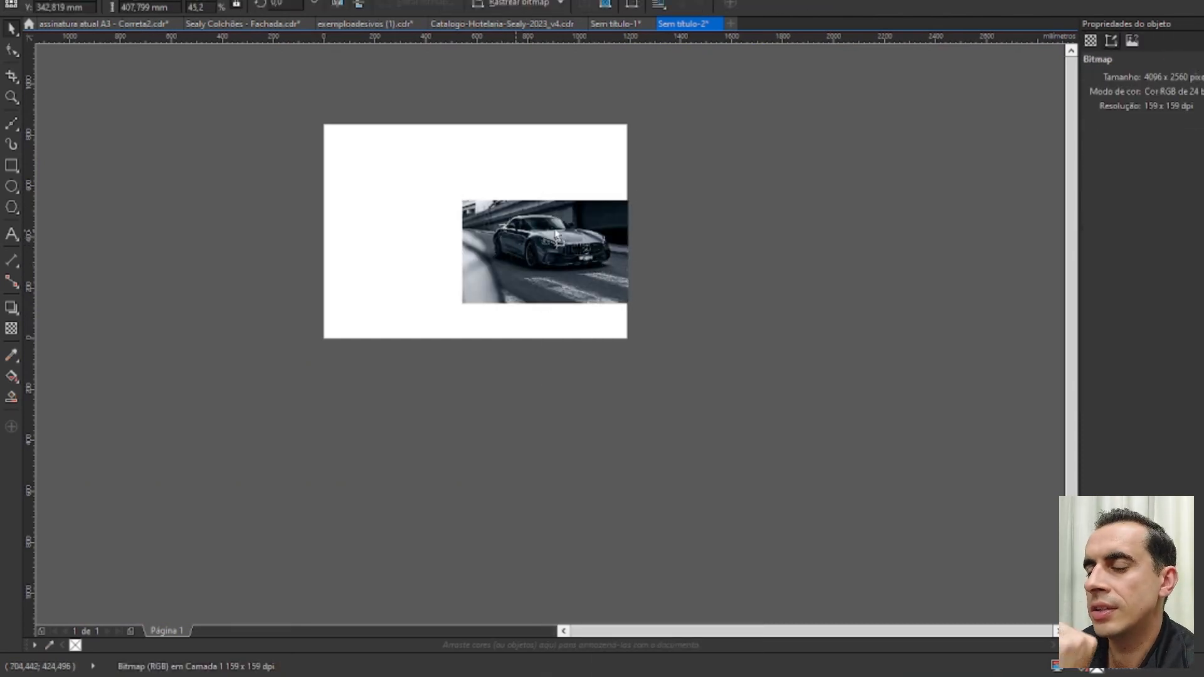
Move the Mercedes photo off the page, placing it just beyond the page's right edge
left_click_drag(555, 233, 735, 227)
left_click(340, 224)
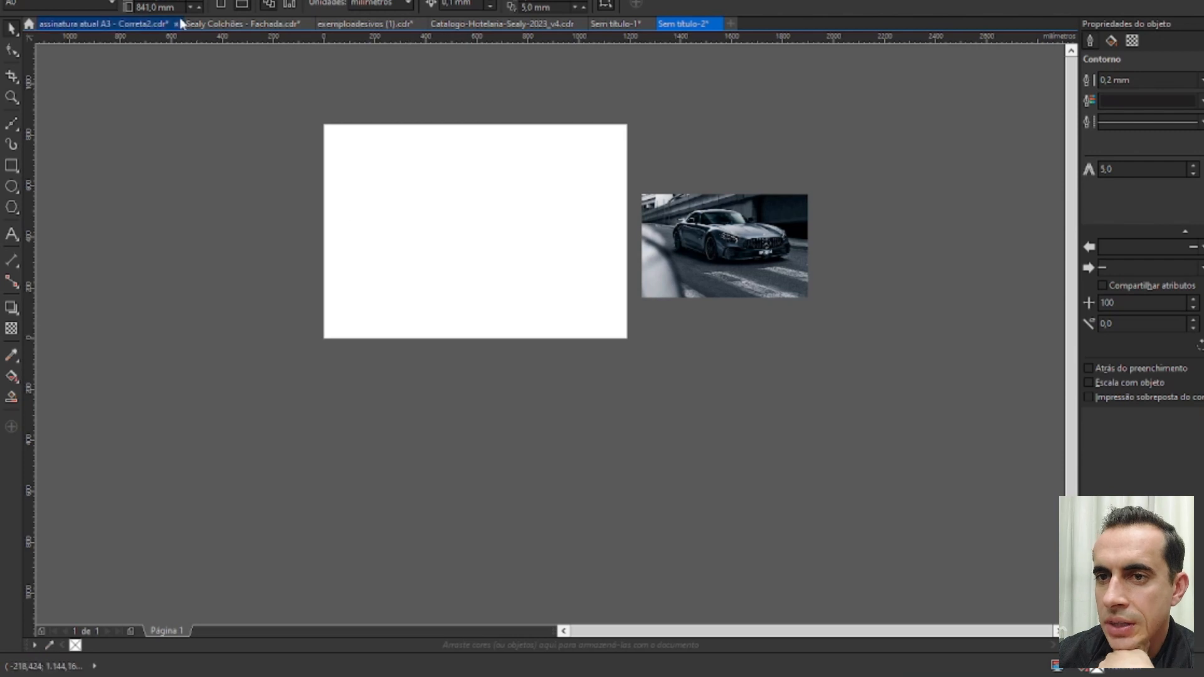
left_click_drag(284, 169, 401, 241)
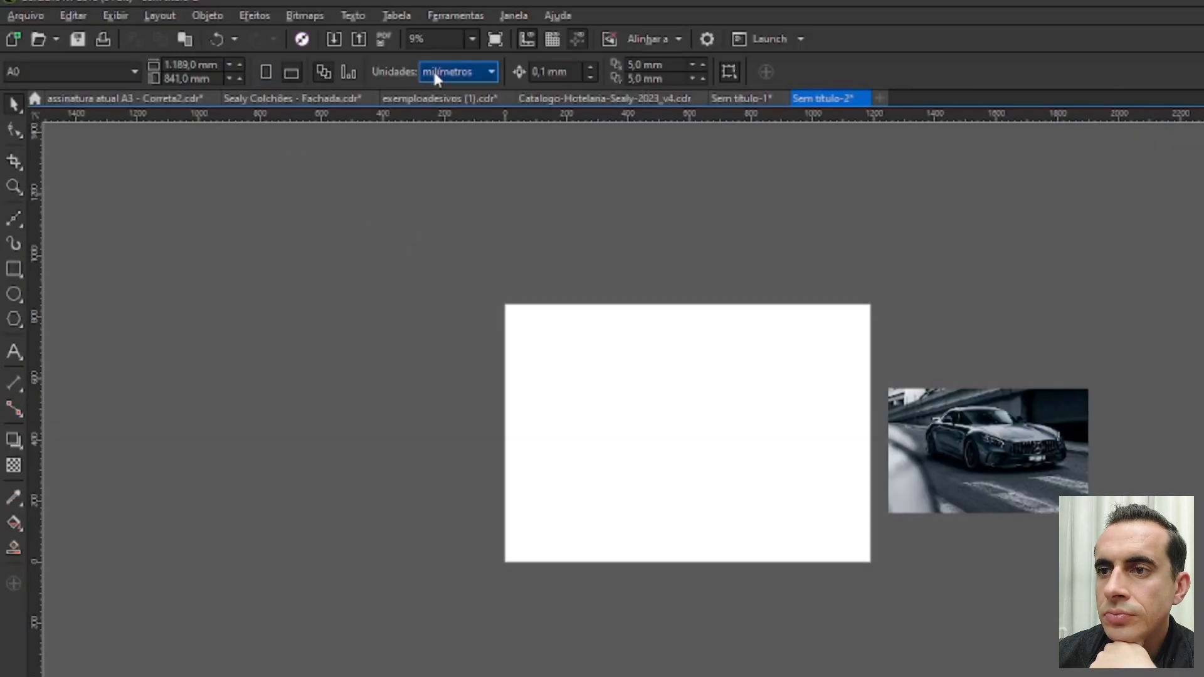
Switch the document units to centimetres and set the page size to 300 cm wide by 220 cm high
left_click(361, 2)
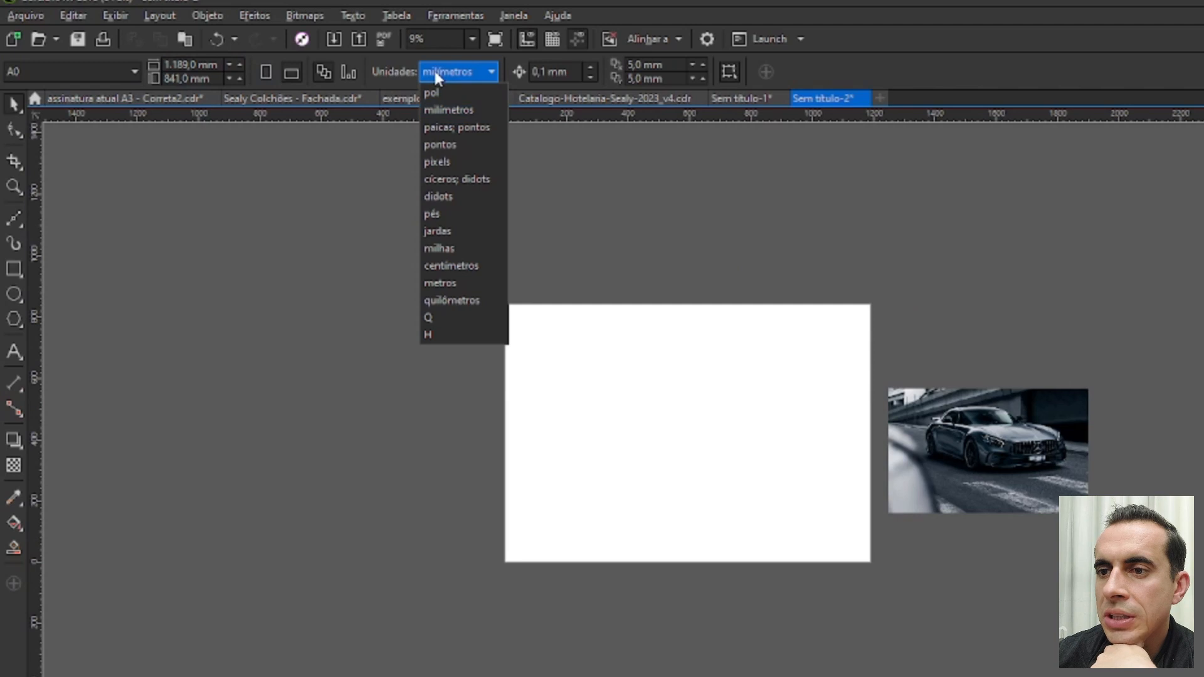
left_click(453, 265)
left_click(211, 68)
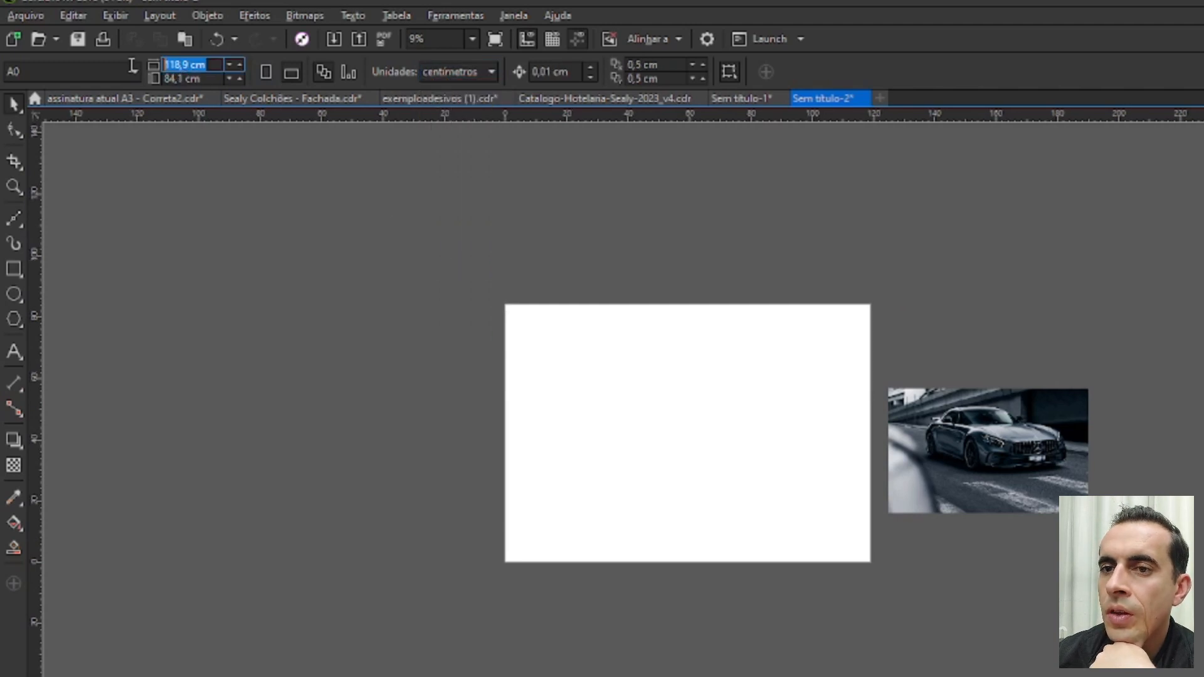
type("300")
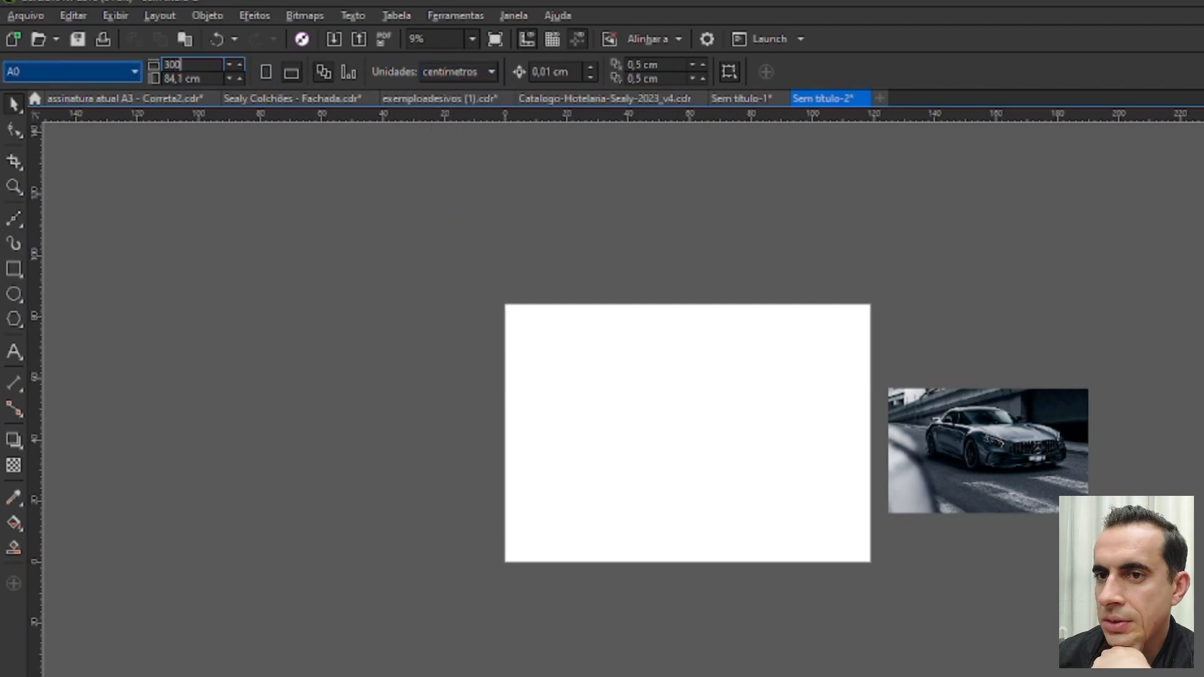
left_click_drag(208, 78, 151, 78)
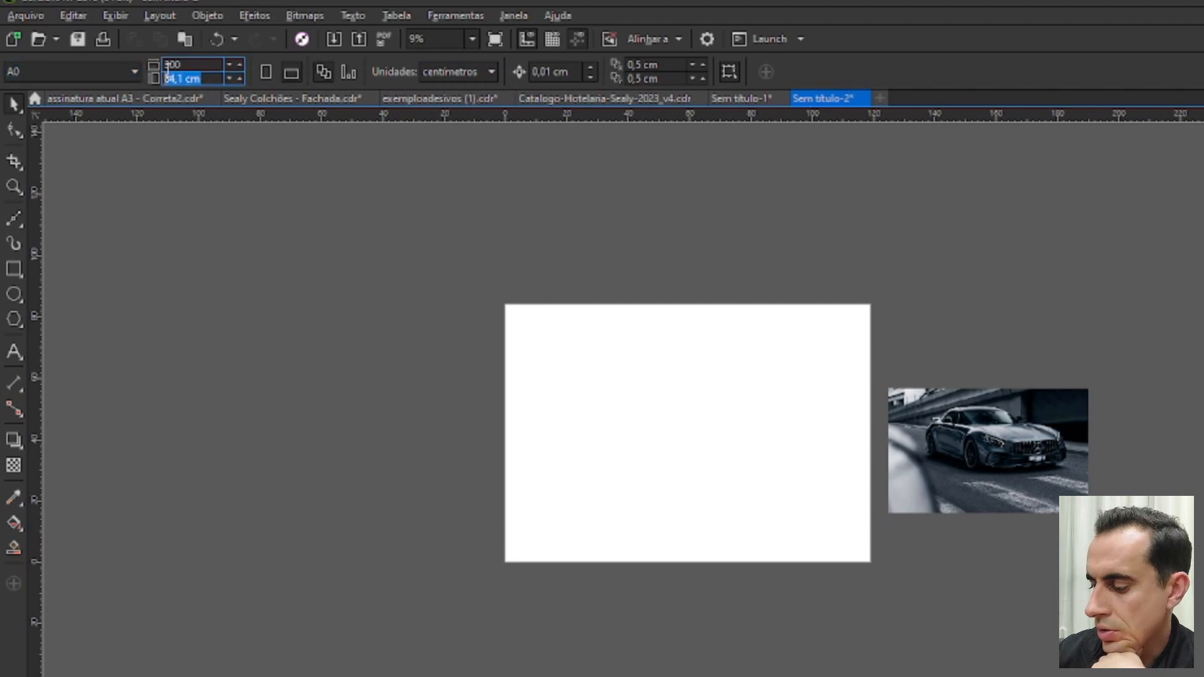
type("220")
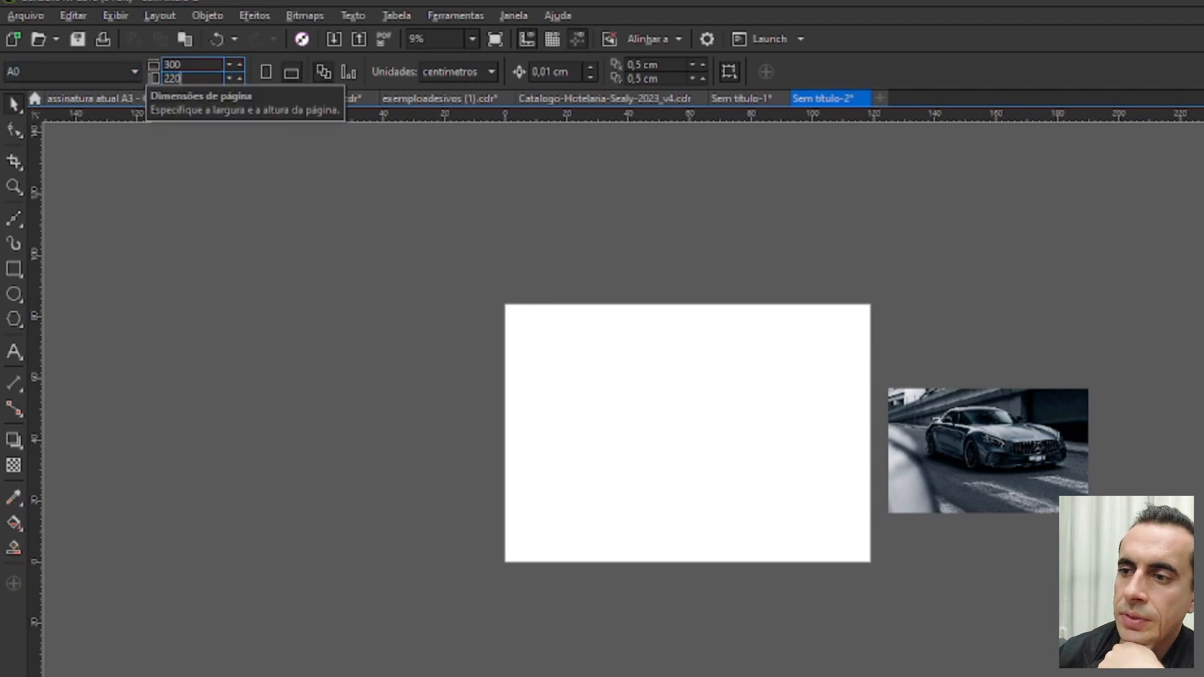
key("Return")
Move the Mercedes photo out of the page area to just beyond the page's left edge
scroll(658, 411, "down", 2)
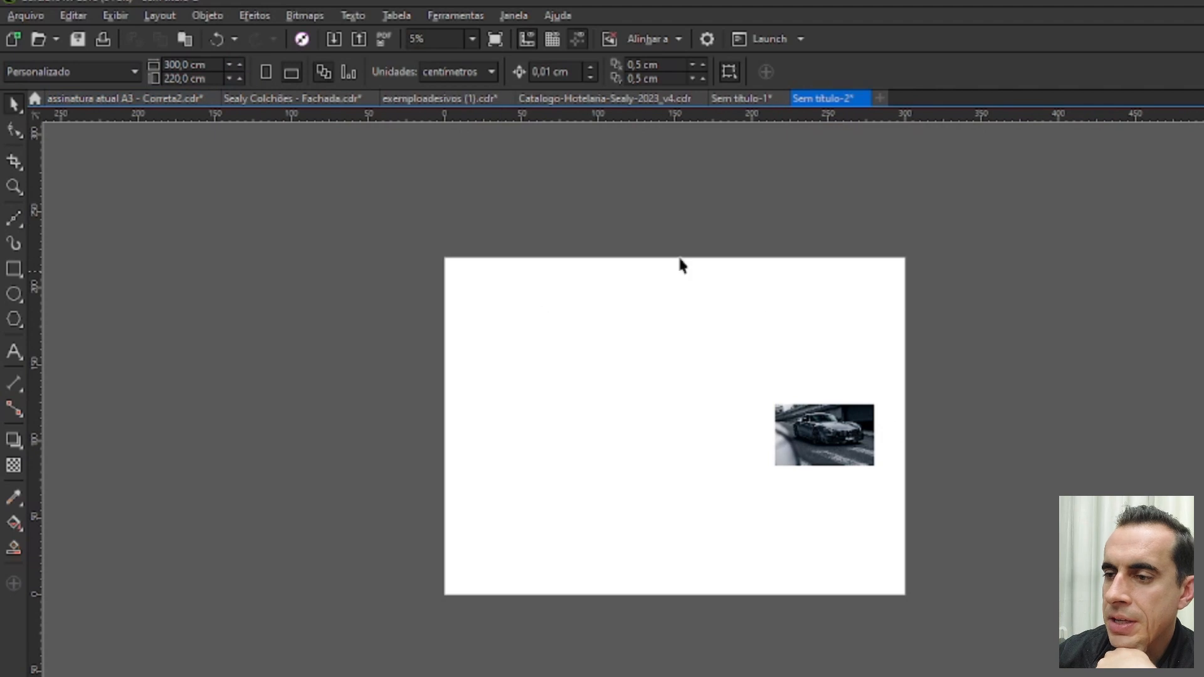
left_click(784, 439)
left_click_drag(825, 432, 369, 395)
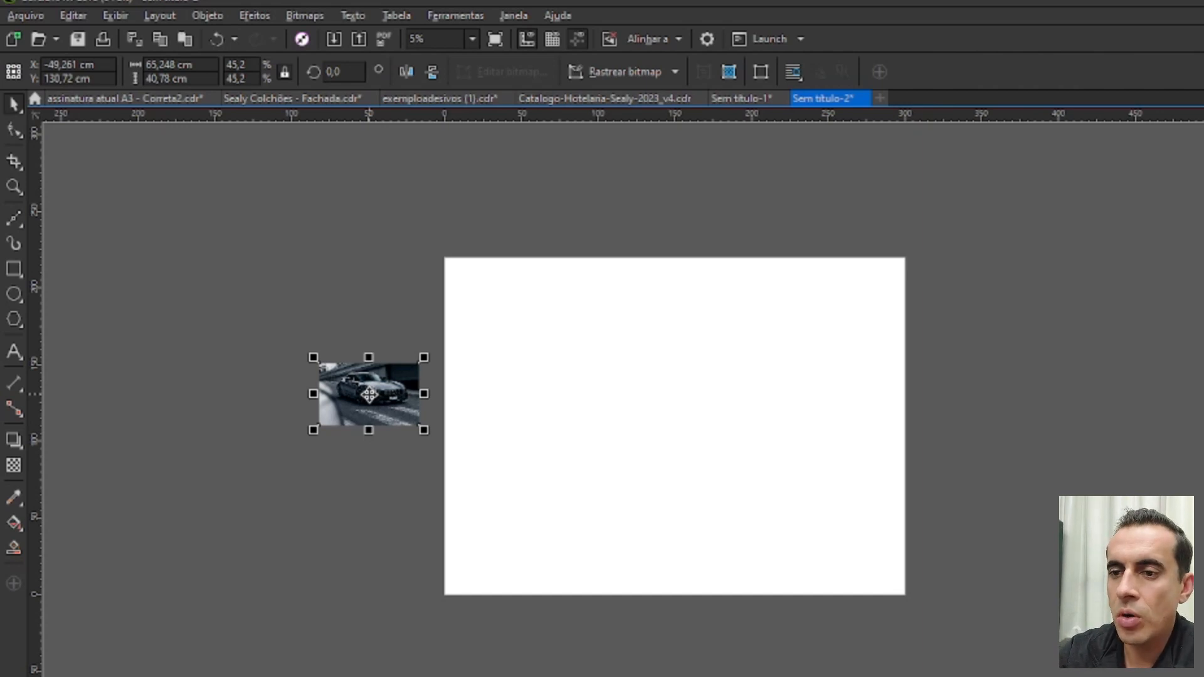
Draw a rectangle about 64 cm wide on the left part of the page and set its height to 120 cm
key("F6")
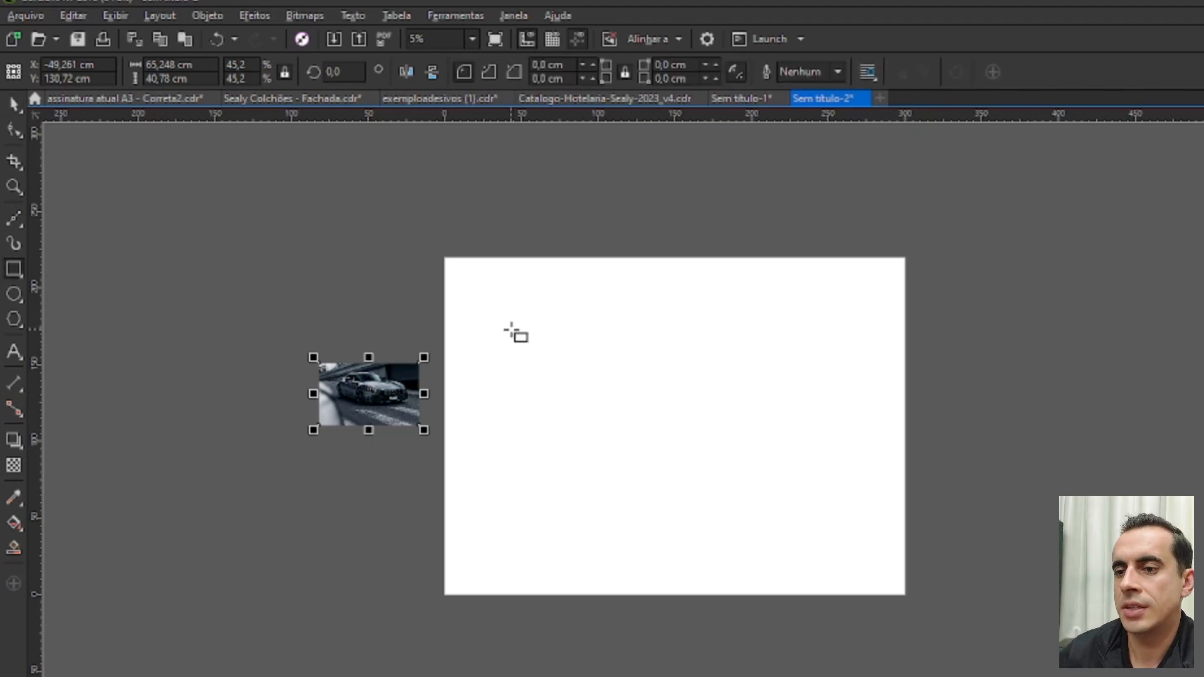
mouse_move(505, 321)
left_mouse_down()
mouse_move(589, 424)
mouse_move(602, 473)
left_mouse_up()
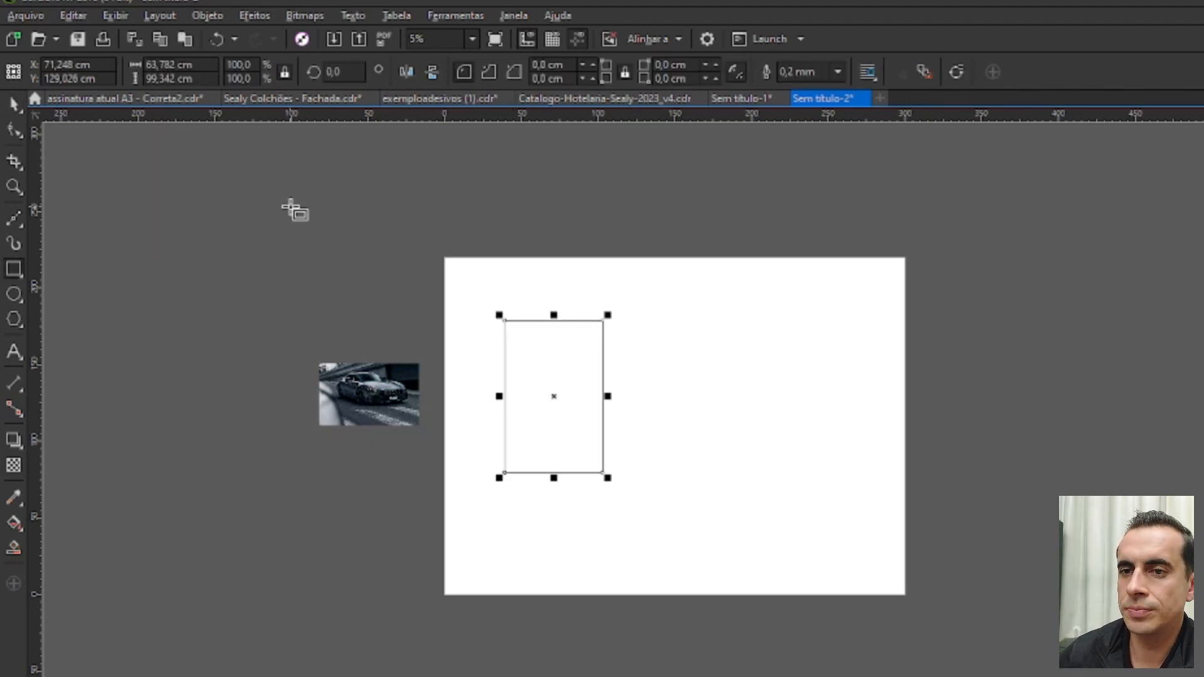
left_click(188, 78)
left_click_drag(188, 79, 102, 79)
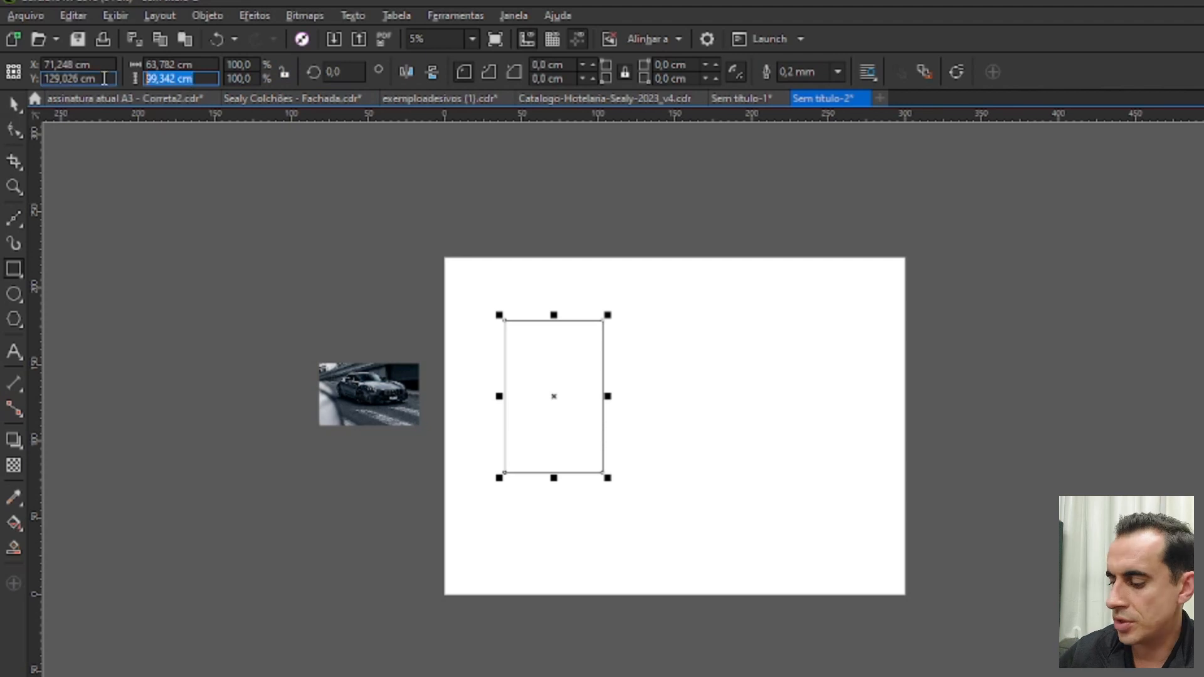
type("120")
key("Return")
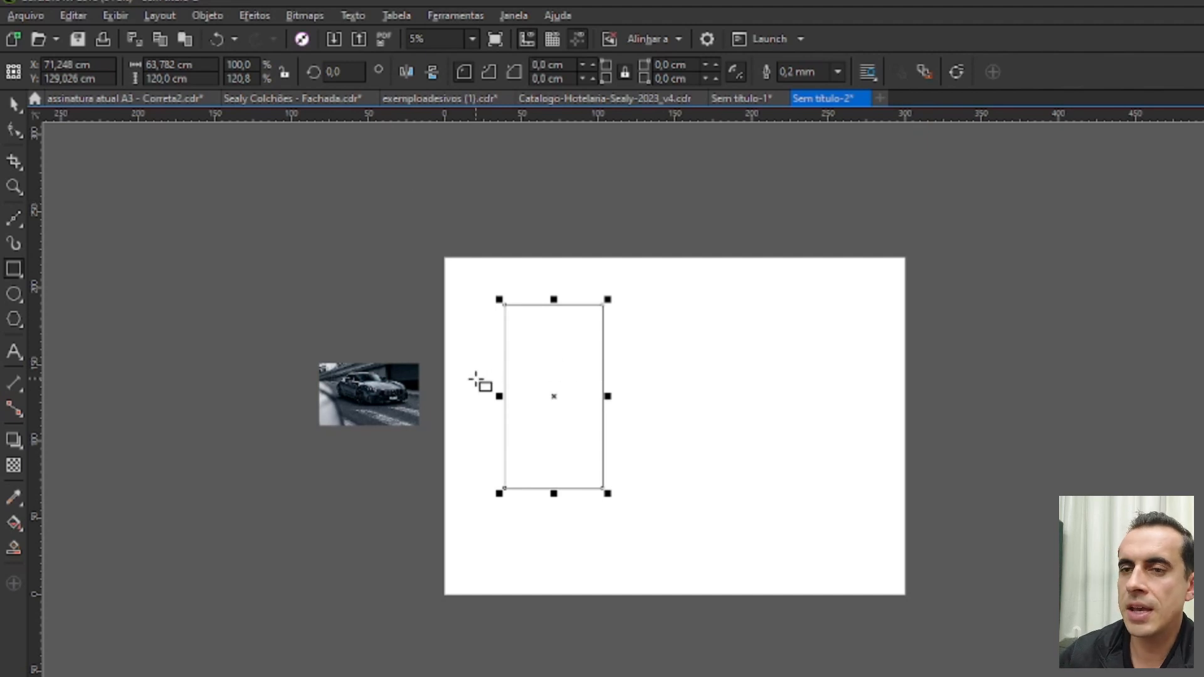
Set both the height and the width of the rectangle to 117 cm
left_click(188, 79)
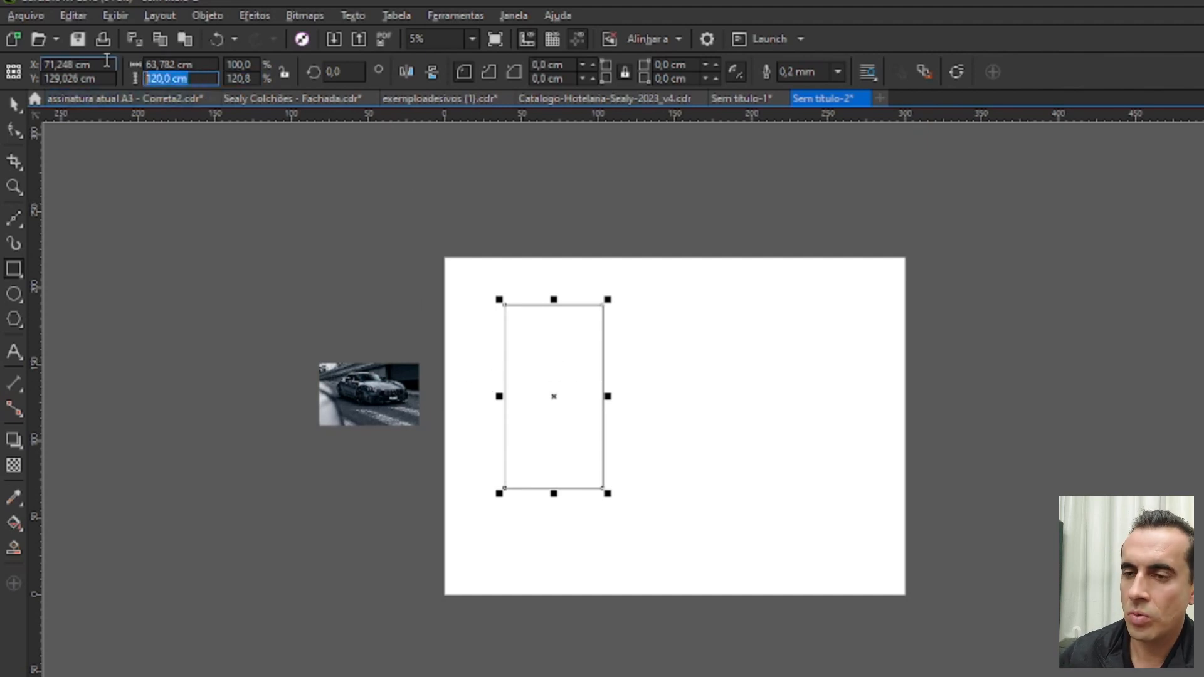
type("117")
key("Return")
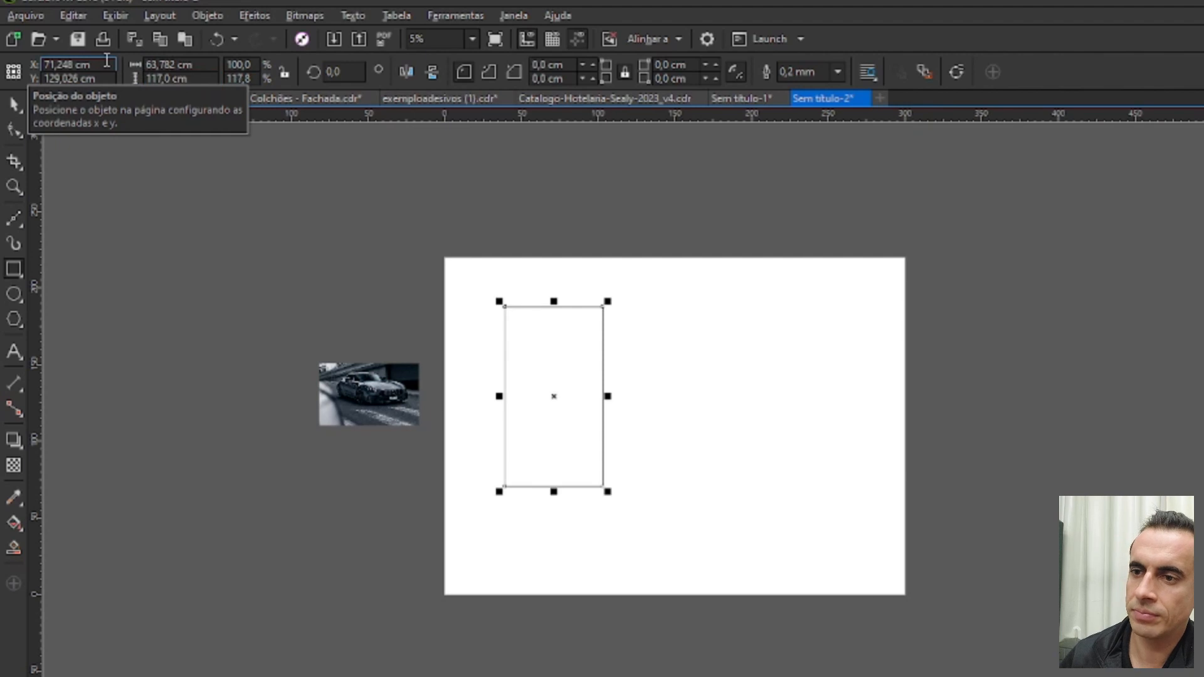
left_click_drag(193, 64, 154, 48)
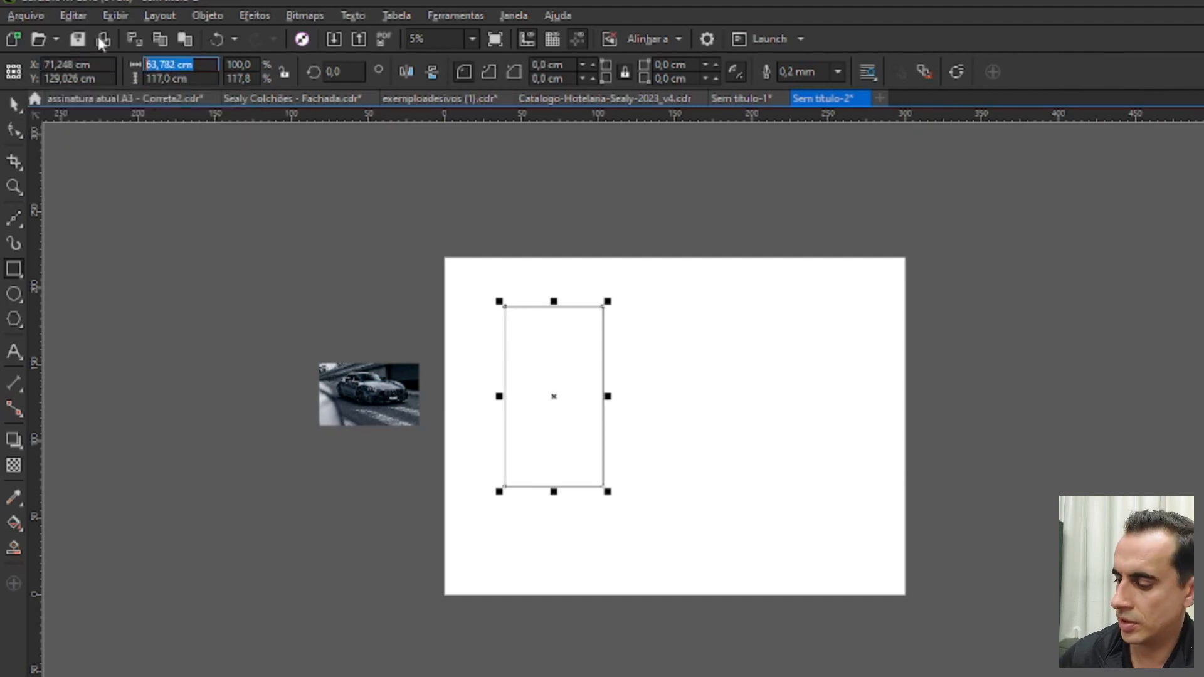
type("117")
key("Tab")
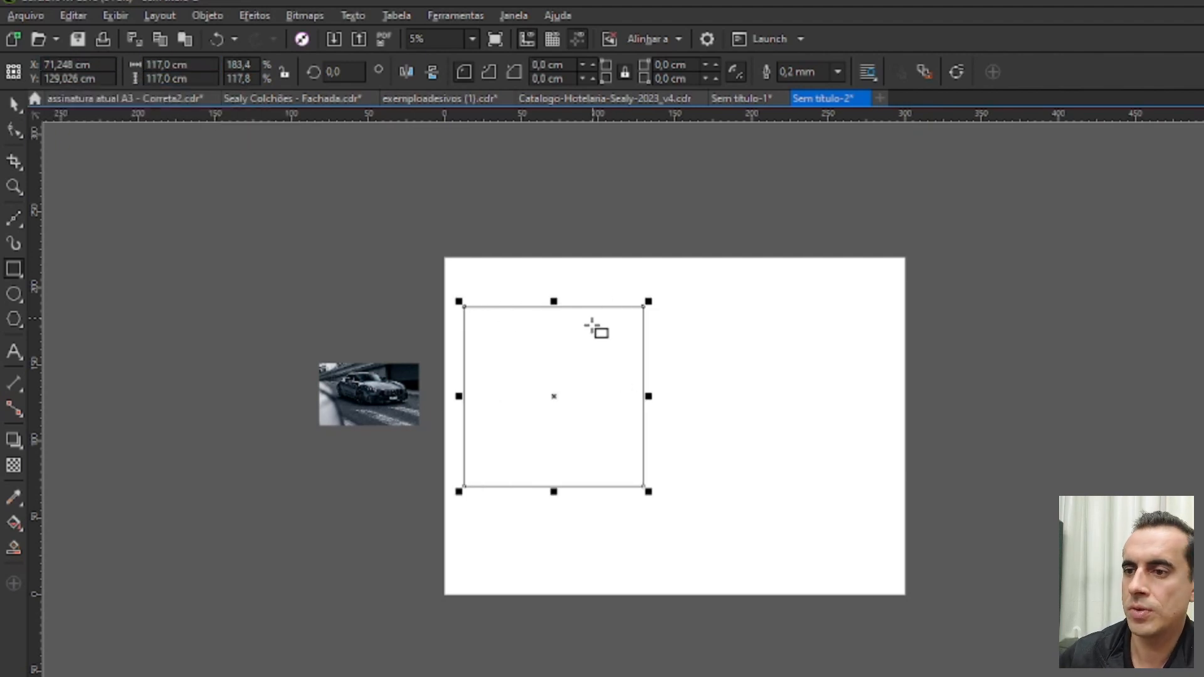
key("space")
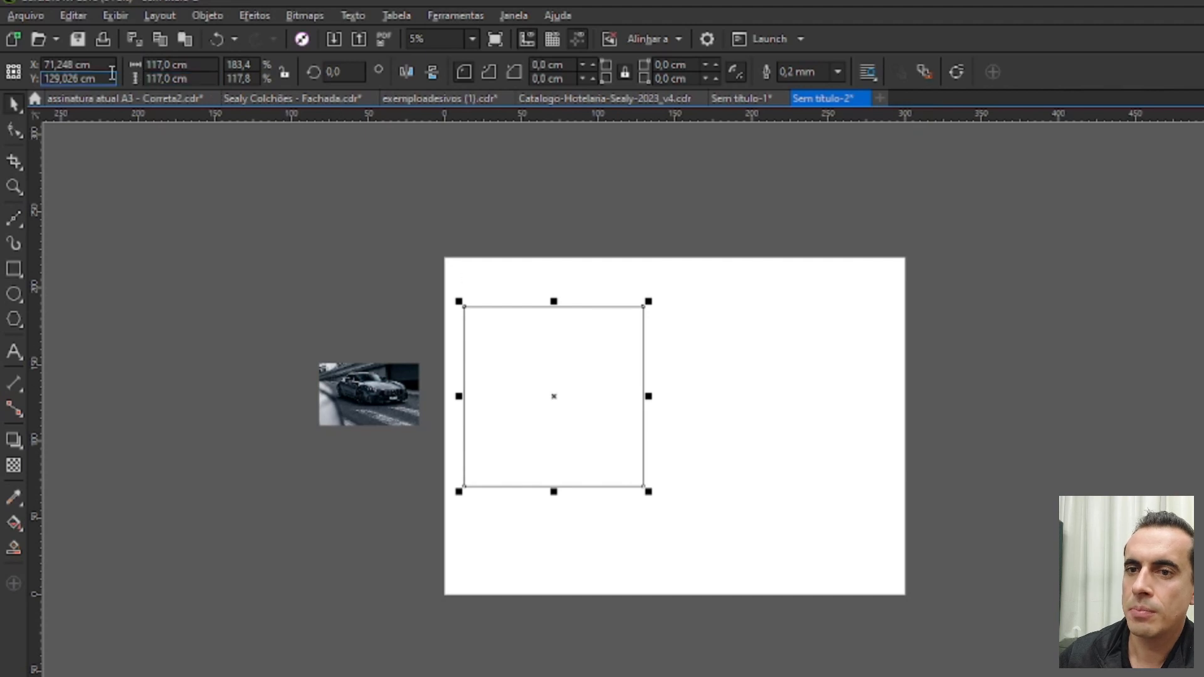
Set the height of the 117 cm wide rectangle to 220 cm
left_click_drag(203, 78, 121, 67)
type("220")
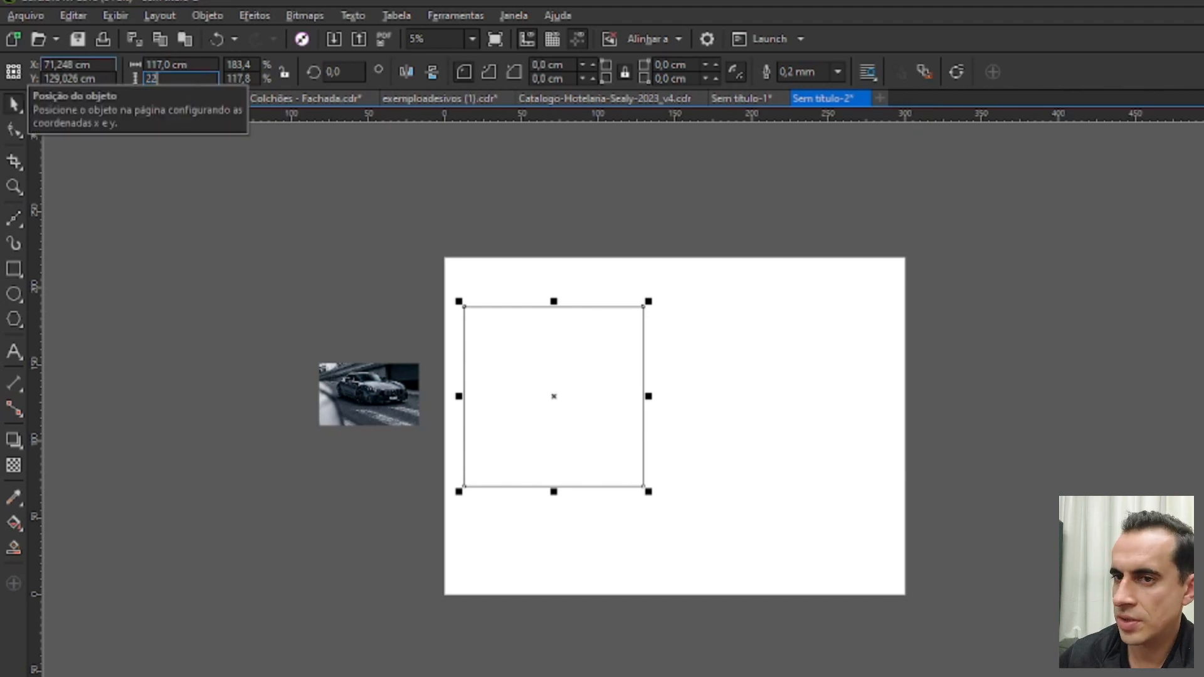
key("Return")
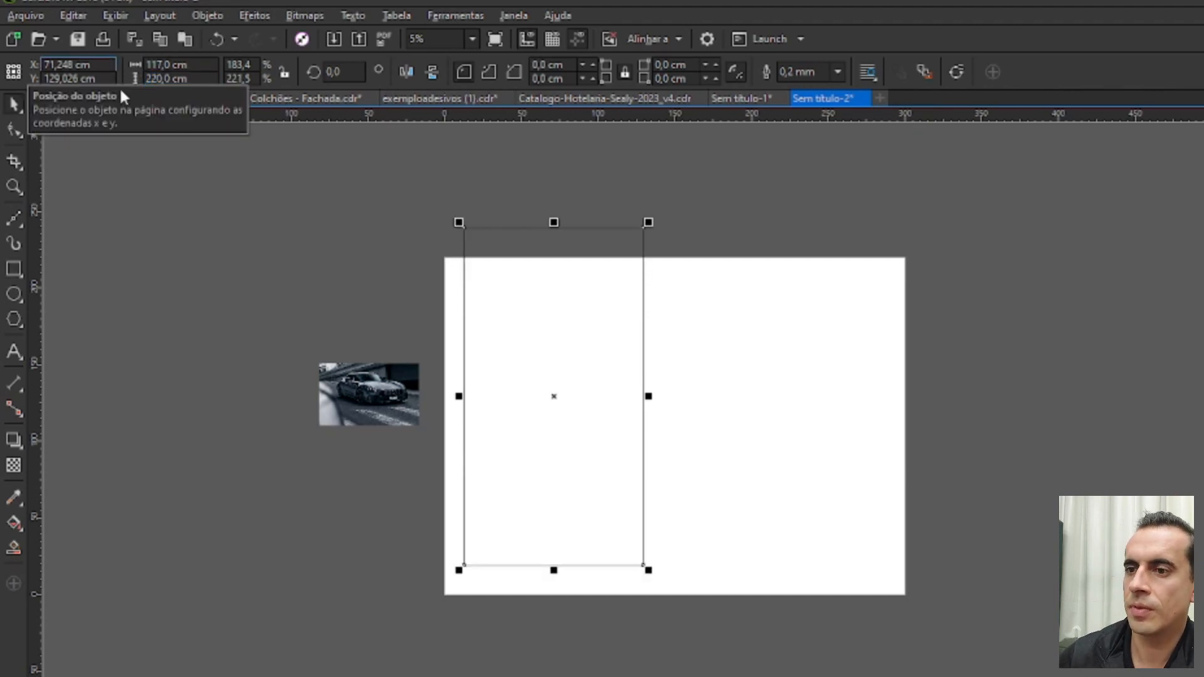
Create a page-sized rectangle and snap the 117 cm wide rectangle to the page's upper-left corner
double_click(14, 268)
left_click(478, 240)
key("space")
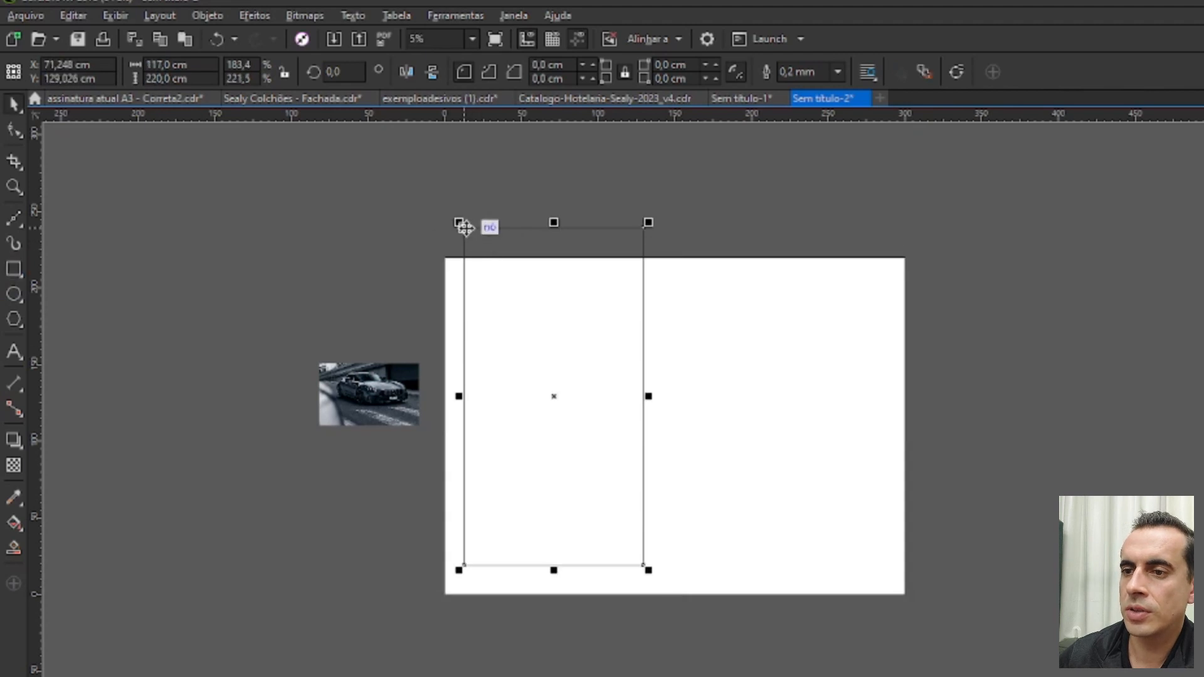
left_click_drag(464, 229, 444, 258)
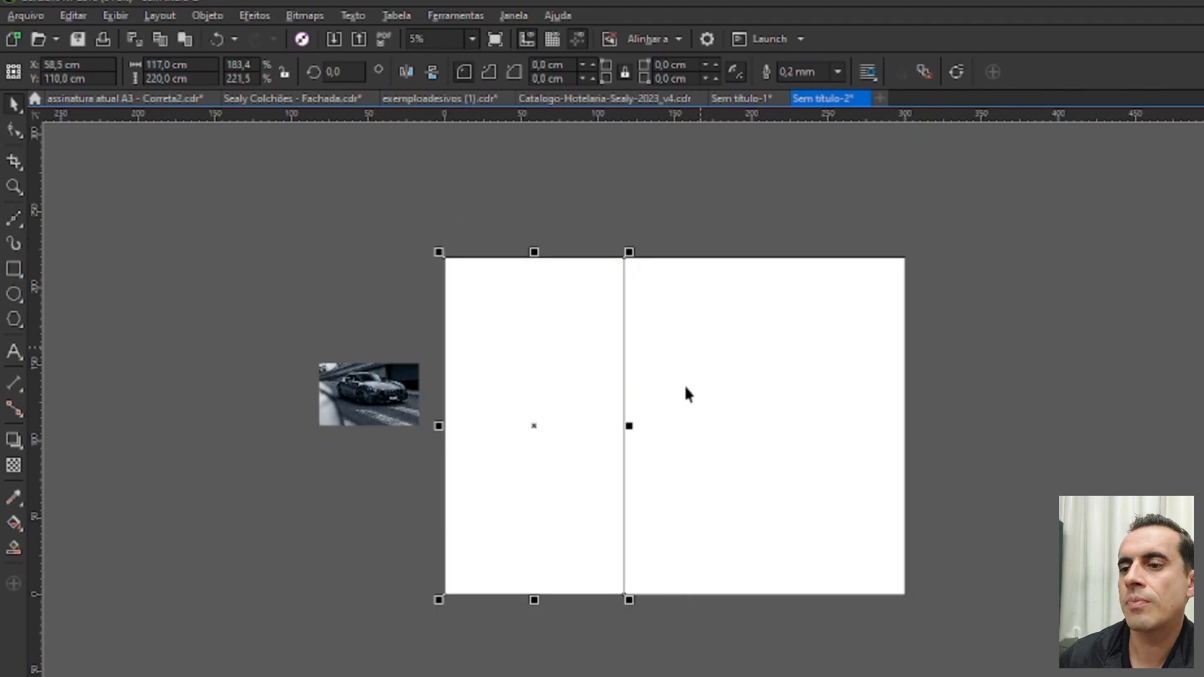
Try to move the page-sized rectangle up and to the left, and undo the move
left_click(546, 343)
left_click(549, 353)
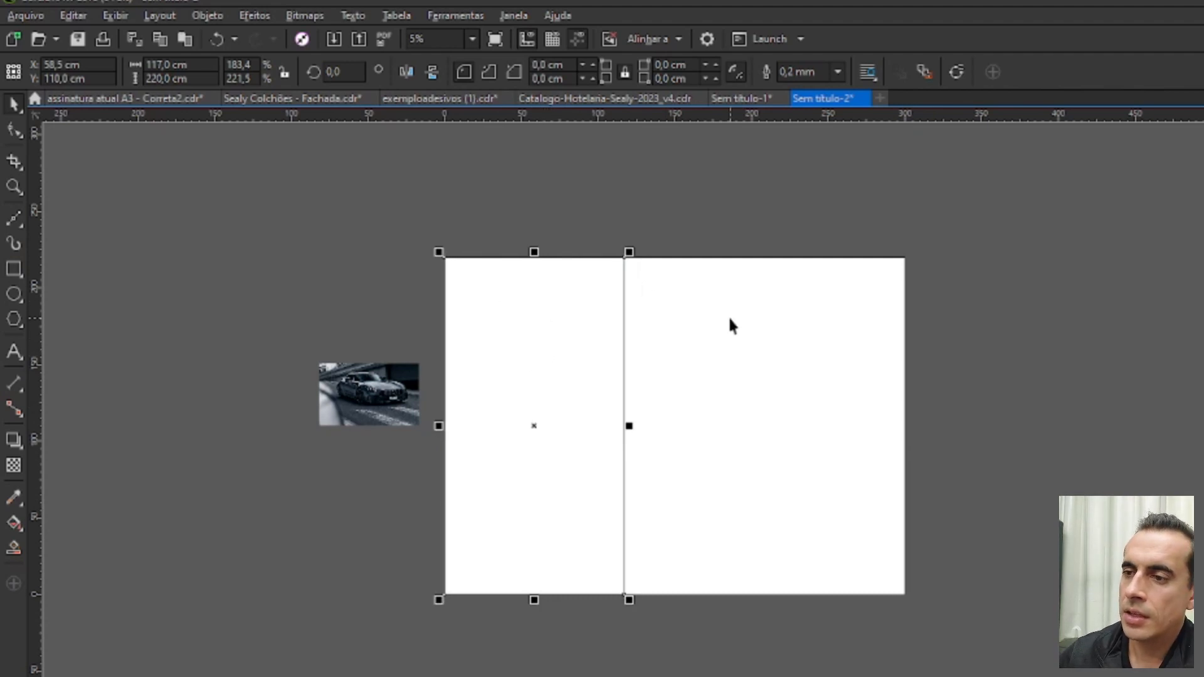
left_click(726, 341)
left_click_drag(752, 379, 713, 278)
key("ctrl+z")
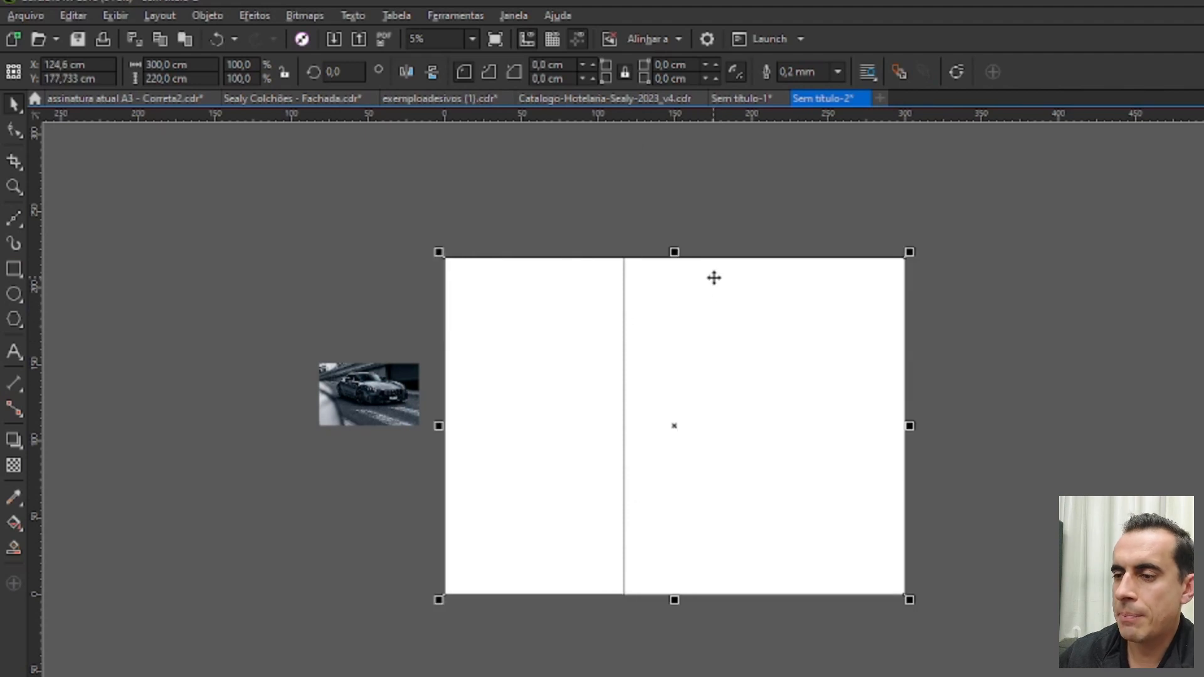
Place two copies of the 117 cm wide rectangle side by side to its right and check how they cover the page
left_click(478, 325)
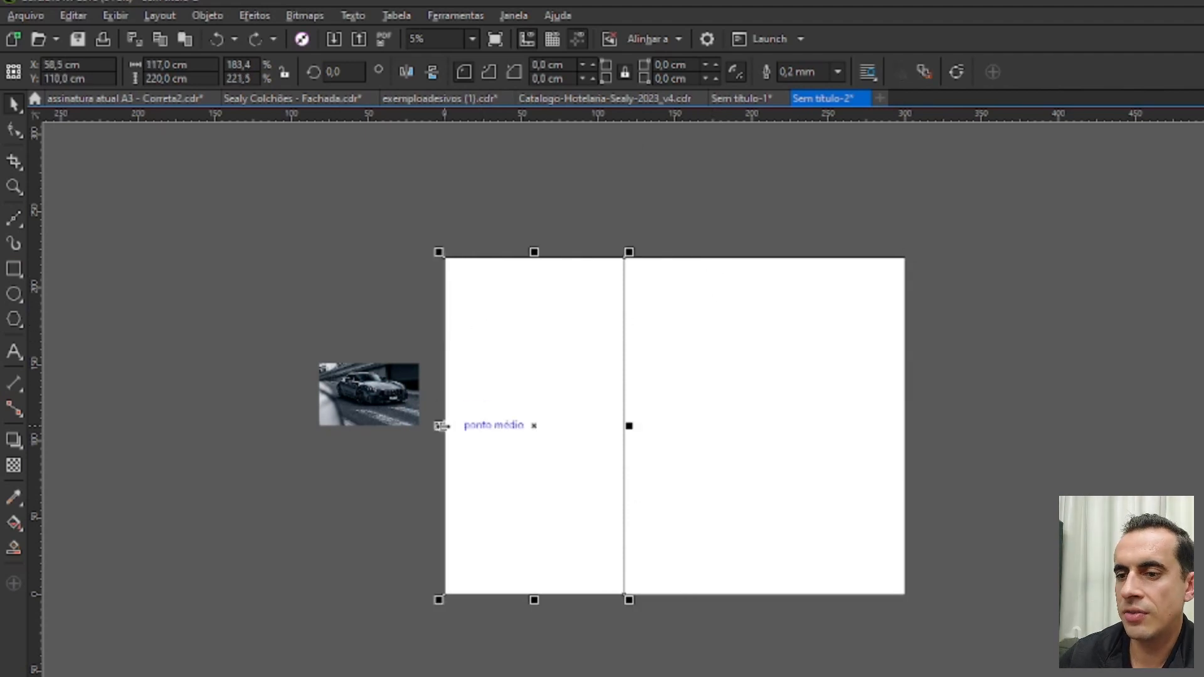
left_click_drag(439, 426, 775, 371)
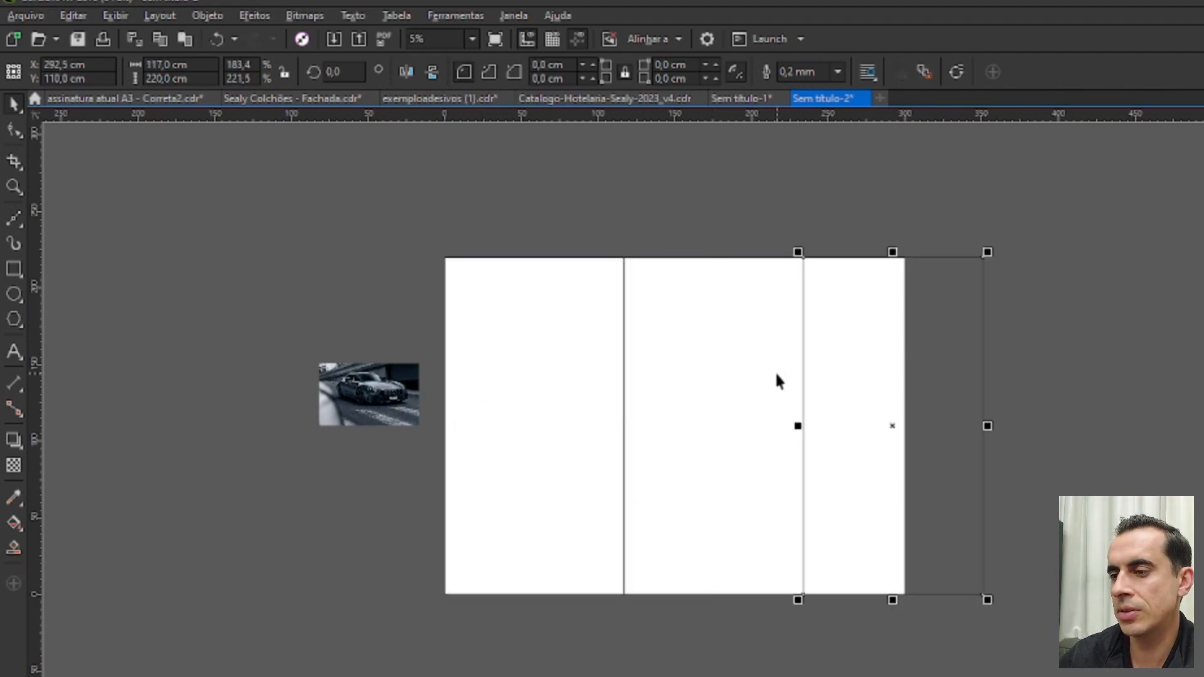
left_click(593, 363)
left_click(729, 321)
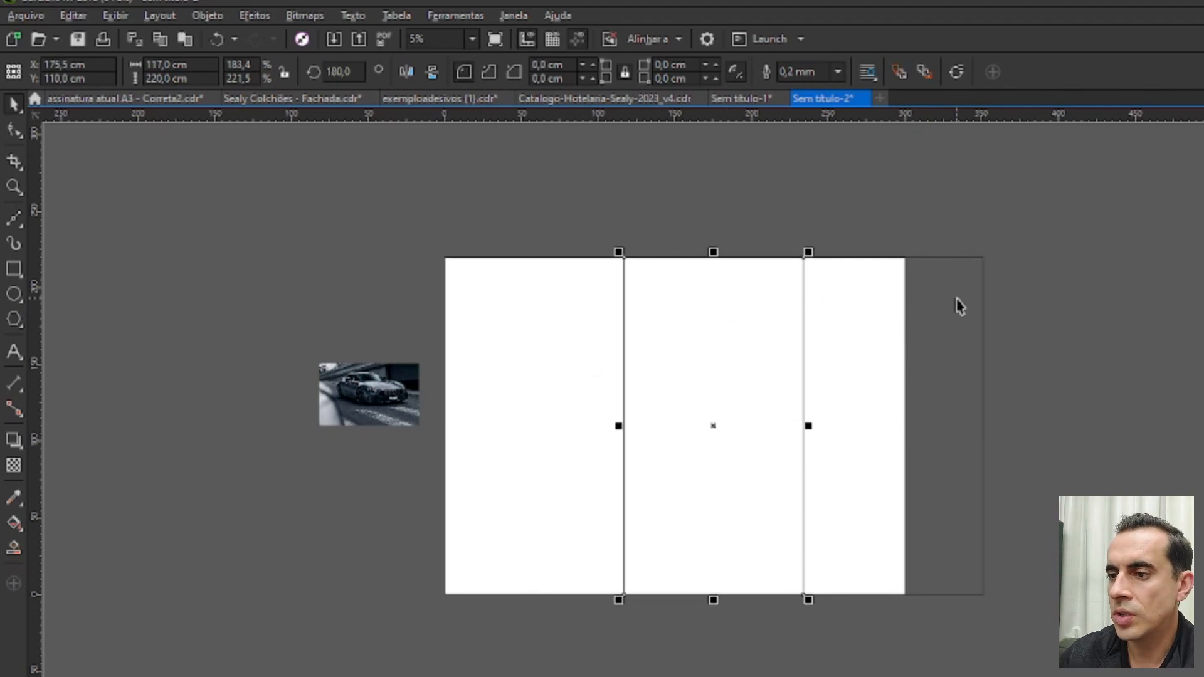
left_click(957, 301)
left_click(1099, 422)
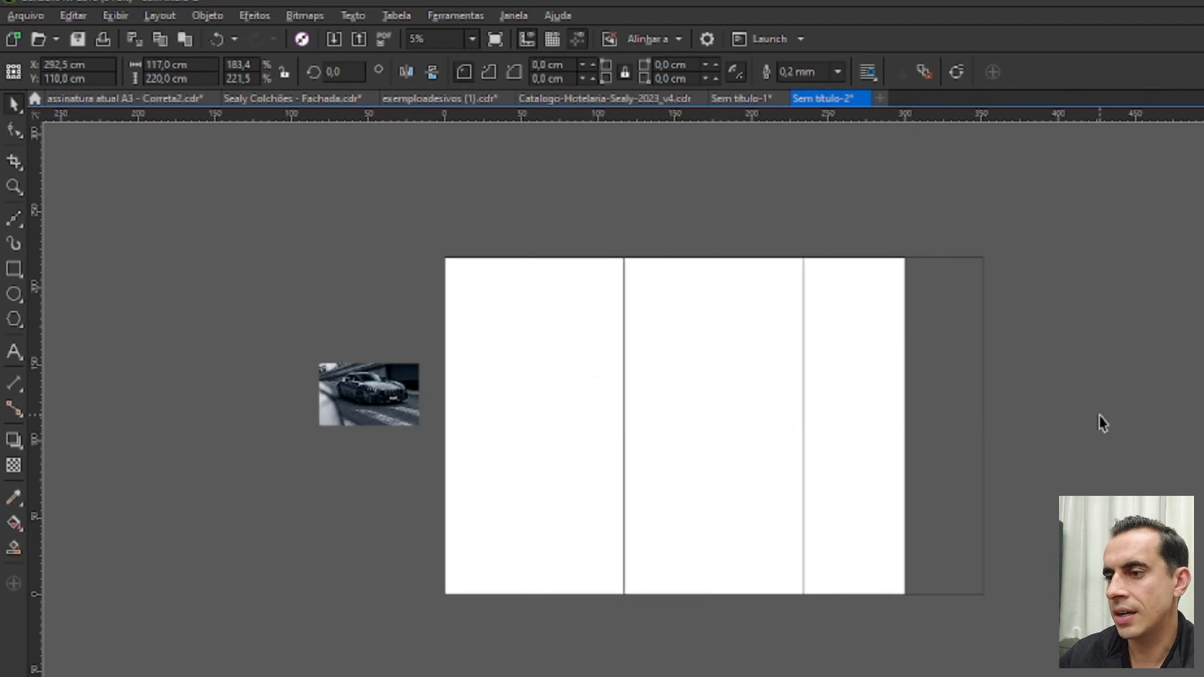
Delete both copies of the narrow rectangle and select the original
left_click(944, 366)
key("Delete")
left_click(713, 353)
key("Delete")
left_click(562, 346)
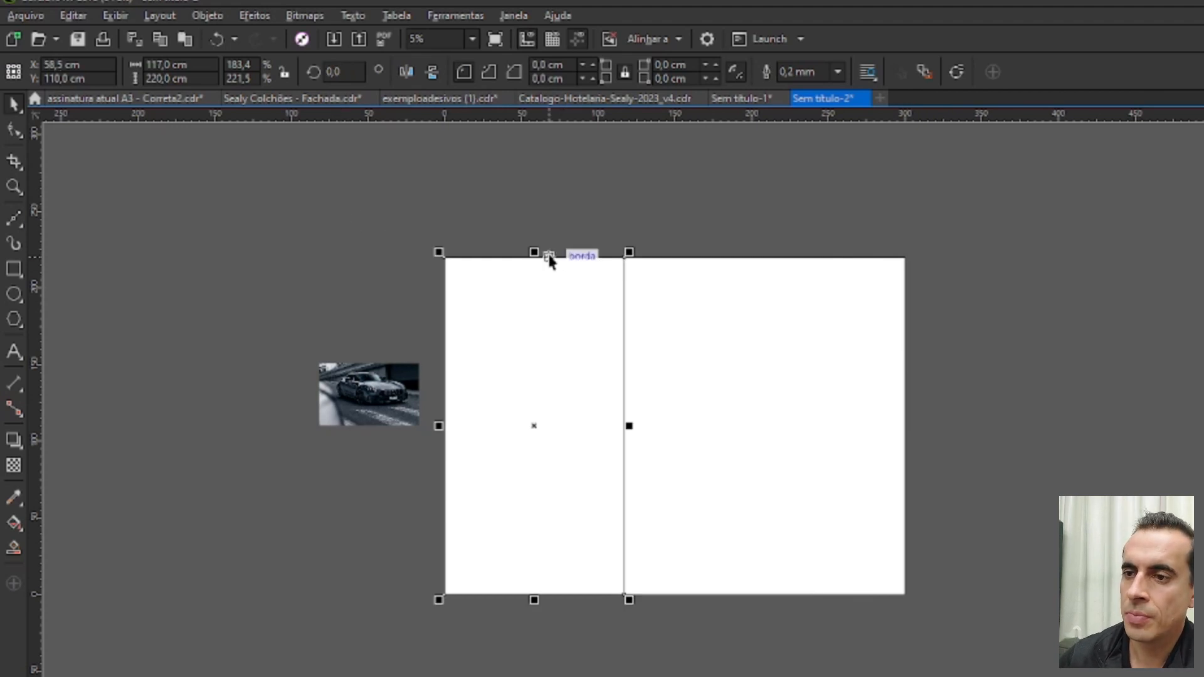
Try placing a copy of the narrow rectangle slightly overlapping its right edge, and undo the copy
scroll(546, 254, "up", 2)
left_click_drag(376, 364, 728, 353)
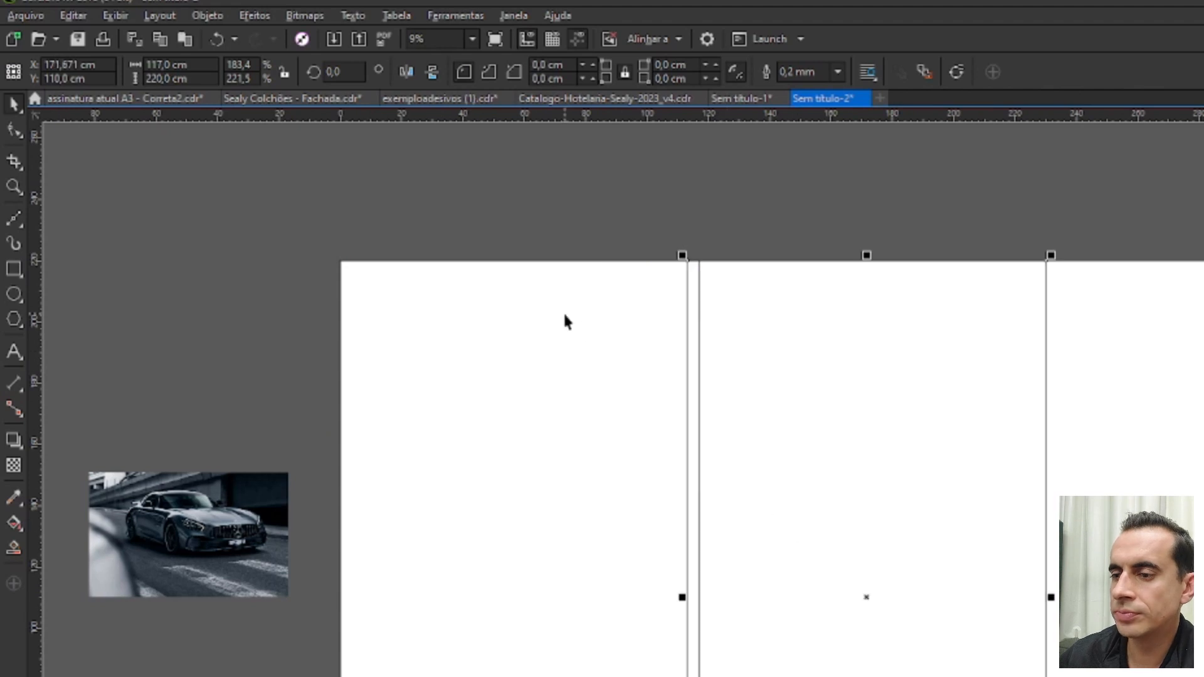
scroll(563, 314, "down", 2)
key("ctrl+z")
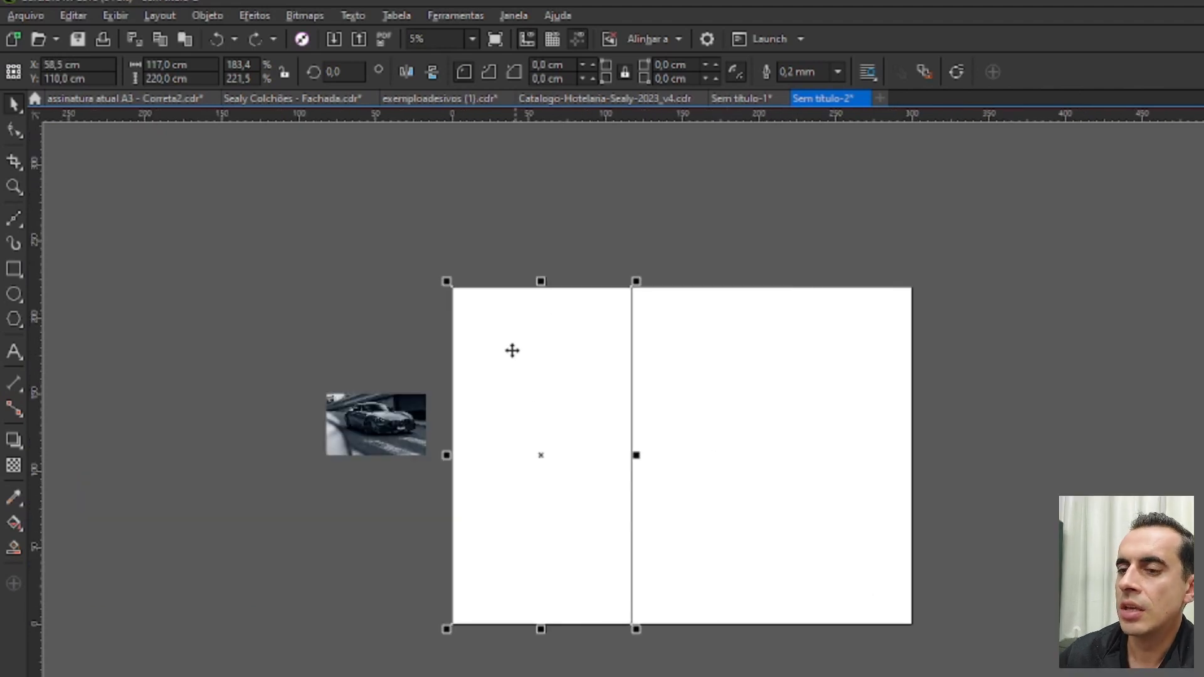
scroll(493, 289, "up", 2)
scroll(493, 289, "up", 2)
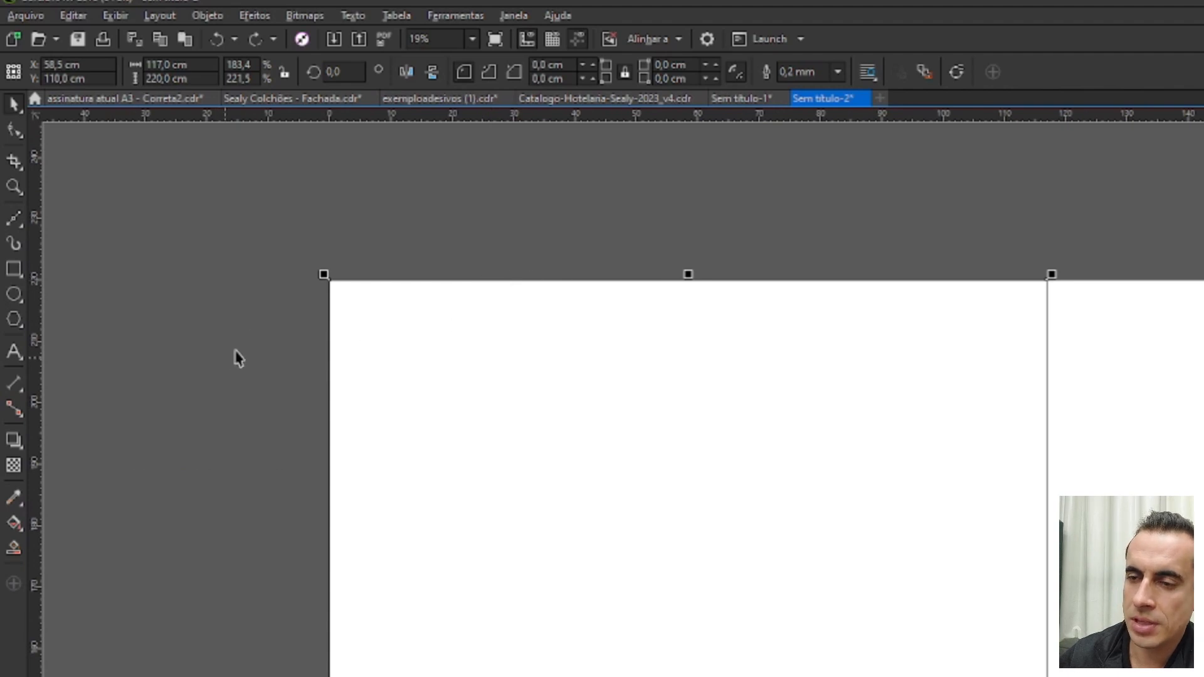
scroll(280, 282, "down", 4)
left_click_drag(376, 368, 602, 377)
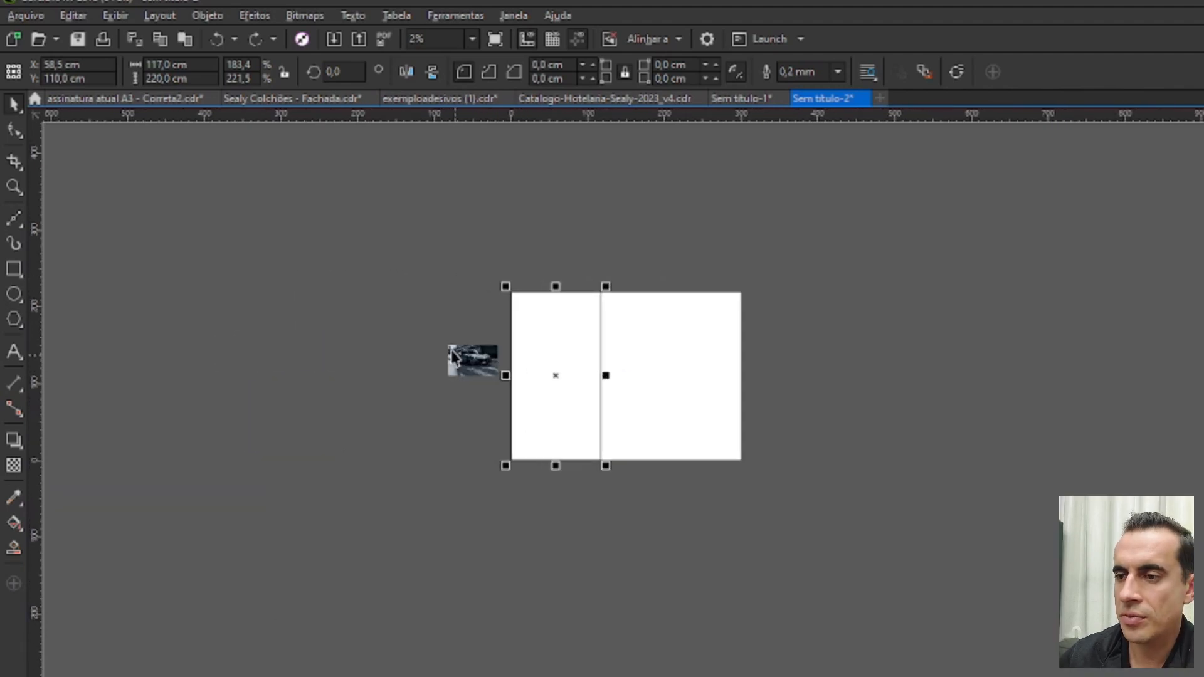
scroll(450, 339, "up", 1)
Create a 300 x 220 cm page-sized rectangle behind the narrow one and fill it with yellow
left_click(847, 328)
key("Escape")
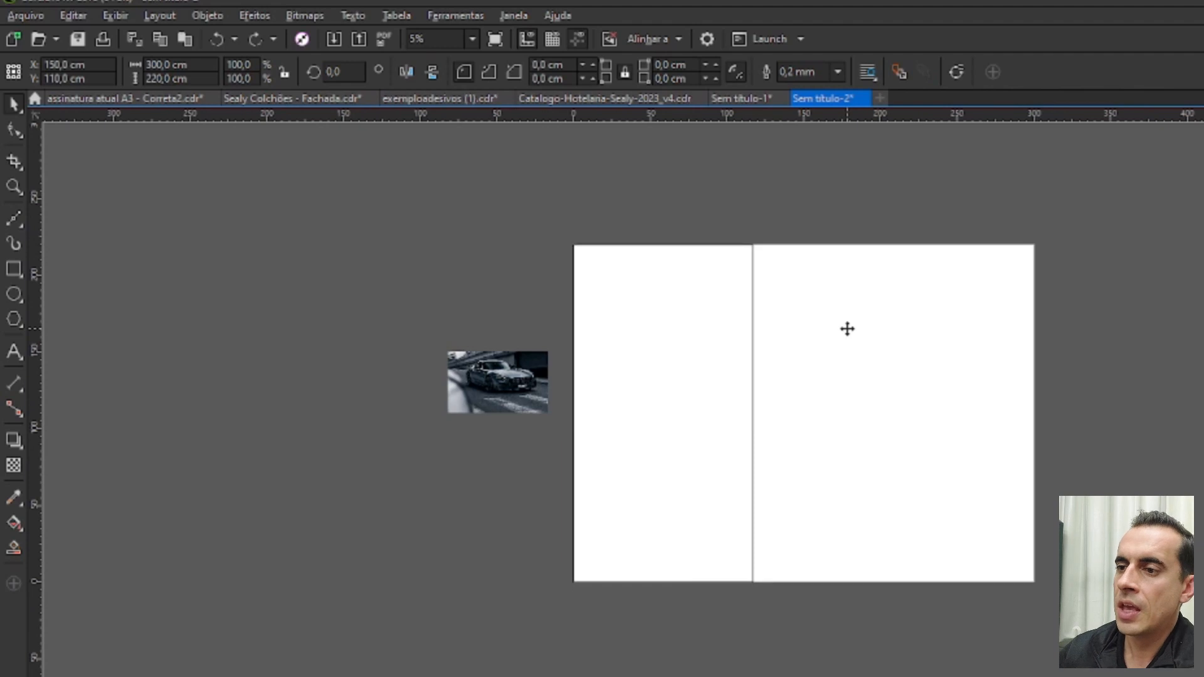
double_click(14, 270)
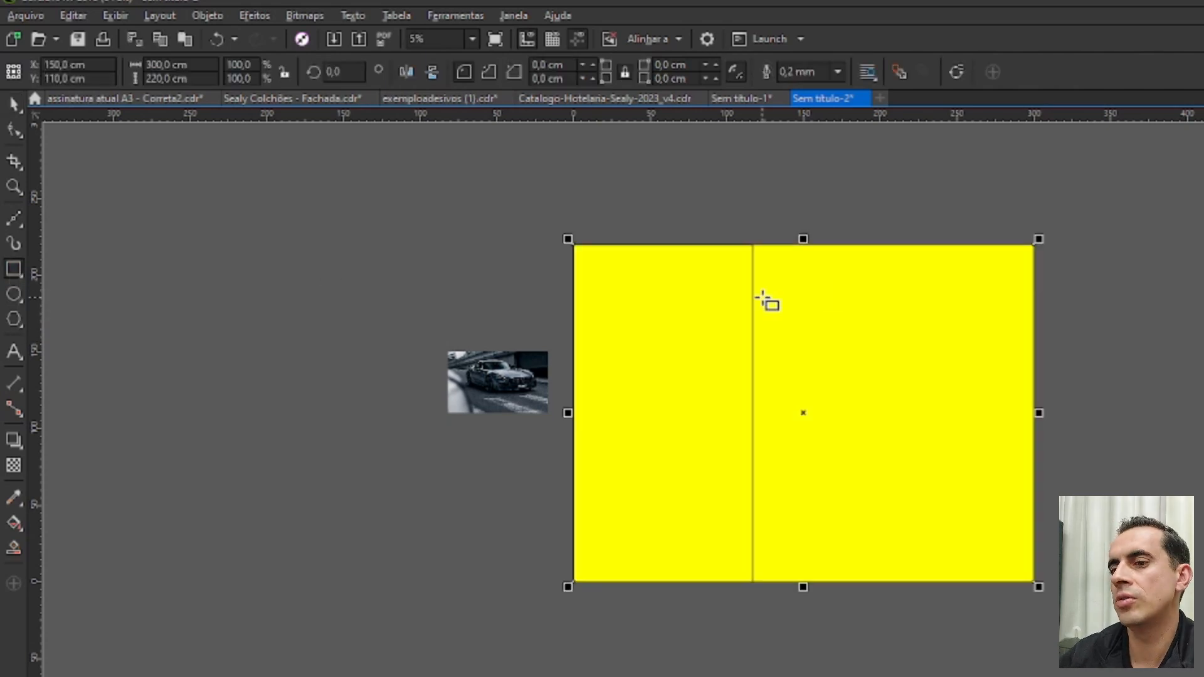
Undo the page rectangle's yellow fill and enlarge the car photo to about 360 x 225 cm, centred on the page
key("ctrl+z")
left_click(502, 389)
left_click_drag(557, 343, 927, 163)
key("p")
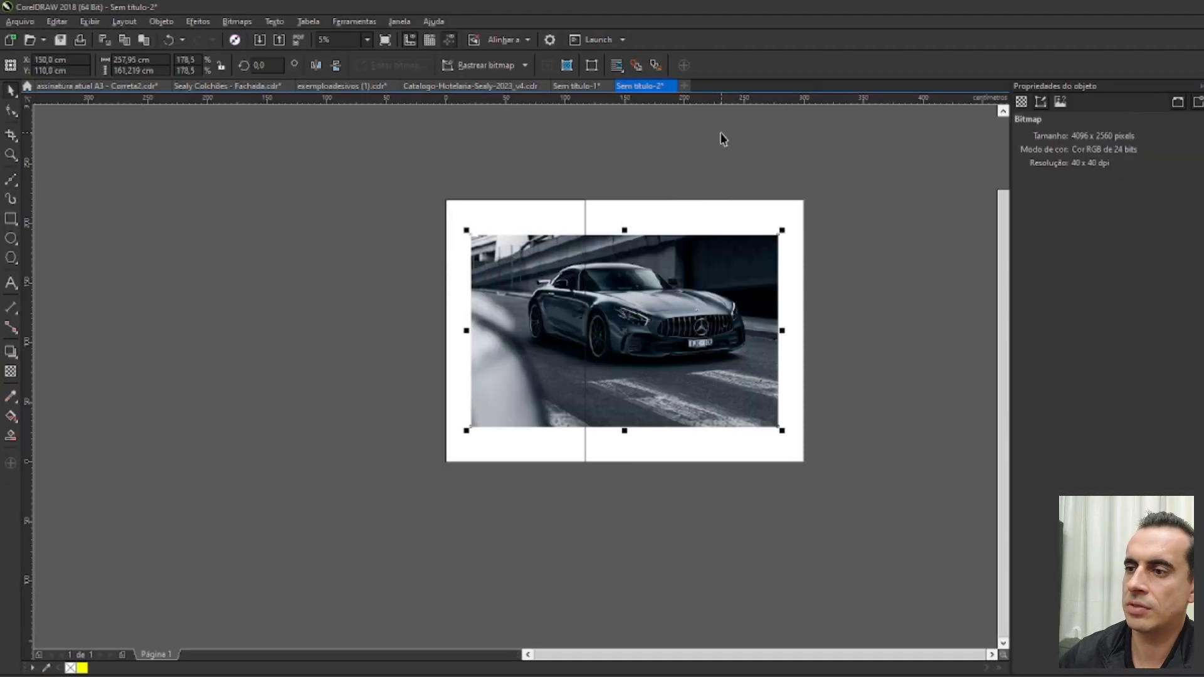
left_click_drag(786, 231, 848, 194)
Give the page-sized rectangle a yellow outline and PowerClip the enlarged car photo inside it
right_click(823, 253)
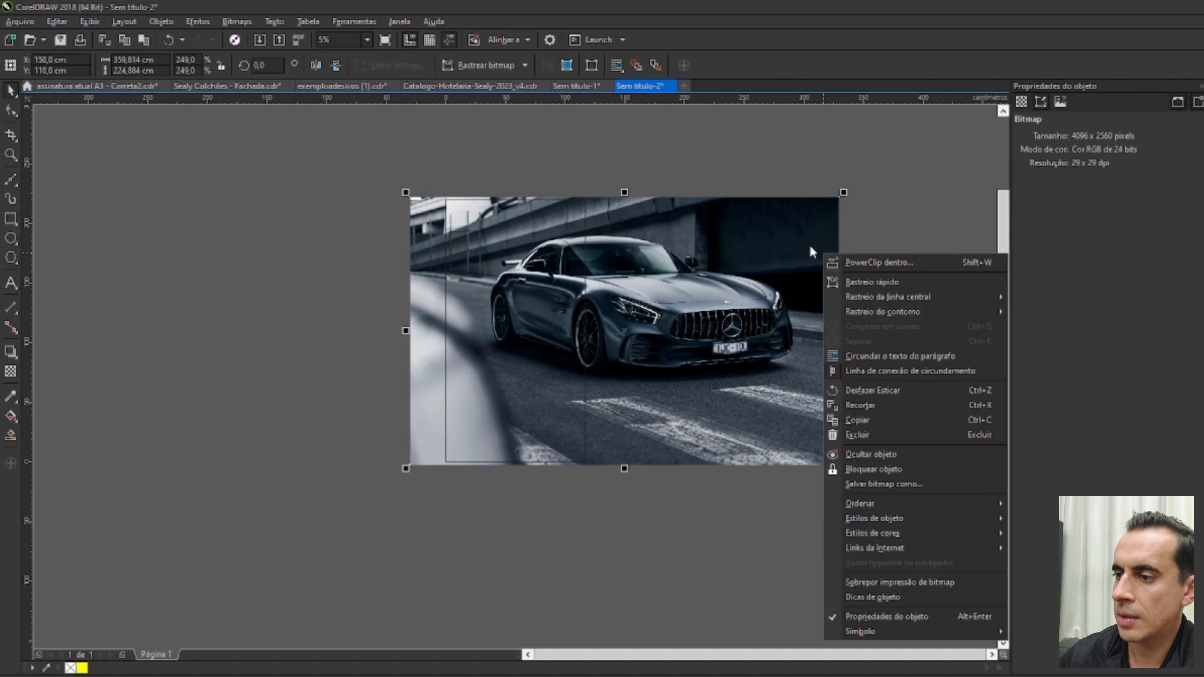
left_click(810, 247)
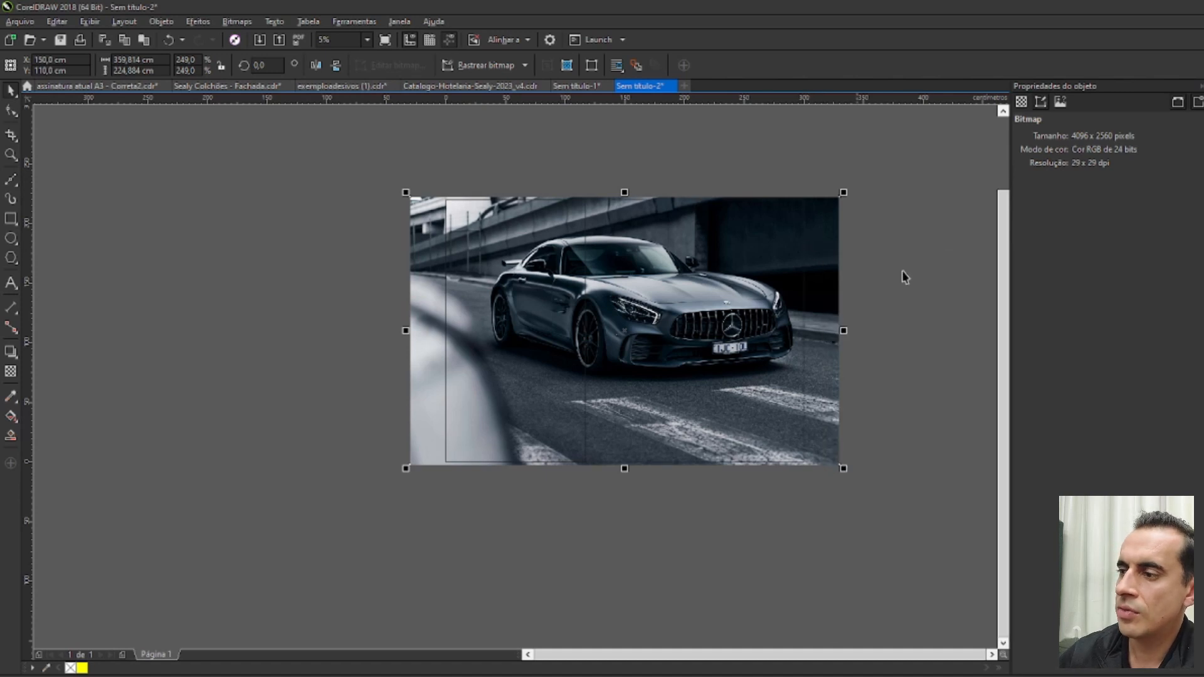
left_click(806, 307)
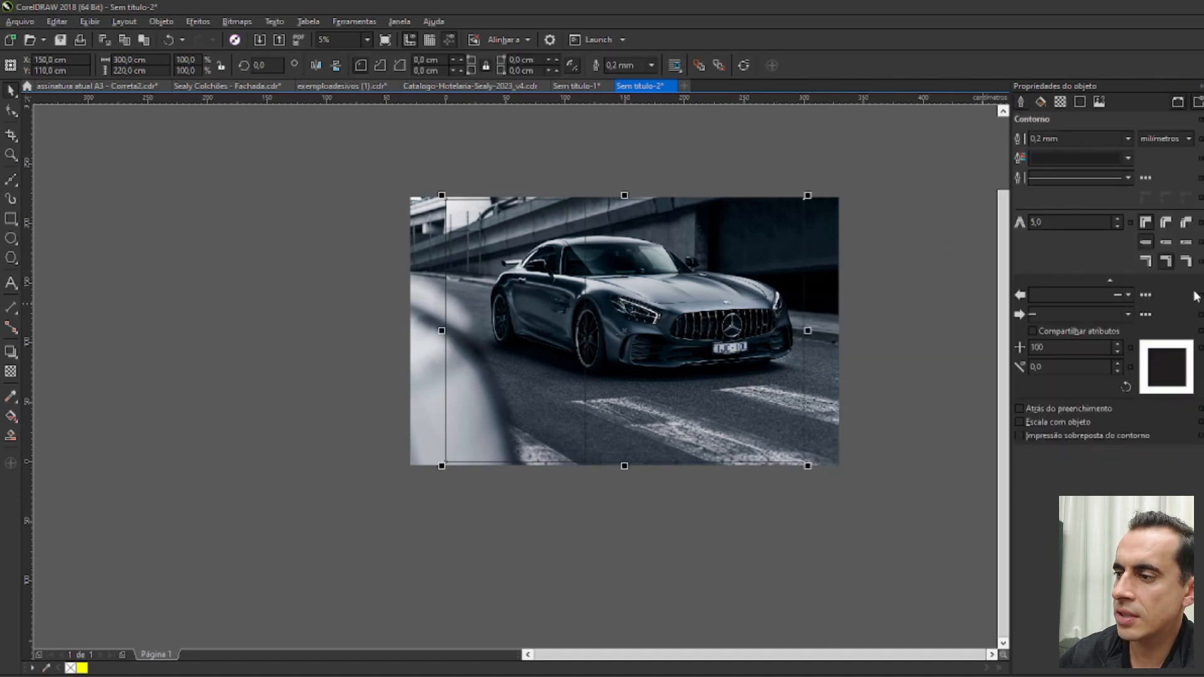
left_click(825, 292)
right_click(824, 288)
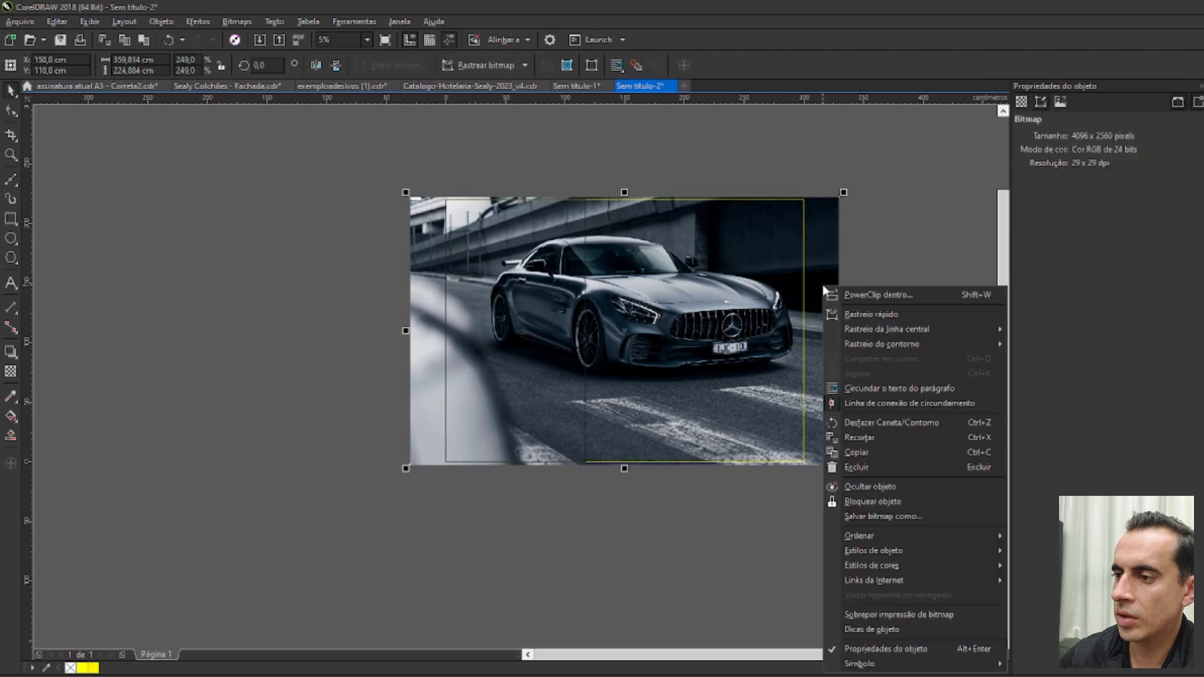
left_click(866, 296)
left_click(805, 270)
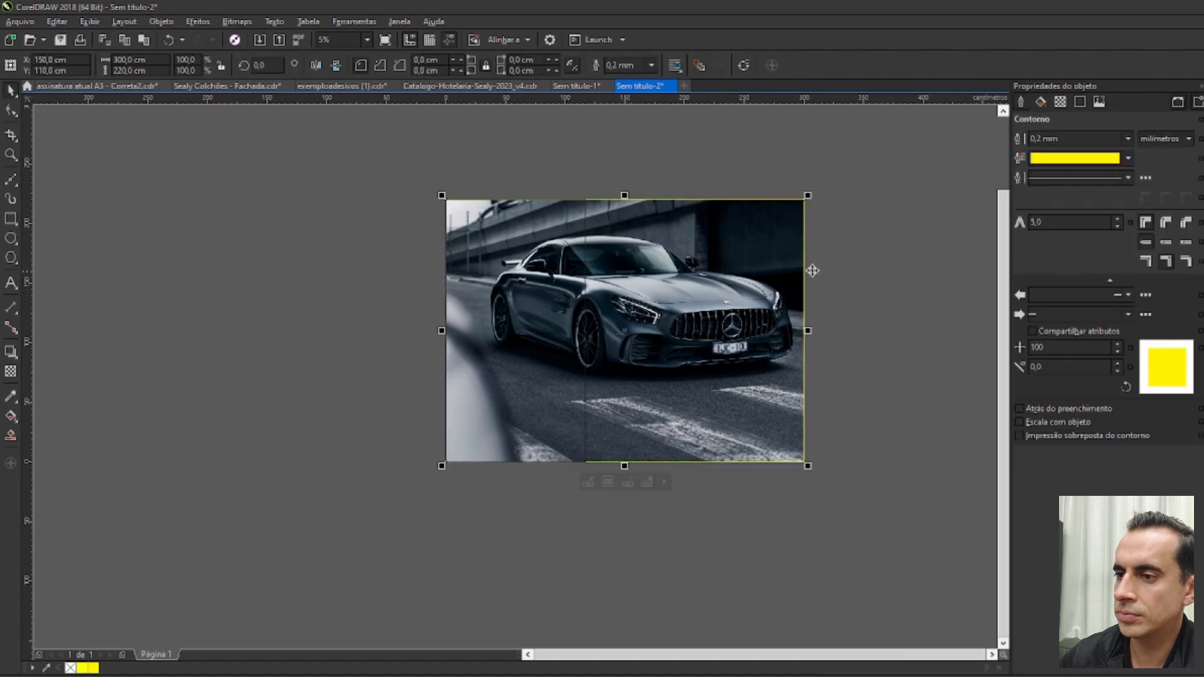
Undo the PowerClip, the yellow outline and the enlargement of the car photo
left_click(738, 273)
key("ctrl+z")
key("ctrl+z")
key("ctrl+z")
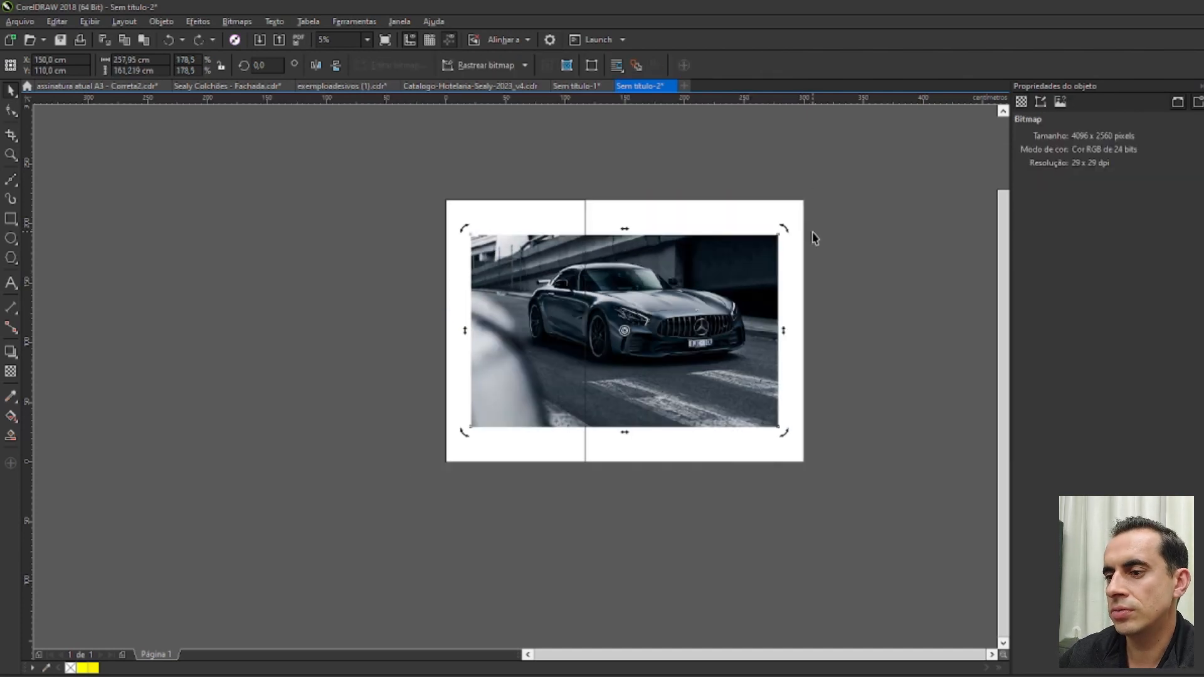
Delete the page-sized rectangle and create a new 300 x 220 cm one covering the page, without a fill
left_click(688, 247)
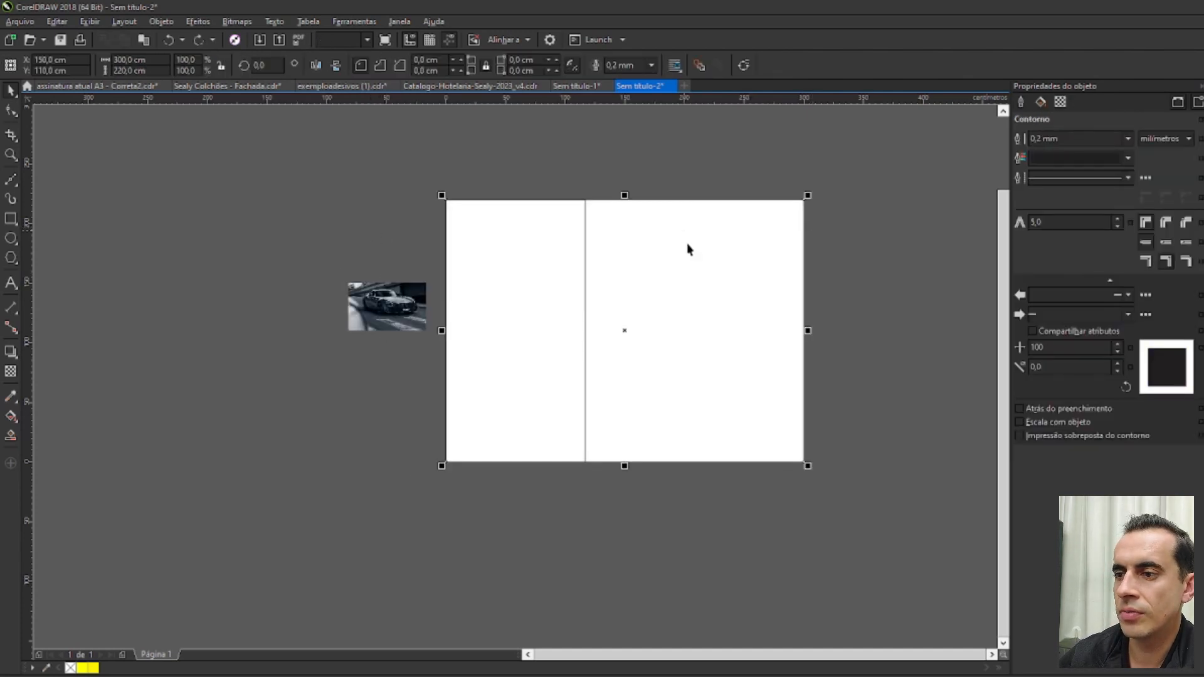
key("Delete")
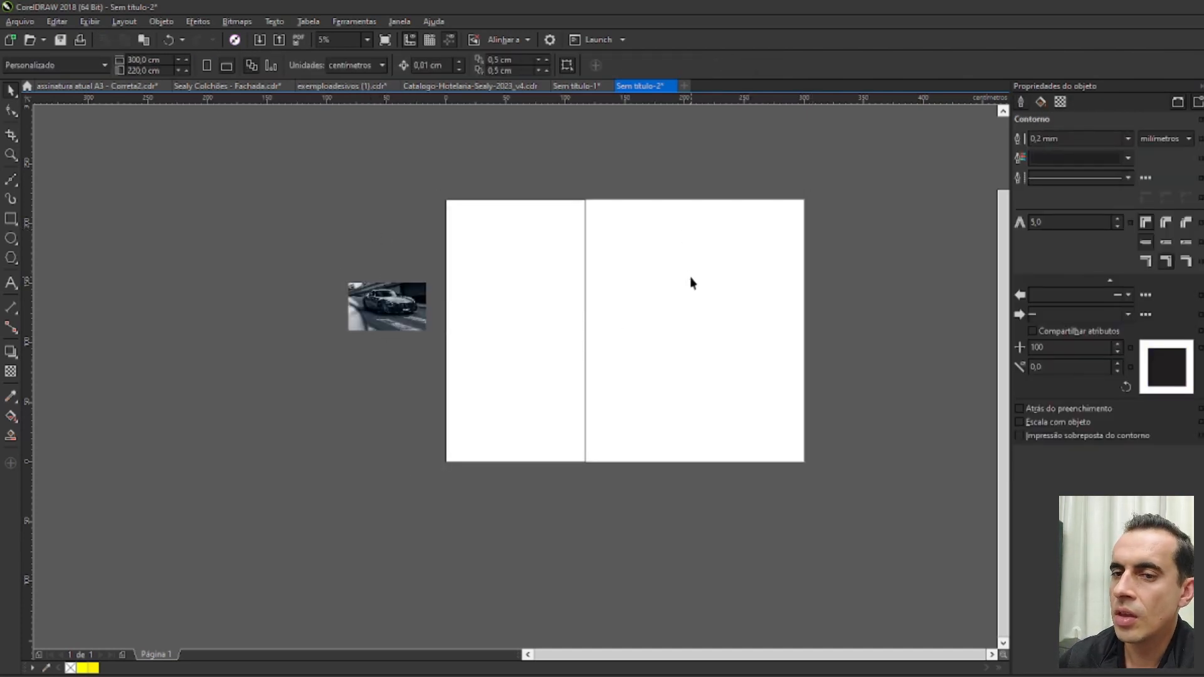
double_click(9, 219)
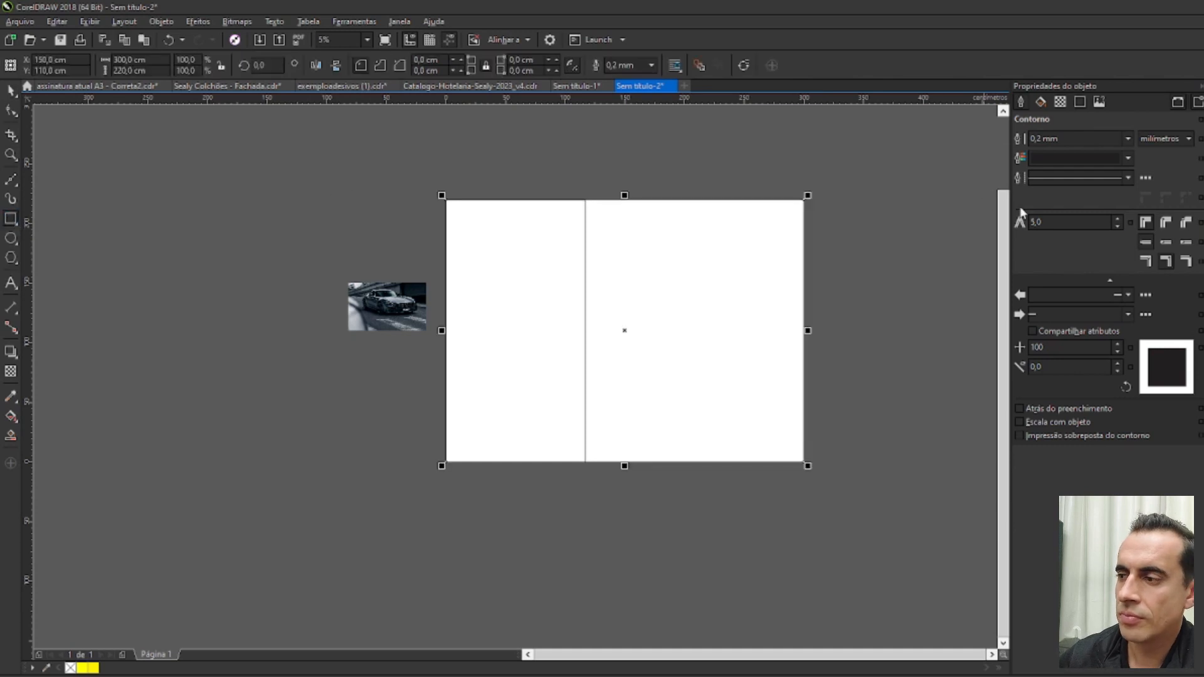
left_click(1202, 292)
key("ctrl+z")
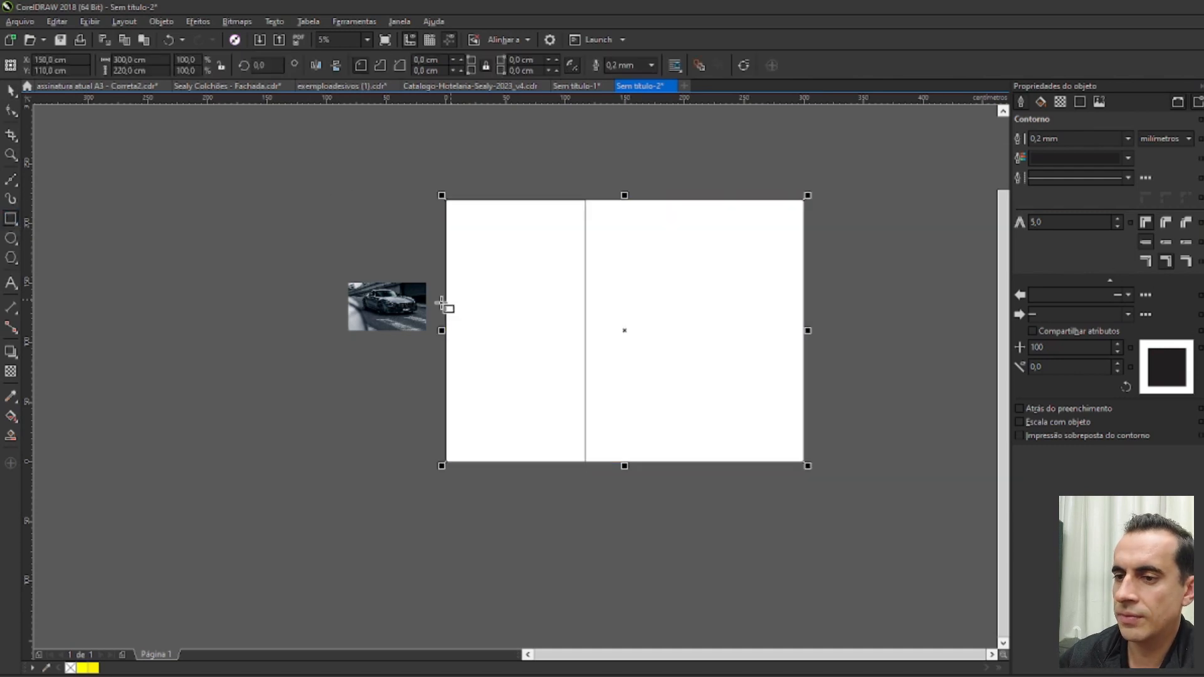
Centre the car photo on the page and scale it to about 371 x 232 cm so it covers the whole page
left_click(382, 314)
left_click_drag(429, 334, 838, 513)
key("p")
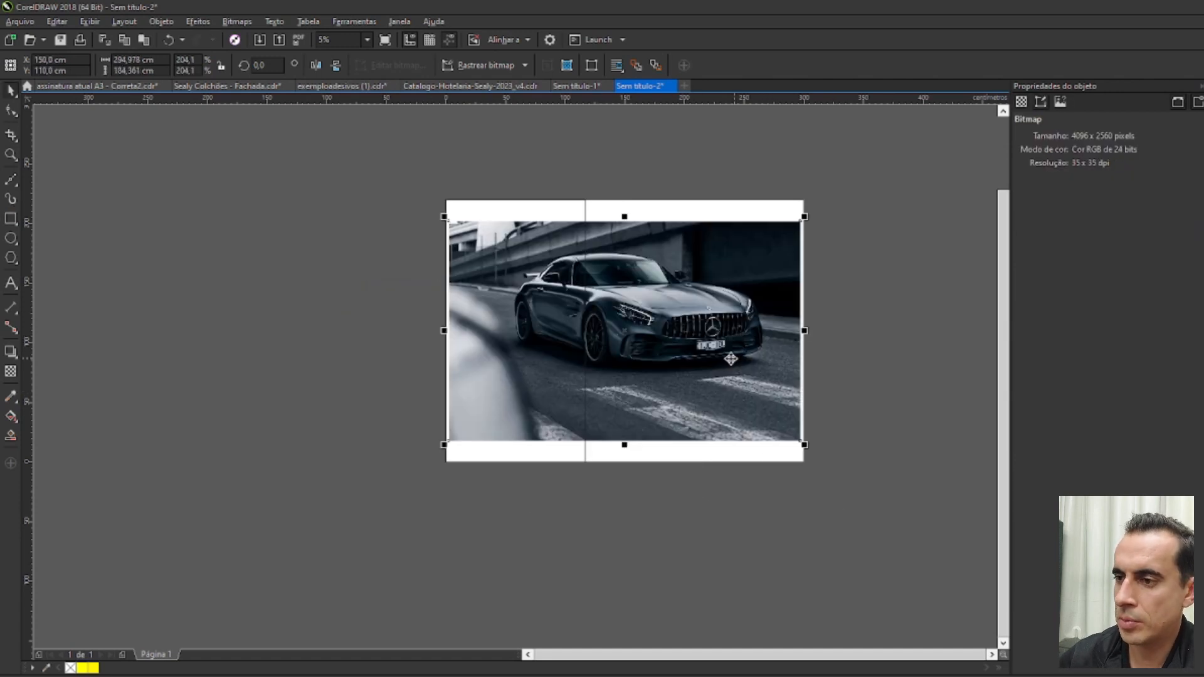
left_click_drag(806, 215, 850, 188)
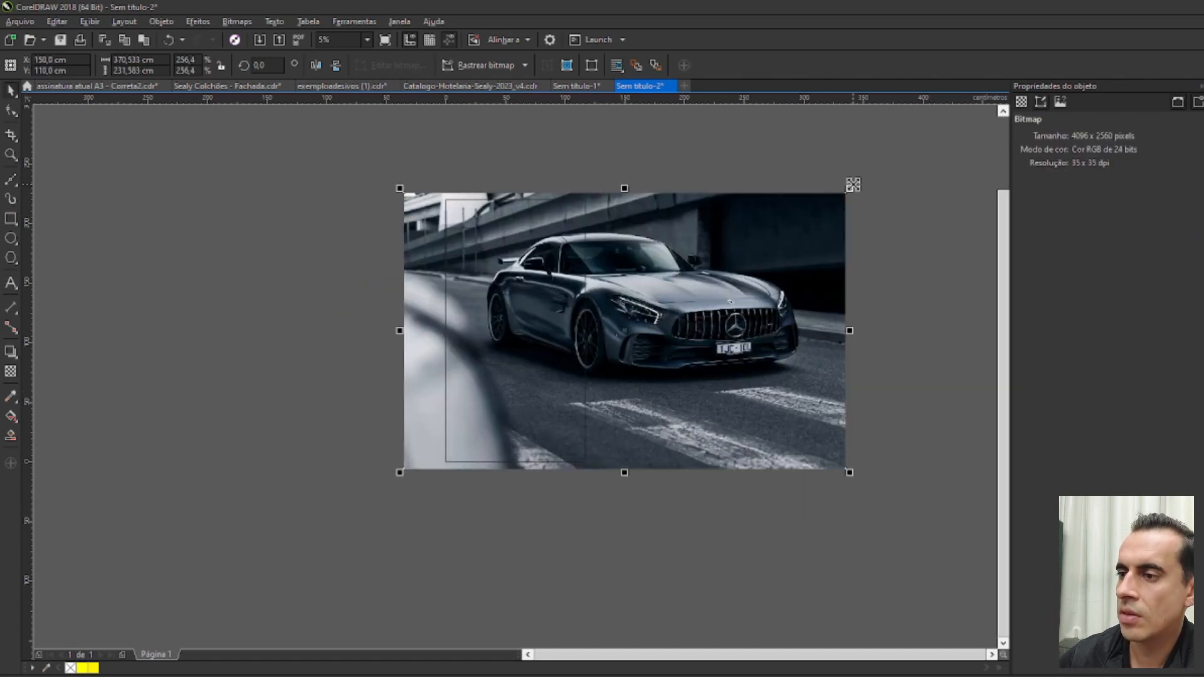
Outline the page-sized rectangle in yellow and PowerClip the car photo inside it
left_click(786, 275)
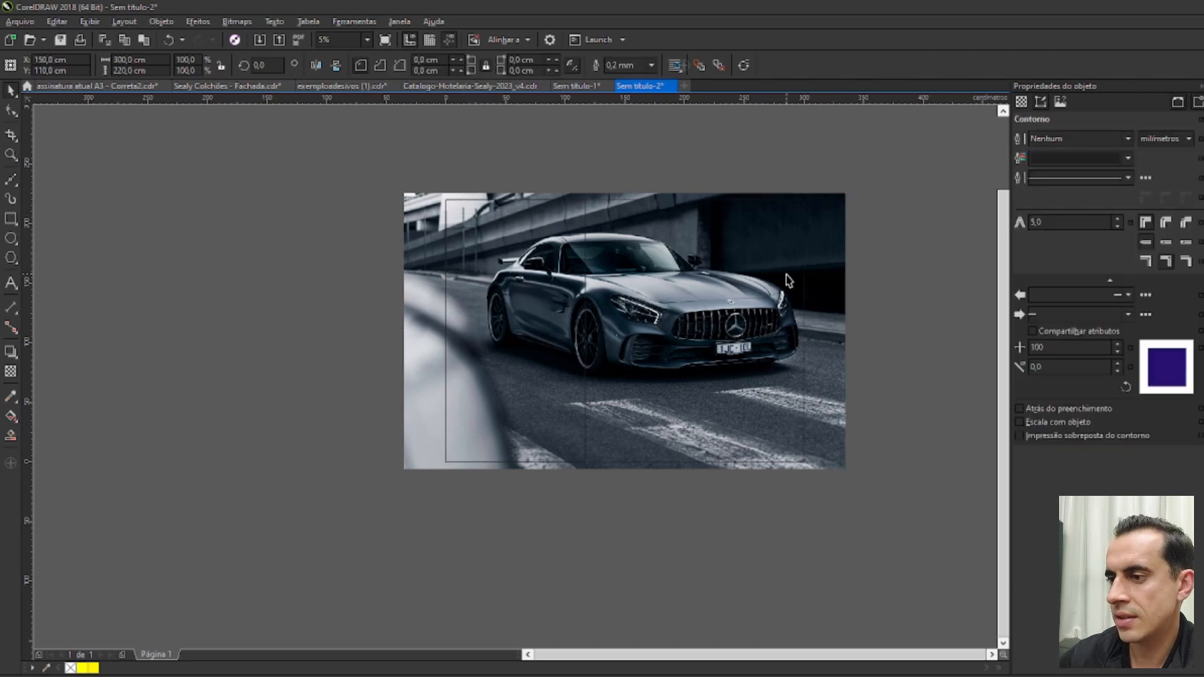
left_click(831, 279)
right_click(831, 279)
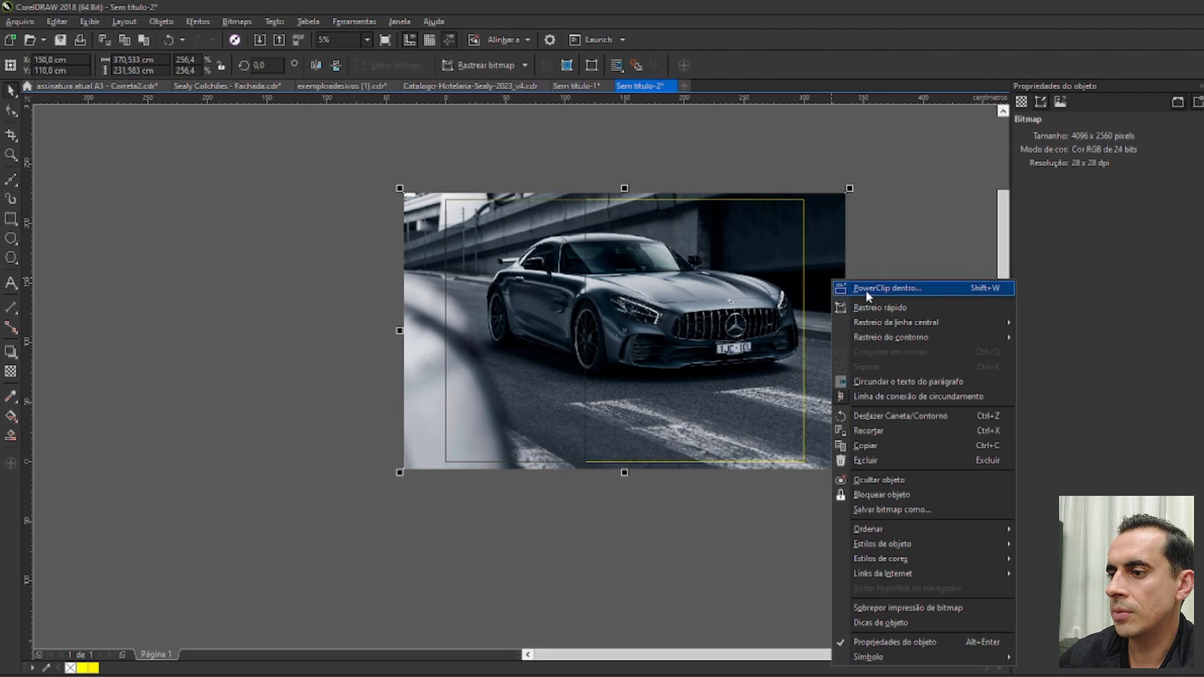
left_click(866, 292)
left_click(747, 256)
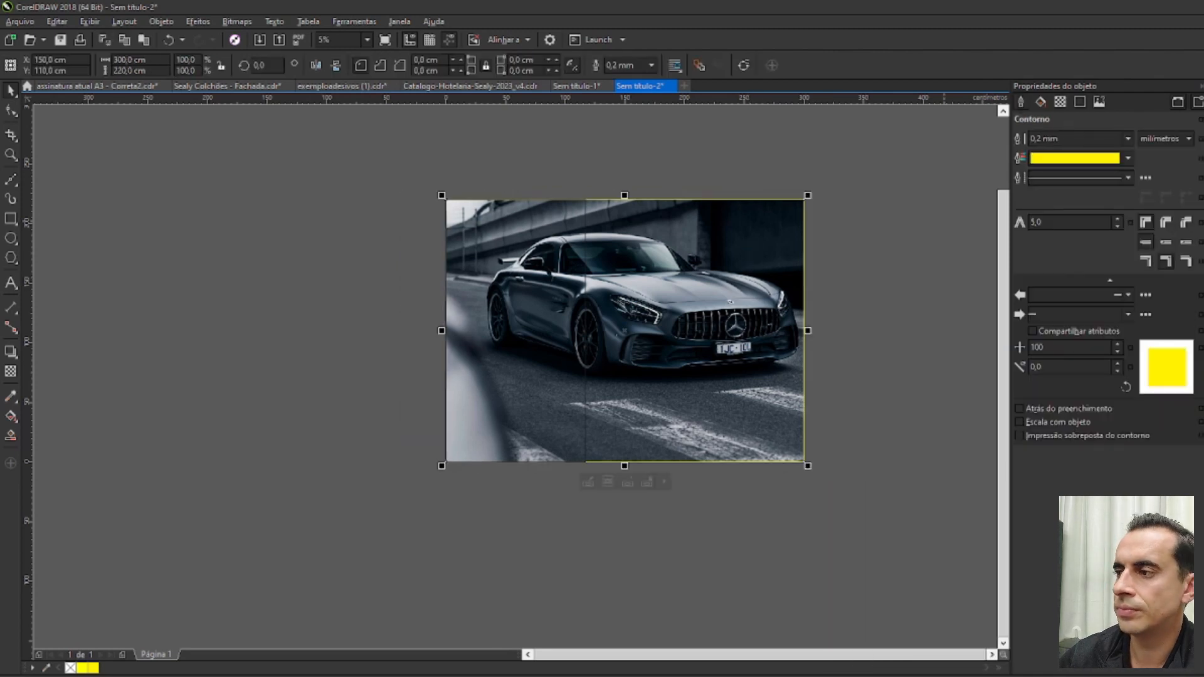
Remove the outline from the page-sized rectangle that holds the clipped photo
right_click(1201, 104)
left_click(868, 295)
left_click(740, 276)
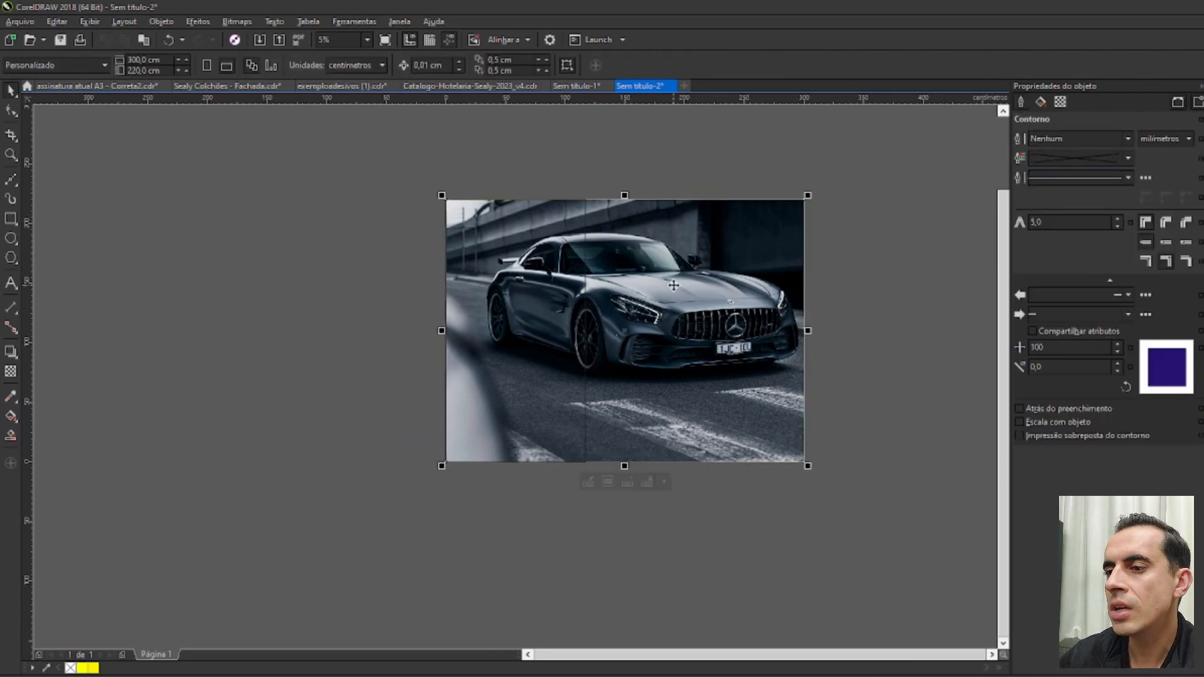
Try moving the 117 cm wide rectangle off the photo to the left, and undo the move
left_click(562, 242)
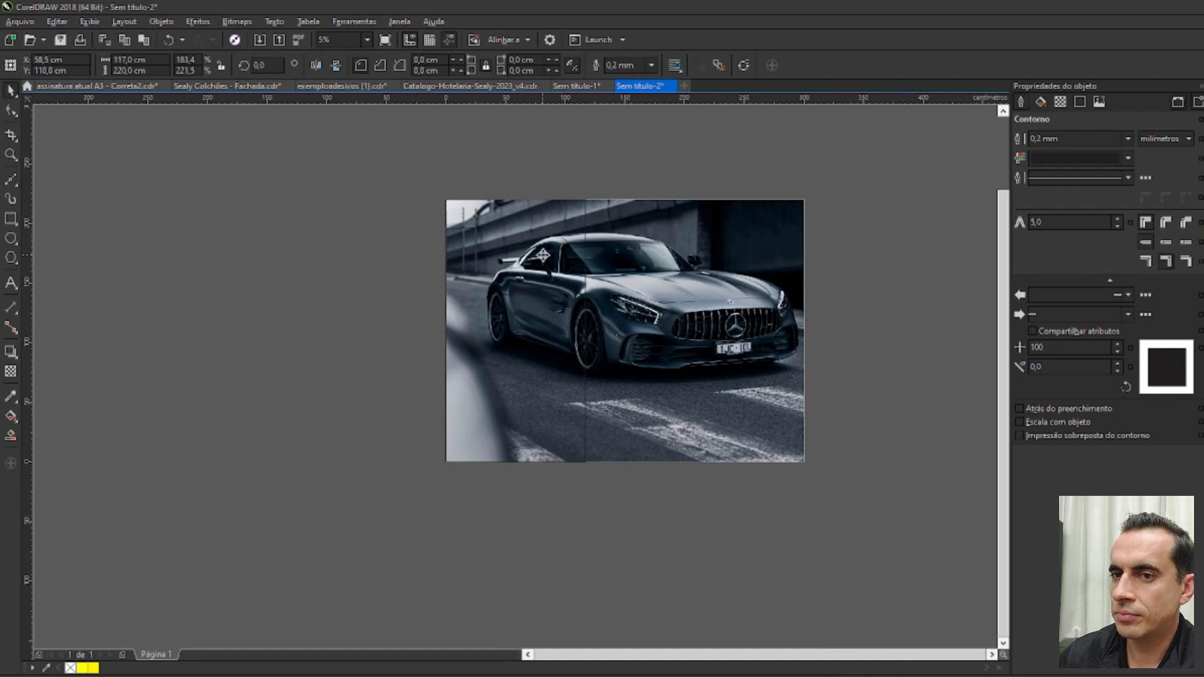
left_click_drag(544, 254, 390, 222)
key("ctrl+z")
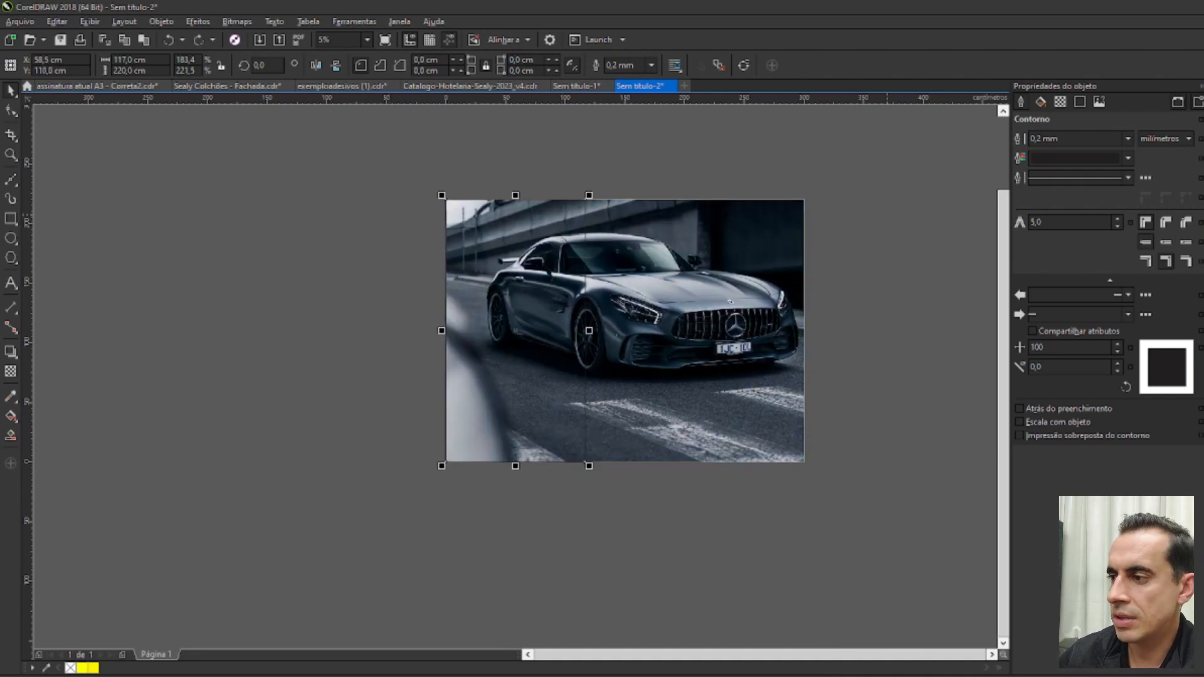
key("ctrl+z")
key("ctrl+z")
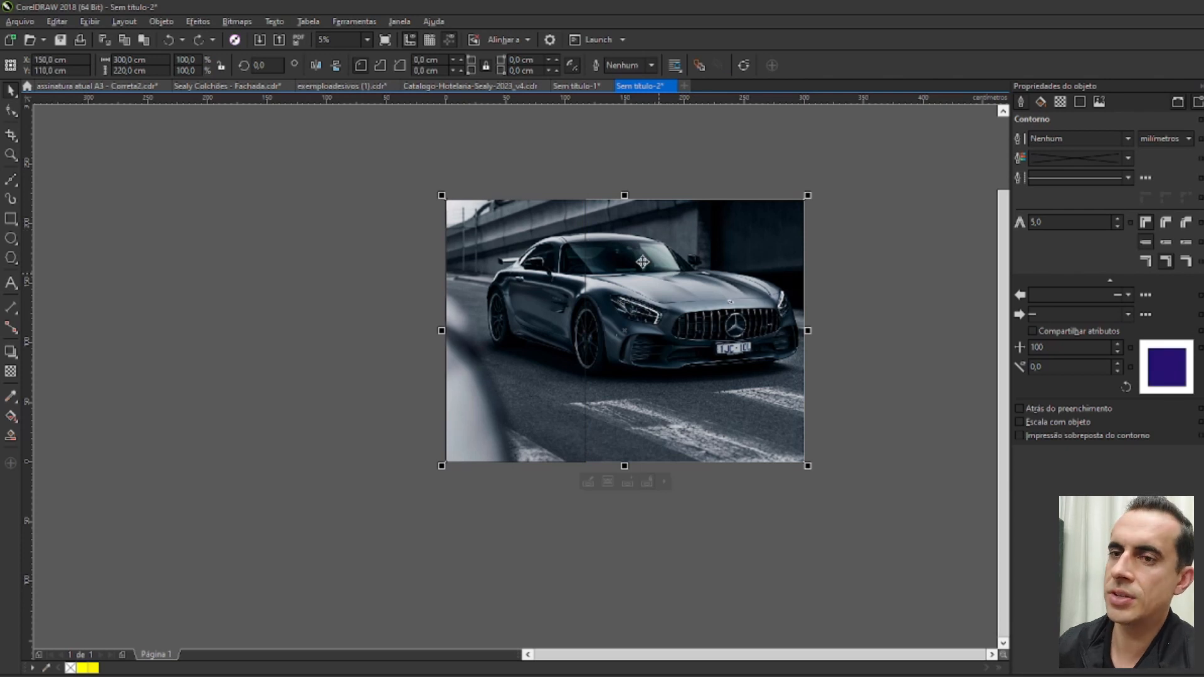
Draw a 300 x 220 cm rectangle exactly over the clipped photo, from corner to corner
left_click(116, 71)
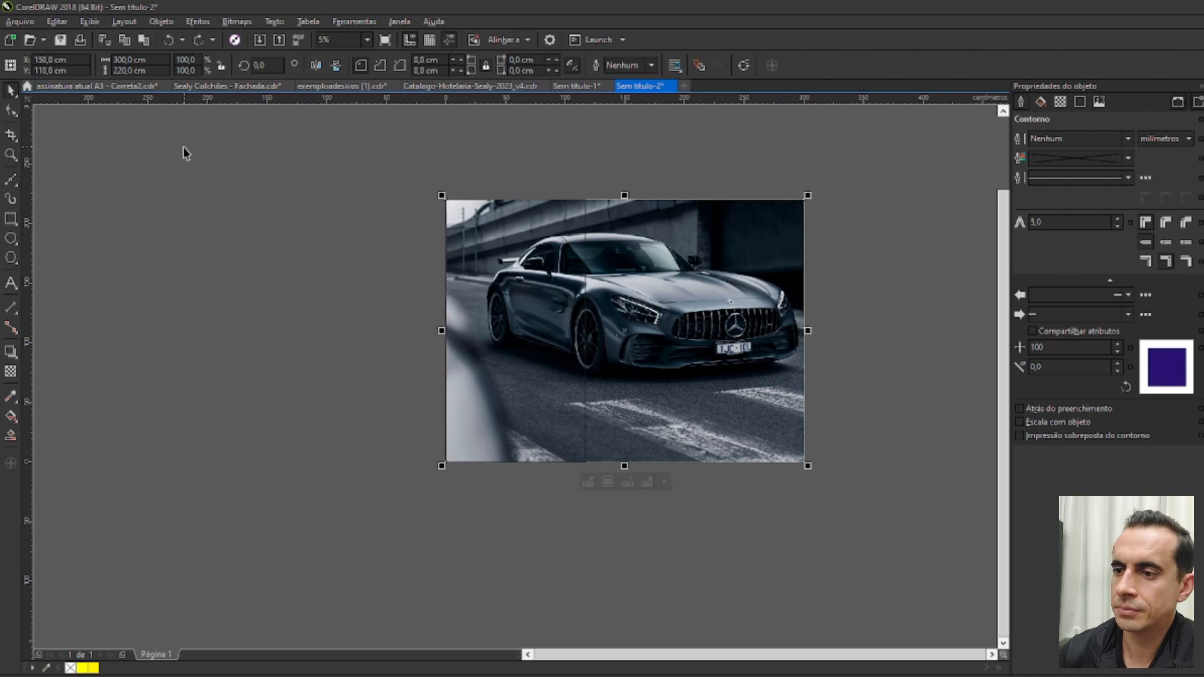
left_click(822, 250)
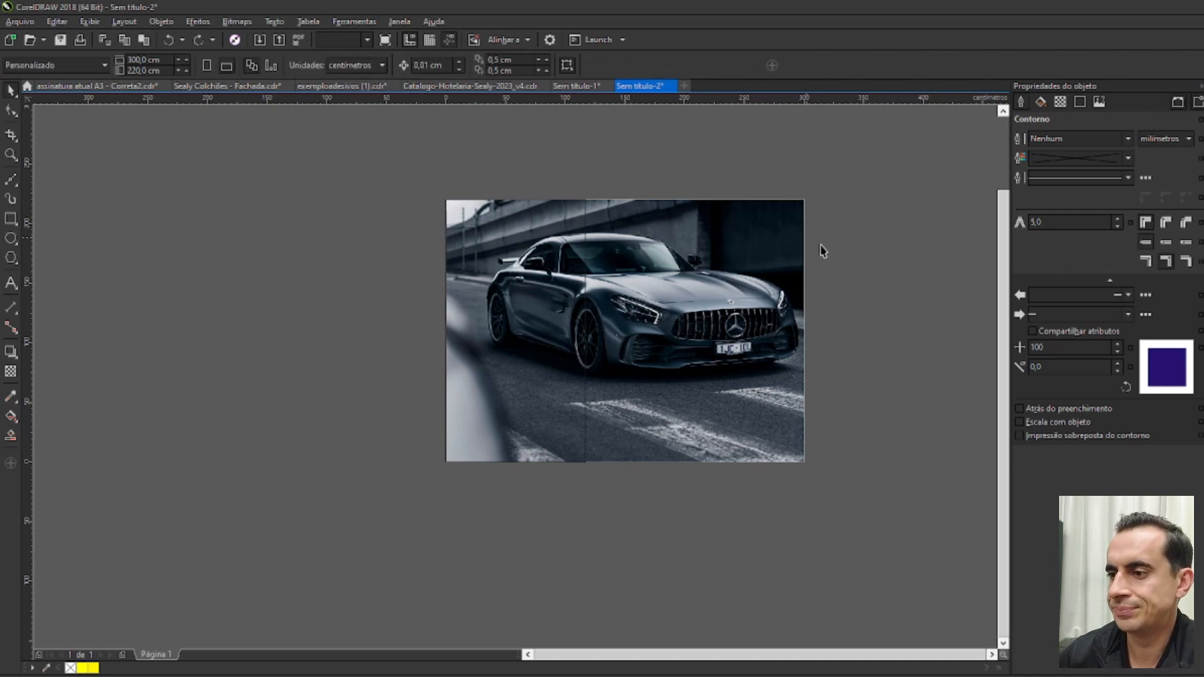
left_click(650, 249)
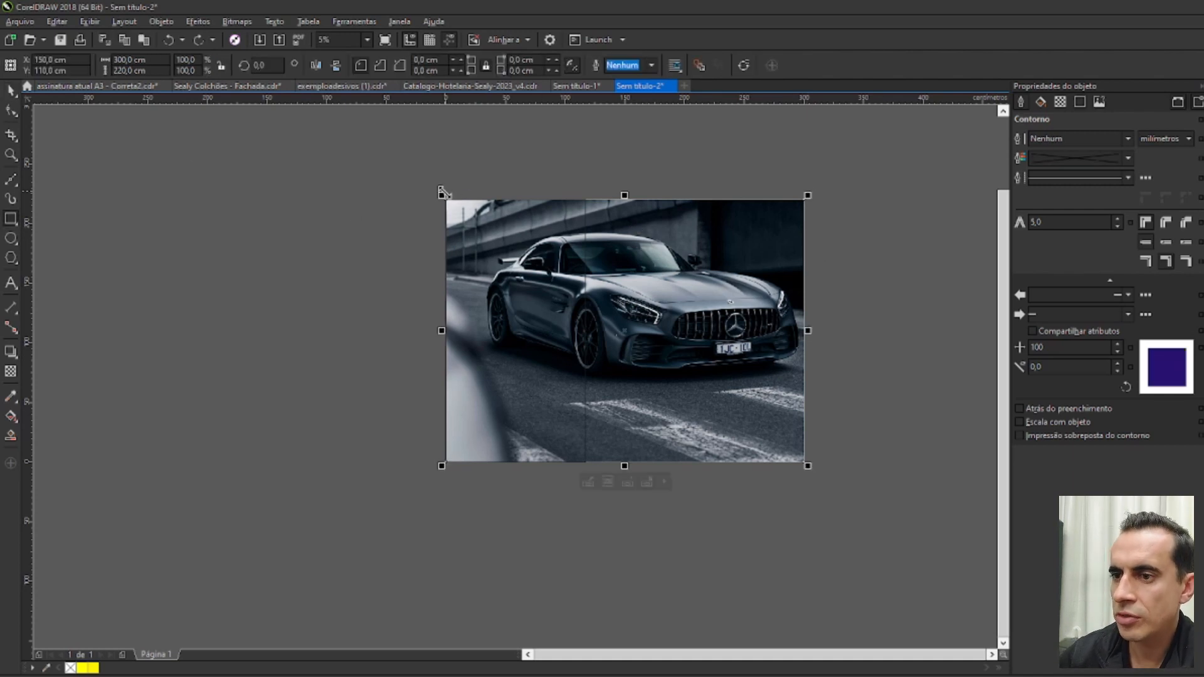
left_click(7, 219)
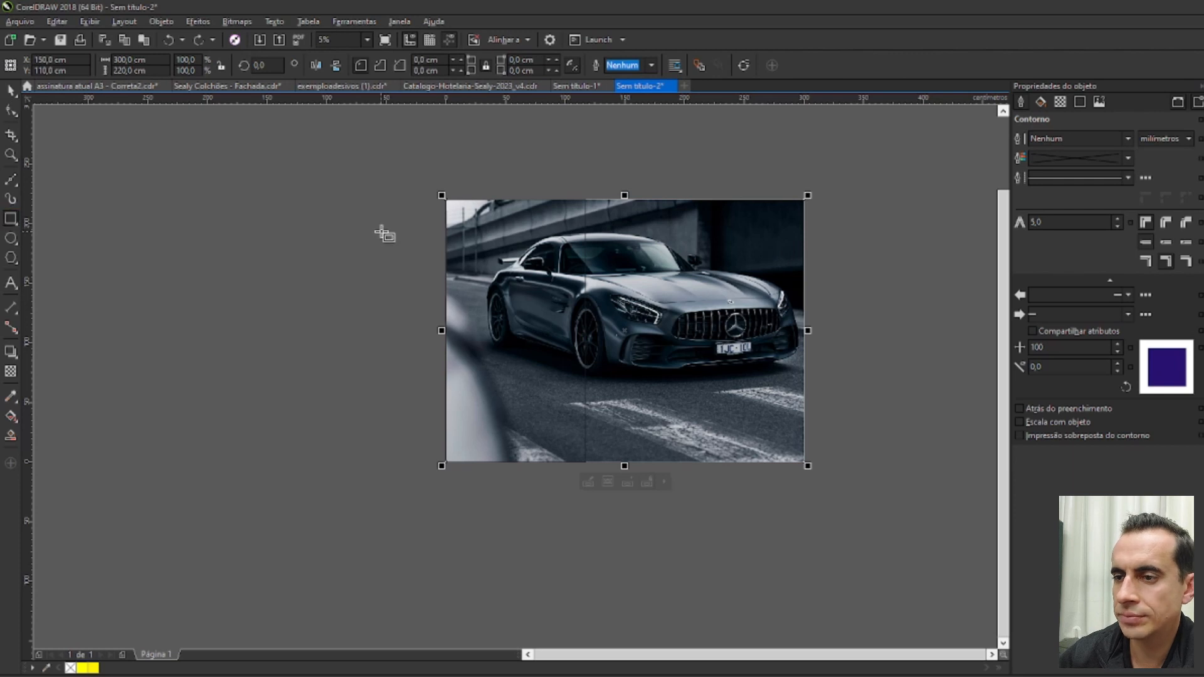
left_click_drag(447, 201, 805, 463)
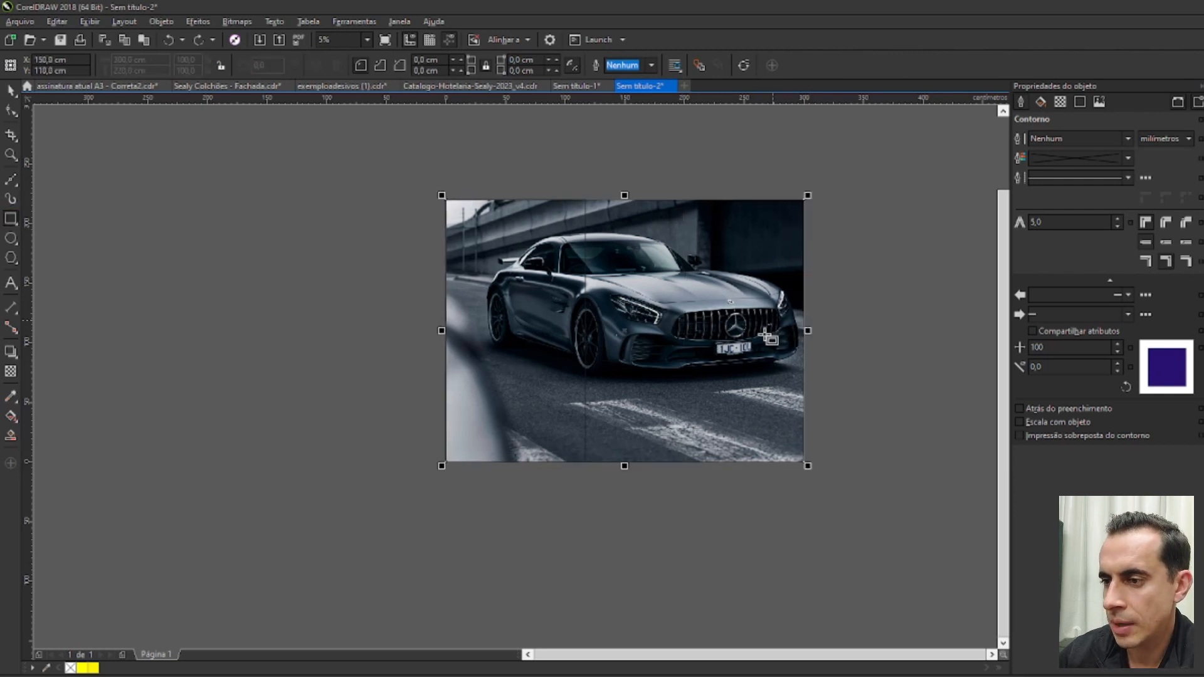
key("space")
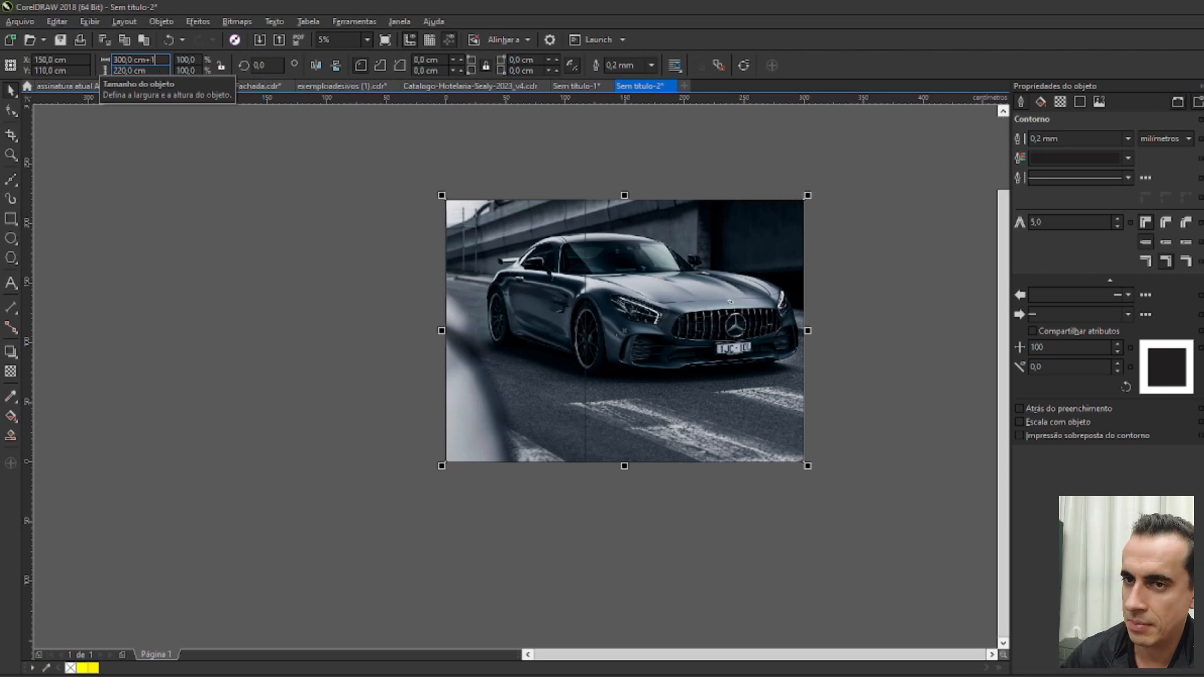
Add 10 cm to the new rectangle's width and height, making it 310 x 230 cm
key("Return")
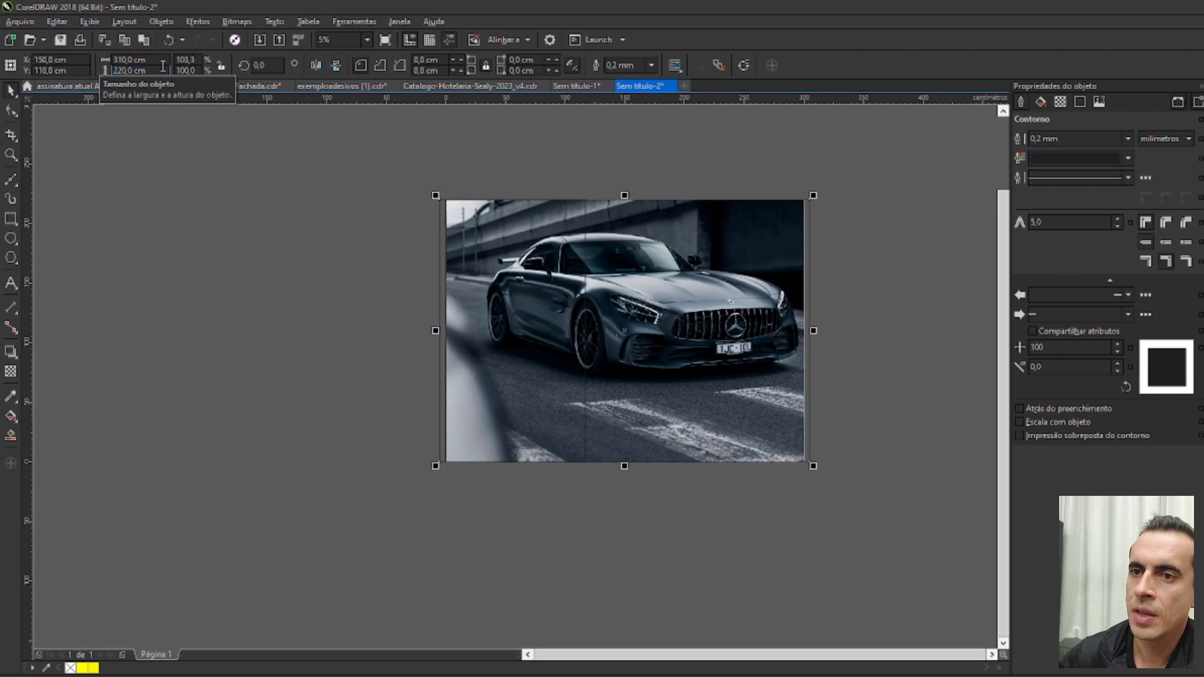
left_click(161, 68)
type("+")
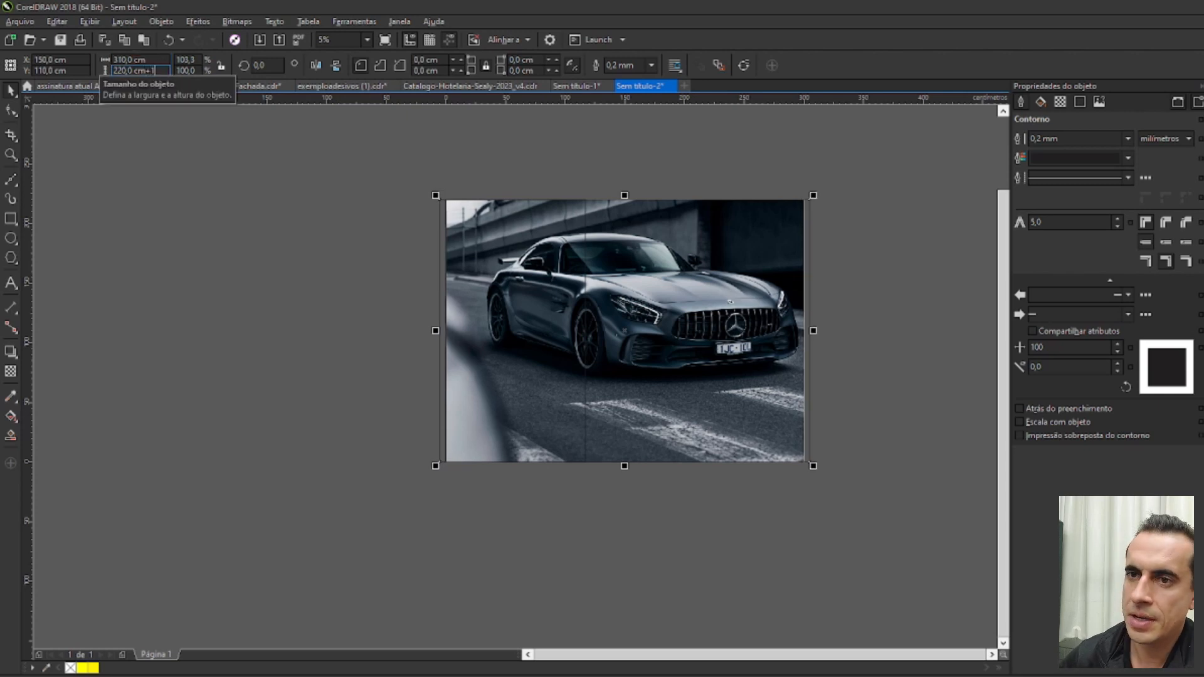
type("10")
key("Return")
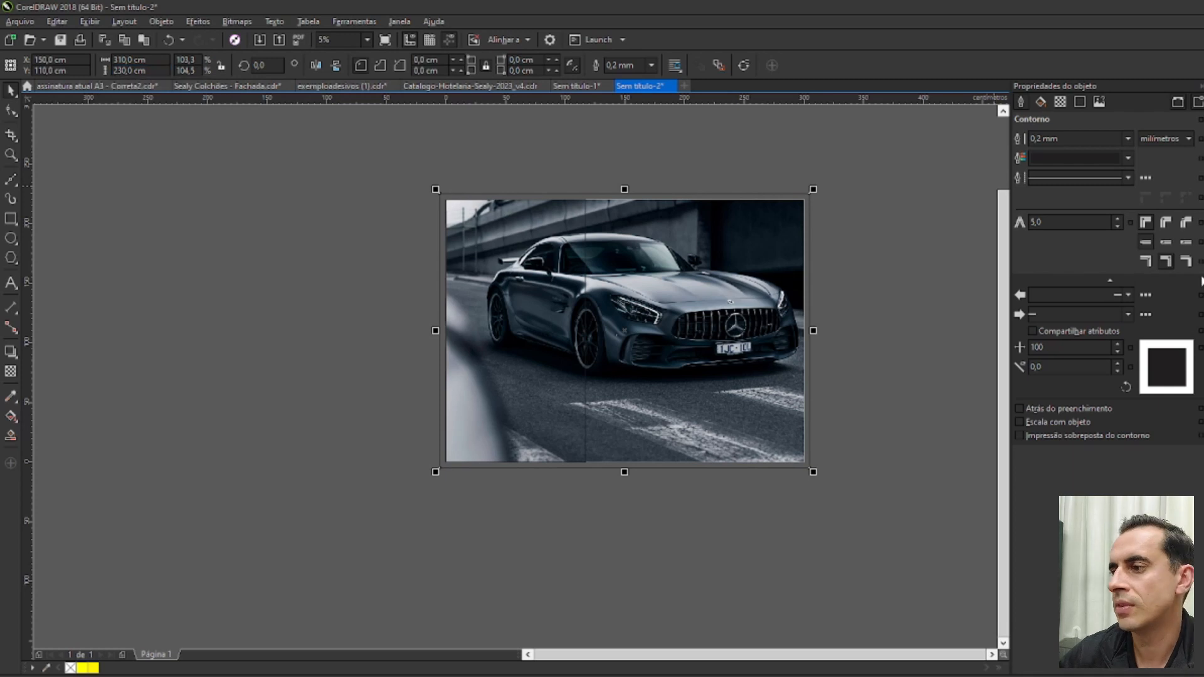
Send the 310 x 230 cm rectangle behind the photo with a yellow fill and inspect the border at its upper-right corner
key("shift+Page_Down")
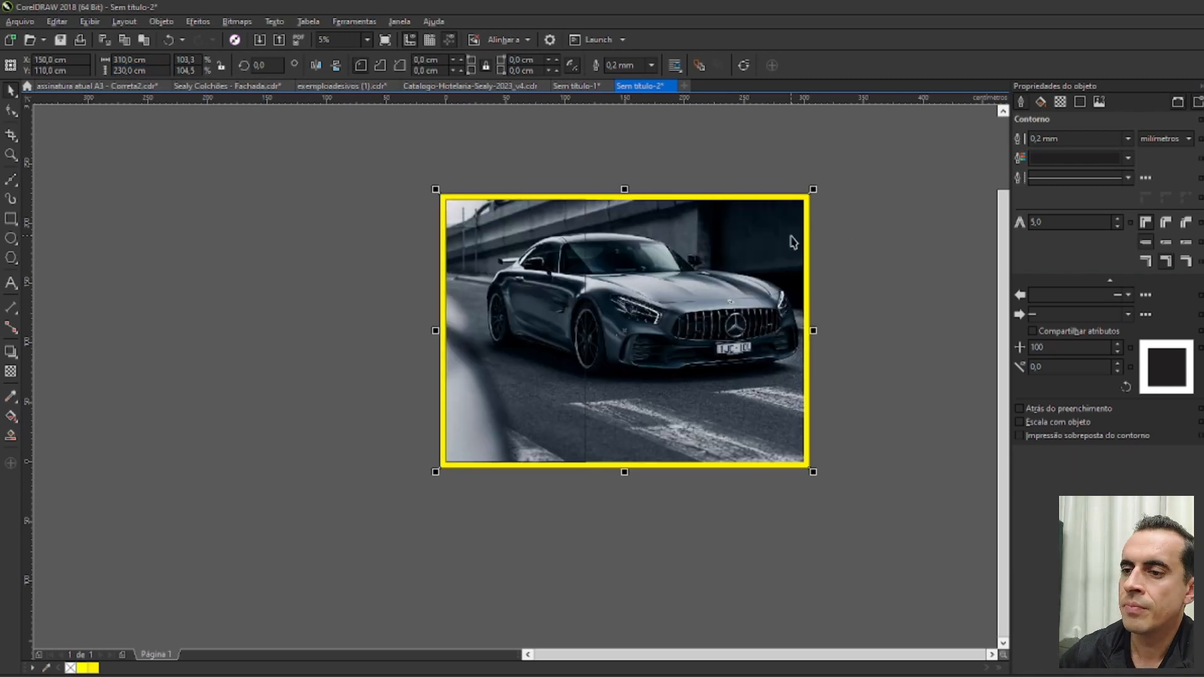
scroll(778, 209, "up", 3)
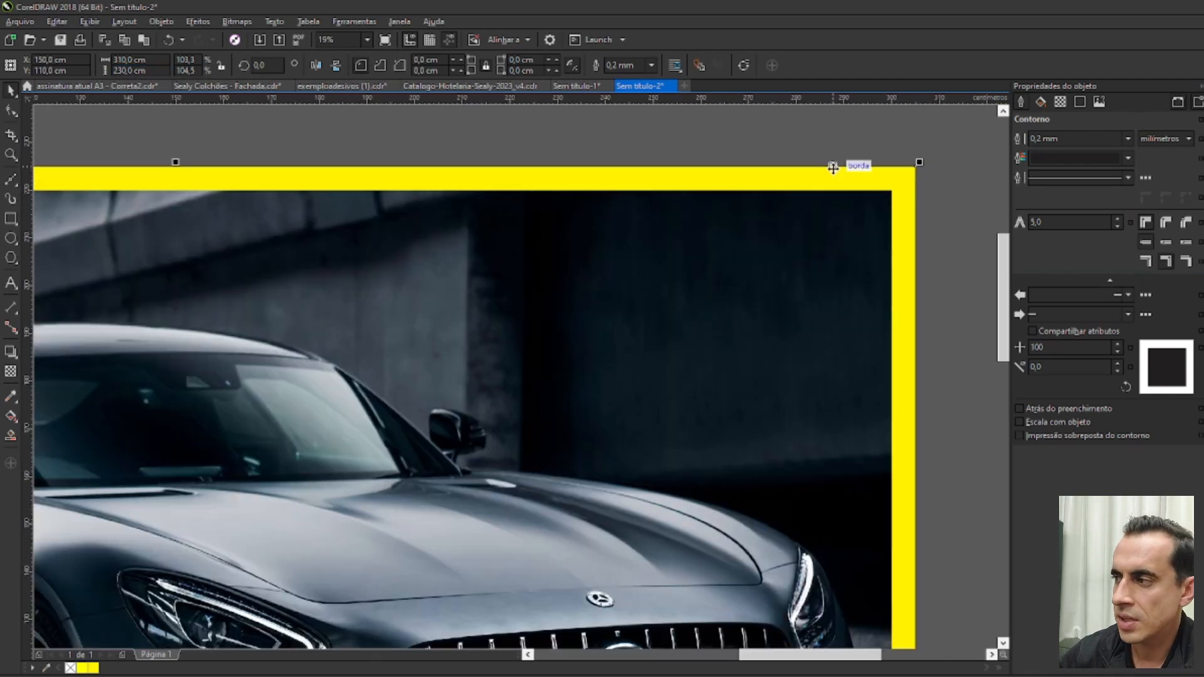
scroll(834, 168, "down", 2)
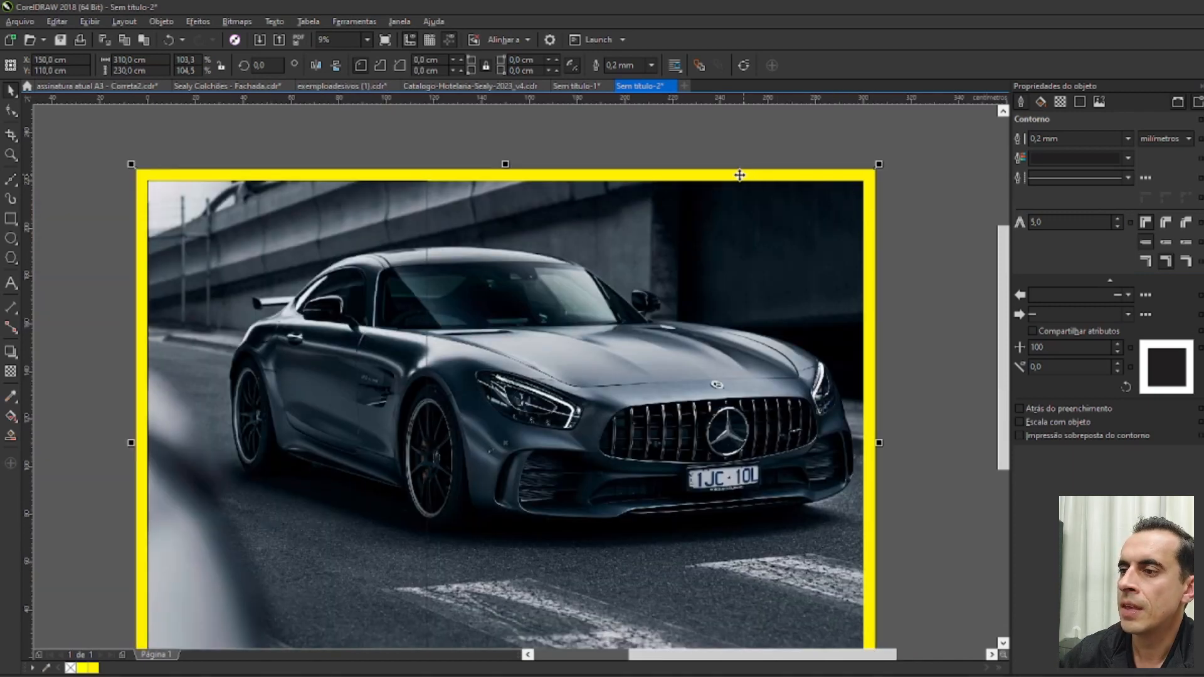
scroll(866, 199, "down", 3)
left_click(785, 175)
scroll(772, 181, "up", 3)
scroll(769, 177, "up", 3)
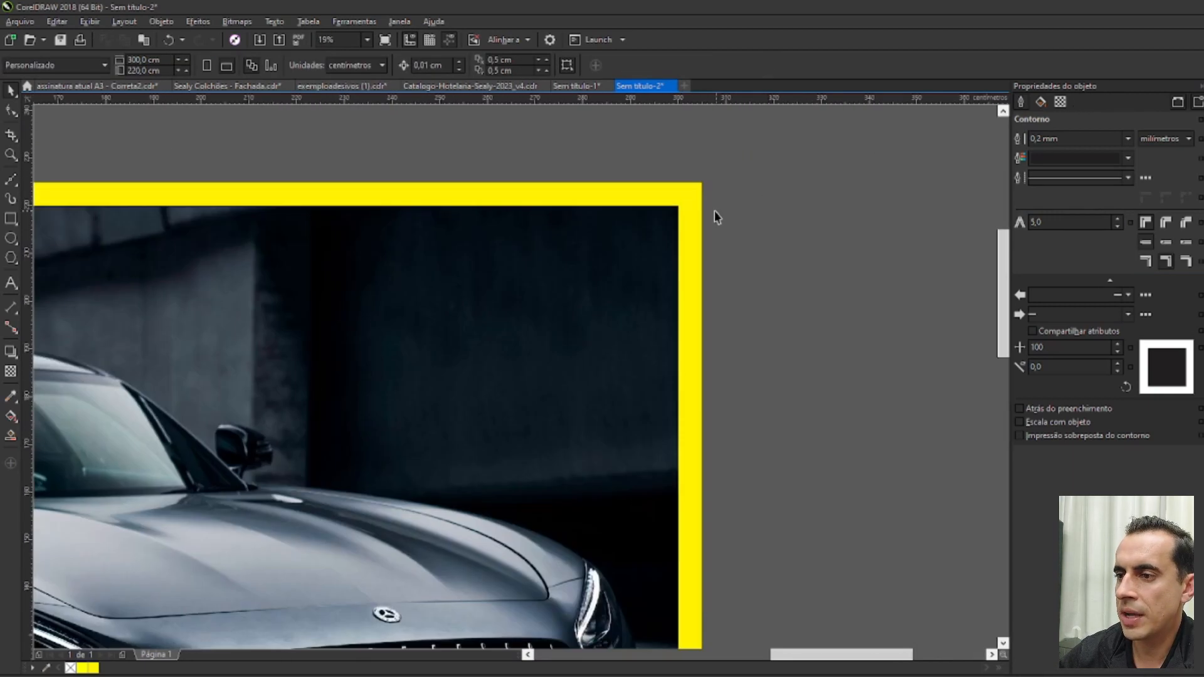
Select the yellow border rectangle together with the clipped photo and move both up and to the left of the page
left_click(701, 207)
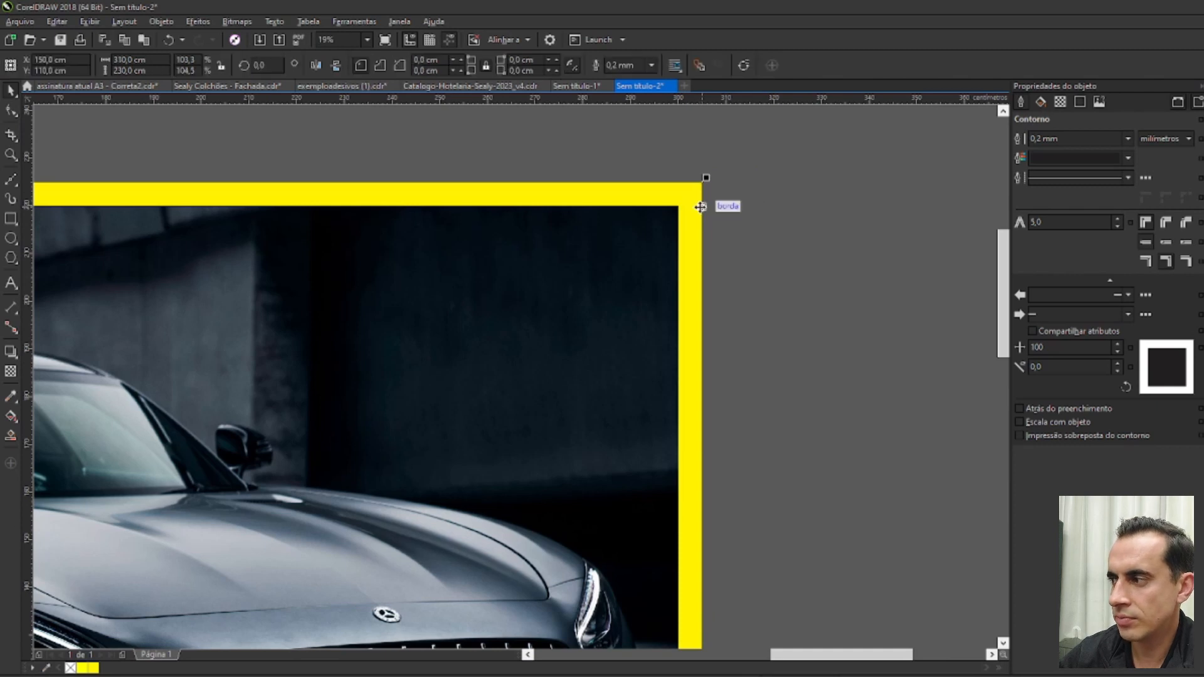
left_click(670, 218, "shift")
scroll(670, 217, "down", 2)
left_click_drag(659, 228, 619, 187)
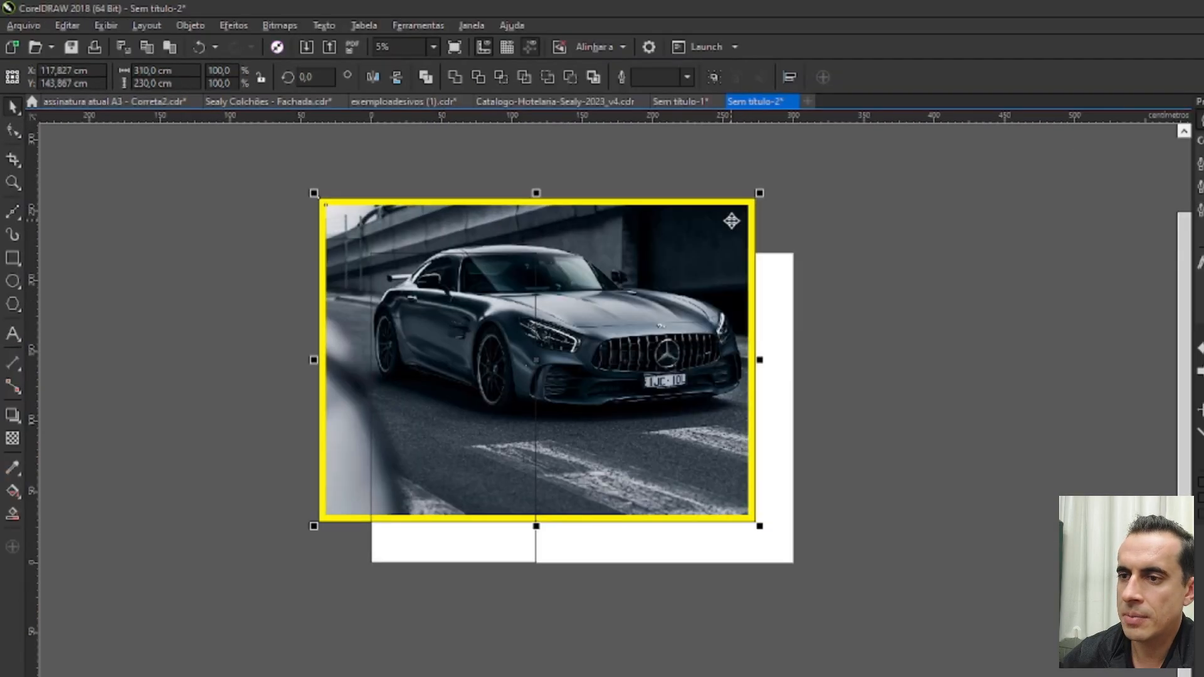
Undo the last move of the border and photo, and try welding the yellow rectangle with the clipped photo before undoing it
key("ctrl+z")
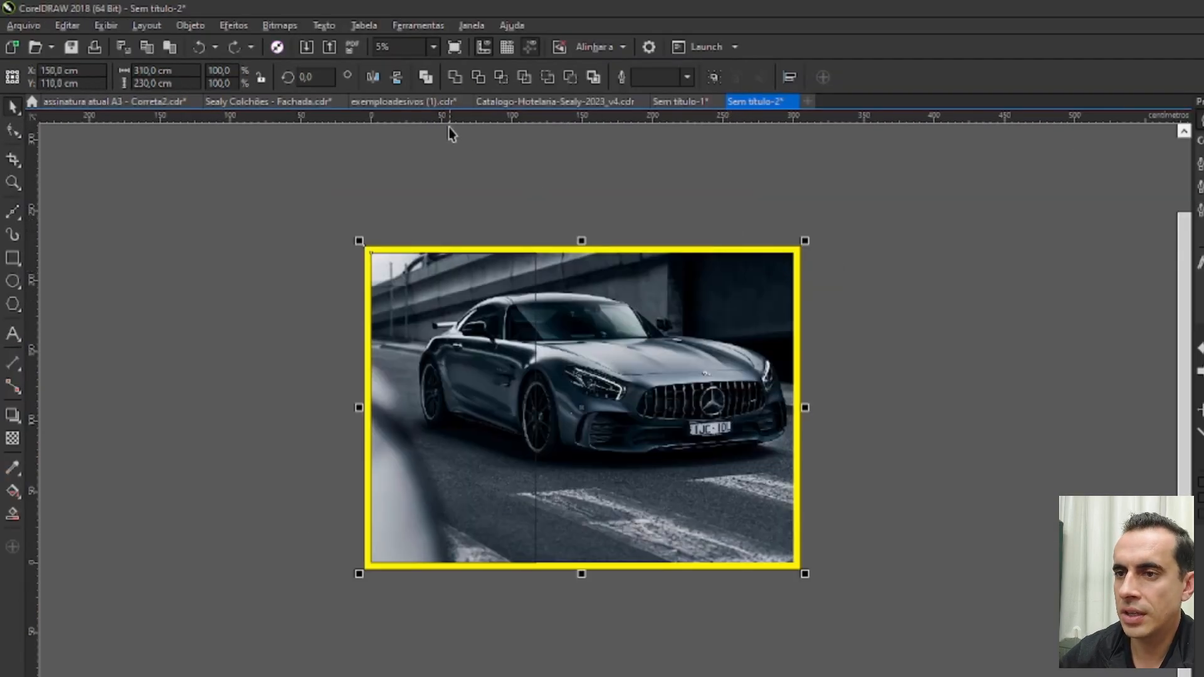
left_click(454, 77)
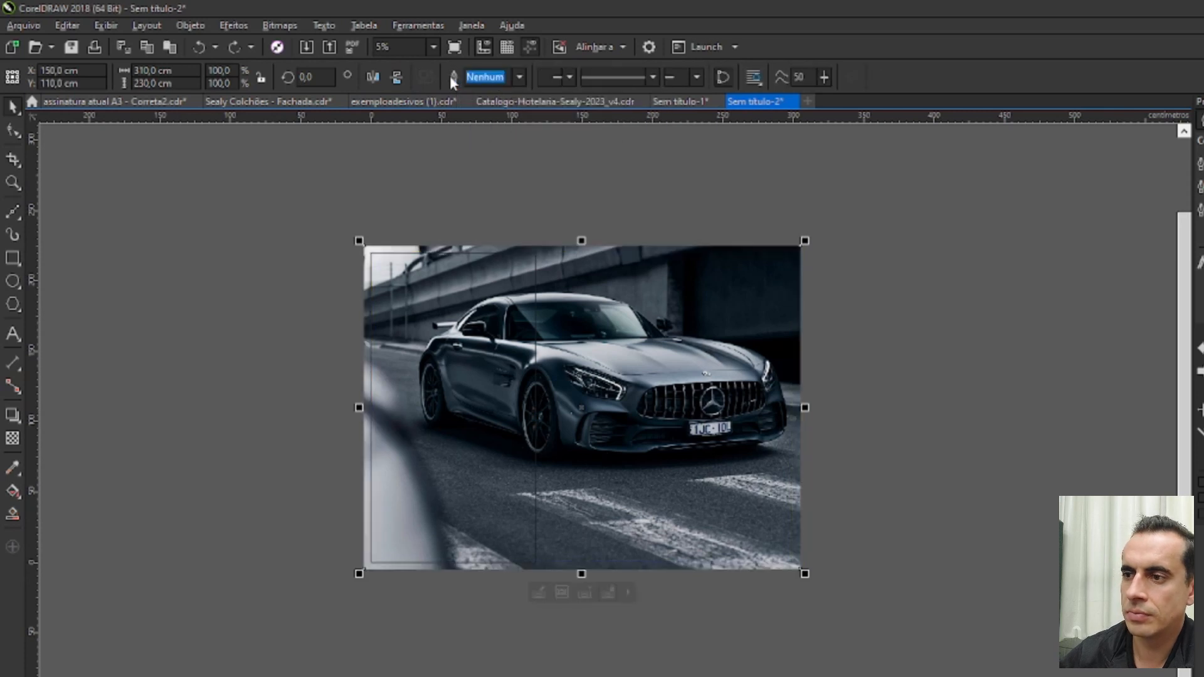
left_click(643, 225)
key("ctrl+z")
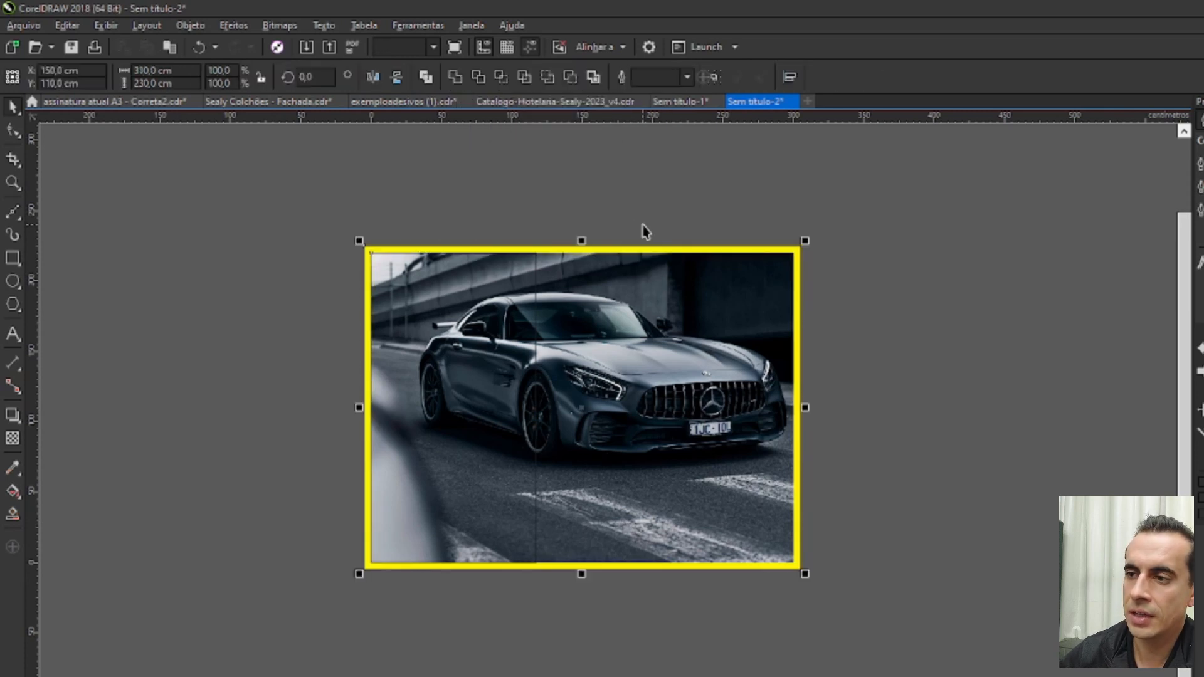
key("ctrl+z")
key("ctrl+shift+z")
left_click(841, 227)
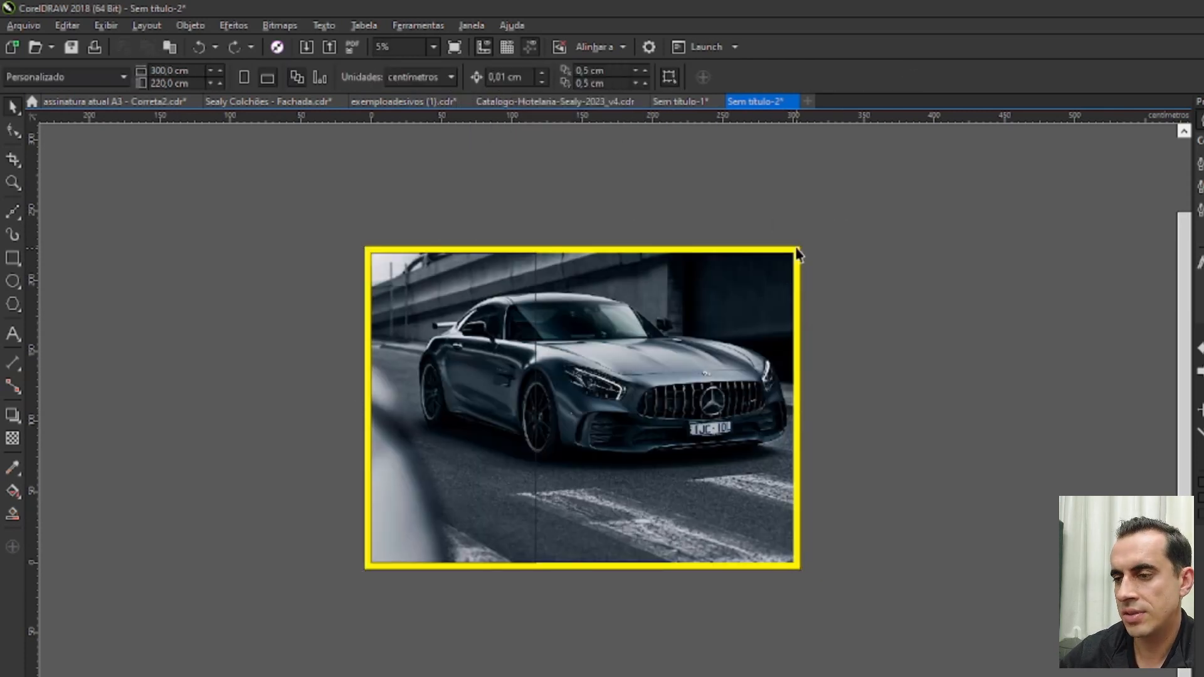
Select the yellow border rectangle together with the clipped photo and weld them into a single 310 x 230 cm shape
scroll(798, 255, "up", 3)
left_click(803, 252)
scroll(804, 252, "down", 2)
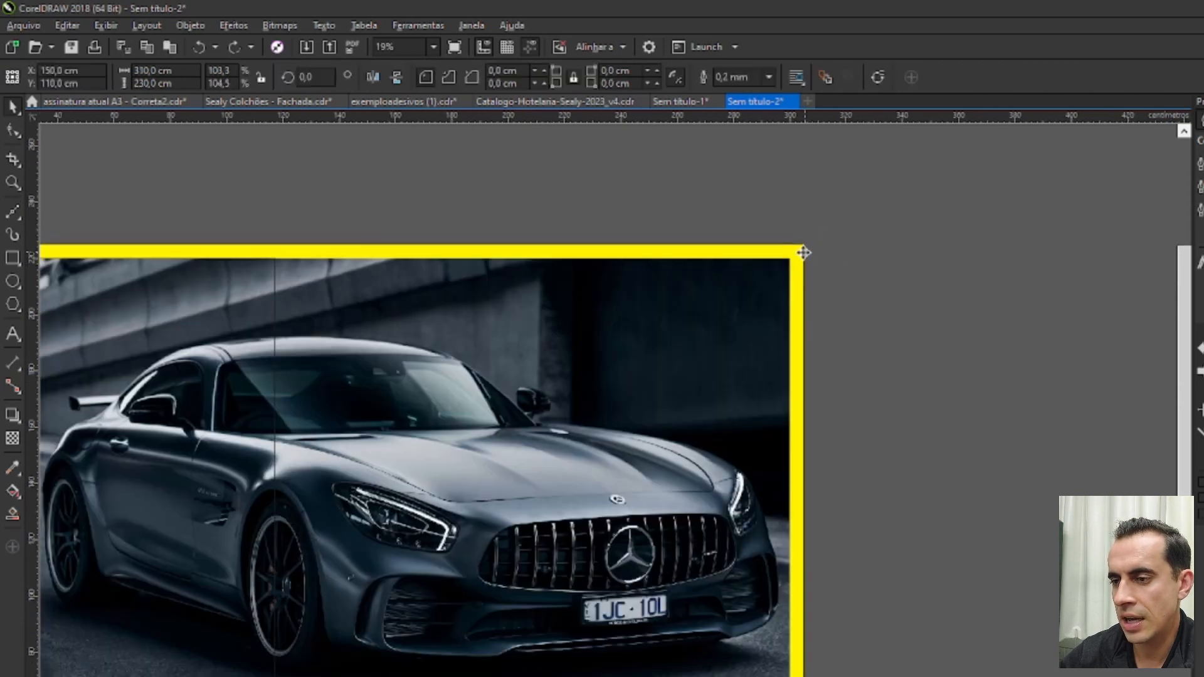
left_click(756, 292, "shift")
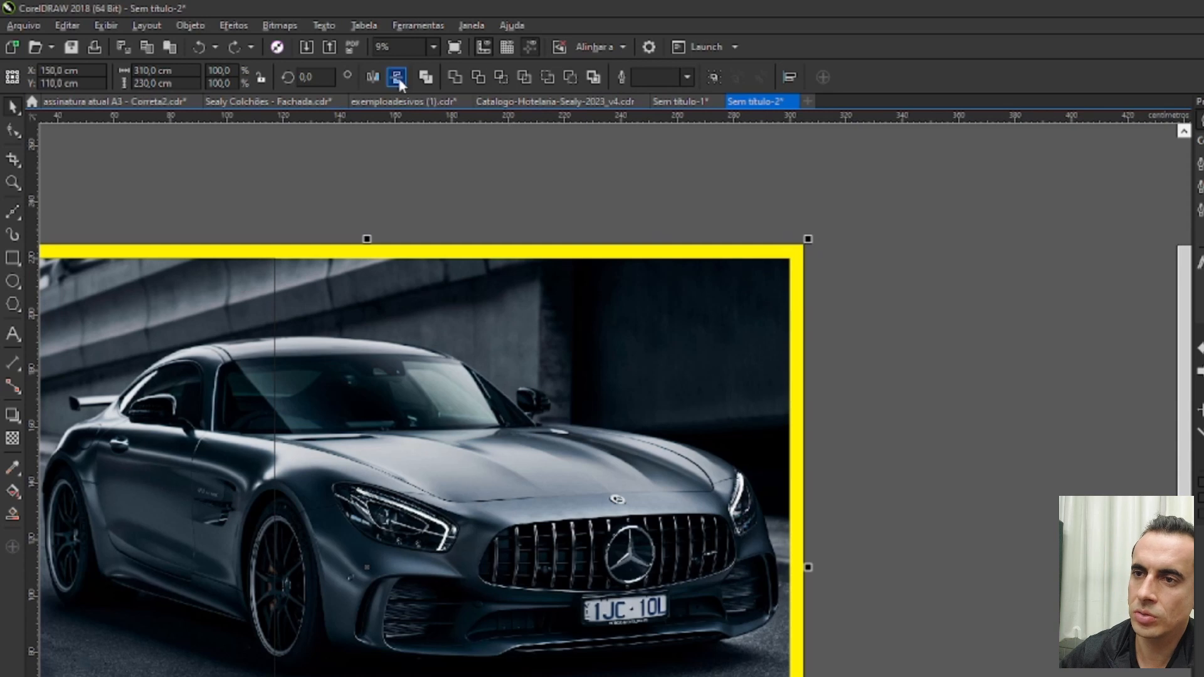
left_click(457, 77)
scroll(897, 279, "down", 4)
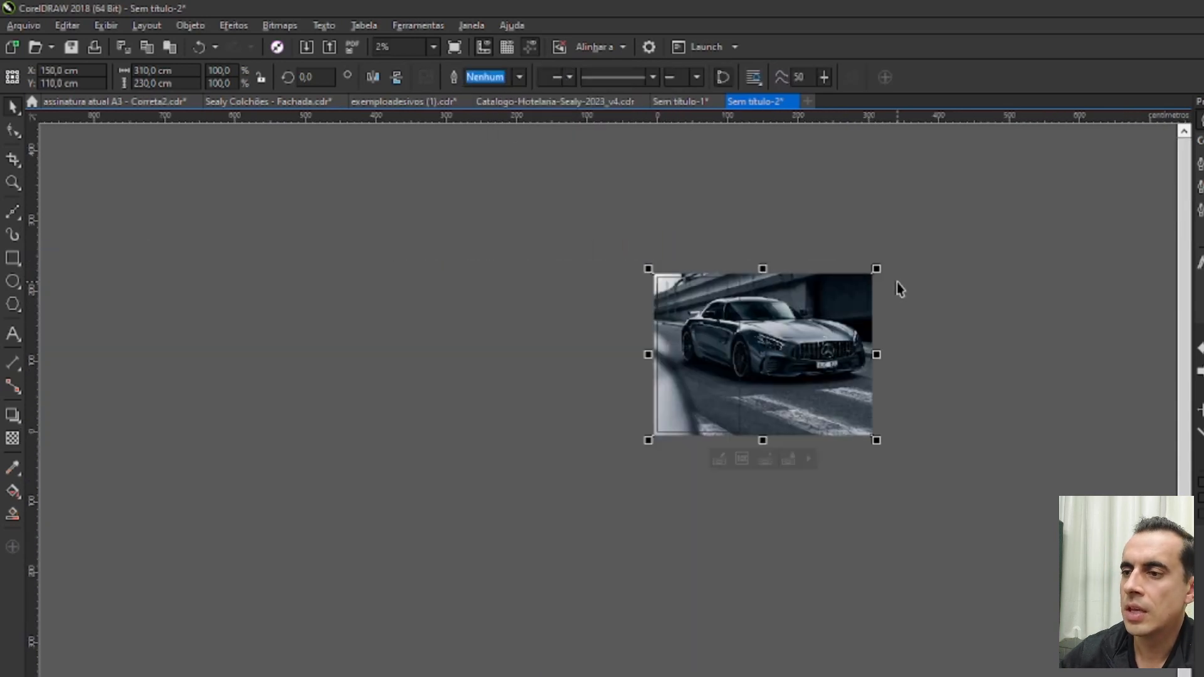
scroll(736, 270, "up", 4)
scroll(92, 228, "down", 2)
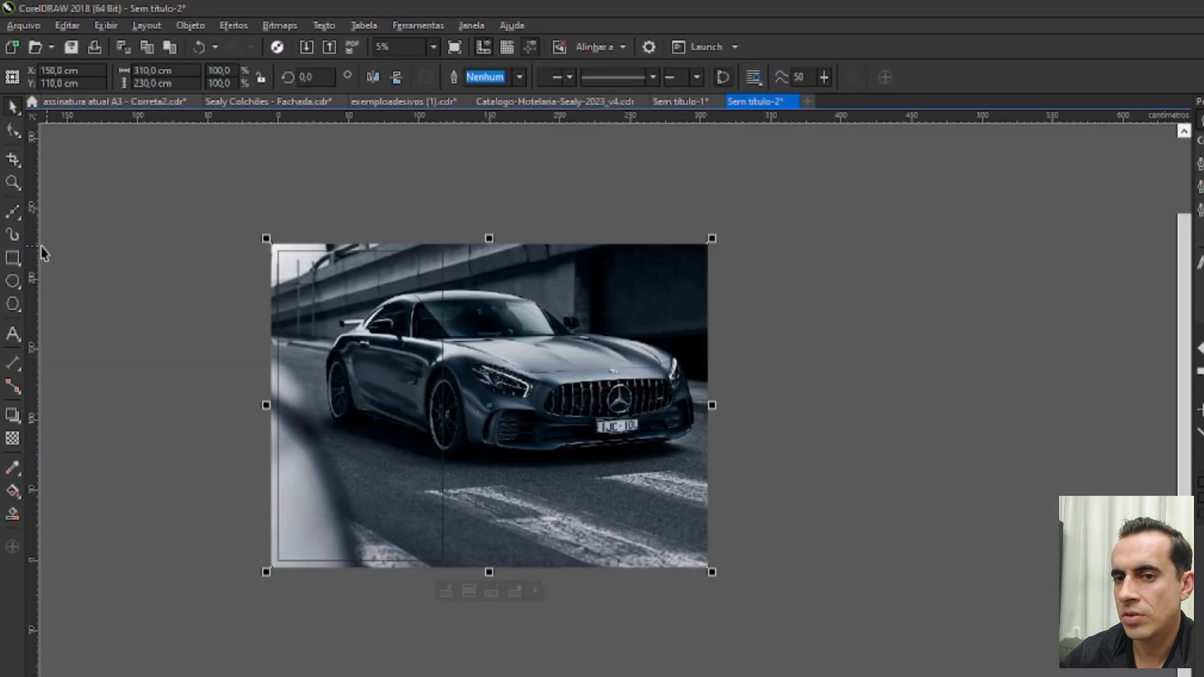
Add a page-sized 300 x 220 cm rectangle with a yellow outline over the extended photo
left_click(14, 262)
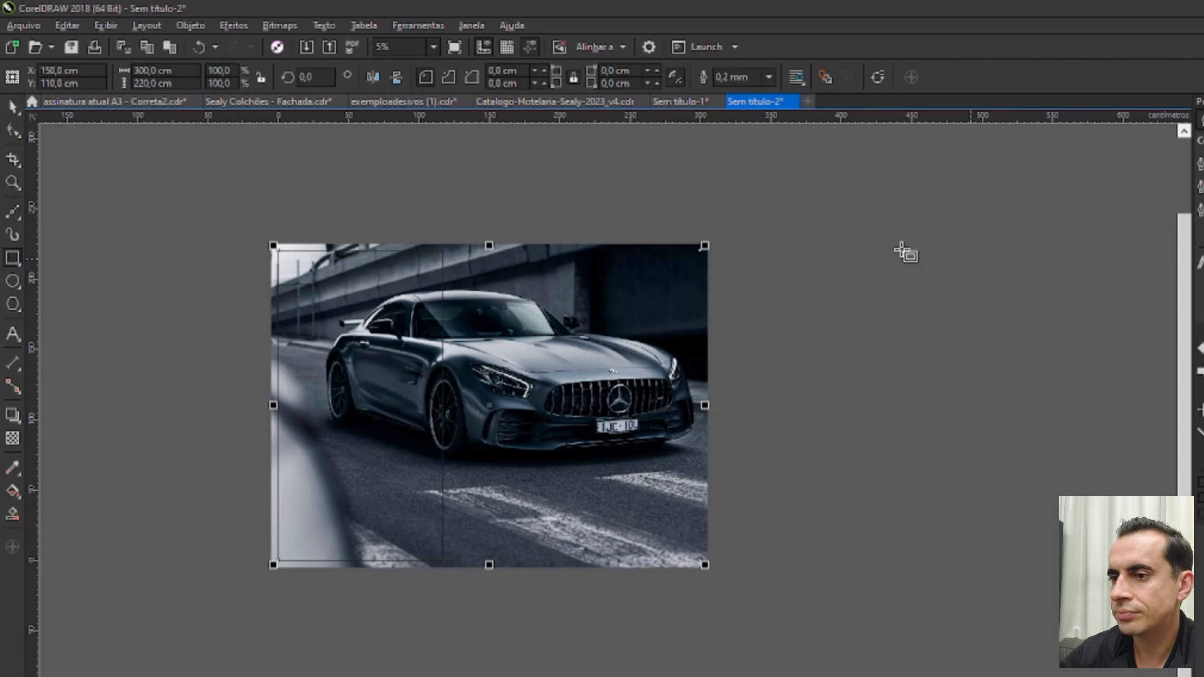
scroll(718, 251, "up", 4)
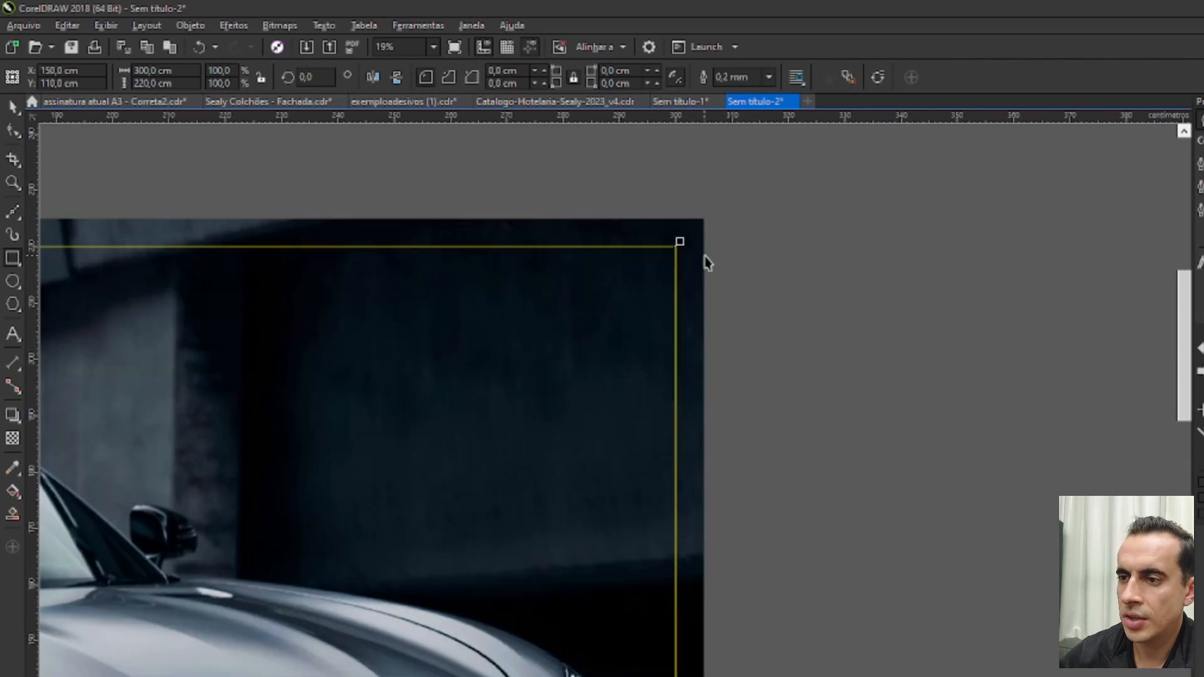
key("space")
key("space")
Try small squares about 5 cm high in the bleed margin near the photo's upper-right corner, undoing each one
left_click_drag(677, 263, 704, 308)
key("ctrl+z")
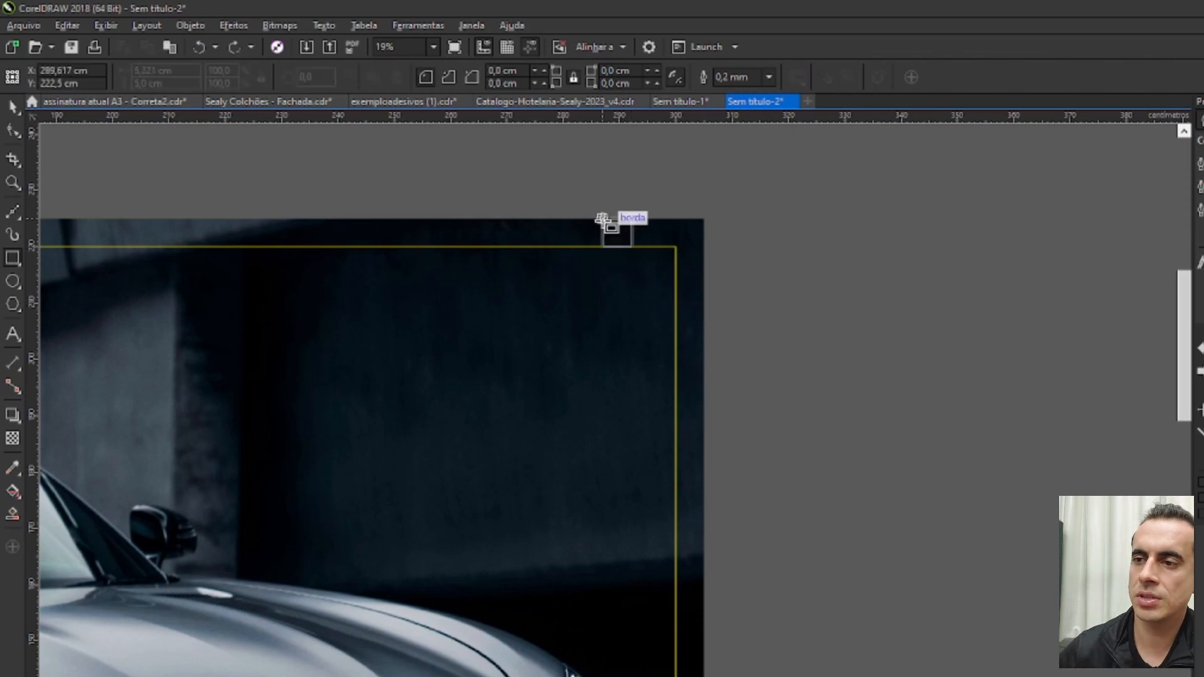
left_click_drag(602, 218, 602, 218)
key("ctrl+z")
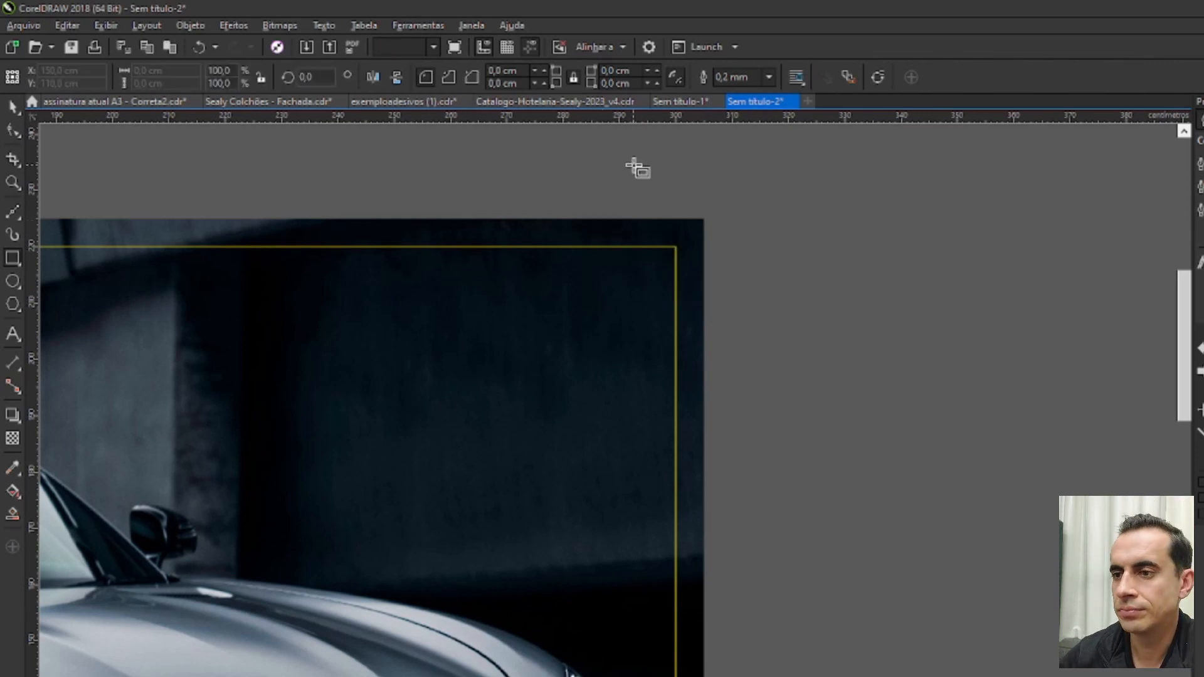
Open the clipped photo's contents, scale the photo down about its centre to 344.161 x 215.1 cm, and finish editing
key("space")
scroll(675, 222, "down", 3)
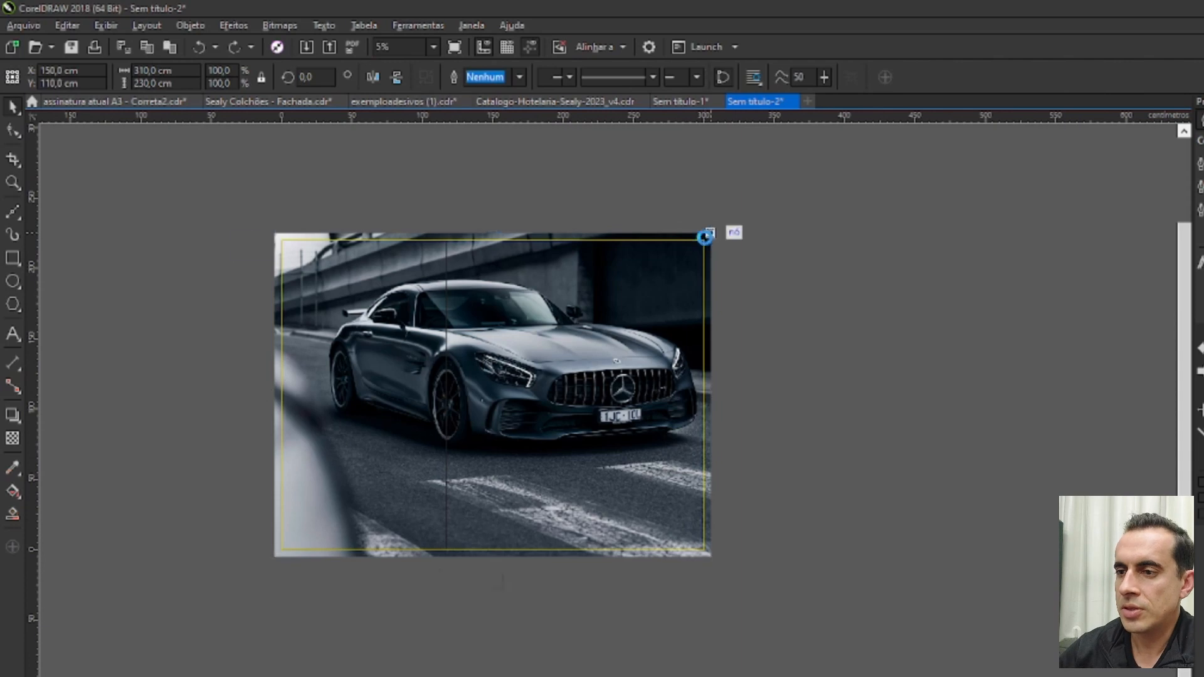
left_click(667, 375)
scroll(683, 552, "up", 3)
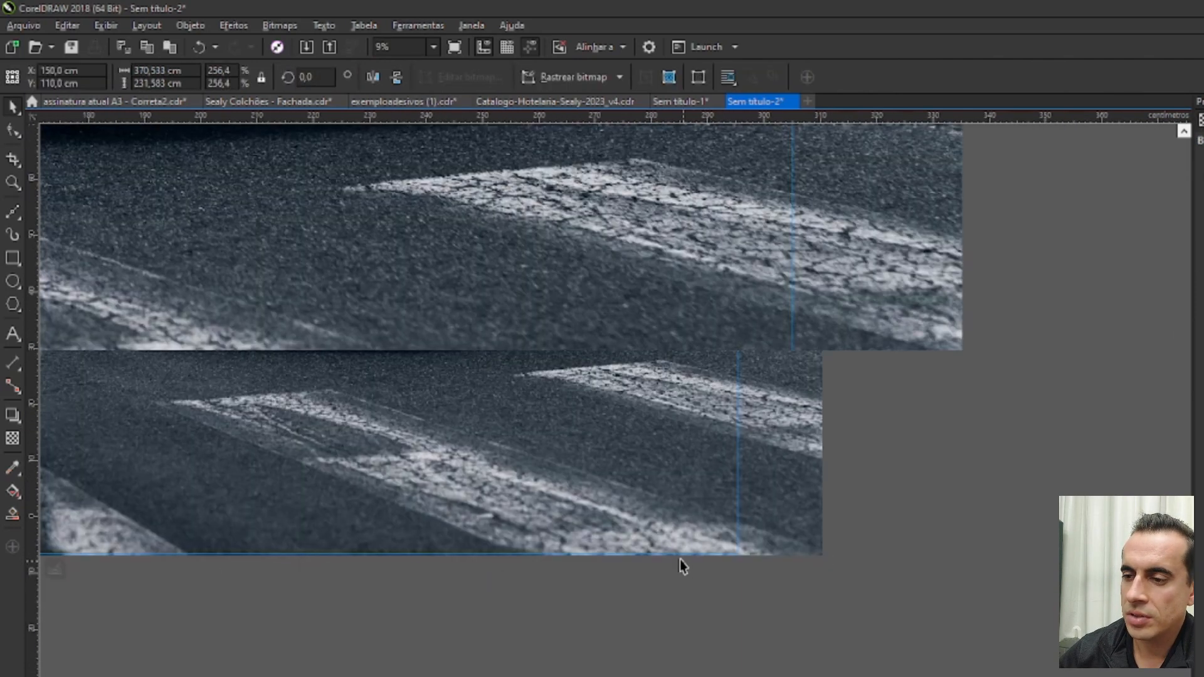
scroll(854, 508, "down", 2)
left_click_drag(891, 525, 872, 510)
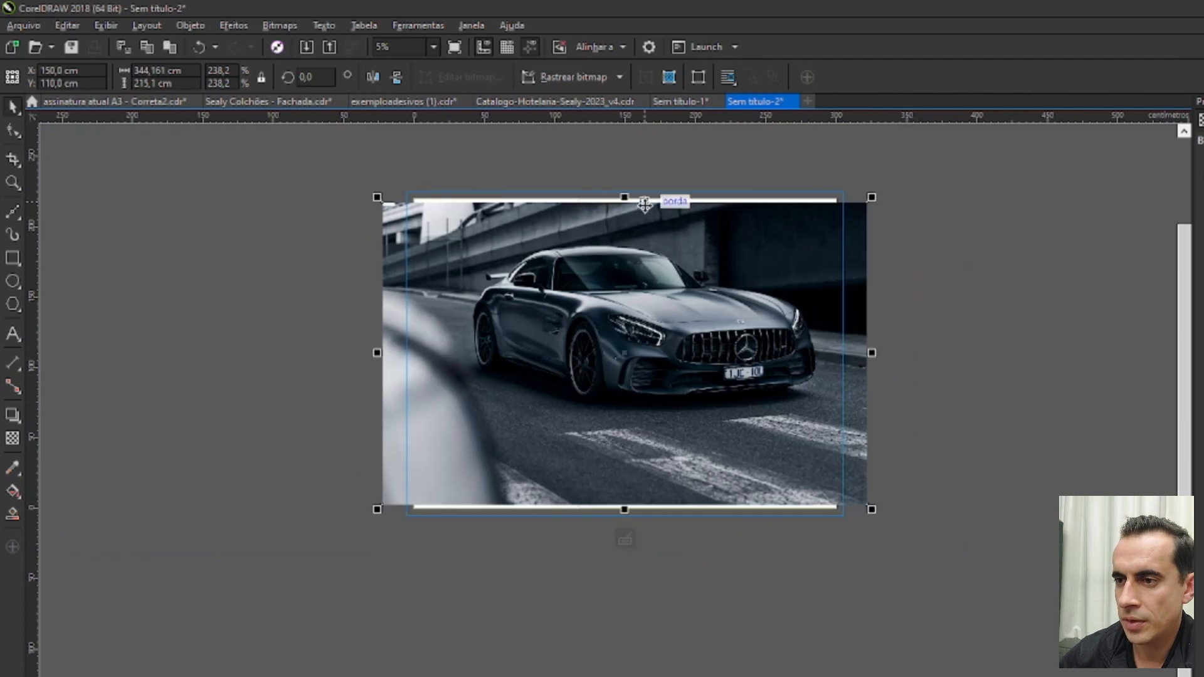
left_click(980, 314)
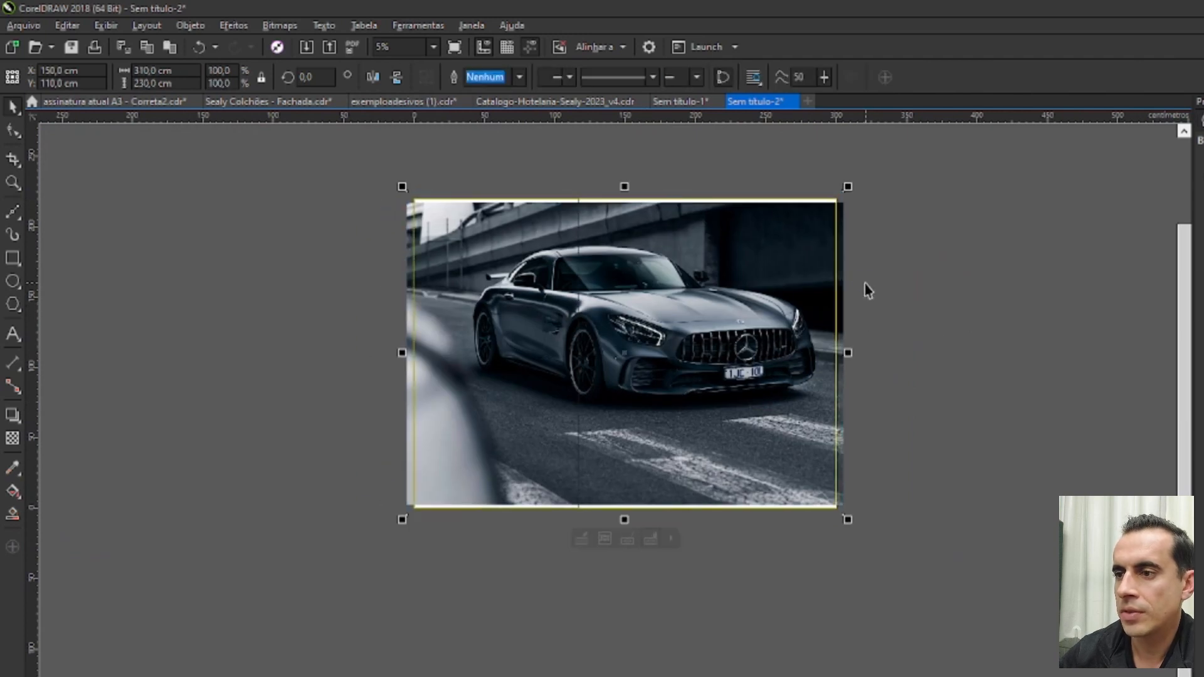
Undo the photo scaling, the yellow outline rectangle and the weld, and send the yellow 310 x 230 cm rectangle to the back
key("ctrl+z")
key("ctrl+z")
key("ctrl+z")
key("ctrl+z")
key("ctrl+z")
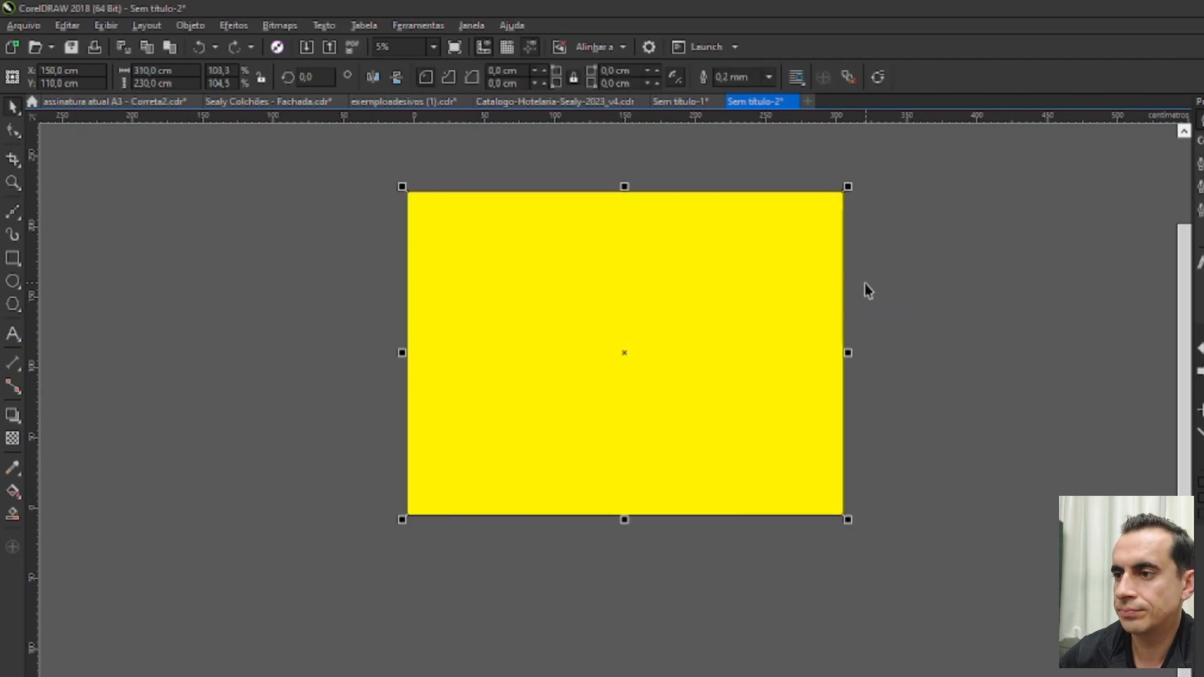
key("shift+Page_Down")
left_click(897, 250)
Scale the photo inside its clipping frame down about its centre to about 340.6 x 212.9 cm and finish editing
double_click(817, 221)
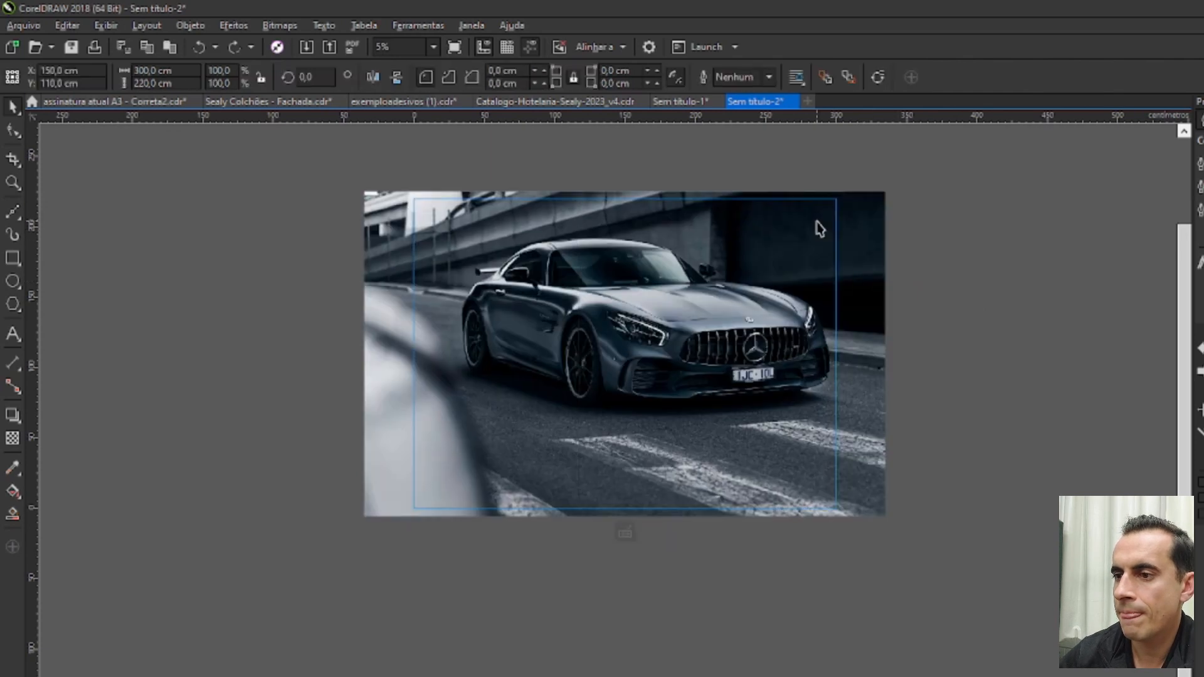
left_click_drag(885, 187, 872, 195)
left_click(927, 266, "ctrl")
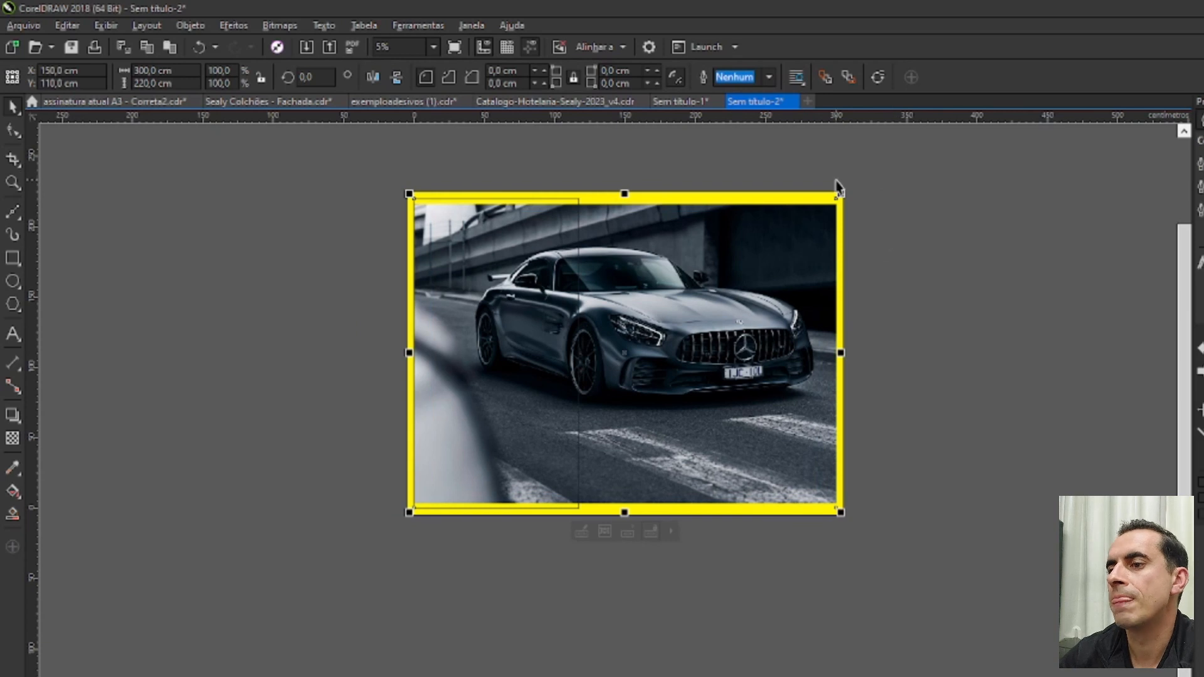
Combine the yellow border rectangle with the clipped photo into one 310 x 230 cm clipping frame
scroll(842, 203, "up", 1)
left_click(843, 213)
left_click(782, 232, "shift")
key("ctrl+l")
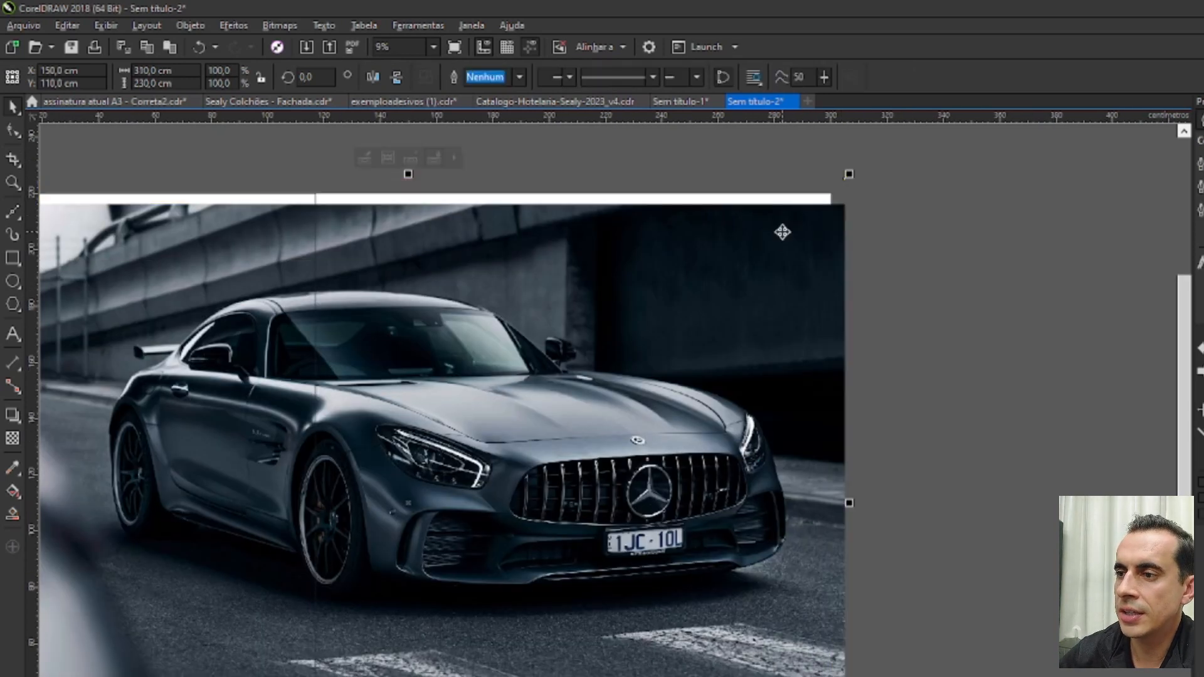
Open the frame's contents for editing and examine the photo's upper and lower edges against the frame outline
scroll(783, 233, "down", 2)
left_click(779, 235, "ctrl")
scroll(773, 235, "up", 2)
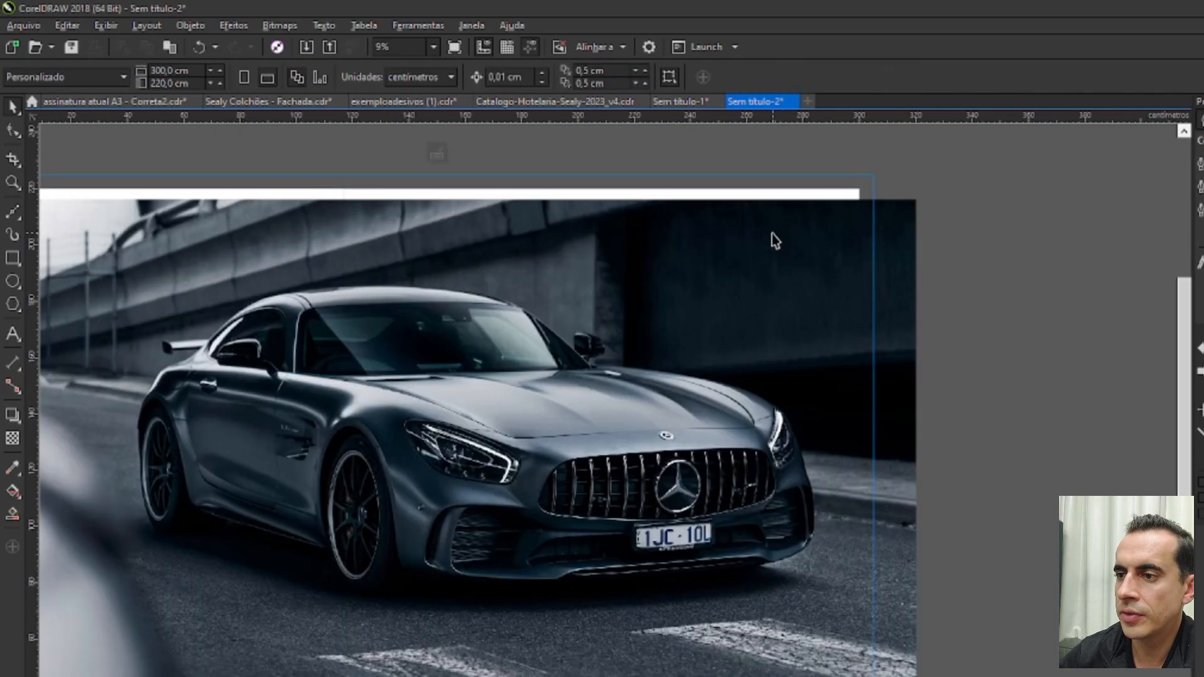
scroll(771, 190, "down", 2)
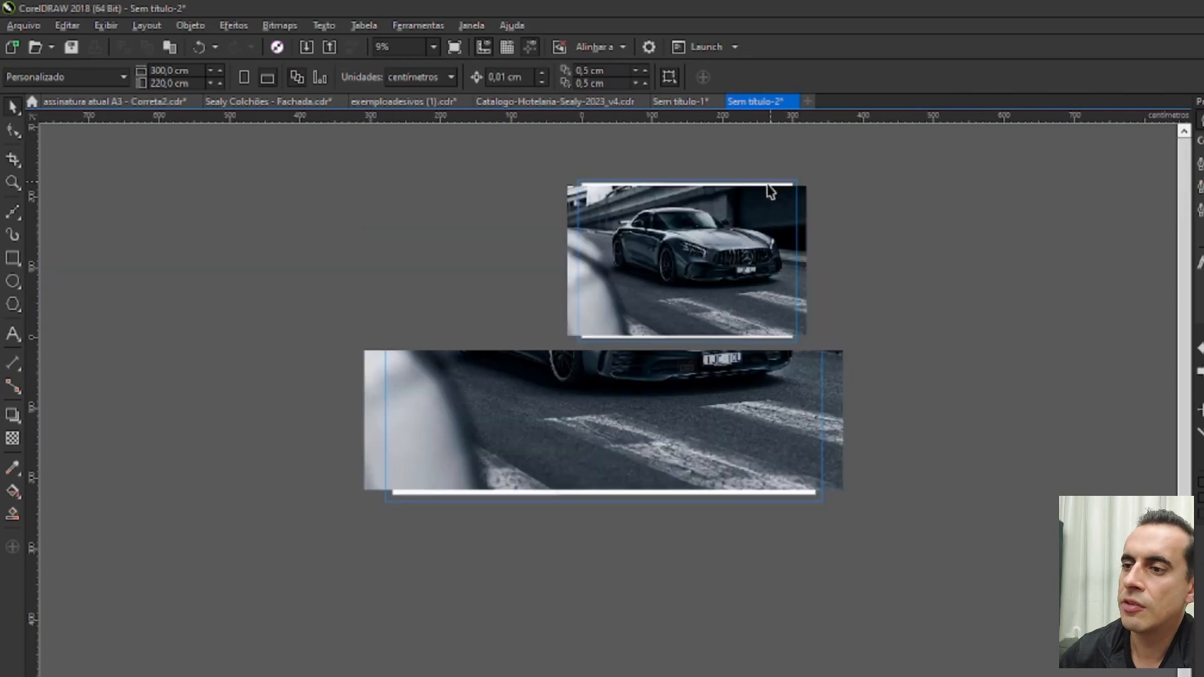
scroll(702, 341, "up", 4)
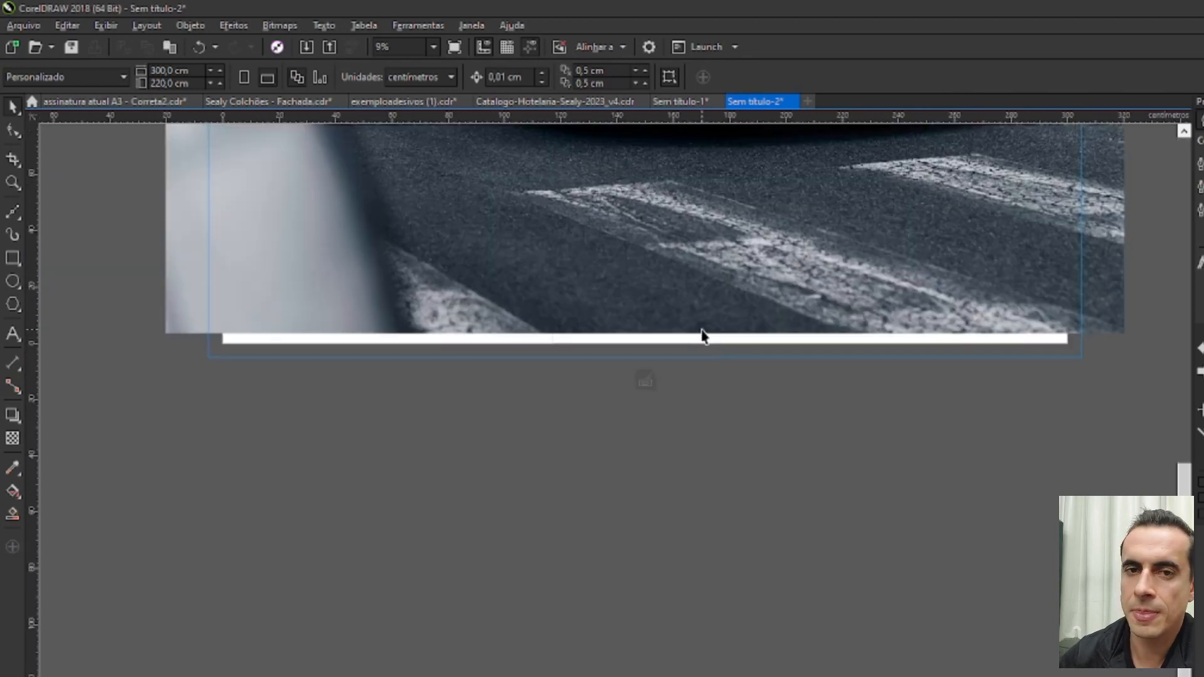
scroll(702, 338, "down", 2)
scroll(702, 320, "down", 3)
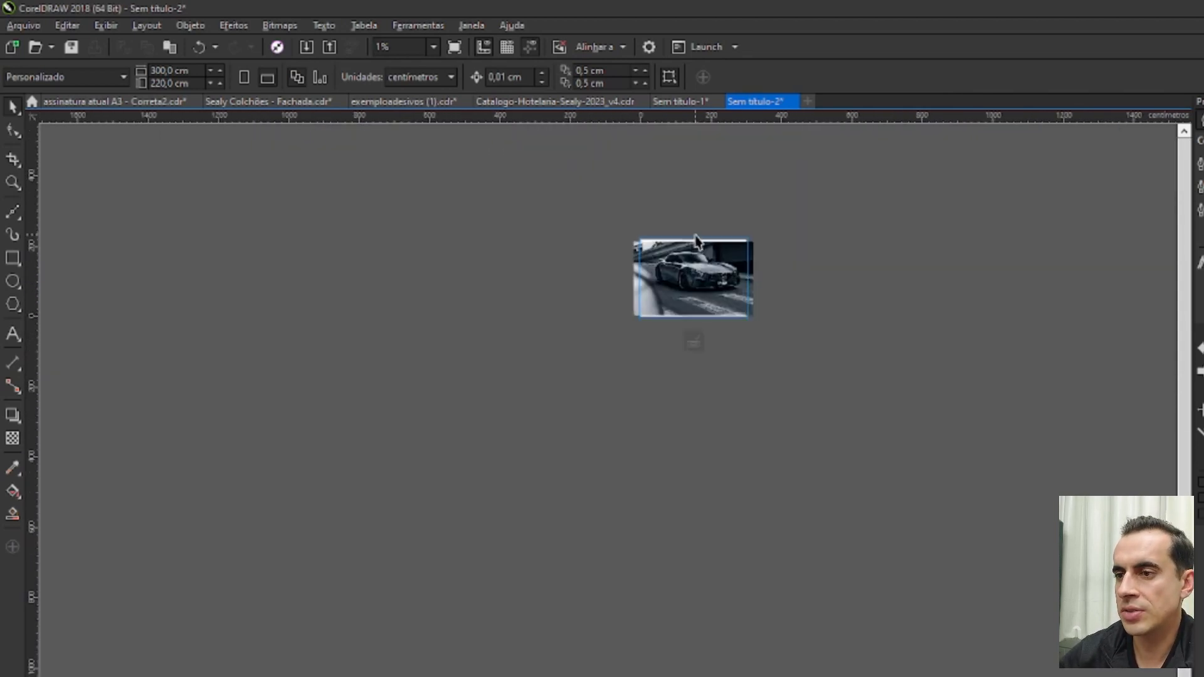
scroll(708, 264, "up", 1)
scroll(708, 263, "up", 1)
Create a vertically mirrored copy of the photo directly below its lower edge
left_click(711, 240)
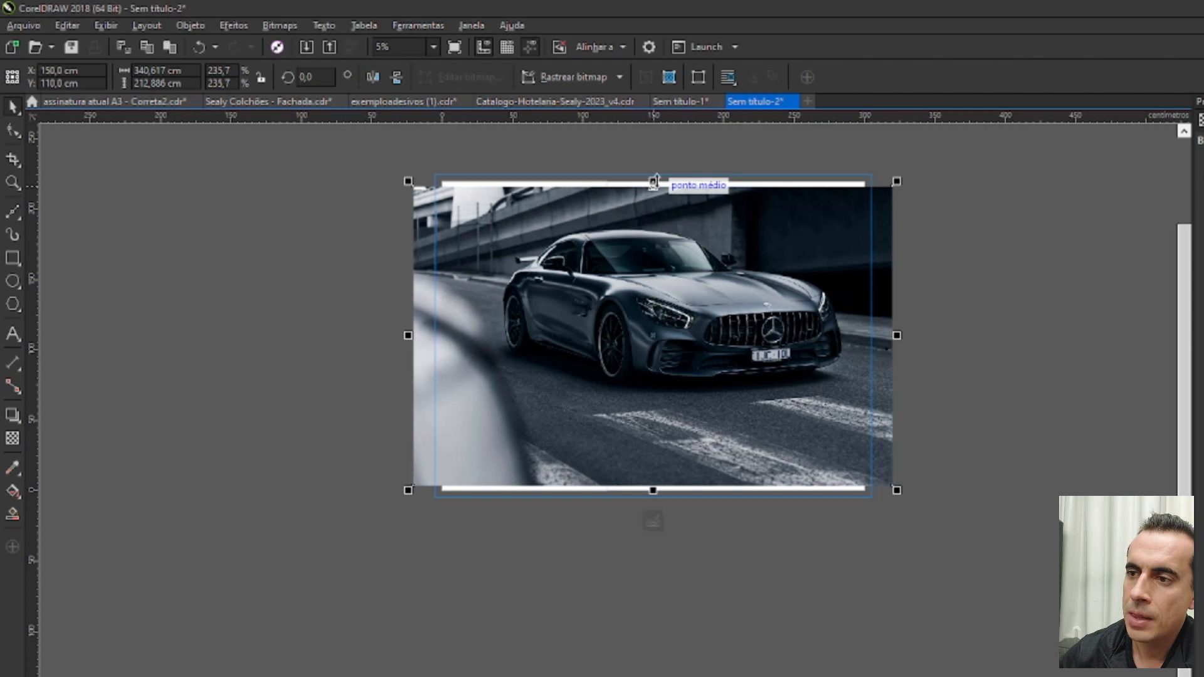
left_click_drag(654, 182, 673, 534)
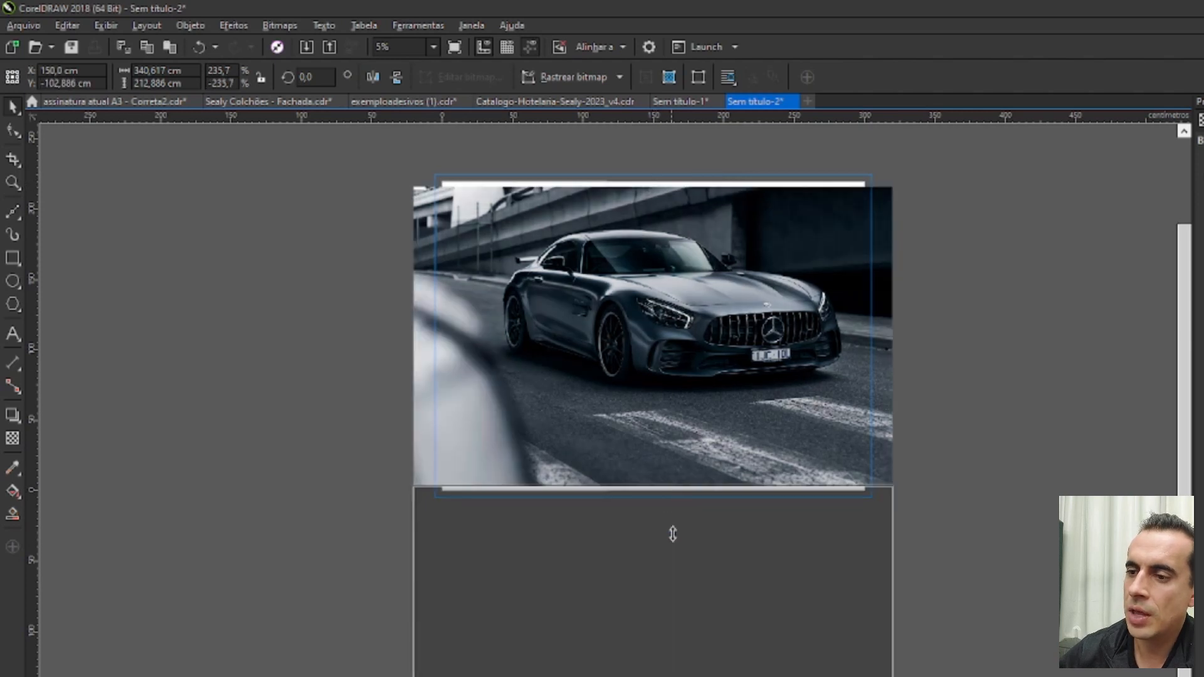
right_click(680, 568)
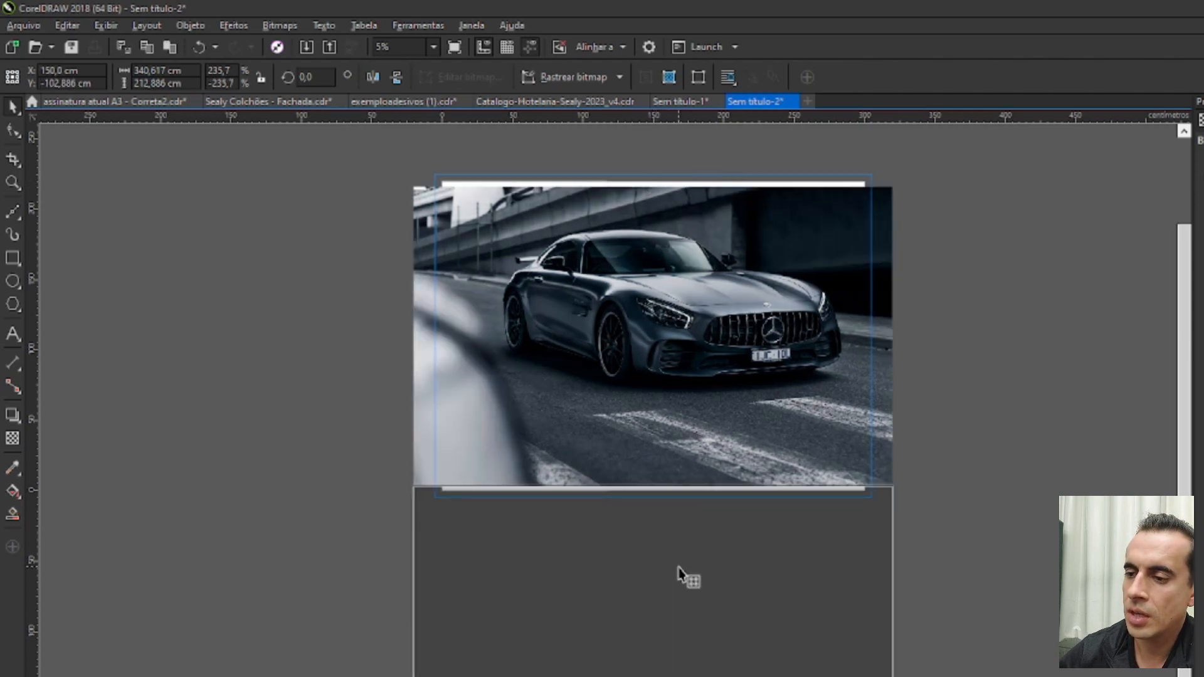
left_click_drag(680, 568, 680, 567)
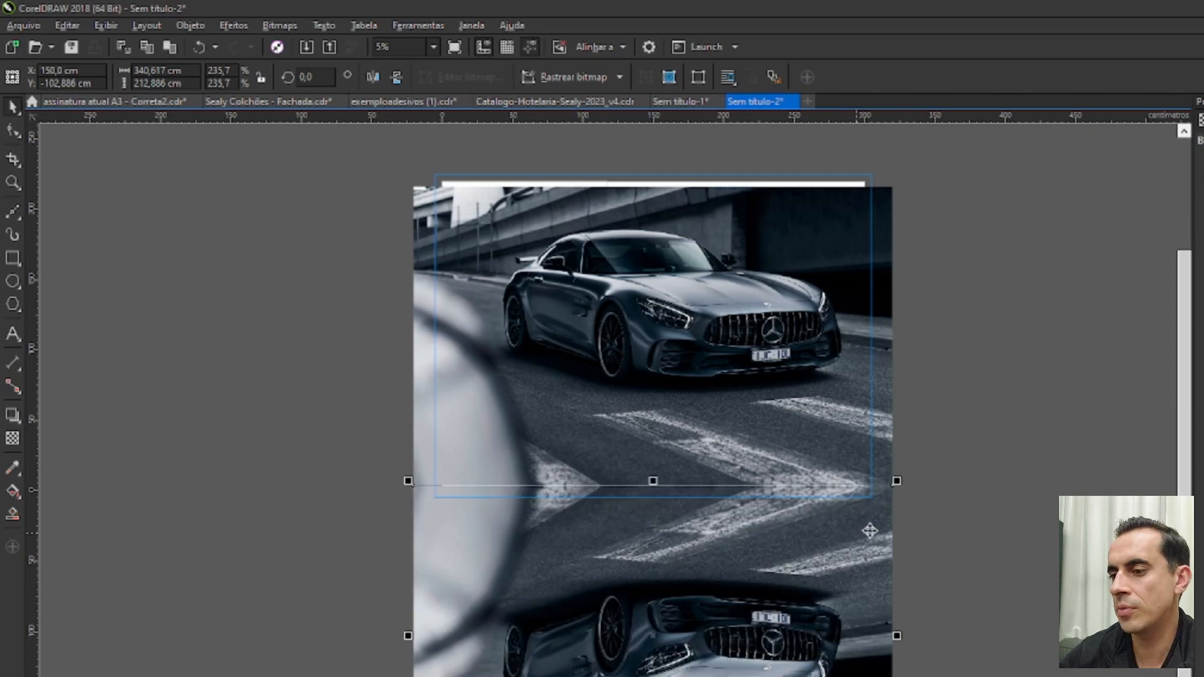
Inspect the seam between the photo and its mirrored copy, and nudge the copy up about 0.23 cm to close it
scroll(875, 511, "up", 3)
scroll(880, 480, "up", 2)
scroll(860, 395, "down", 4)
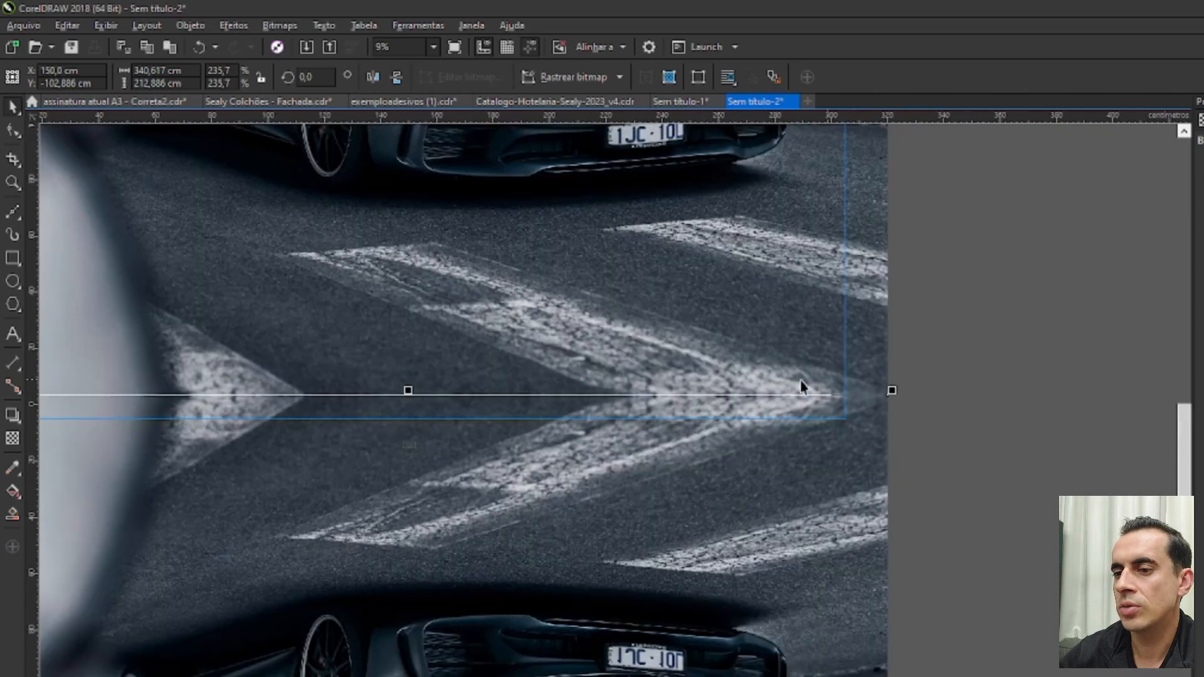
scroll(623, 395, "up", 4)
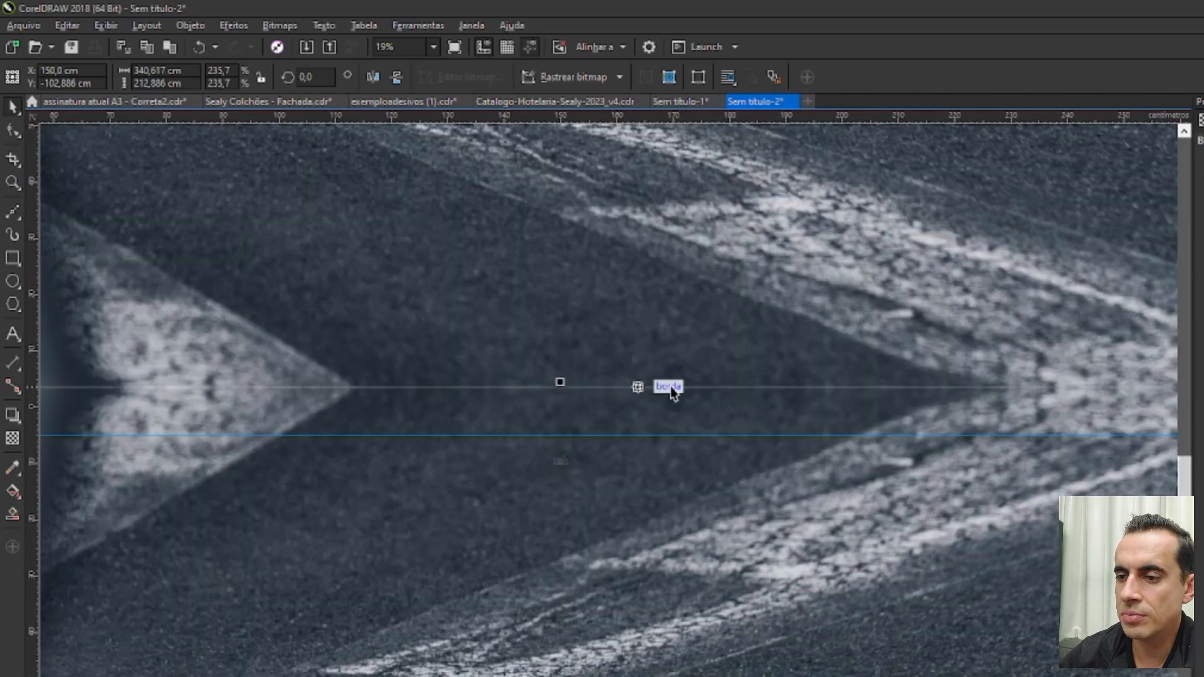
scroll(678, 393, "down", 3)
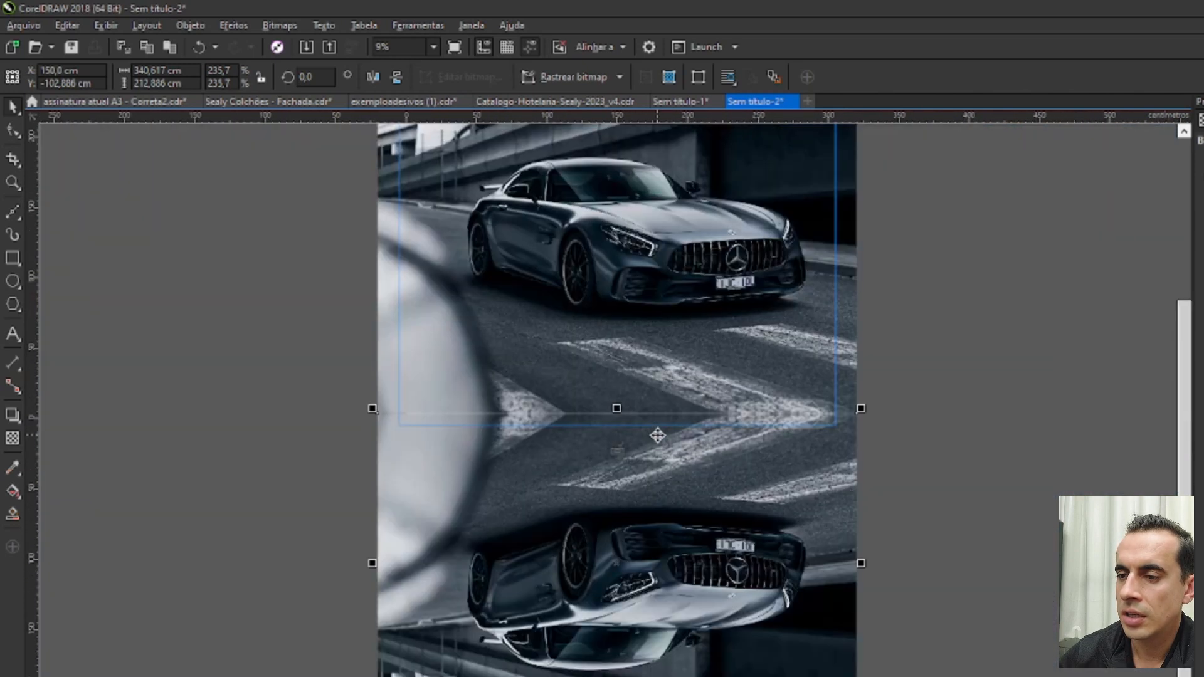
left_click(962, 439)
left_click(710, 487)
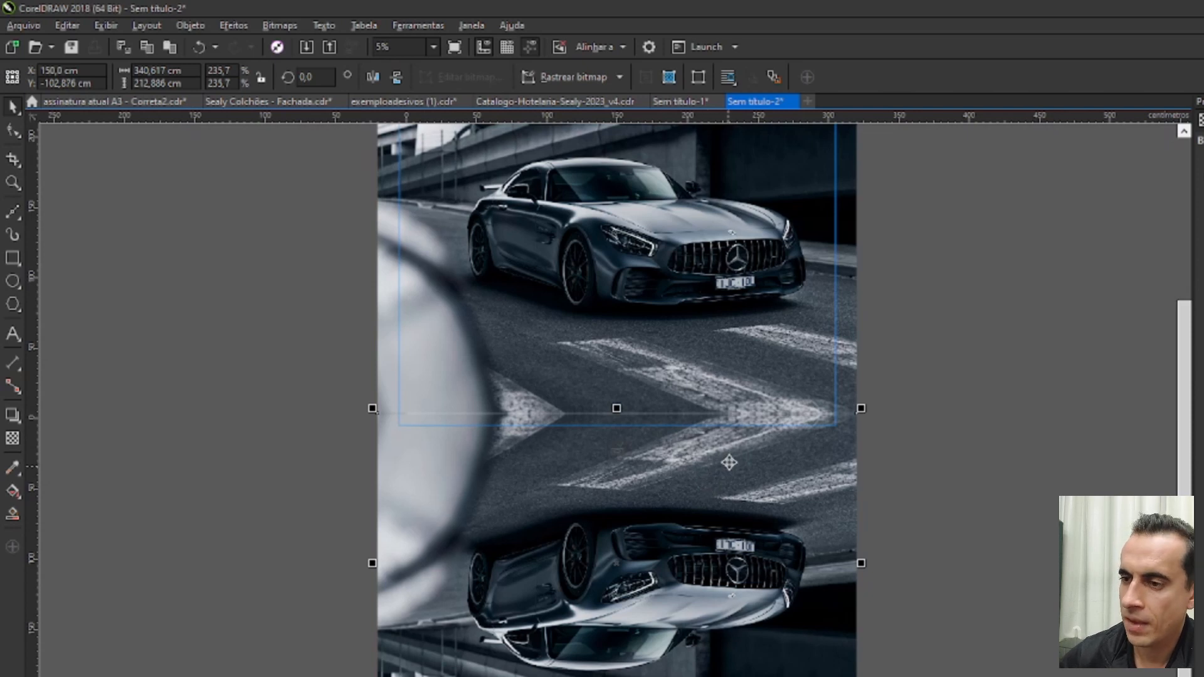
scroll(634, 408, "up", 2)
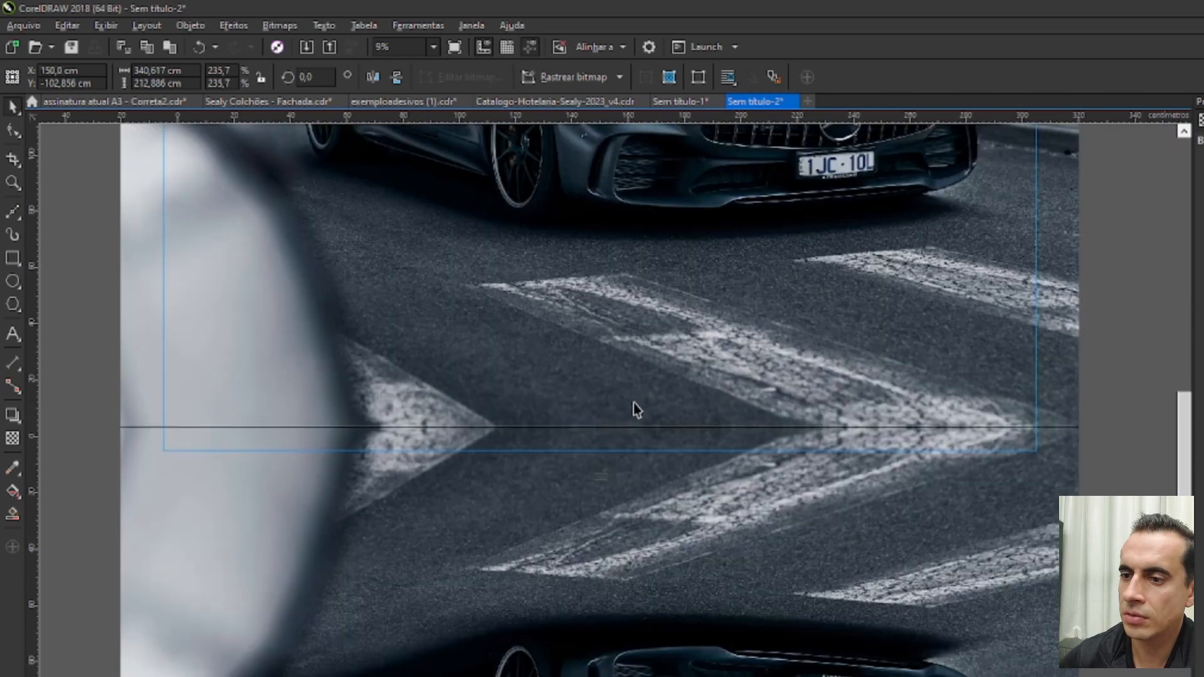
key("Up")
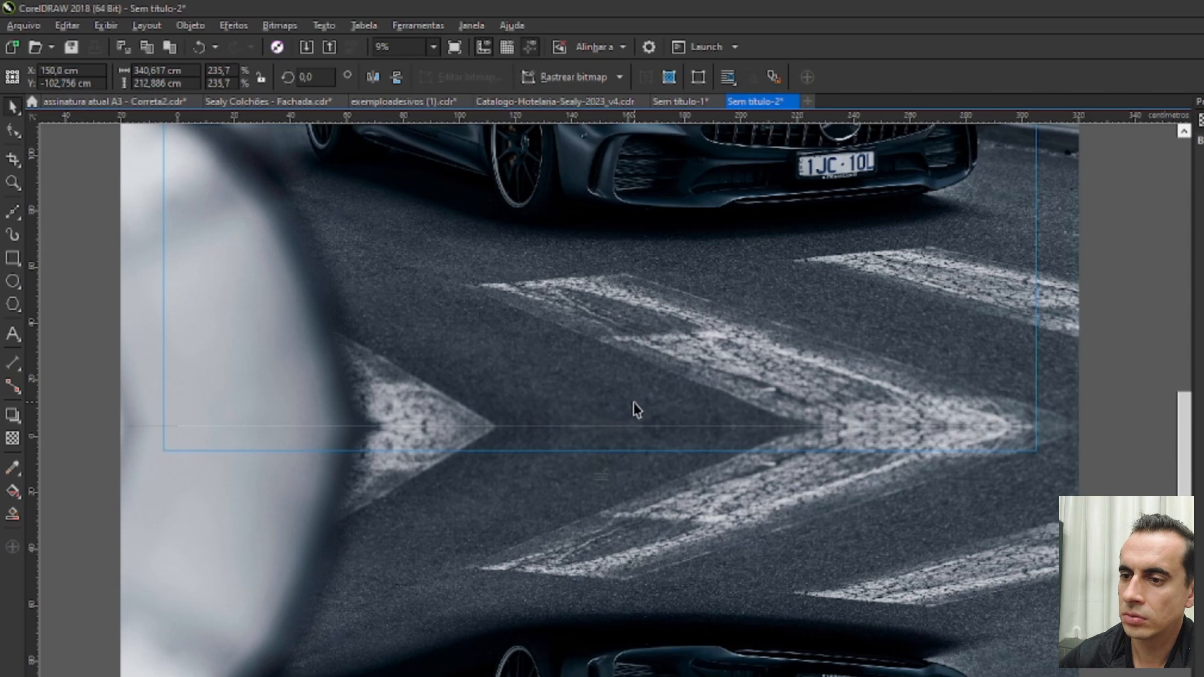
key("Up")
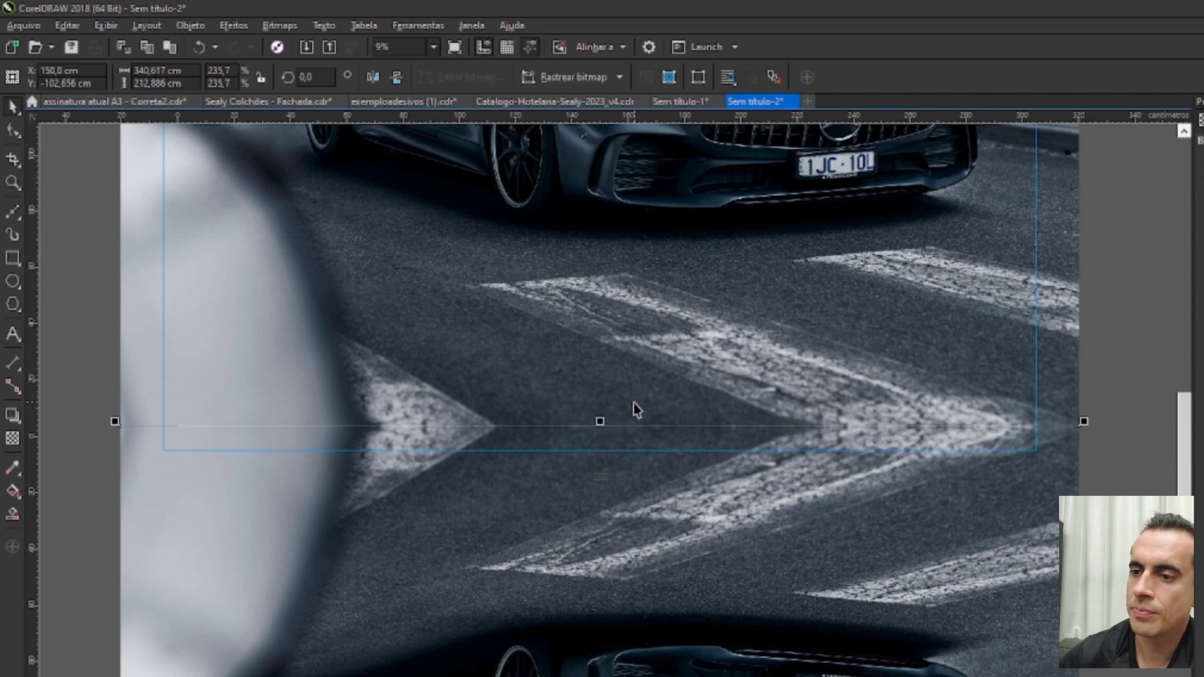
Create a vertically mirrored copy of the photo directly above its upper edge
scroll(573, 432, "up", 3)
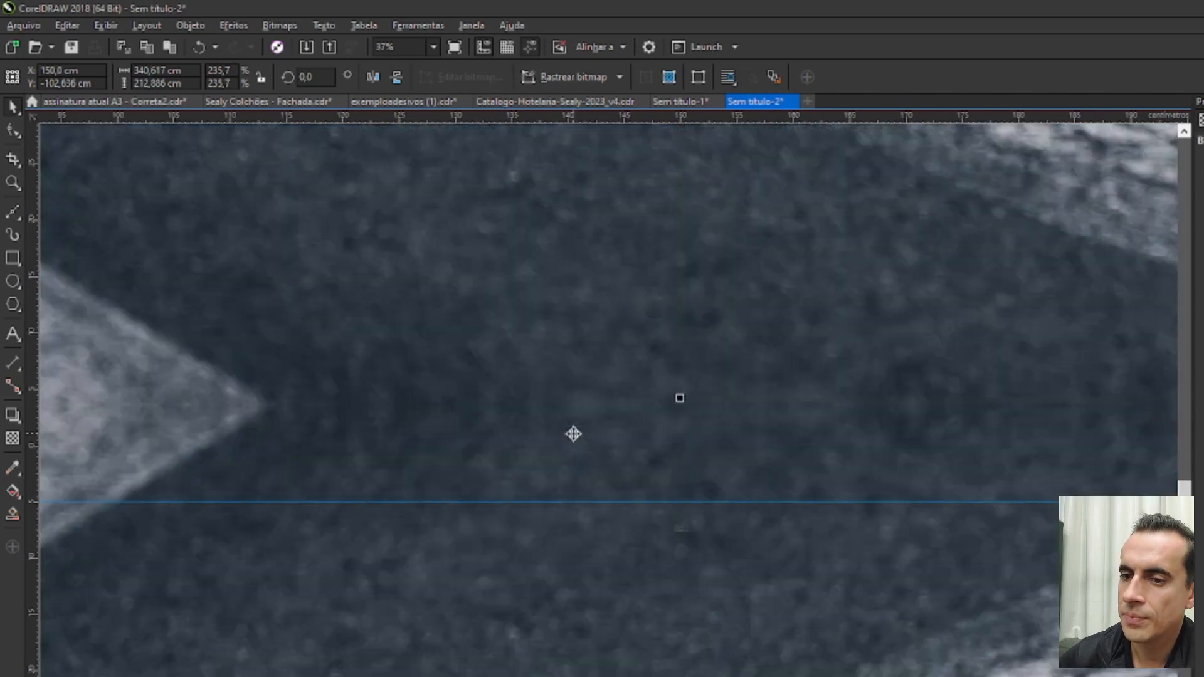
scroll(573, 434, "down", 1)
scroll(243, 433, "up", 3)
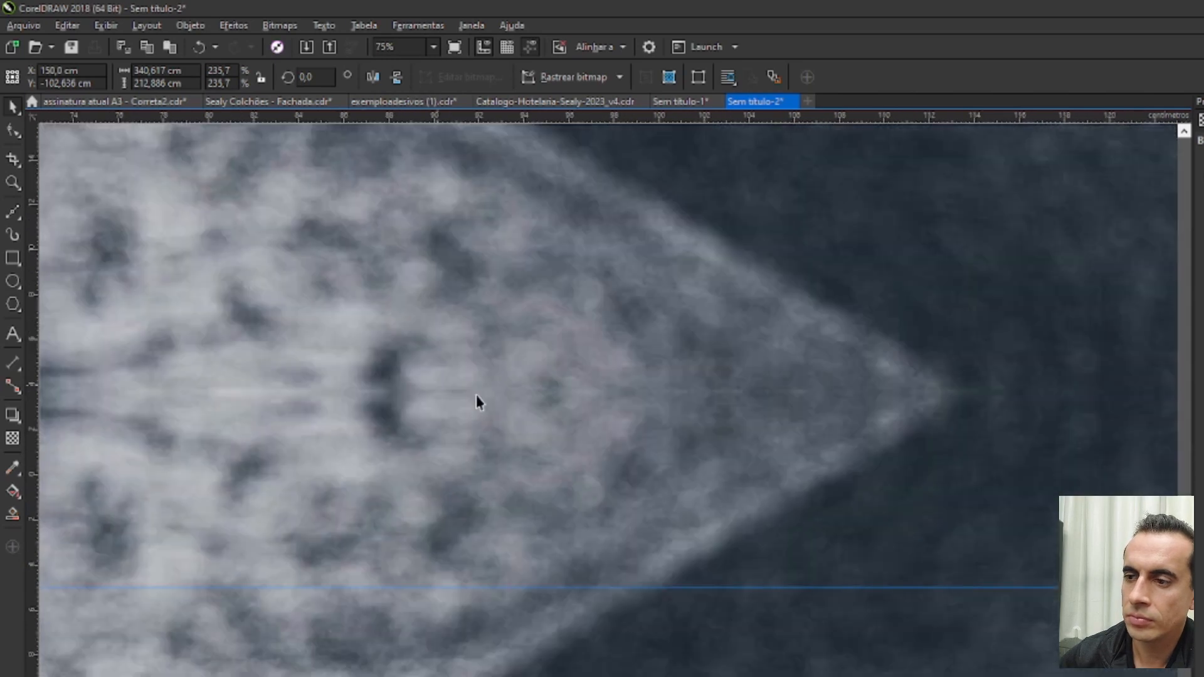
scroll(514, 417, "down", 4)
left_click_drag(604, 318, 581, 538)
left_click(585, 457)
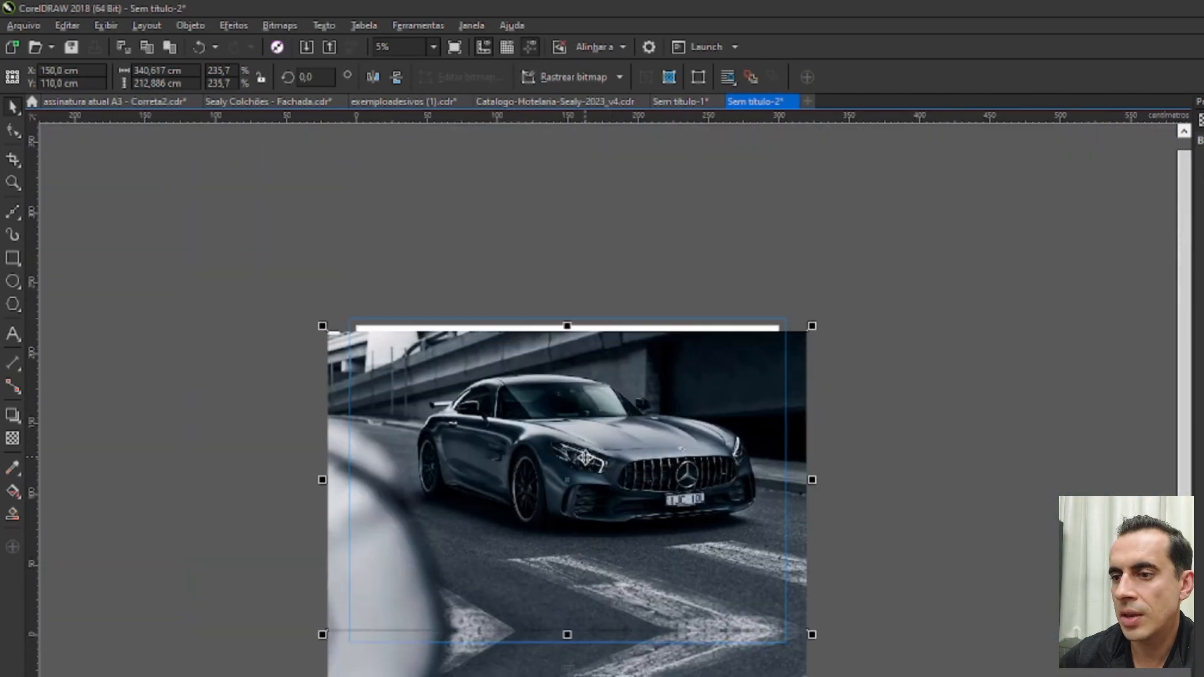
left_click_drag(577, 288, 584, 235)
left_click(990, 292)
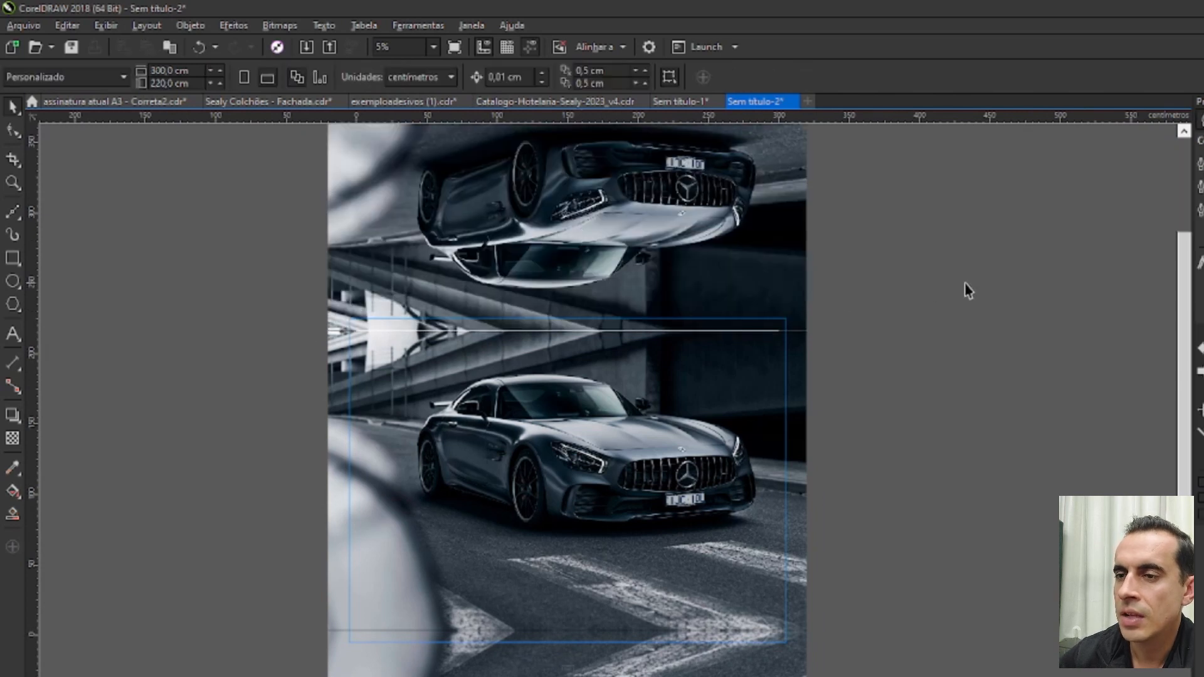
Try lowering the upper mirrored copy about 4 cm with the nudge distance set to 1 cm, and undo the moves
left_click(752, 251)
left_click(945, 293)
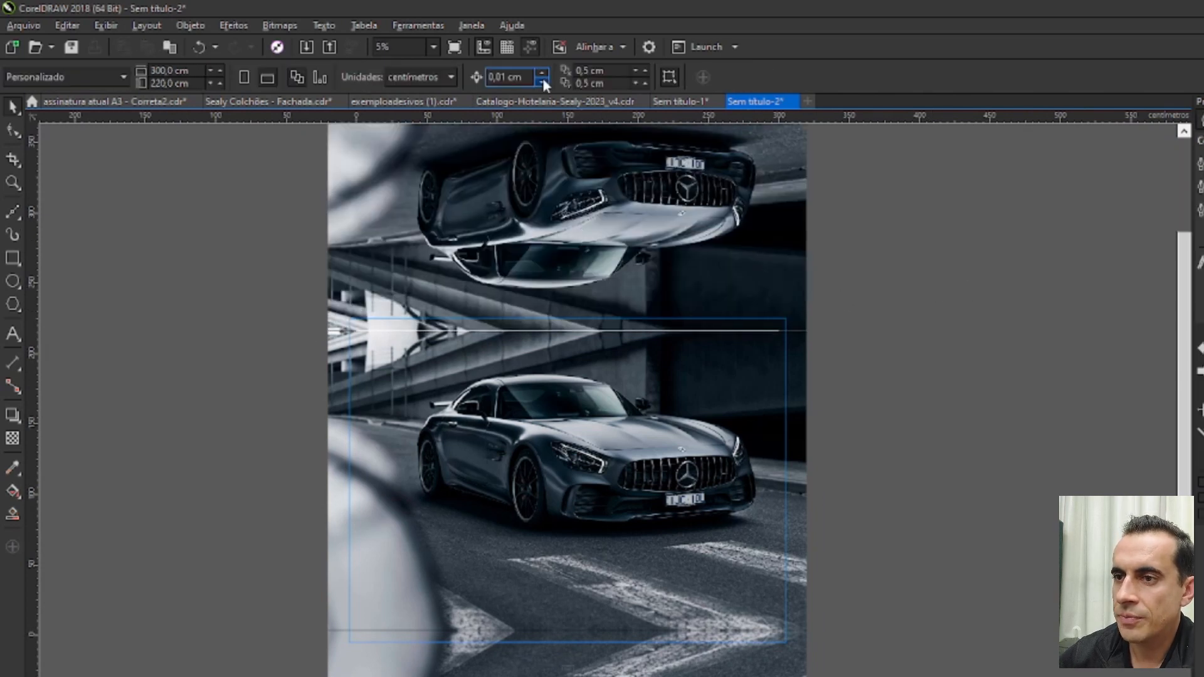
left_click(497, 73)
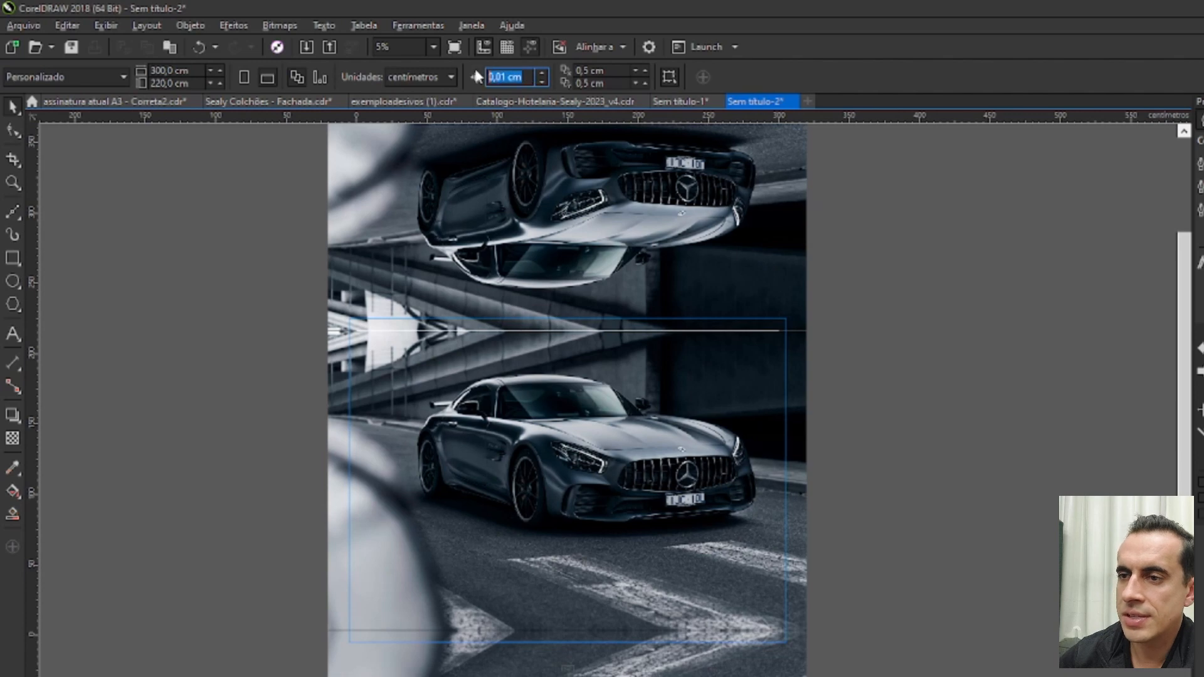
type("1")
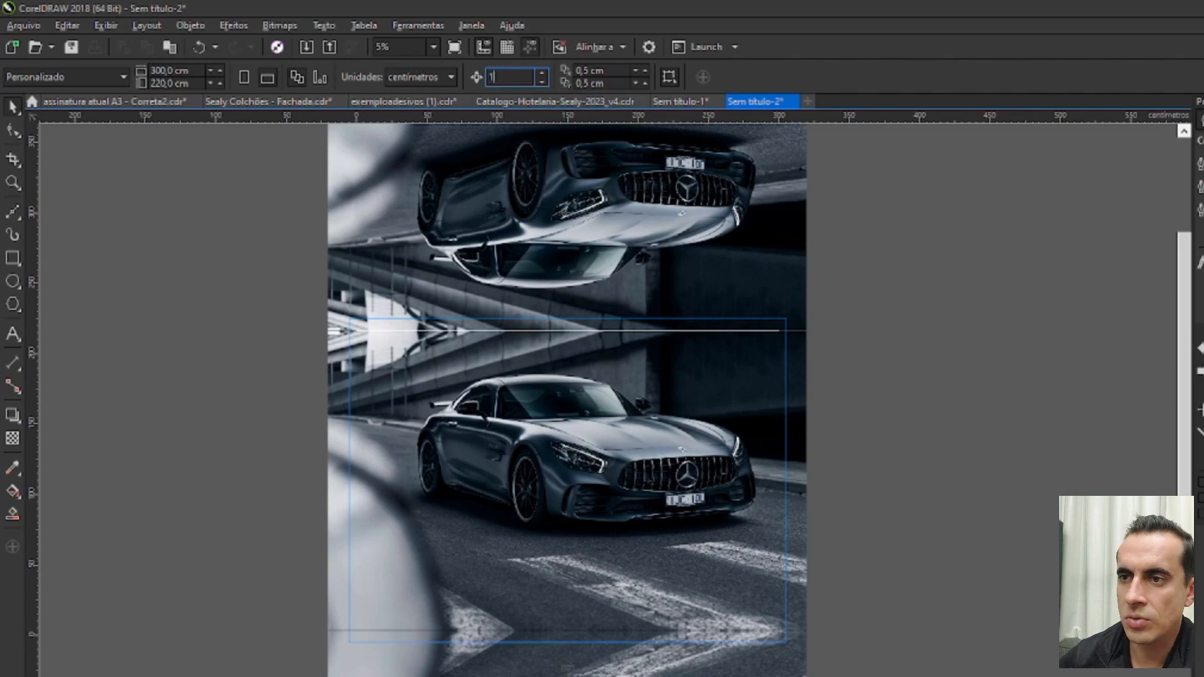
key("Return")
left_click(742, 274)
scroll(794, 306, "up", 2)
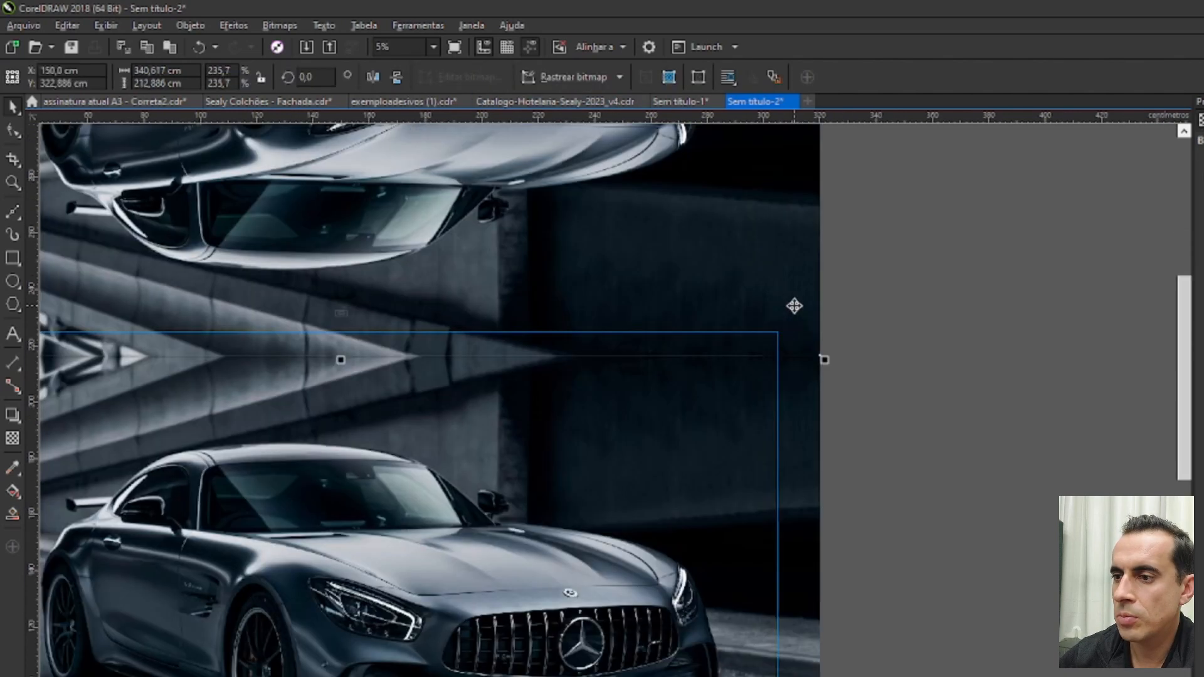
scroll(794, 306, "up", 3)
key("Down")
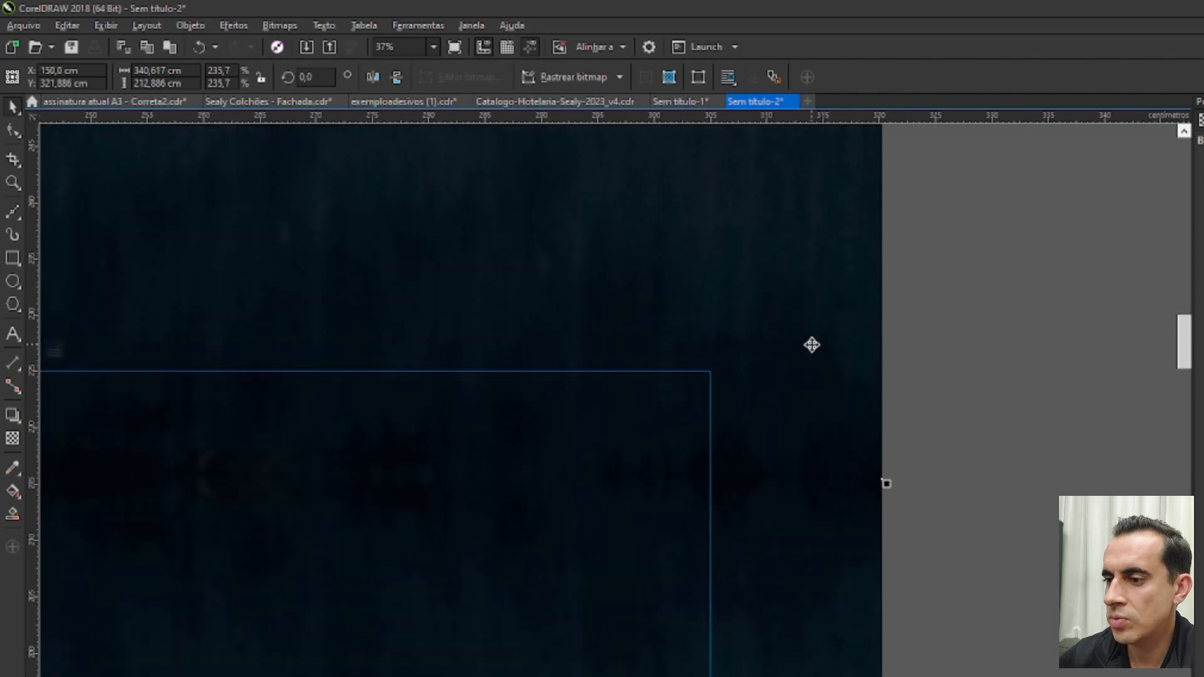
key("Up")
key("Down")
scroll(812, 345, "down", 2)
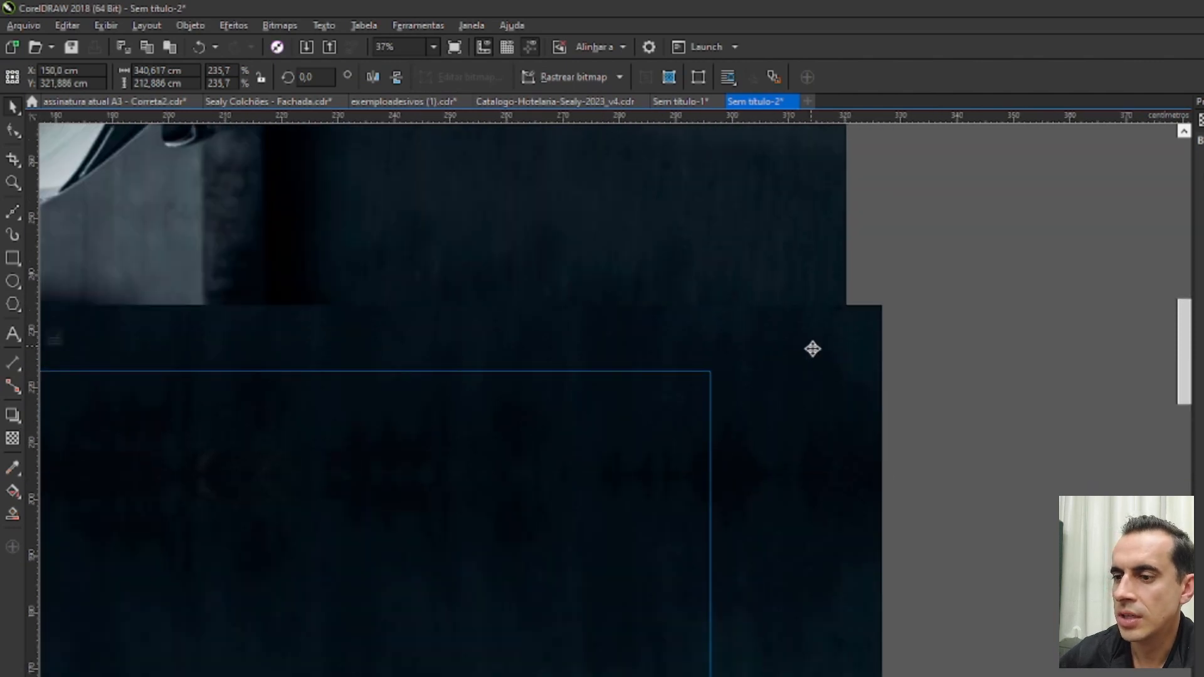
scroll(241, 397, "up", 2)
key("Down")
key("Down")
key("Down")
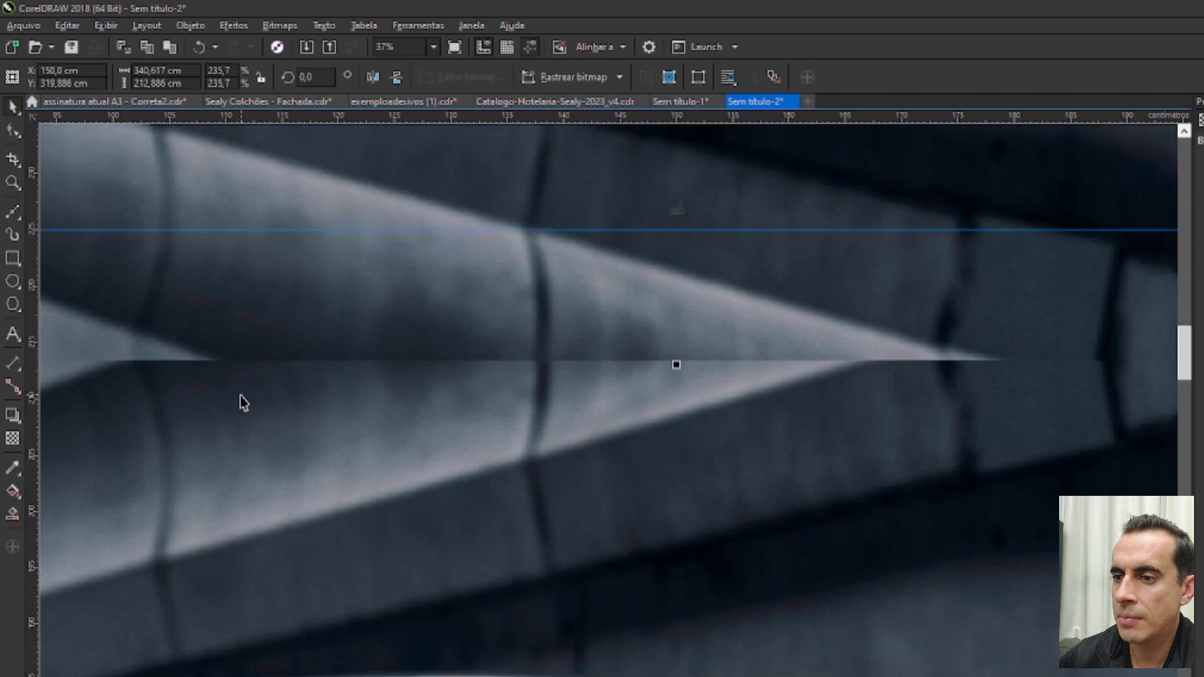
scroll(743, 332, "down", 3)
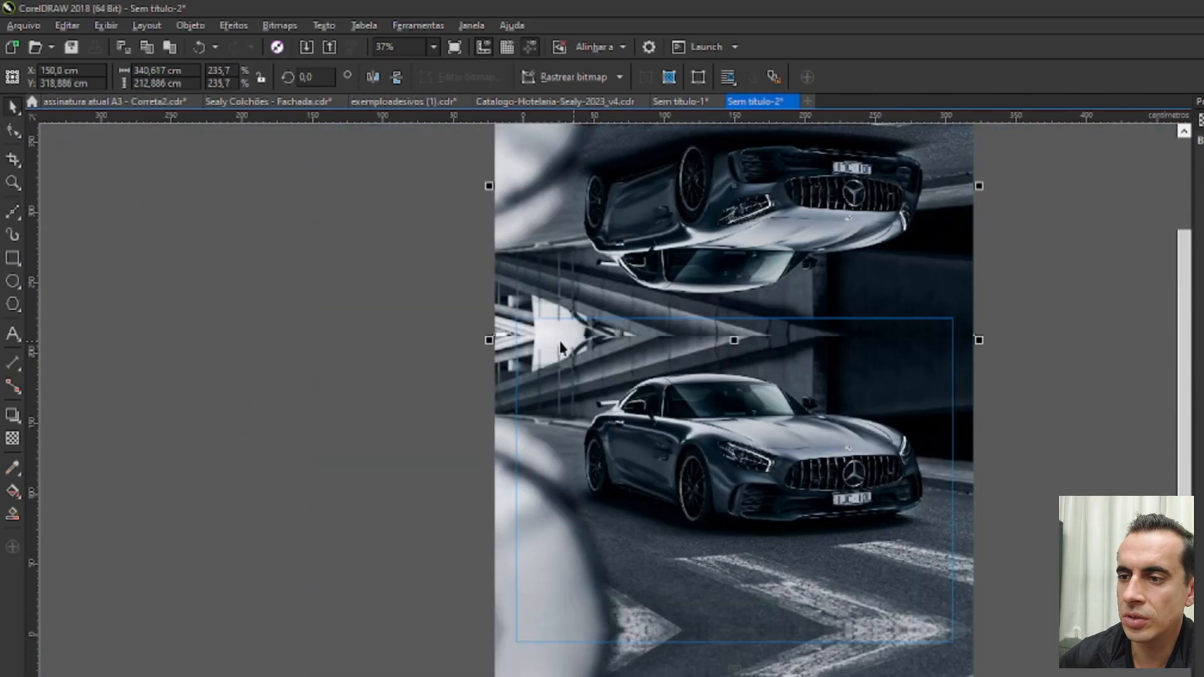
scroll(670, 323, "up", 3)
scroll(680, 320, "down", 3)
key("ctrl+z")
key("ctrl+z")
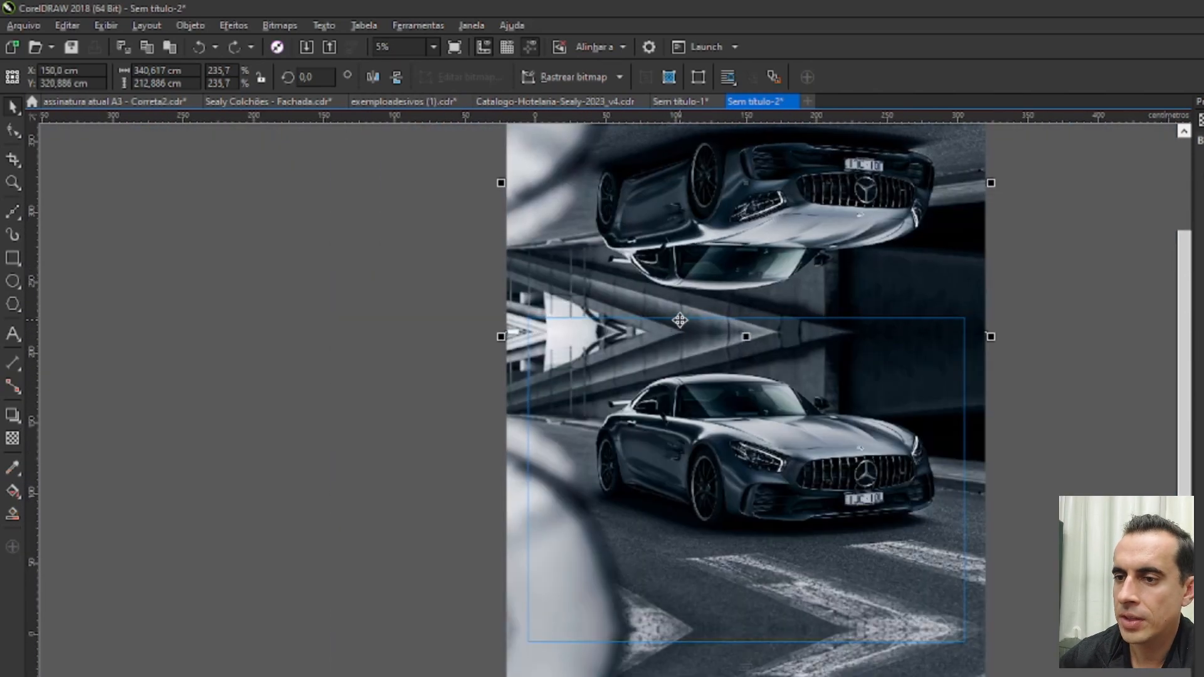
Set the nudge distance to 0.01 cm and lower the upper mirrored copy about 0.08 cm to close its seam with the photo
left_click(420, 249)
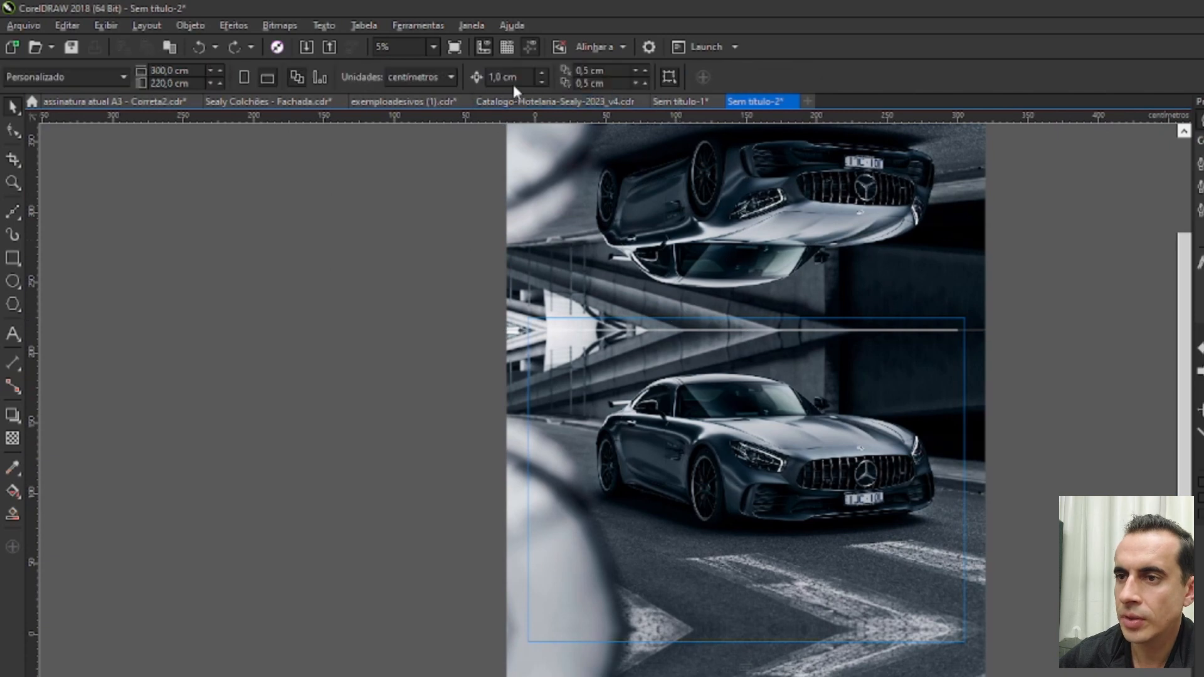
left_click(508, 76)
type("0,01")
key("Return")
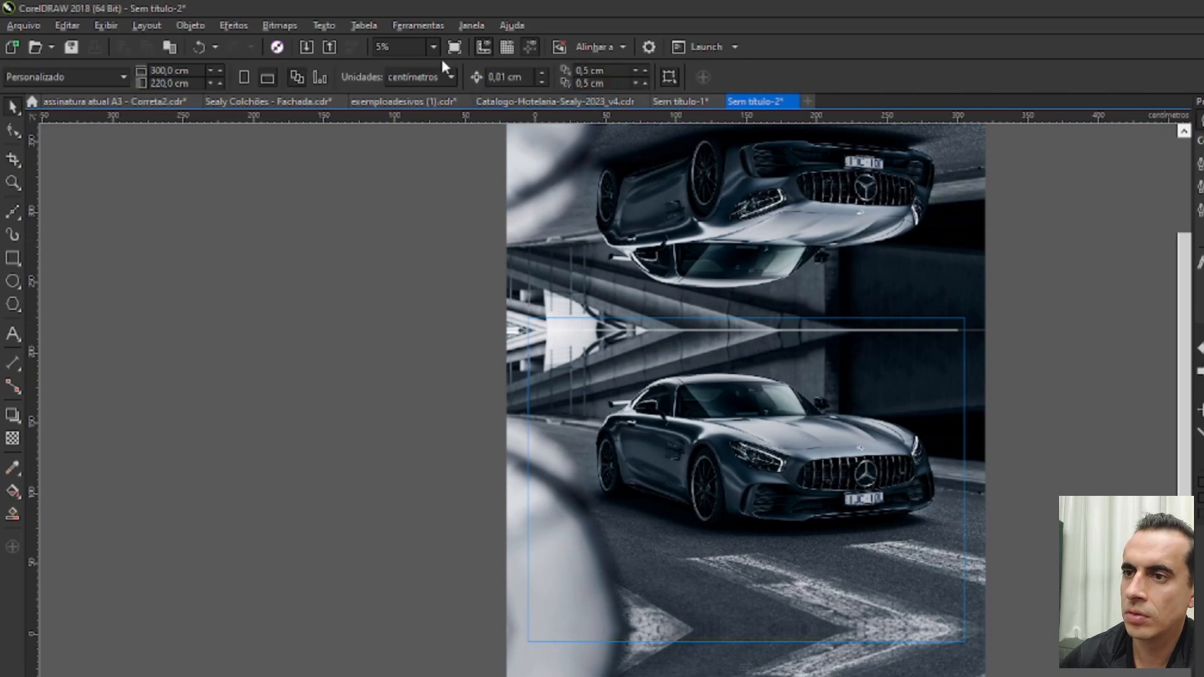
left_click(689, 294)
scroll(700, 395, "up", 5)
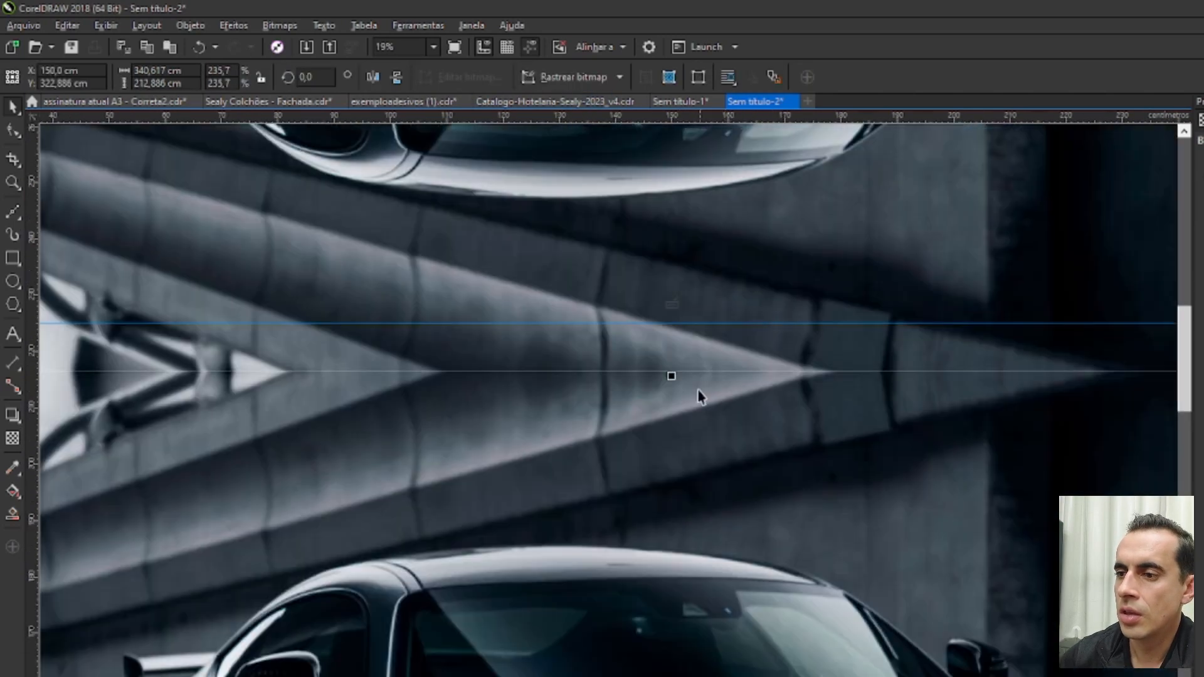
key("Down")
key("Down")
key("Down")
key("Down")
key("Down")
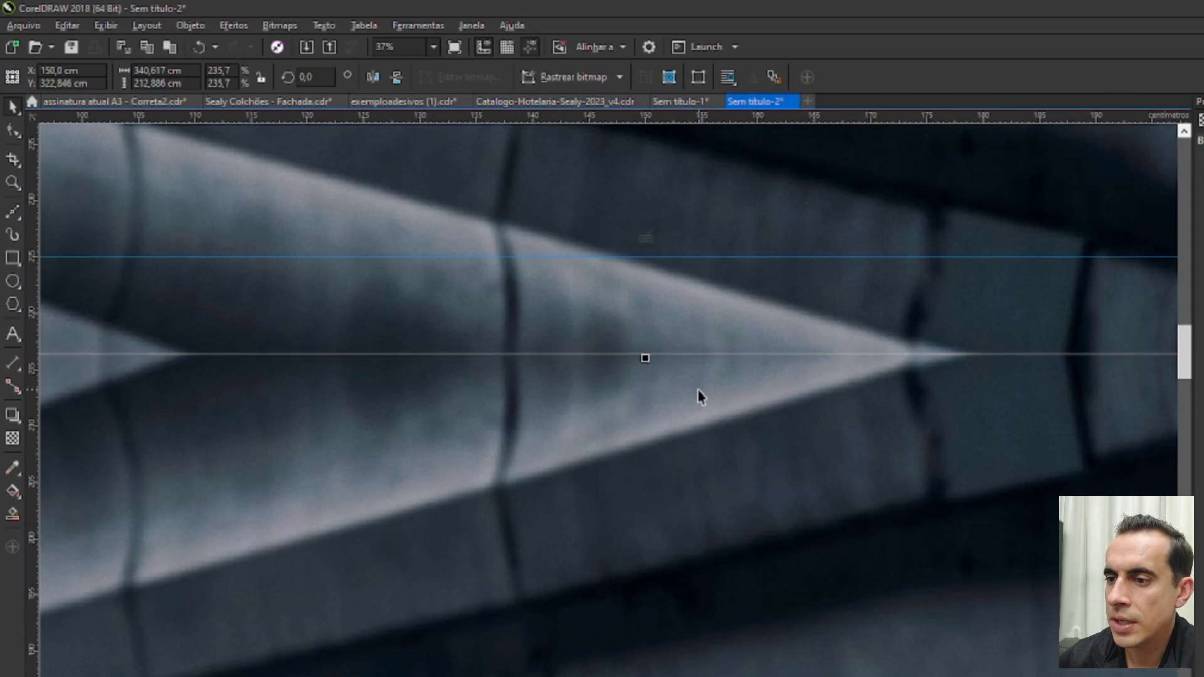
key("Down")
key("Down")
key("Down")
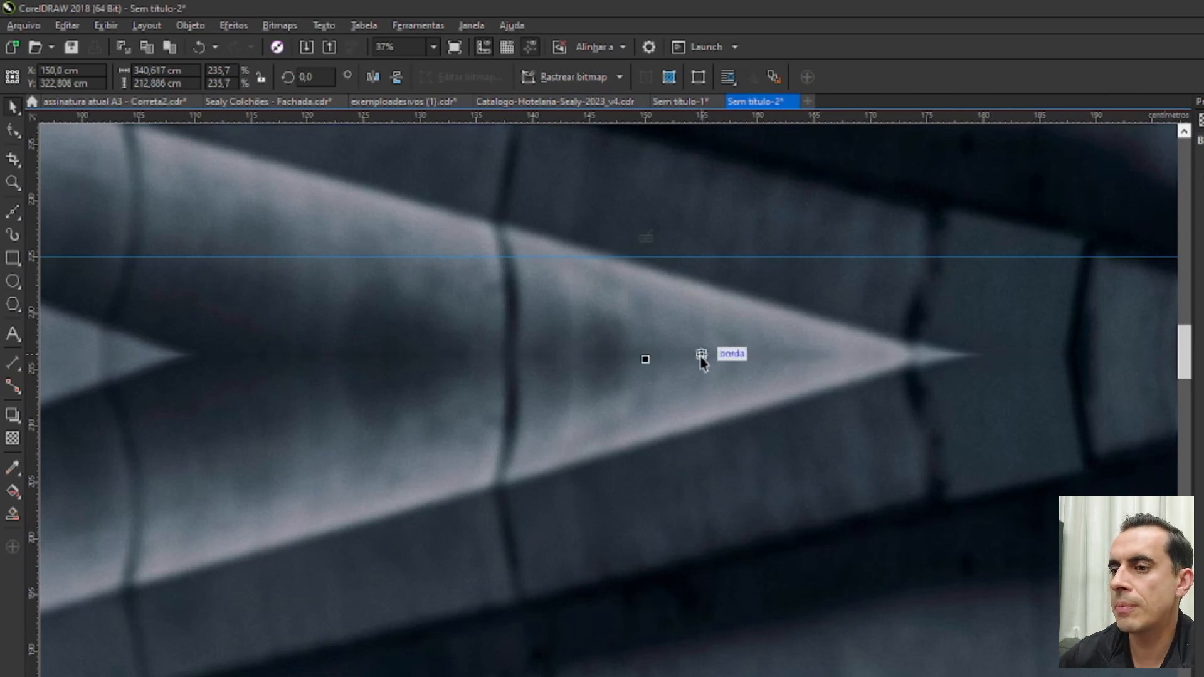
scroll(633, 352, "up", 1)
scroll(630, 357, "down", 3)
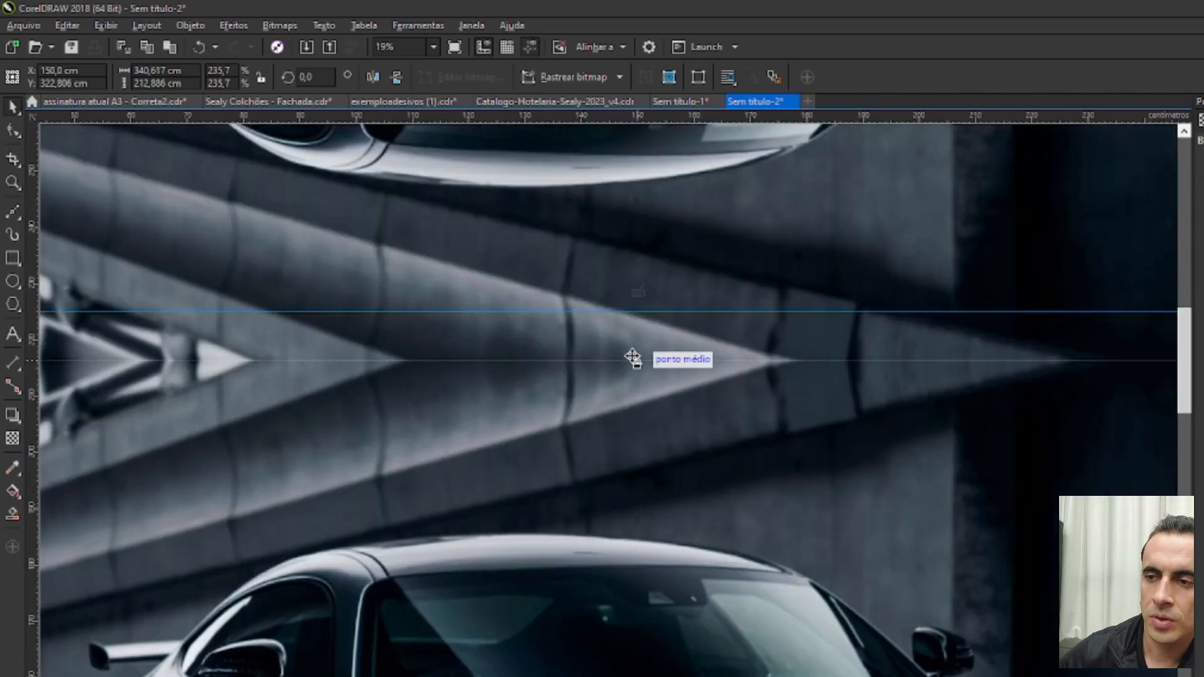
Finish editing the frame's contents and check the mirrored extensions along the mural's upper and lower edges
scroll(638, 342, "down", 3)
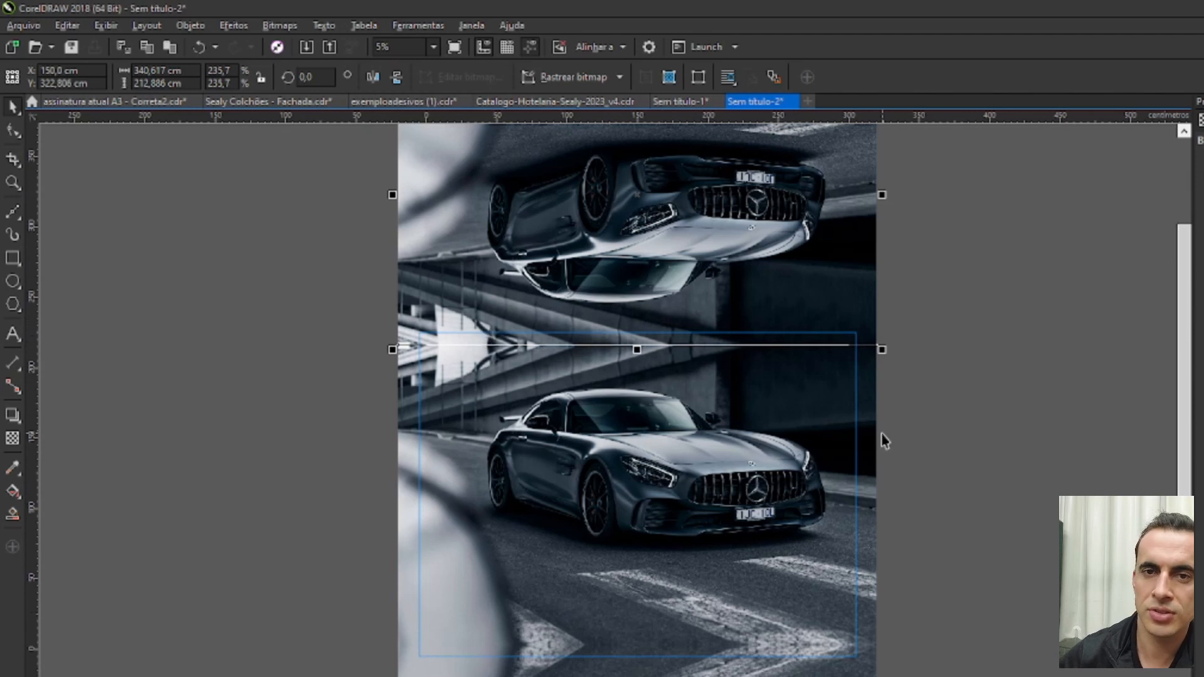
left_click(958, 347, "ctrl")
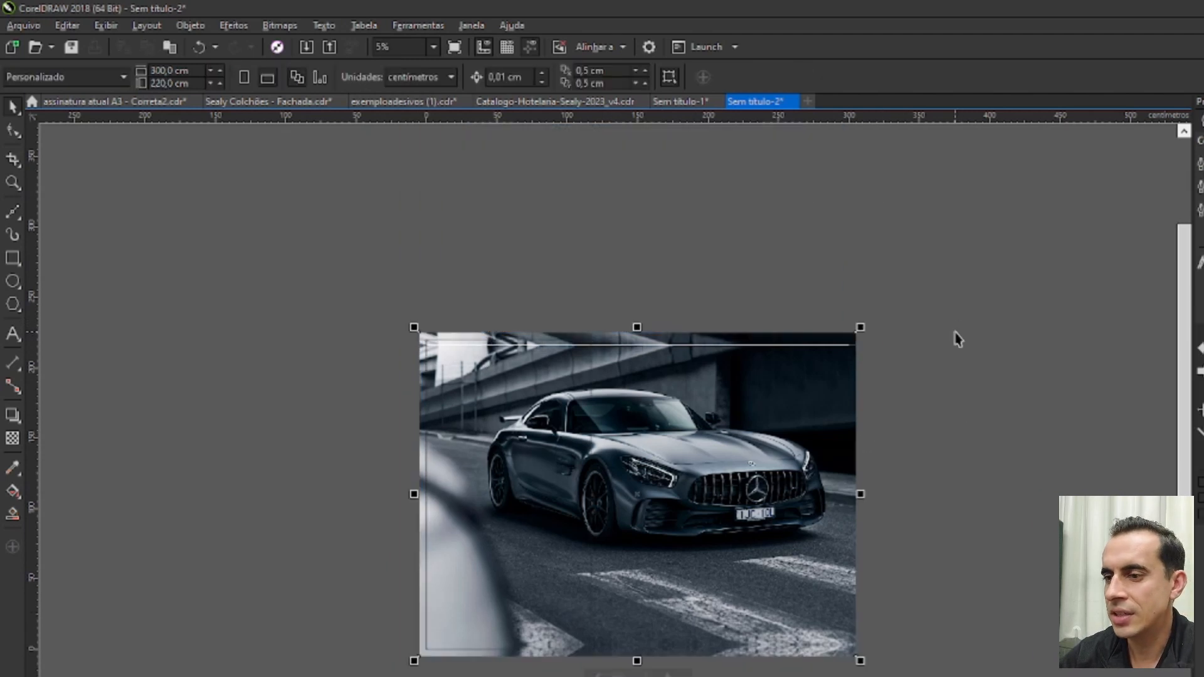
scroll(674, 381, "up", 2)
scroll(597, 225, "up", 1)
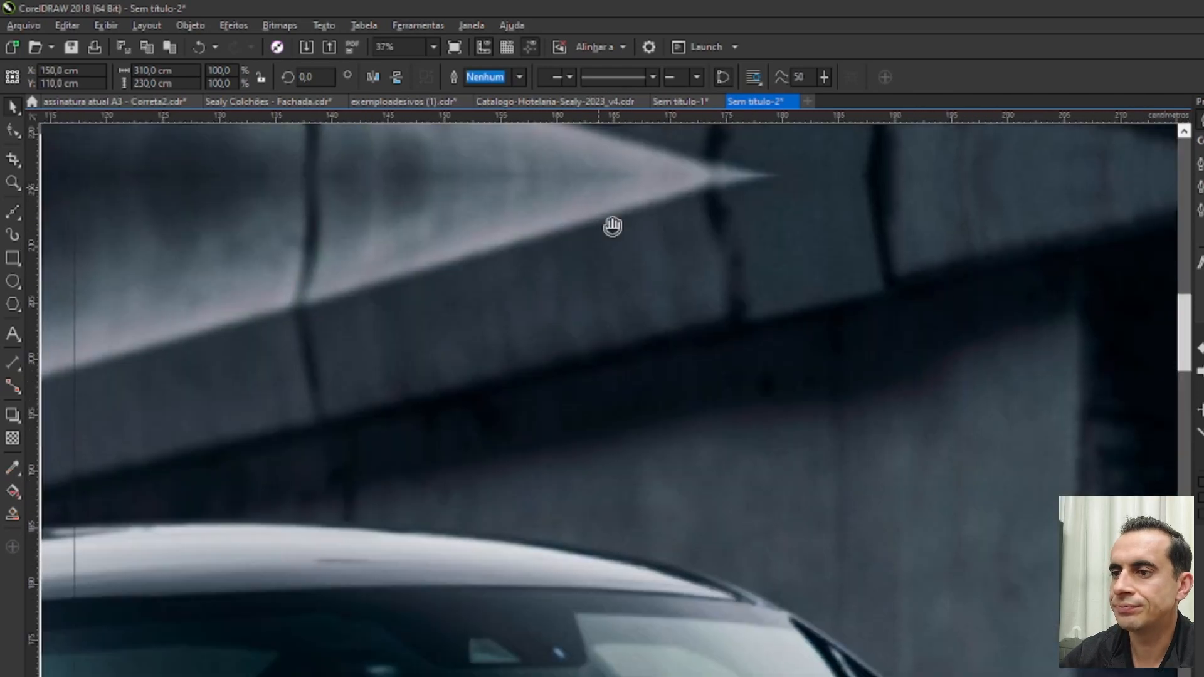
scroll(621, 363, "up", 2)
scroll(628, 361, "down", 4)
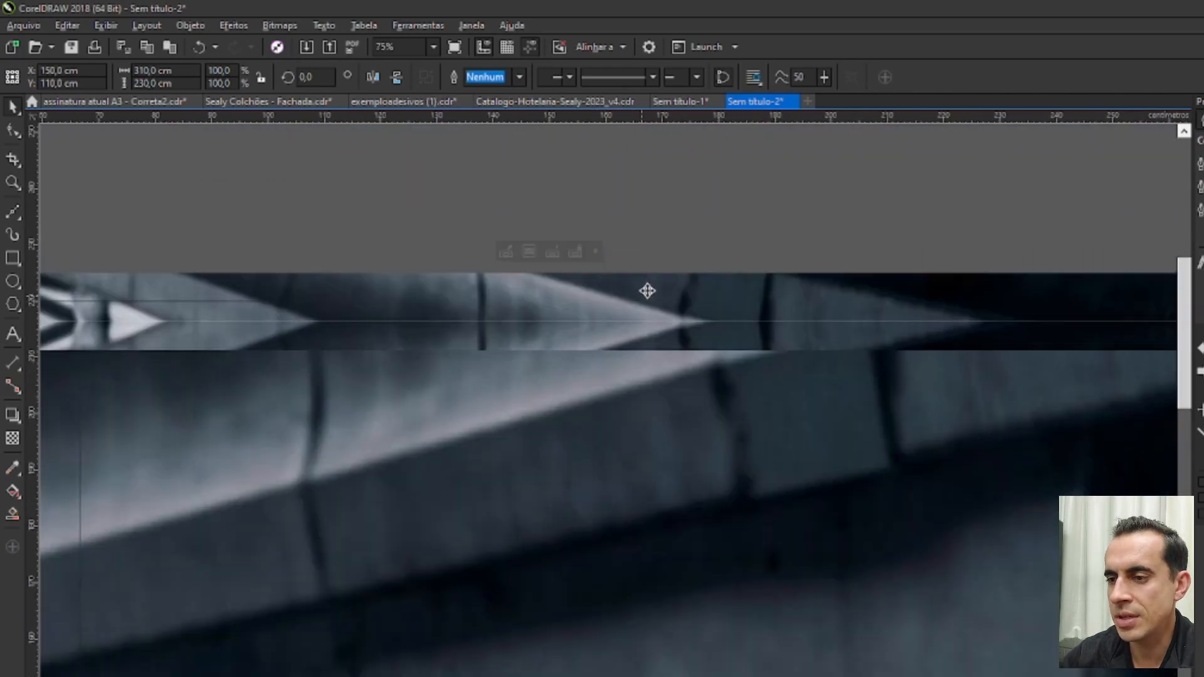
scroll(633, 361, "up", 2)
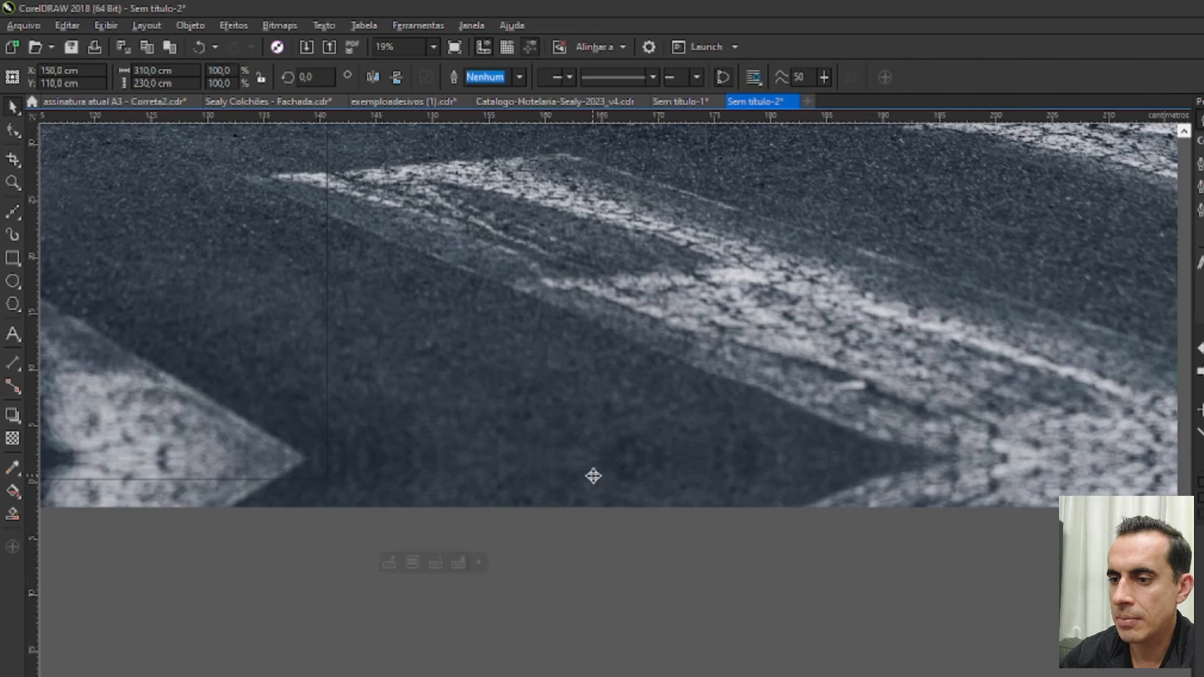
scroll(633, 360, "down", 2)
scroll(635, 395, "down", 2)
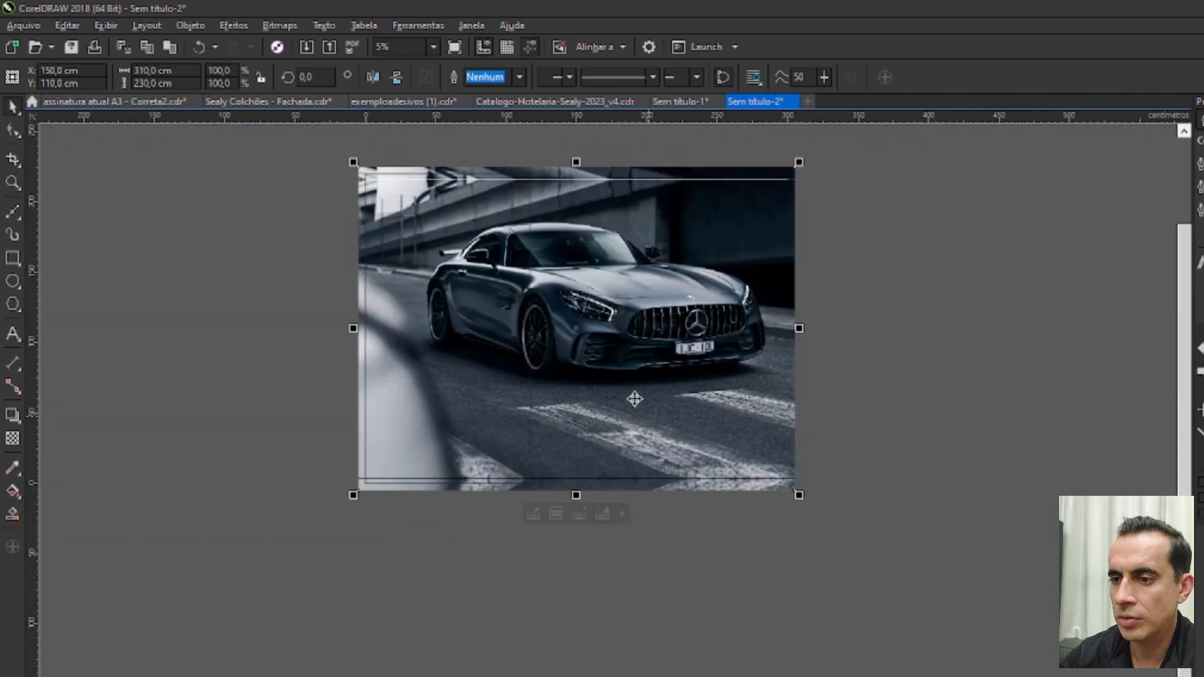
Fill the first 117 x 220 cm panel rectangle over the photo with yellow
left_click(824, 350)
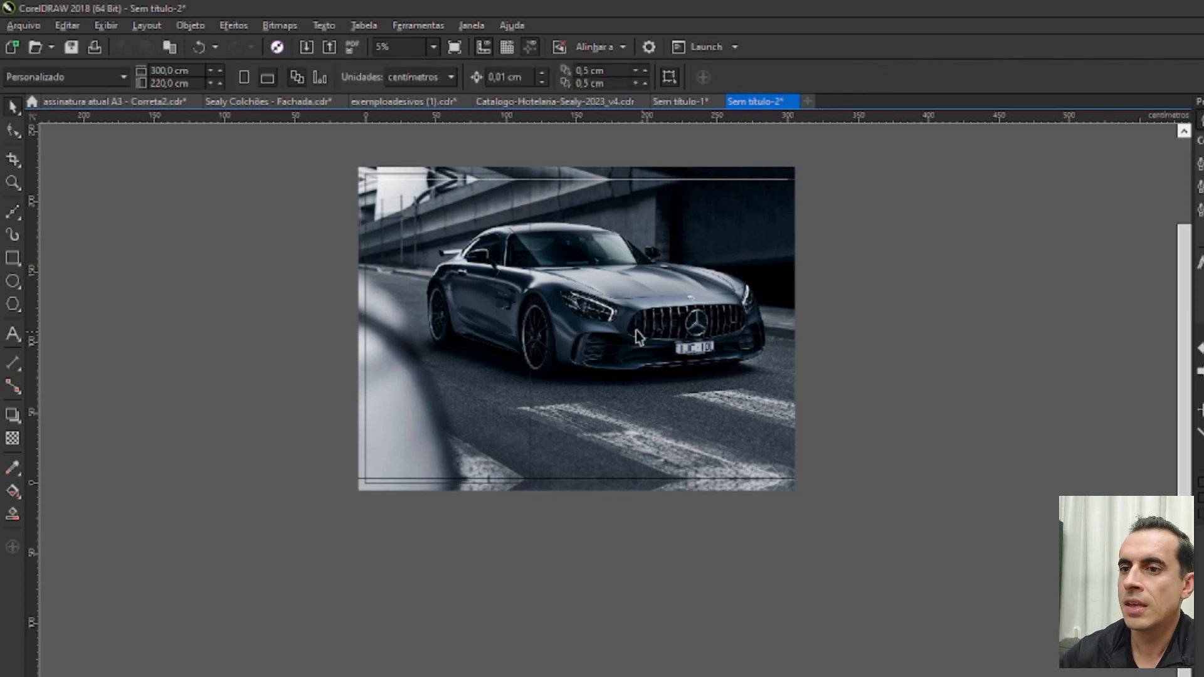
left_click(488, 283)
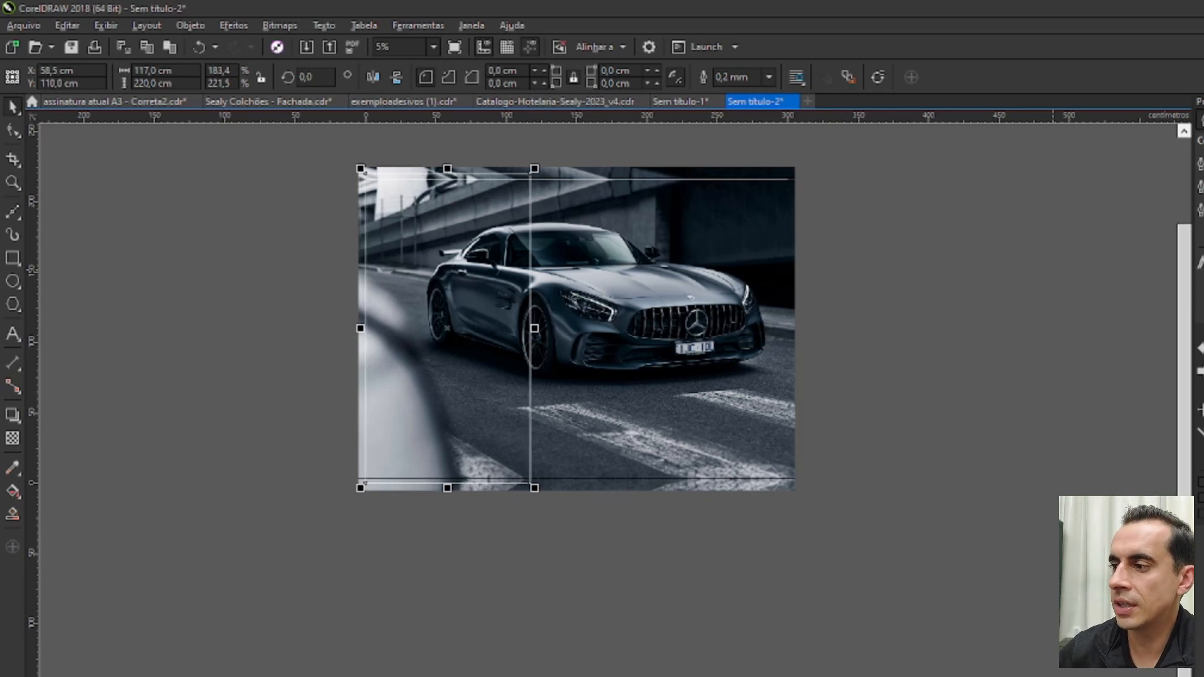
left_click(155, 80)
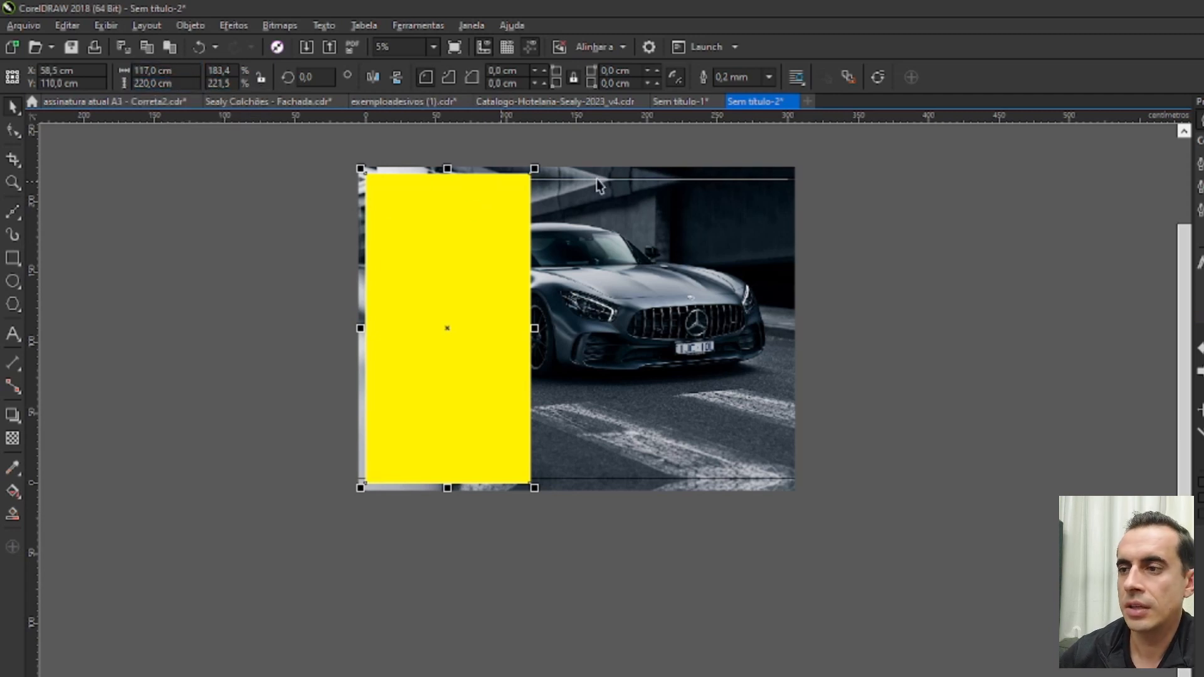
Extend the yellow panel 5 cm past its upper and lower edges to the photo's borders, giving it a height of 230 cm
scroll(449, 170, "up", 2)
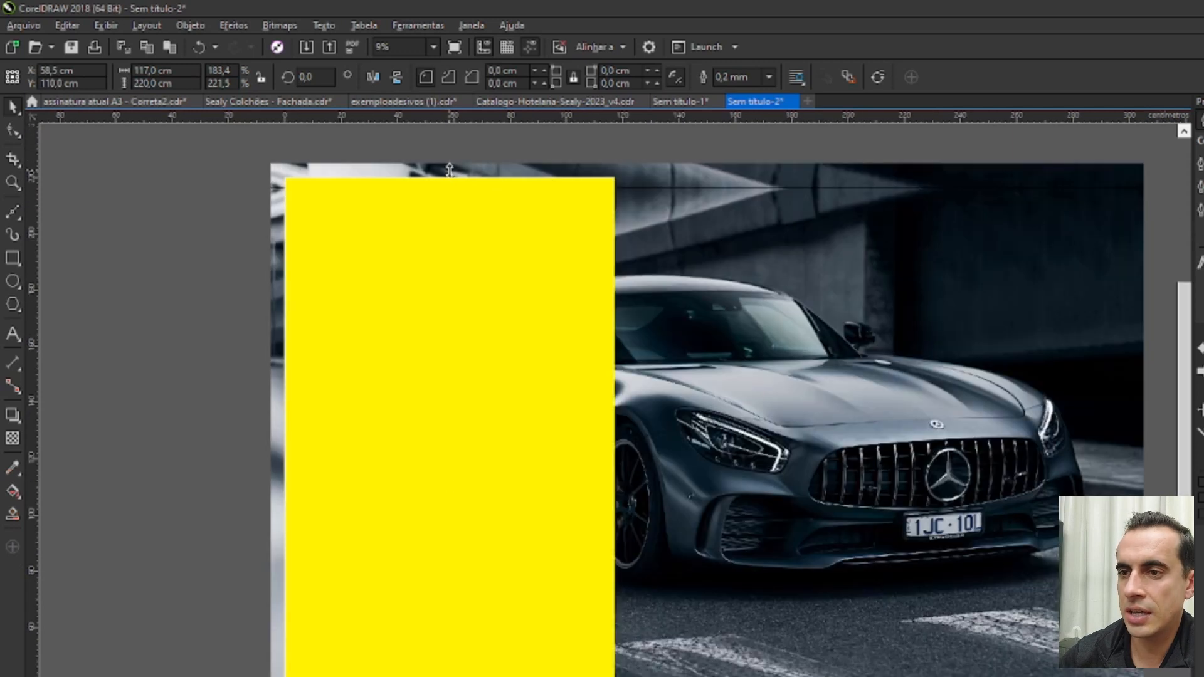
left_click_drag(449, 170, 446, 162)
scroll(447, 160, "down", 4)
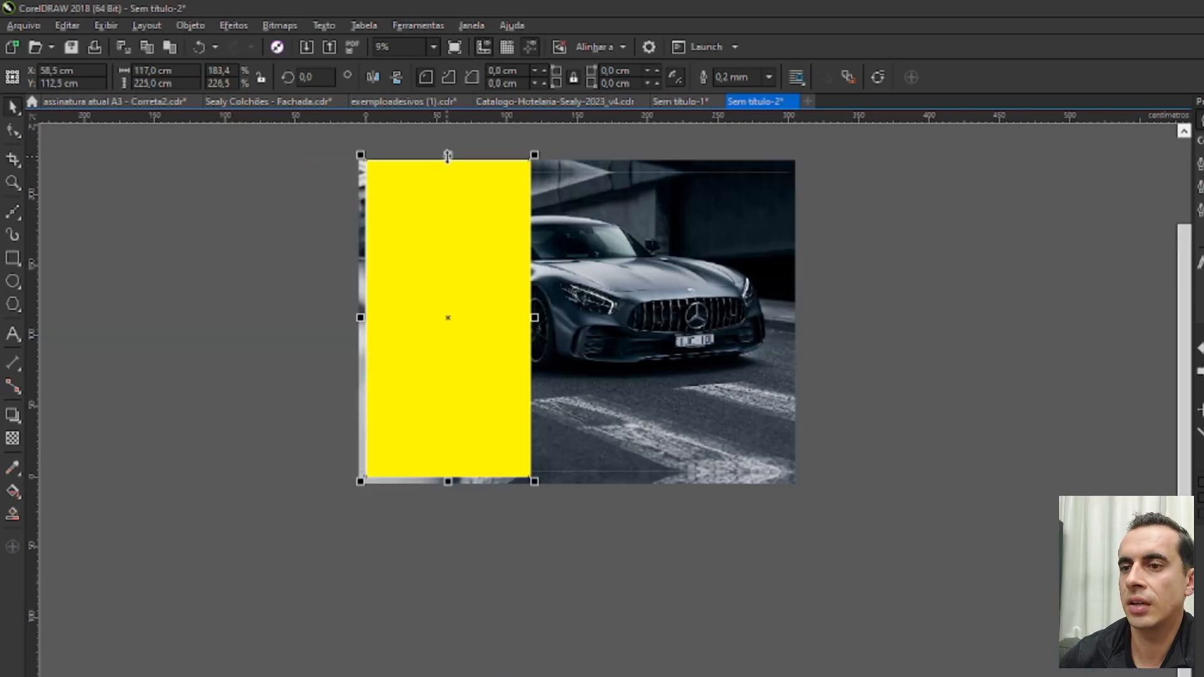
scroll(446, 317, "up", 2)
scroll(446, 324, "up", 2)
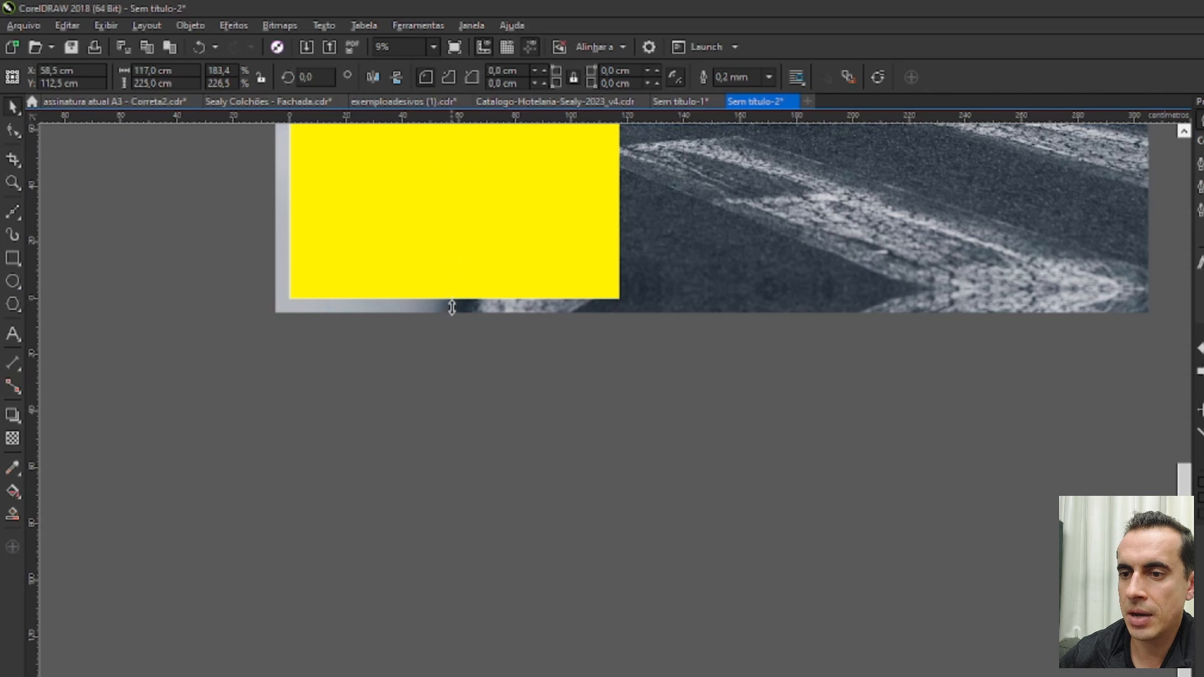
left_click_drag(451, 302, 452, 325)
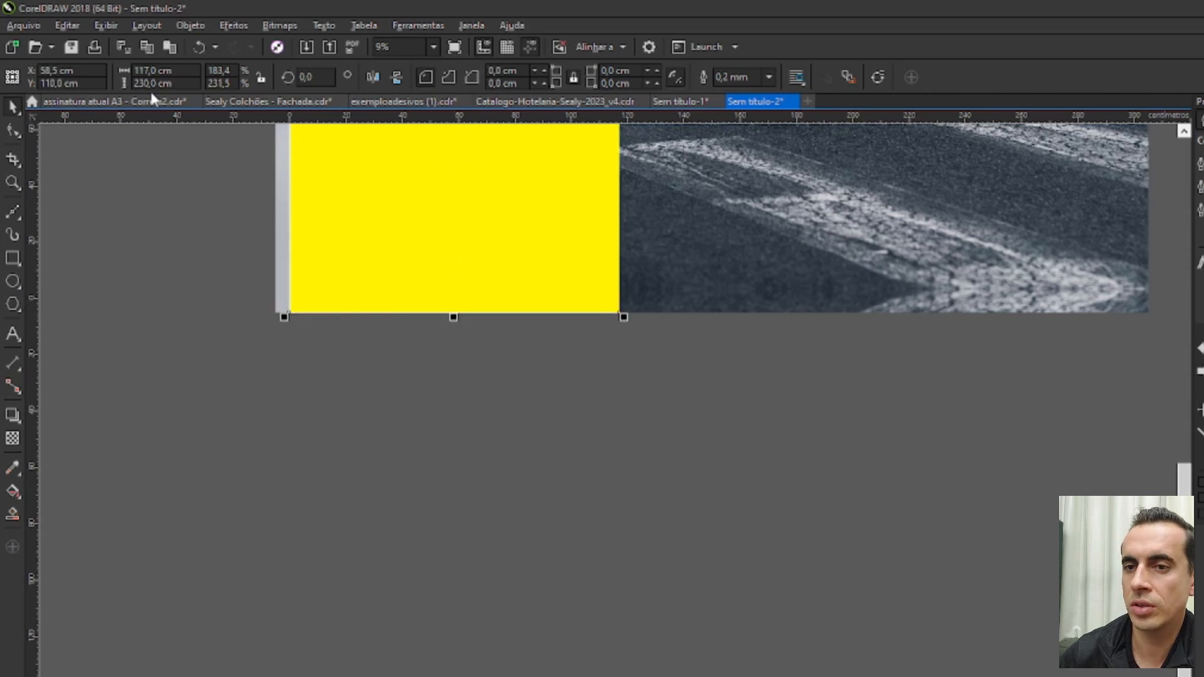
Move the yellow panel 5 cm left so its upper-left corner snaps to the framed photo's upper-left corner
scroll(239, 231, "down", 2)
left_click_drag(390, 264, 622, 474)
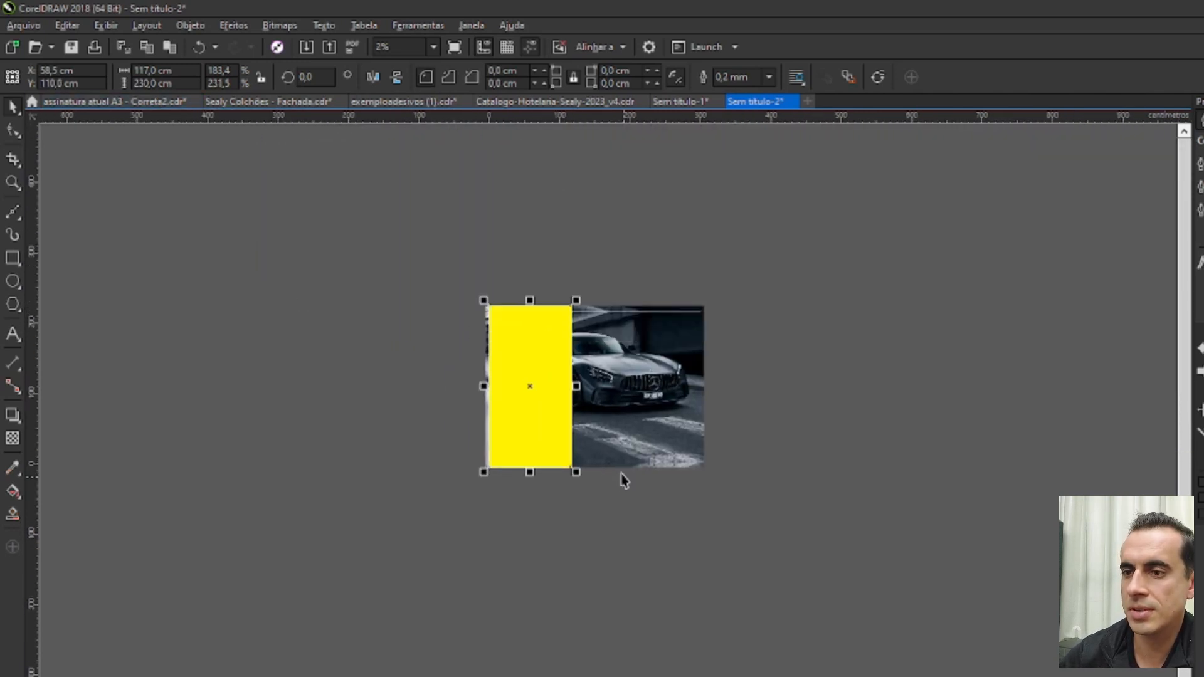
scroll(517, 301, "up", 2)
scroll(455, 324, "up", 5)
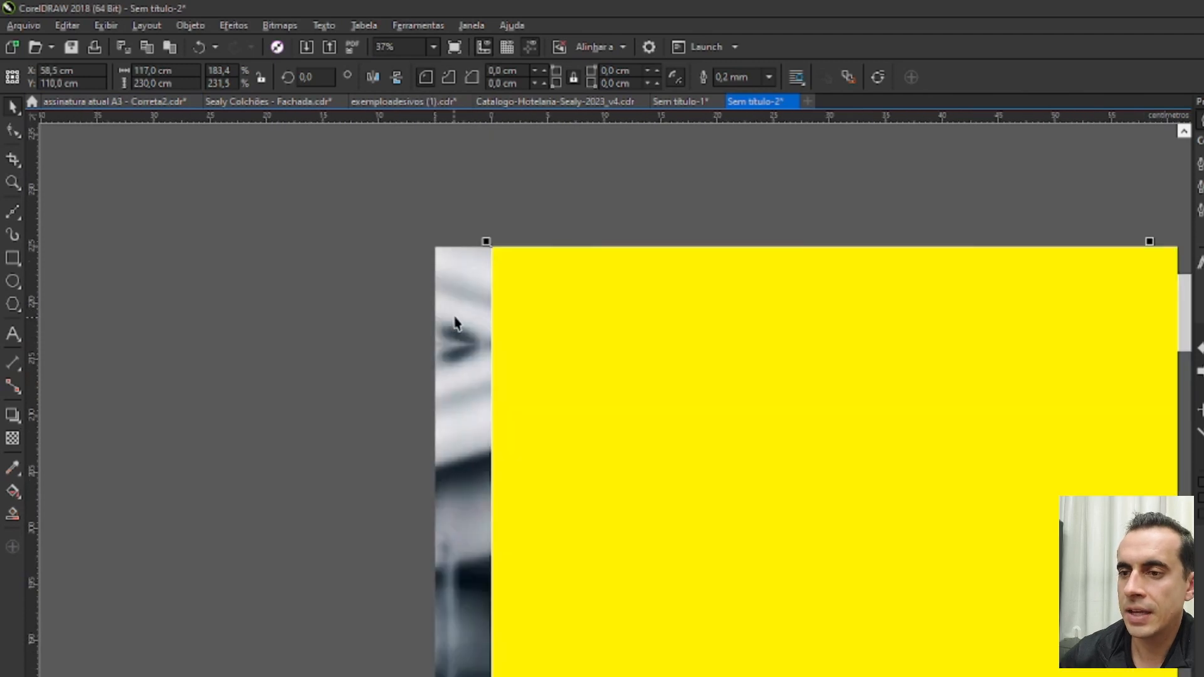
left_click_drag(492, 248, 435, 247)
scroll(429, 232, "down", 1)
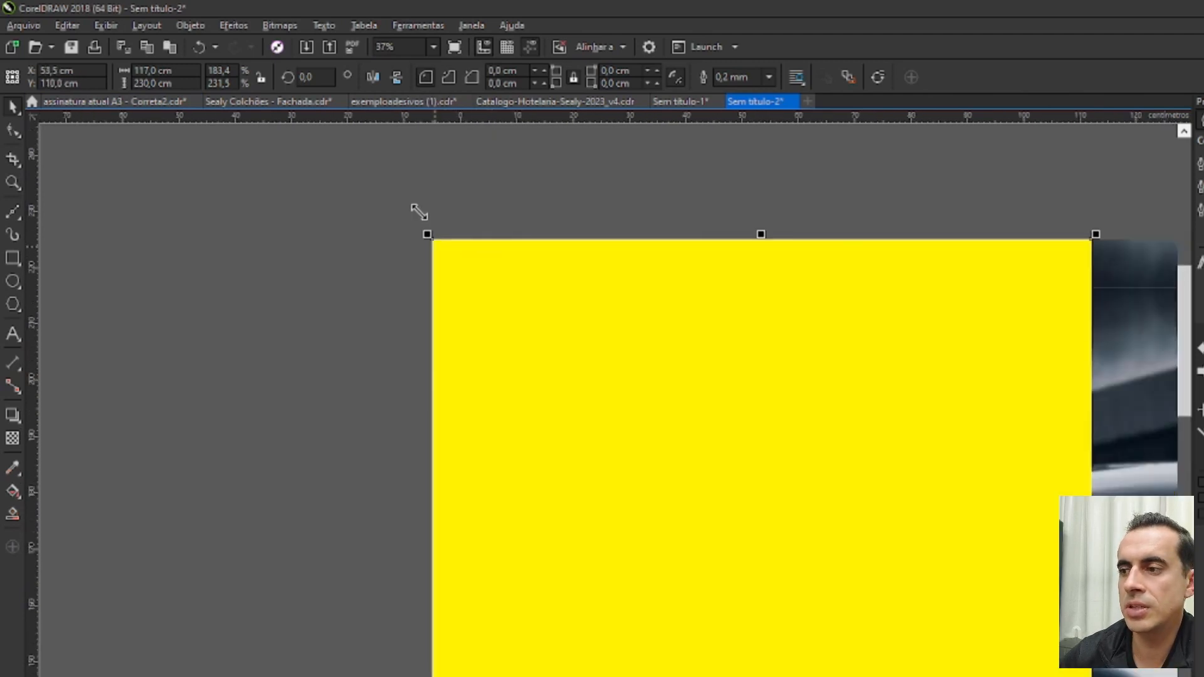
Remove the first panel's yellow fill and give it a yellow outline so the photo shows through
scroll(419, 212, "down", 2)
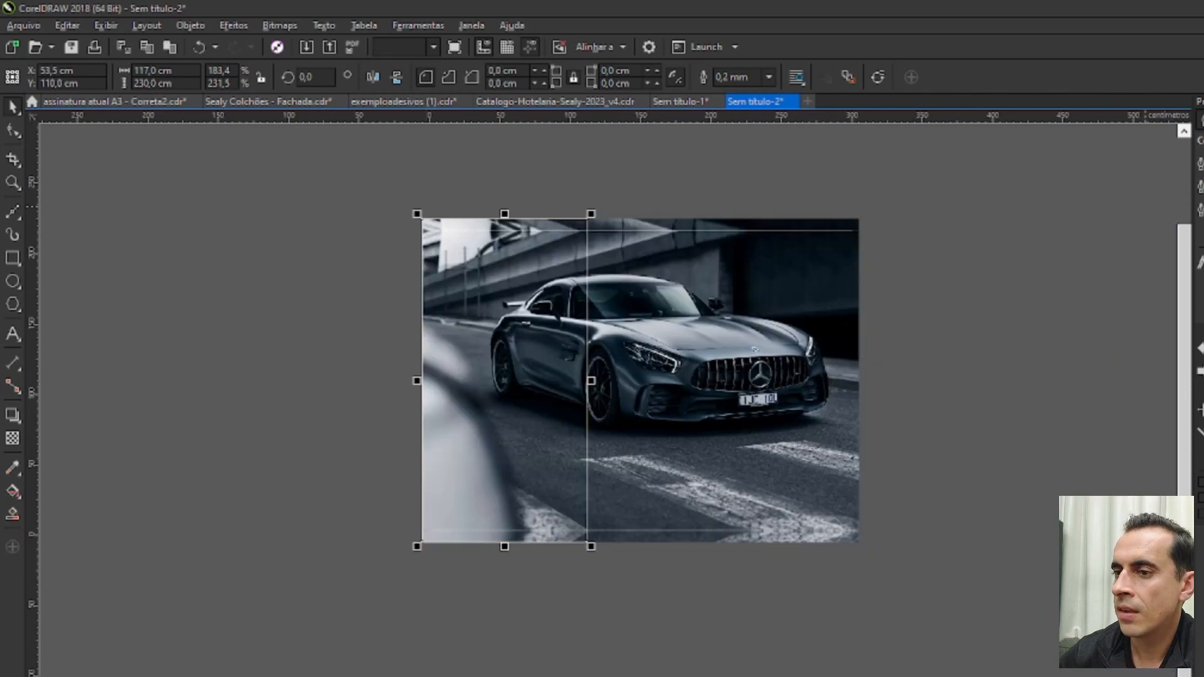
scroll(471, 280, "up", 1)
scroll(471, 279, "down", 1)
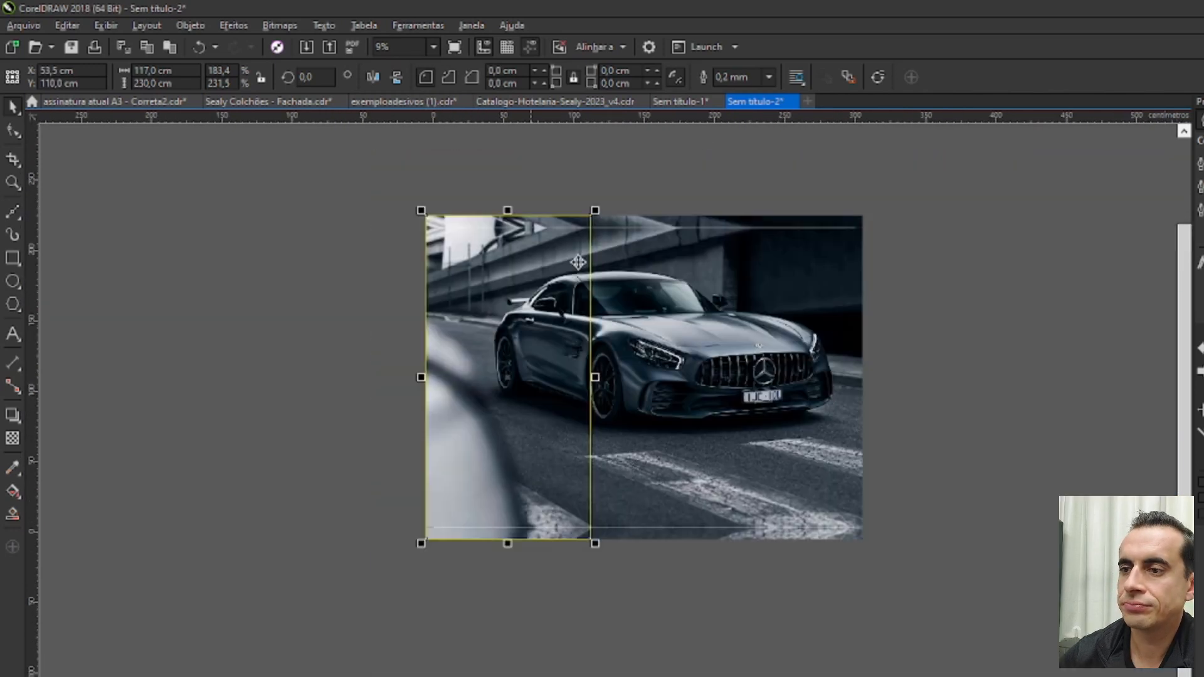
Add a page-sized 300 x 220 cm rectangle to compare the 5 cm bleed around it, and remove the rectangle
left_click(684, 258)
double_click(14, 257)
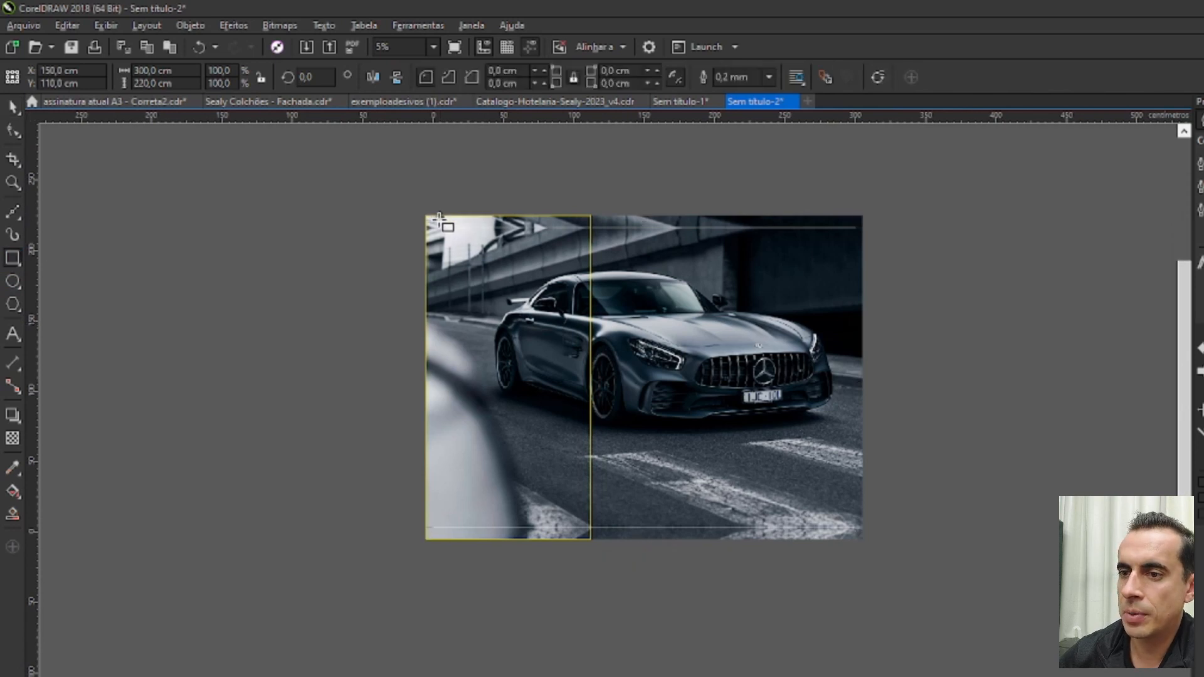
scroll(439, 221, "up", 1)
left_click(491, 213)
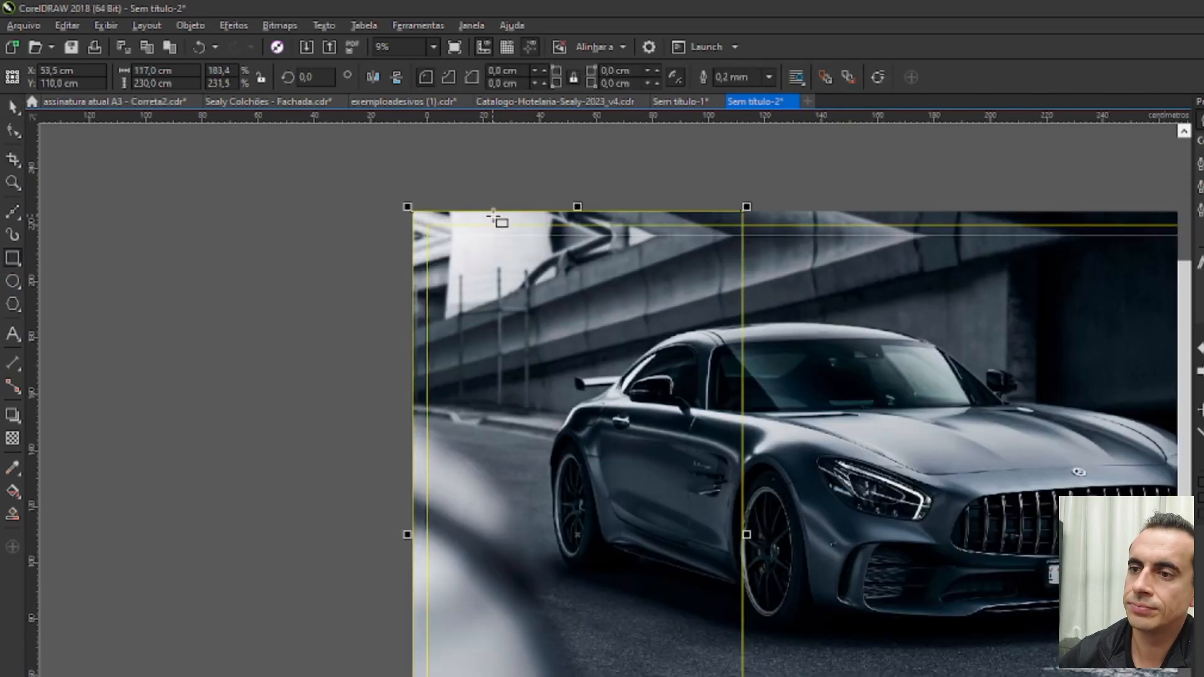
scroll(431, 217, "up", 1)
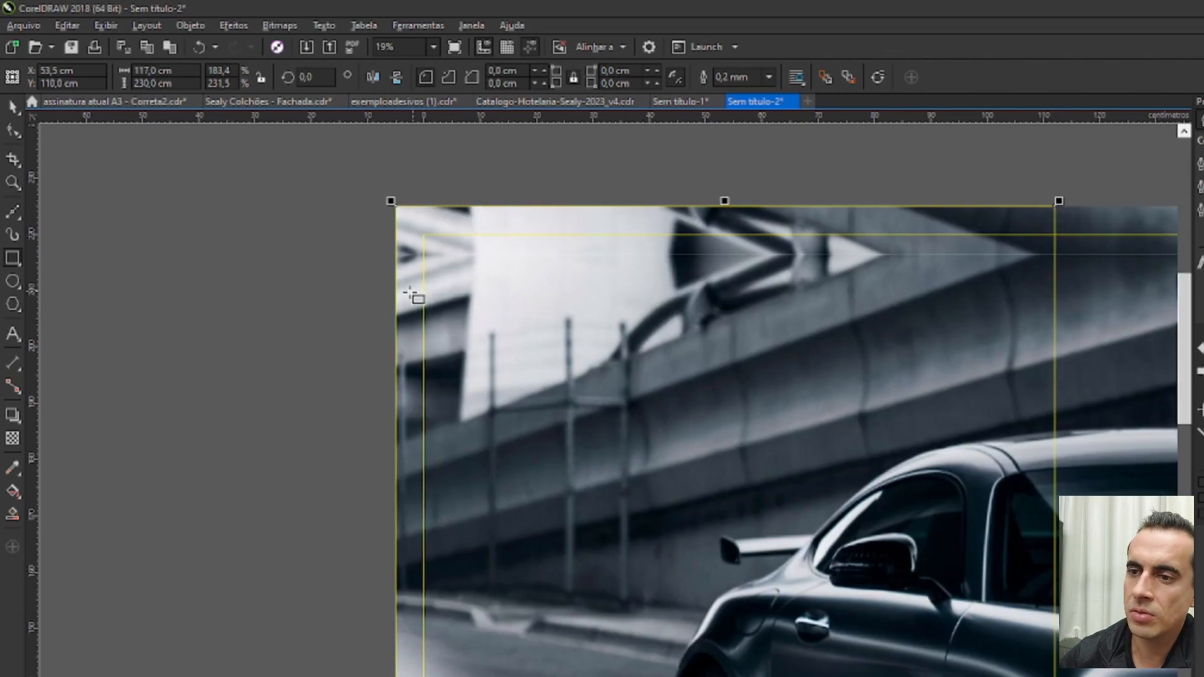
scroll(567, 167, "down", 2)
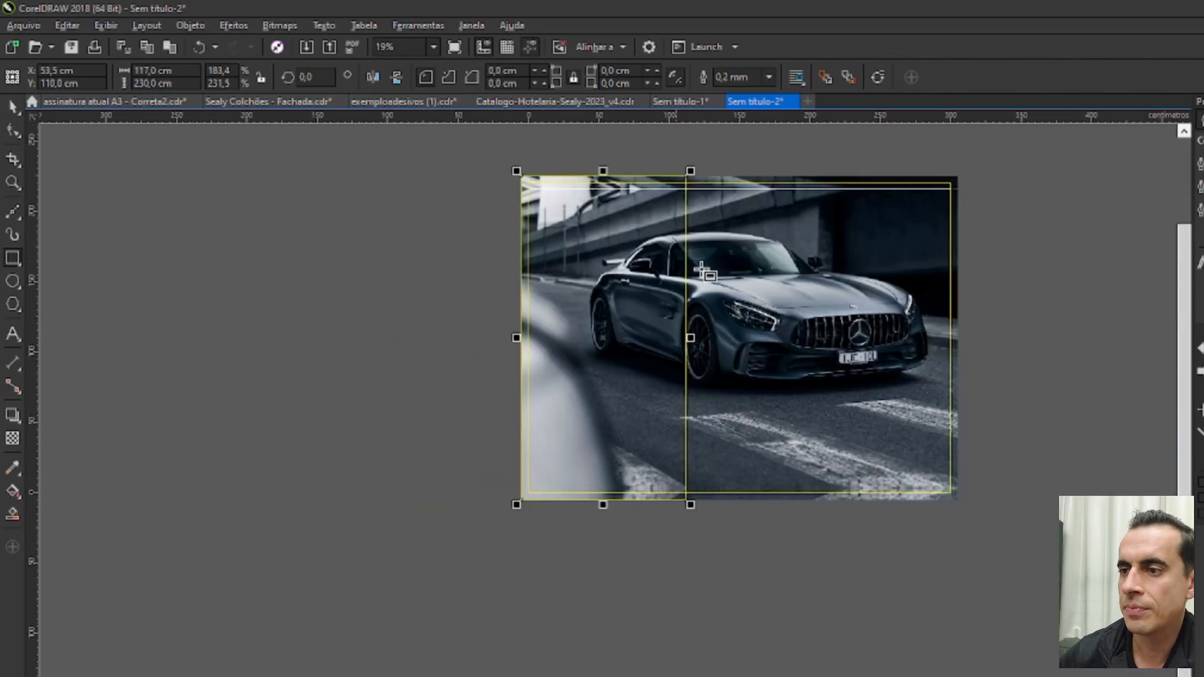
key("space")
left_click(806, 262)
Duplicate the first 117 x 230 cm panel by mirroring it horizontally, placing the copy flush against its right edge
left_click(597, 246)
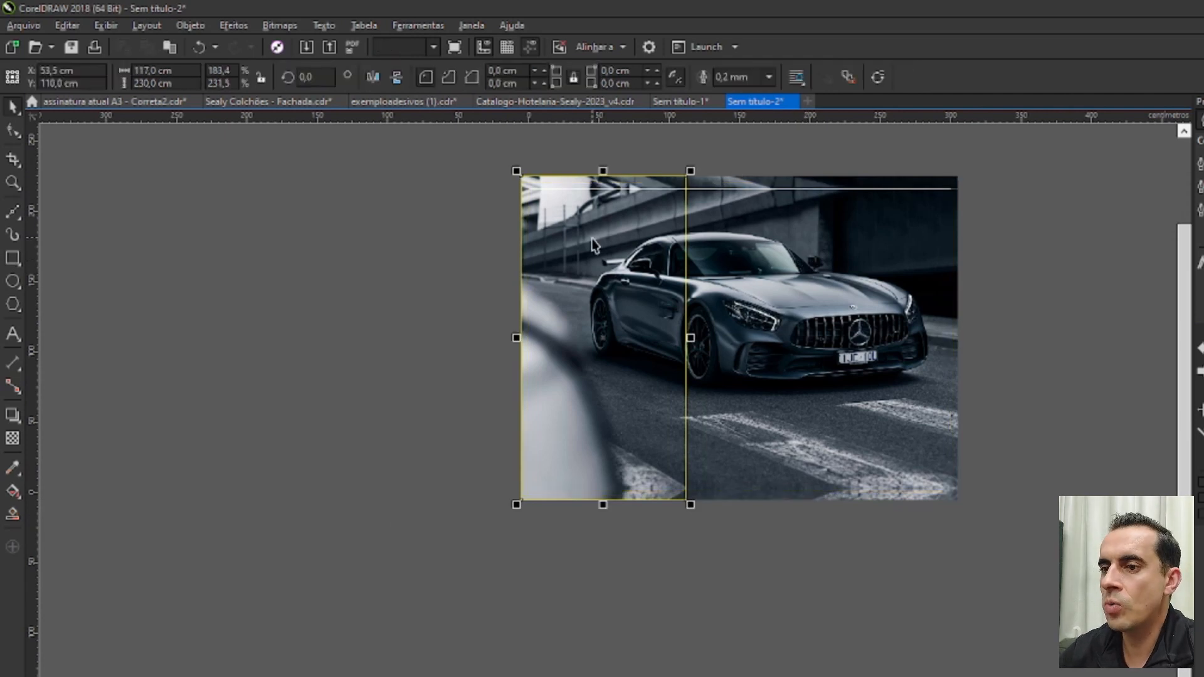
left_click_drag(517, 339, 502, 276)
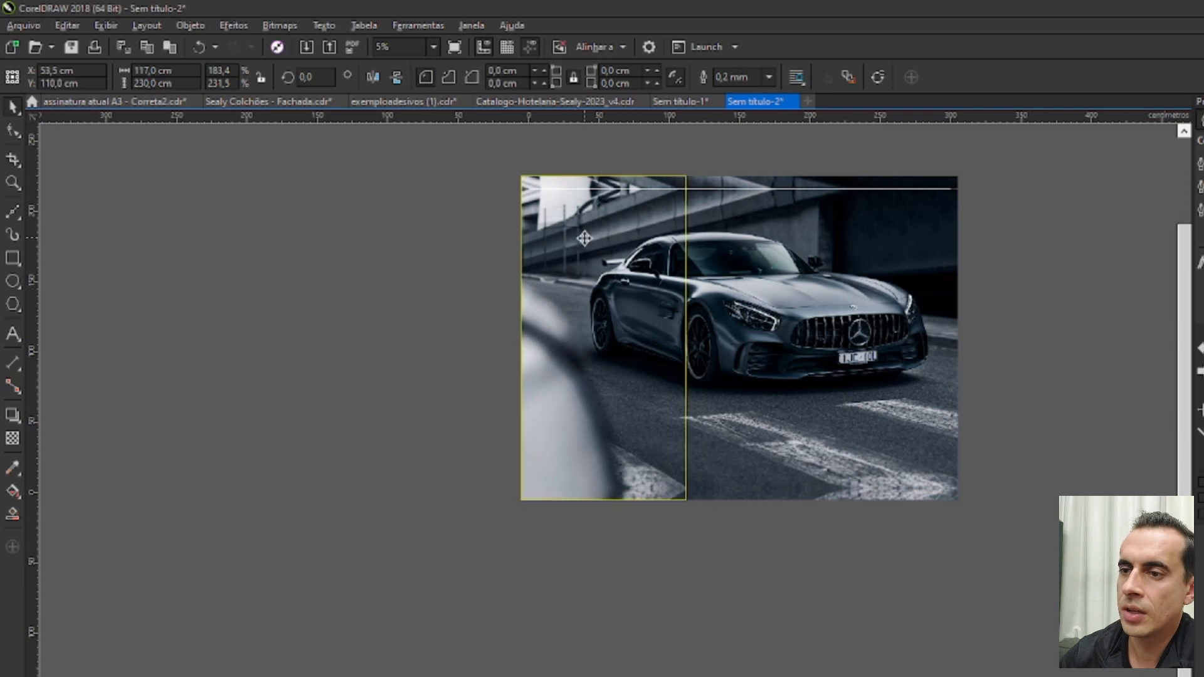
left_click_drag(515, 339, 748, 324)
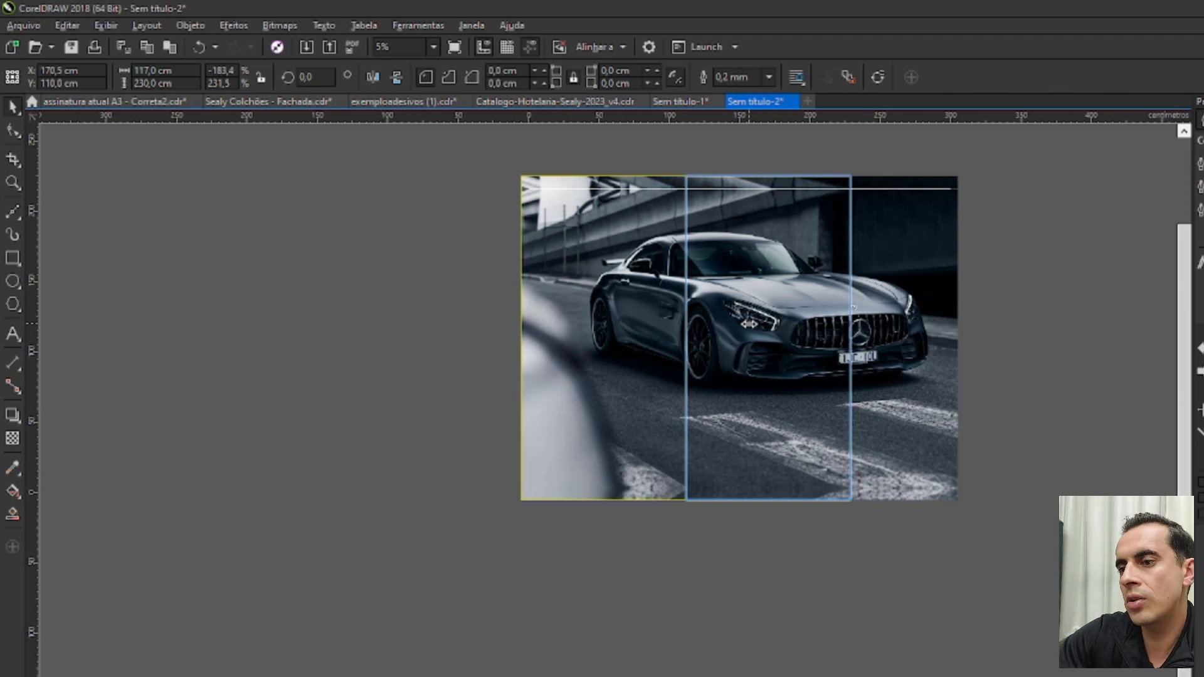
left_click_drag(748, 324, 761, 319)
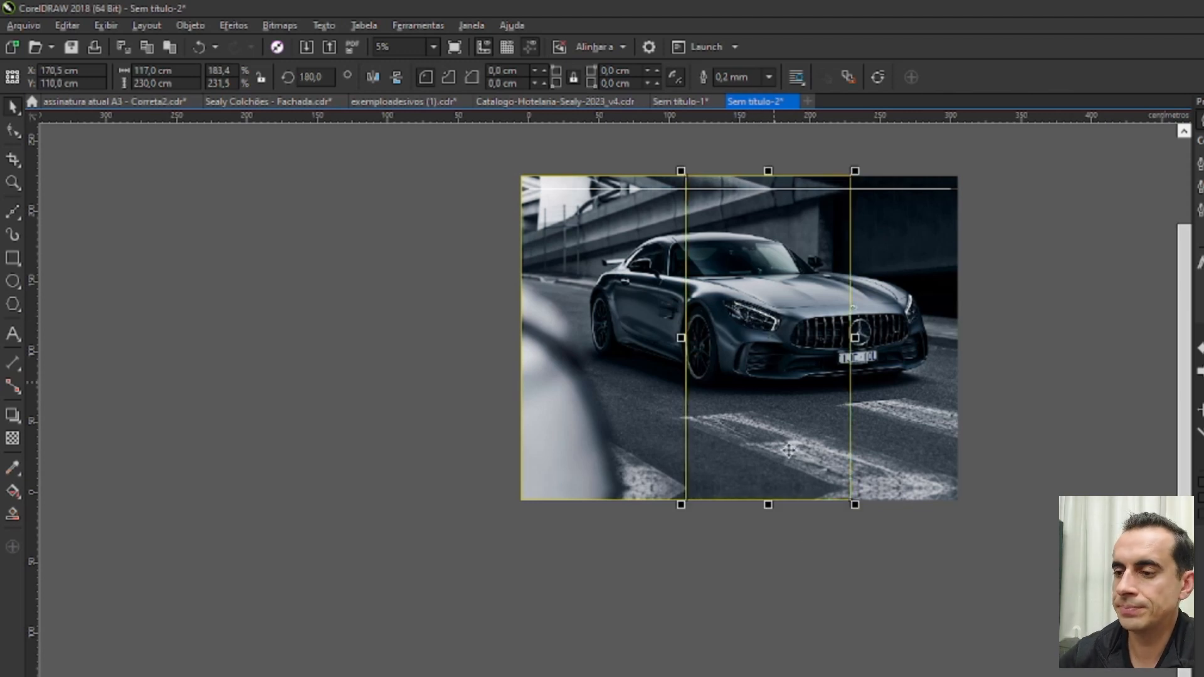
Set the nudge distance to 2 cm and nudge the second panel left once so it overlaps the first panel
left_click(800, 560)
scroll(684, 182, "up", 4)
scroll(684, 182, "up", 4)
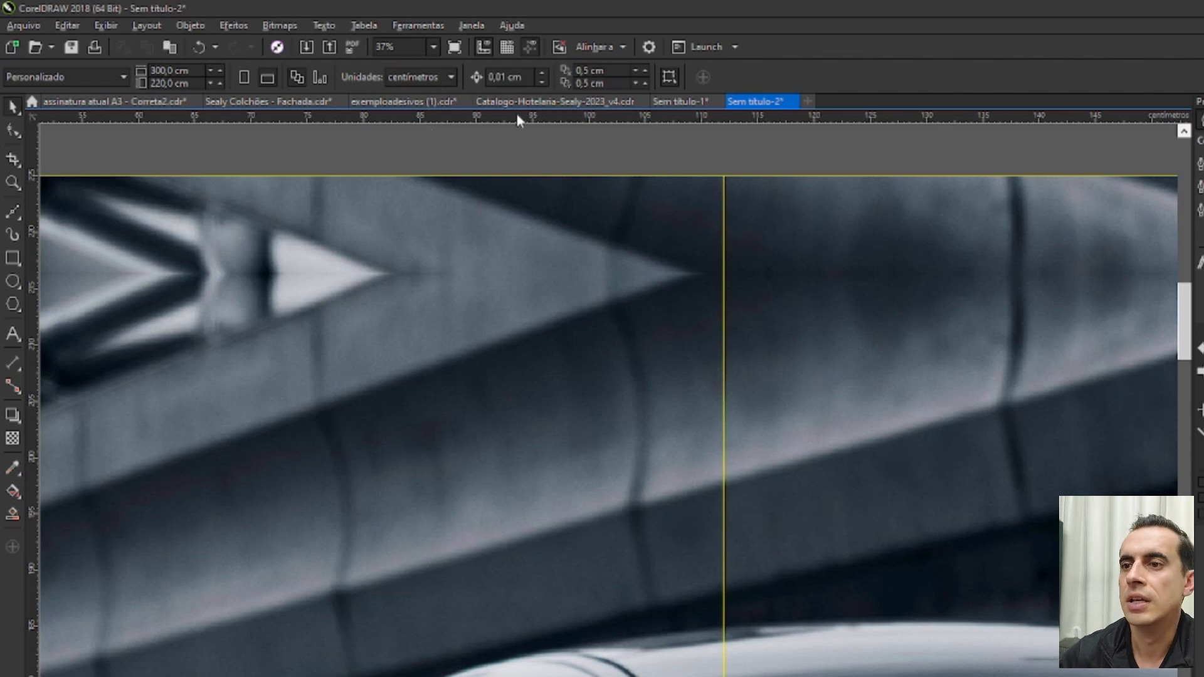
left_click_drag(528, 75, 489, 82)
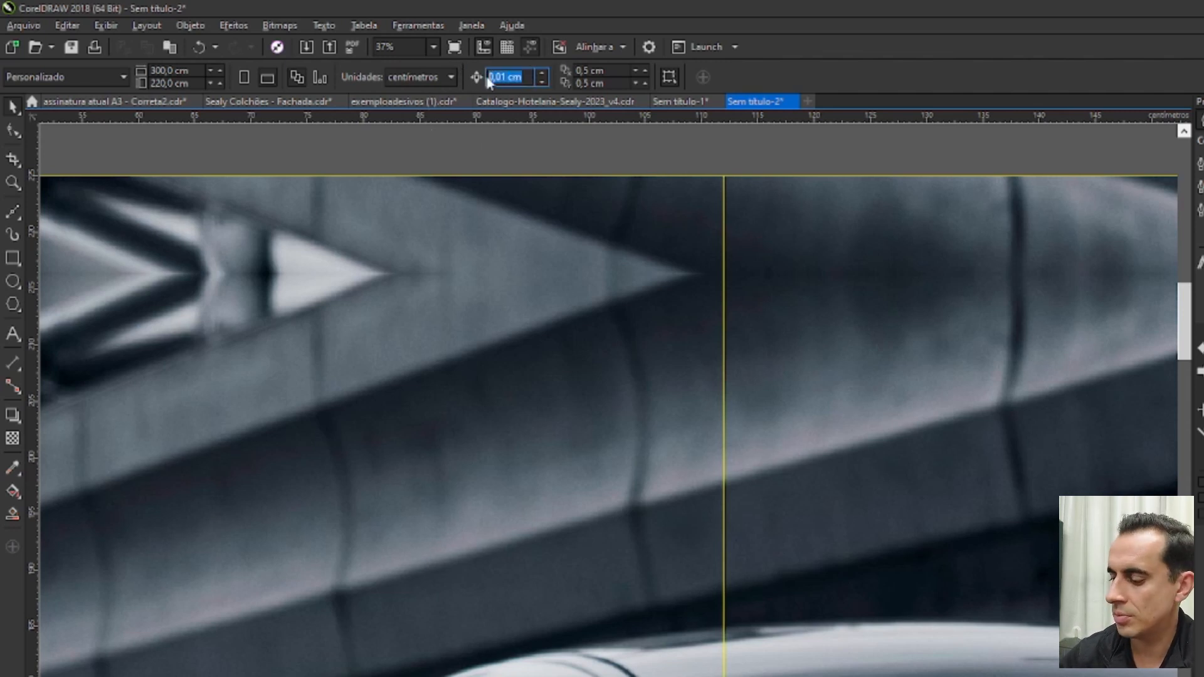
type("2")
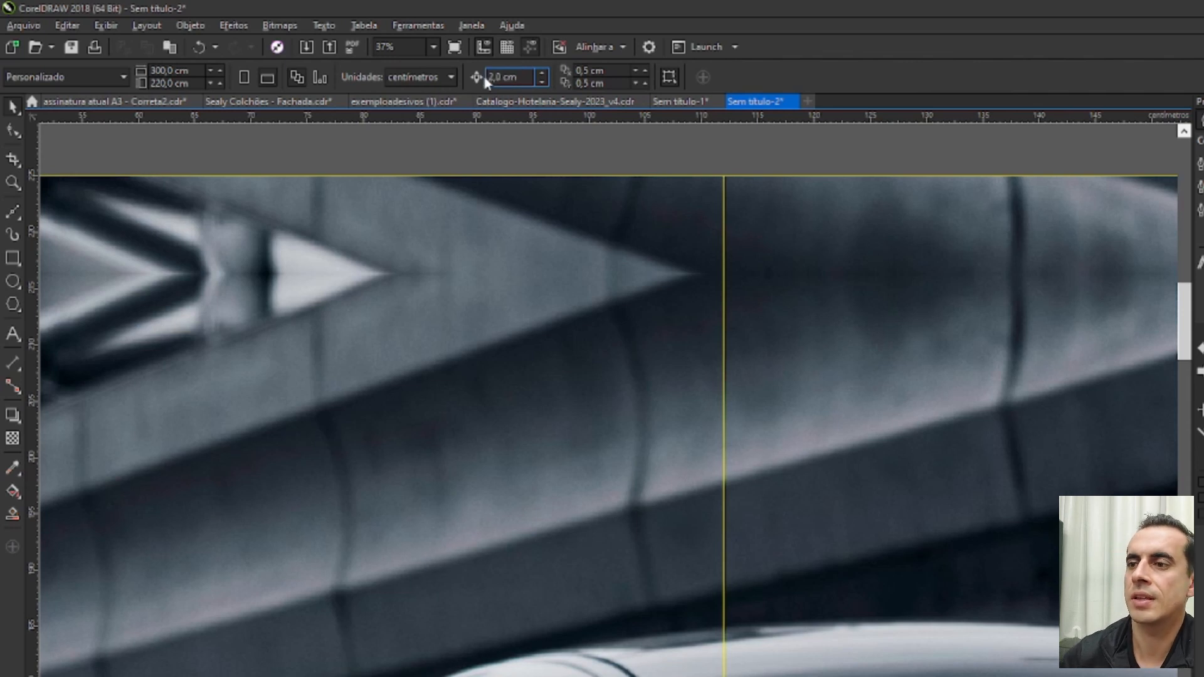
scroll(462, 148, "down", 5)
left_click(591, 240)
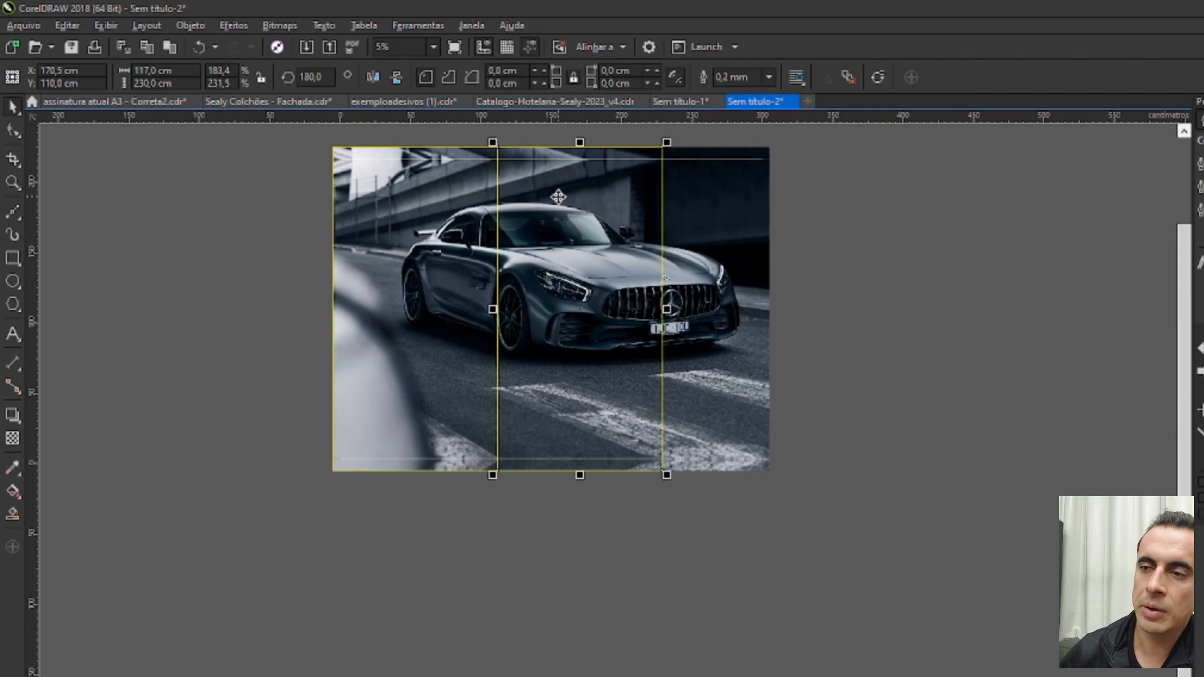
key("Left")
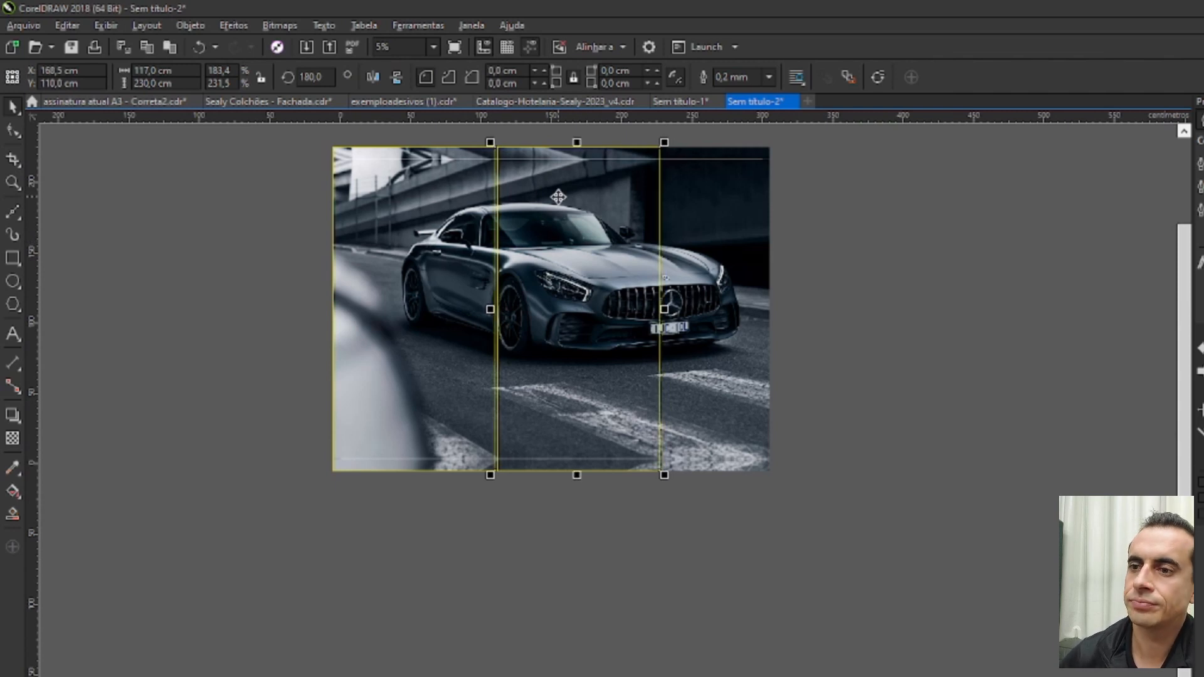
Draw a small trial rectangle at the overlap of the first two panels and undo it
scroll(498, 148, "up", 5)
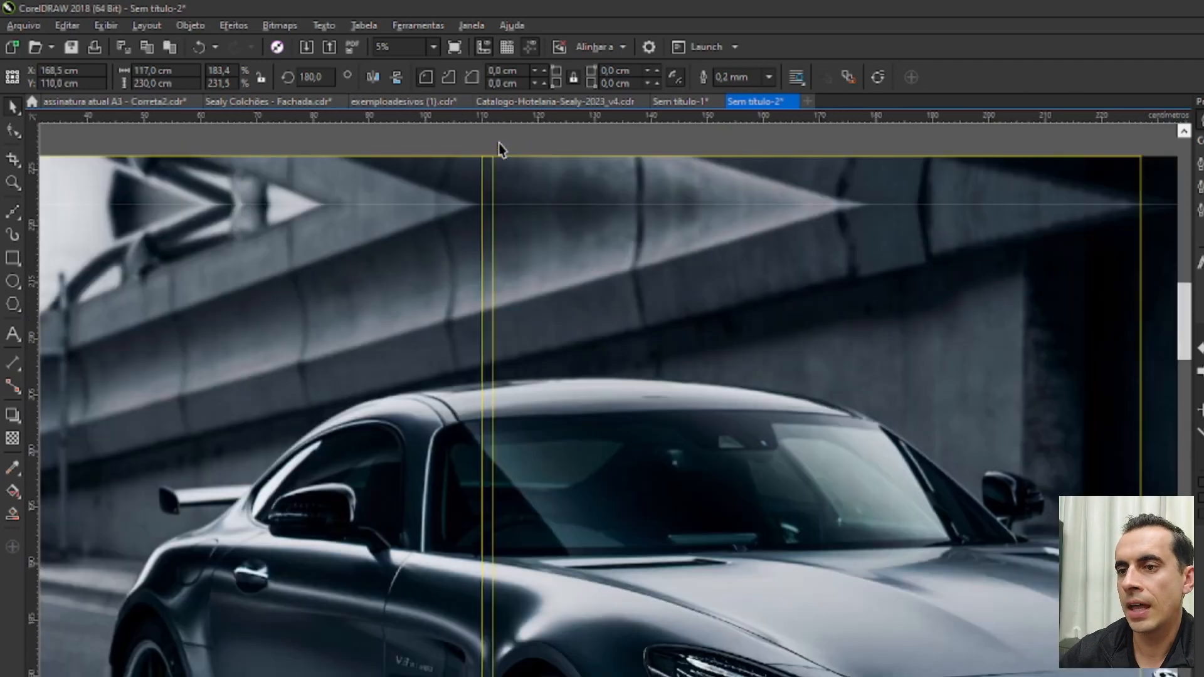
key("F6")
left_click_drag(489, 188, 464, 216)
key("ctrl+z")
scroll(484, 190, "down", 5)
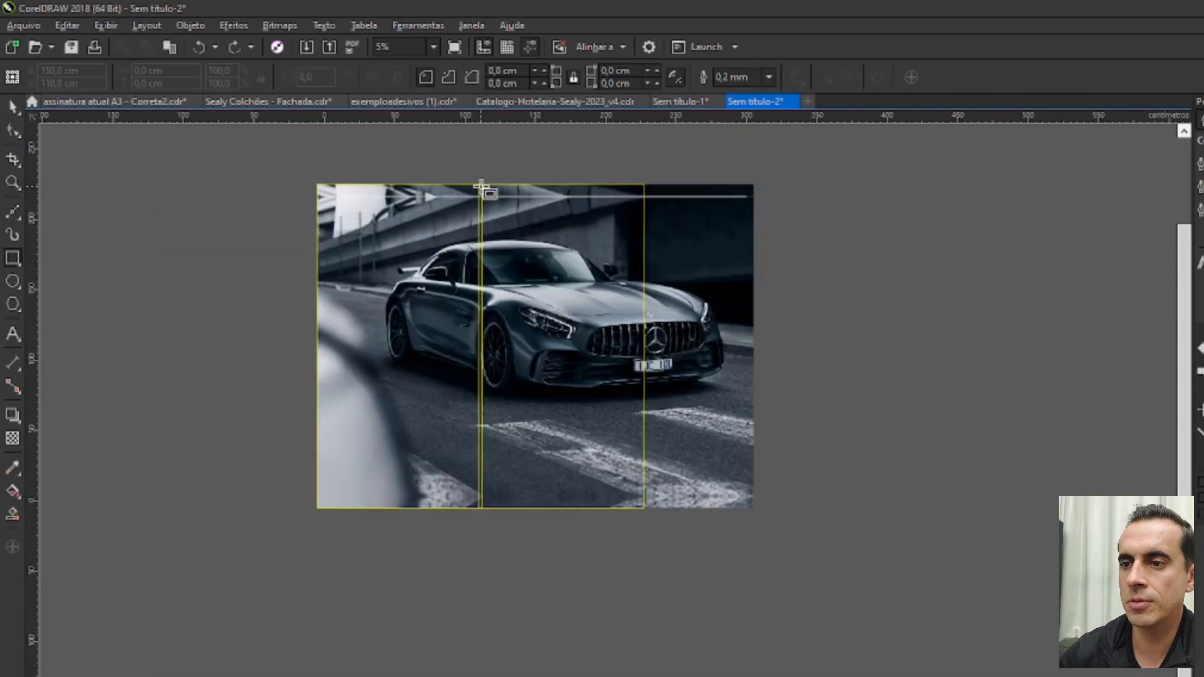
Mirror a copy of the second panel to its right, making it 78 cm wide so it ends at the photo's right edge
key("space")
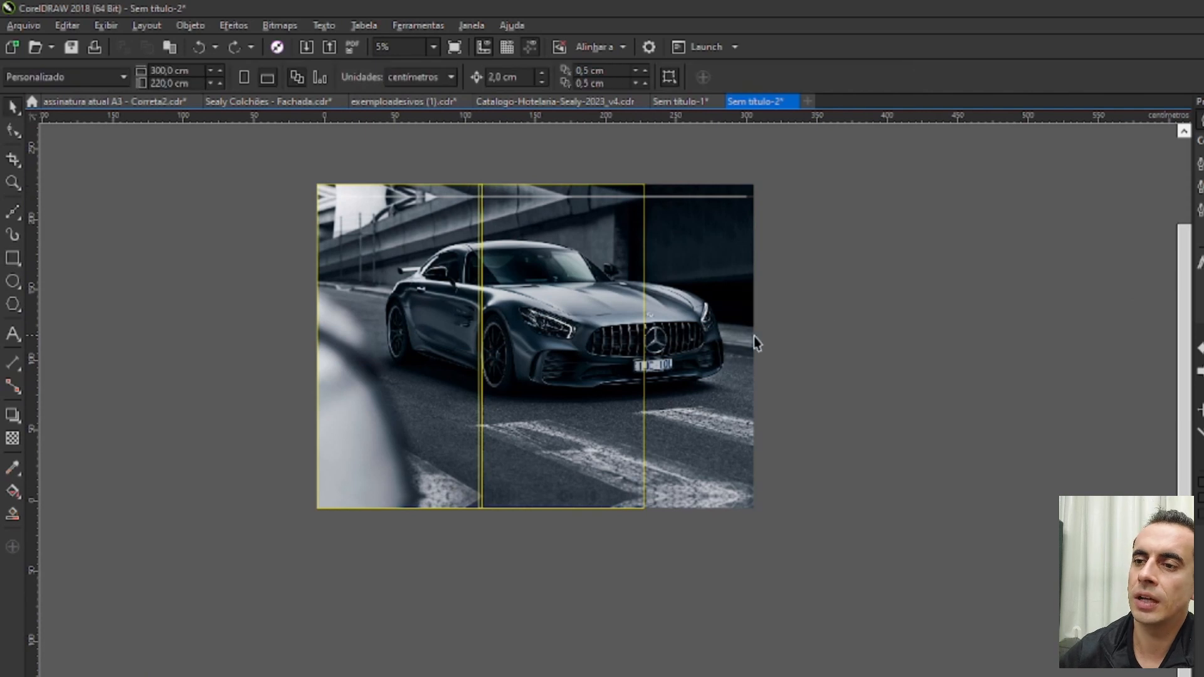
left_click(574, 283)
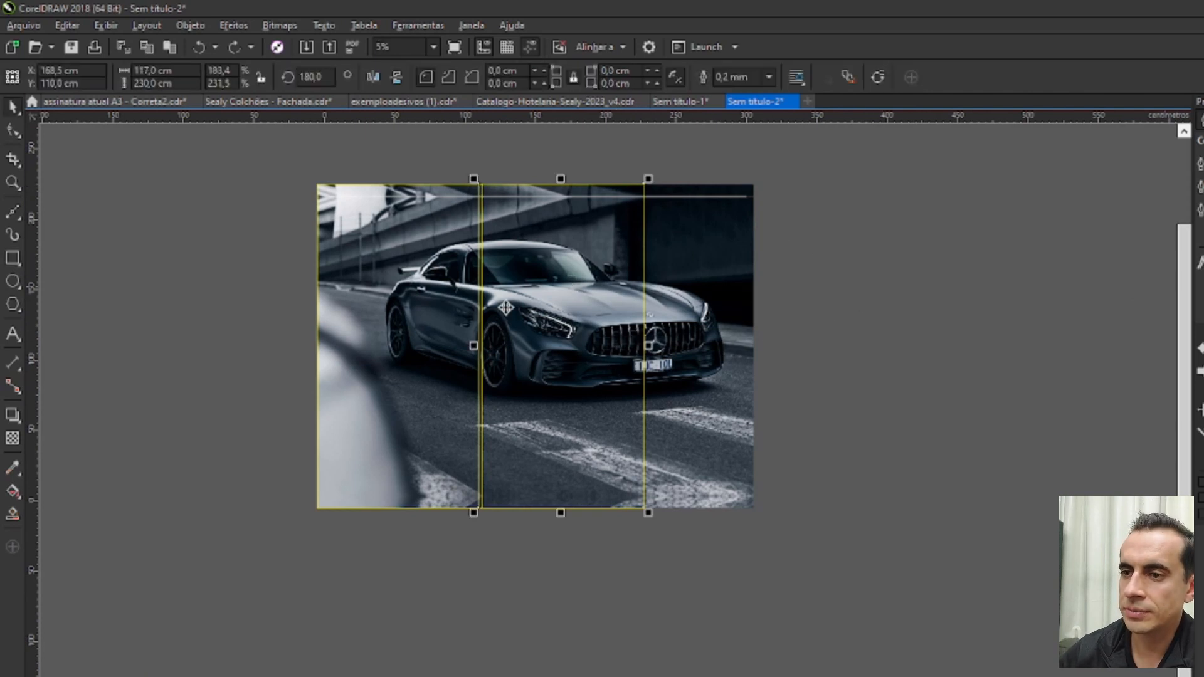
left_click_drag(473, 345, 750, 337)
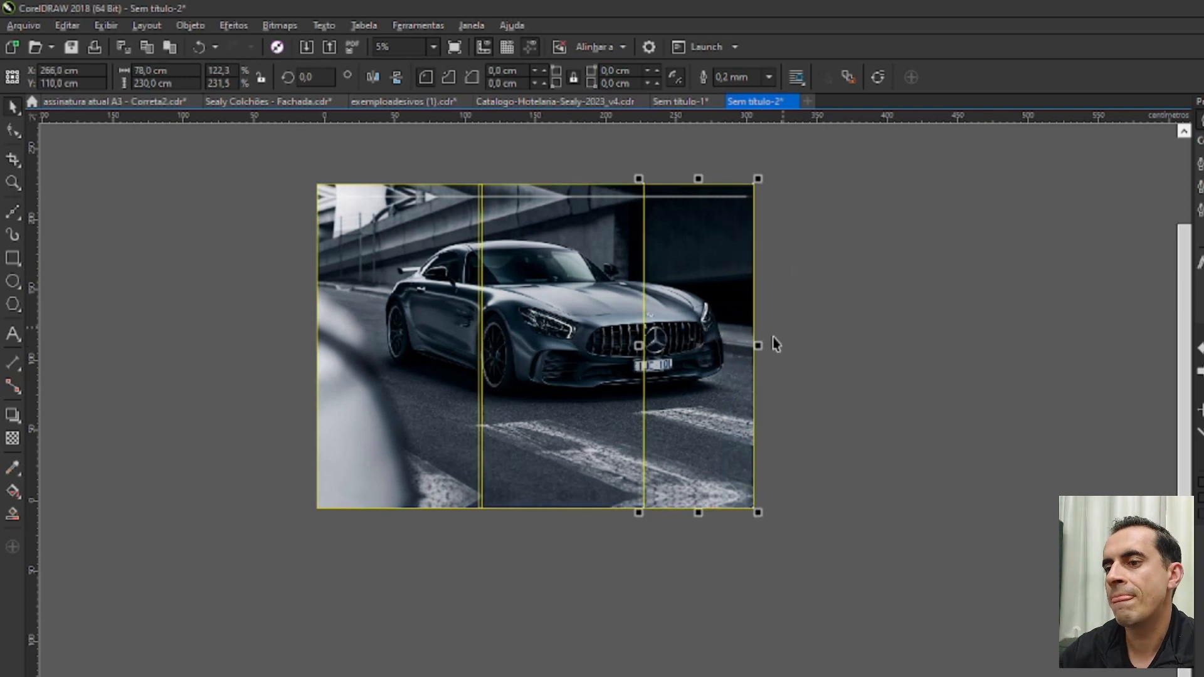
Nudge the third panel 2 cm left so it overlaps the second panel's right edge
scroll(647, 187, "up", 3)
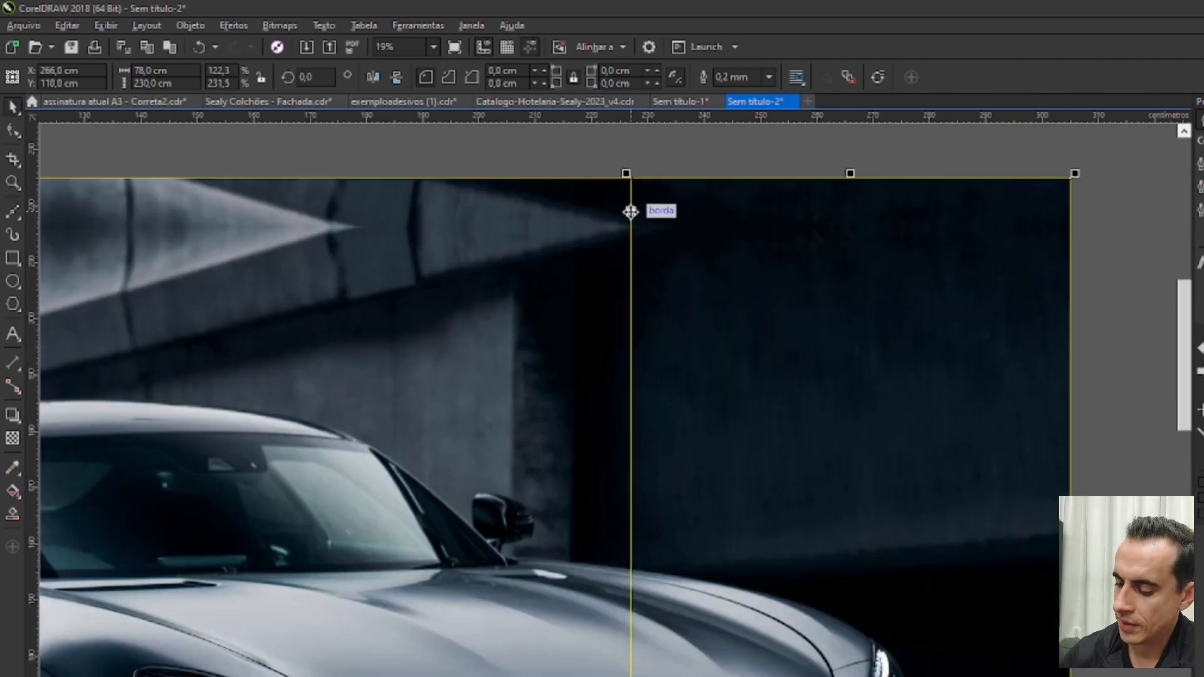
key("Left")
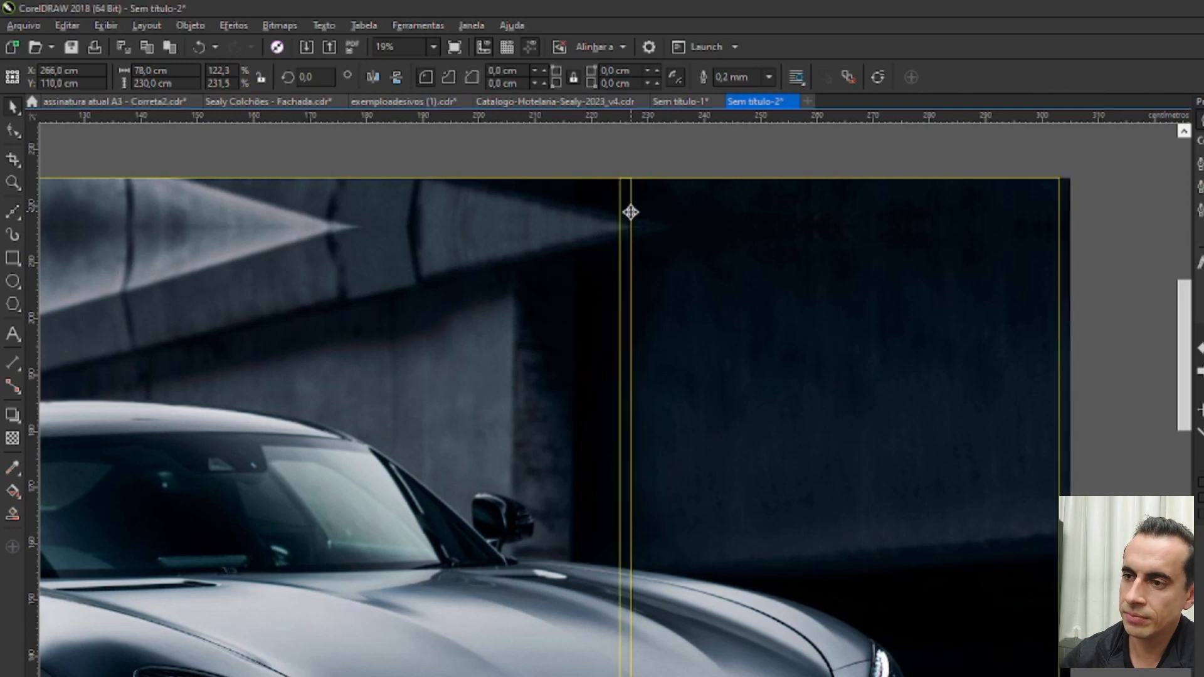
scroll(630, 207, "up", 3)
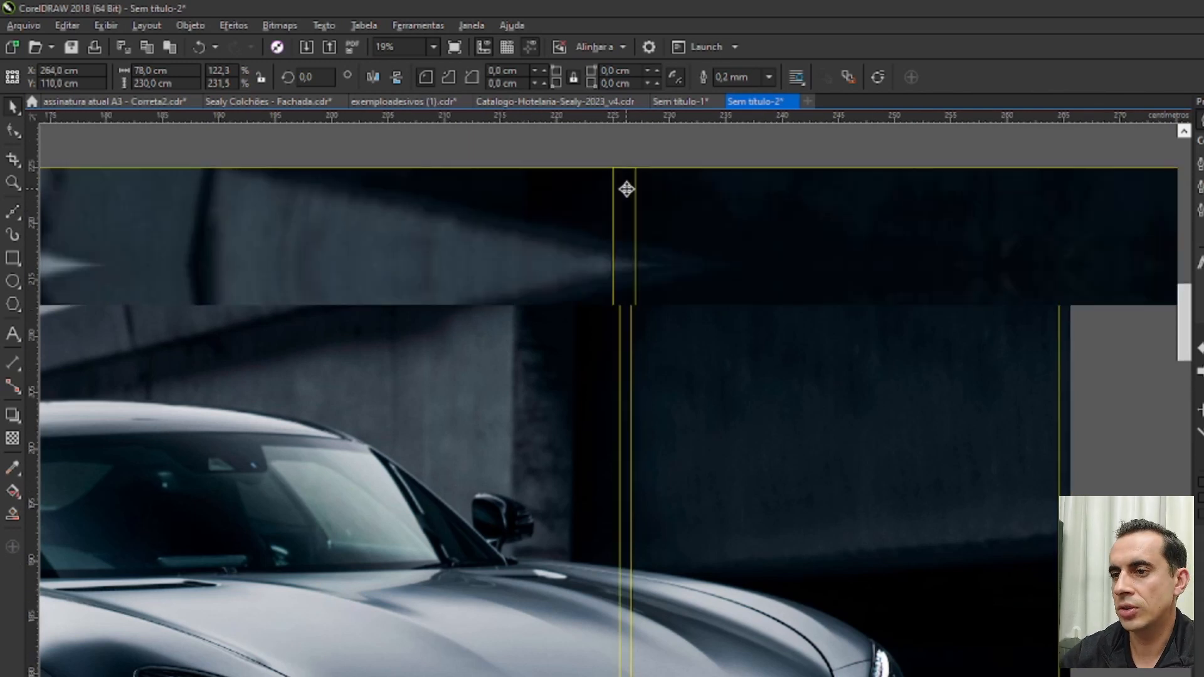
scroll(618, 215, "down", 4)
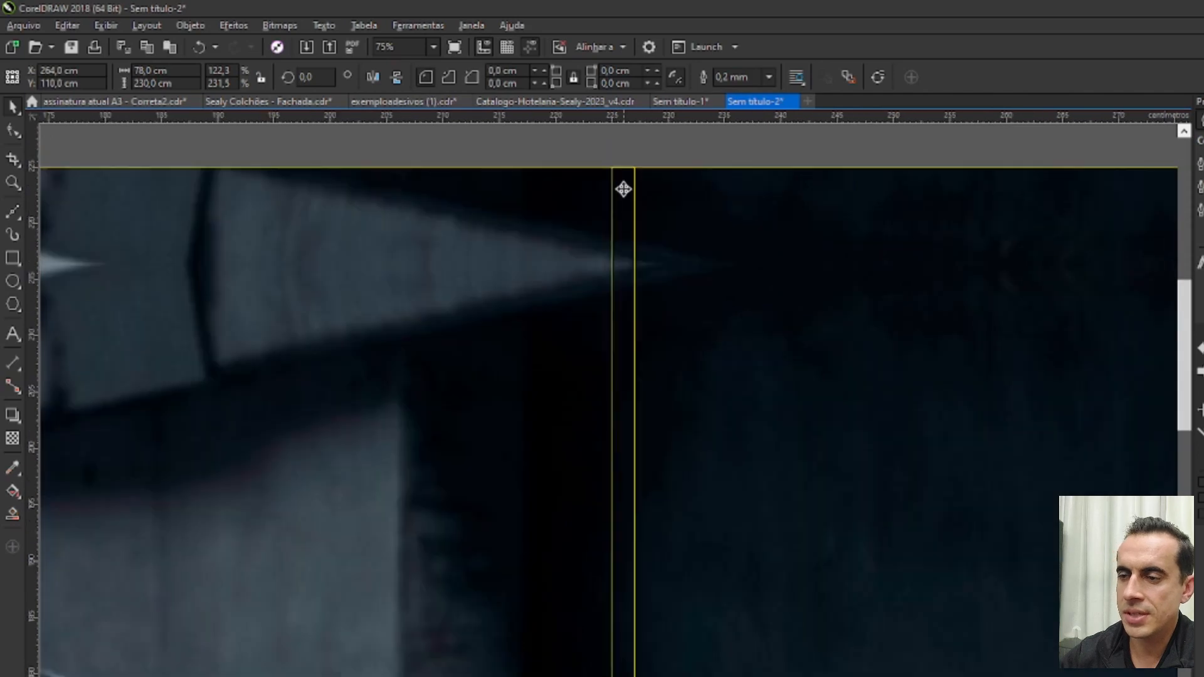
Stretch the third panel's right edge back to the photo's right border, making the panel 80 cm wide
scroll(842, 500, "up", 4)
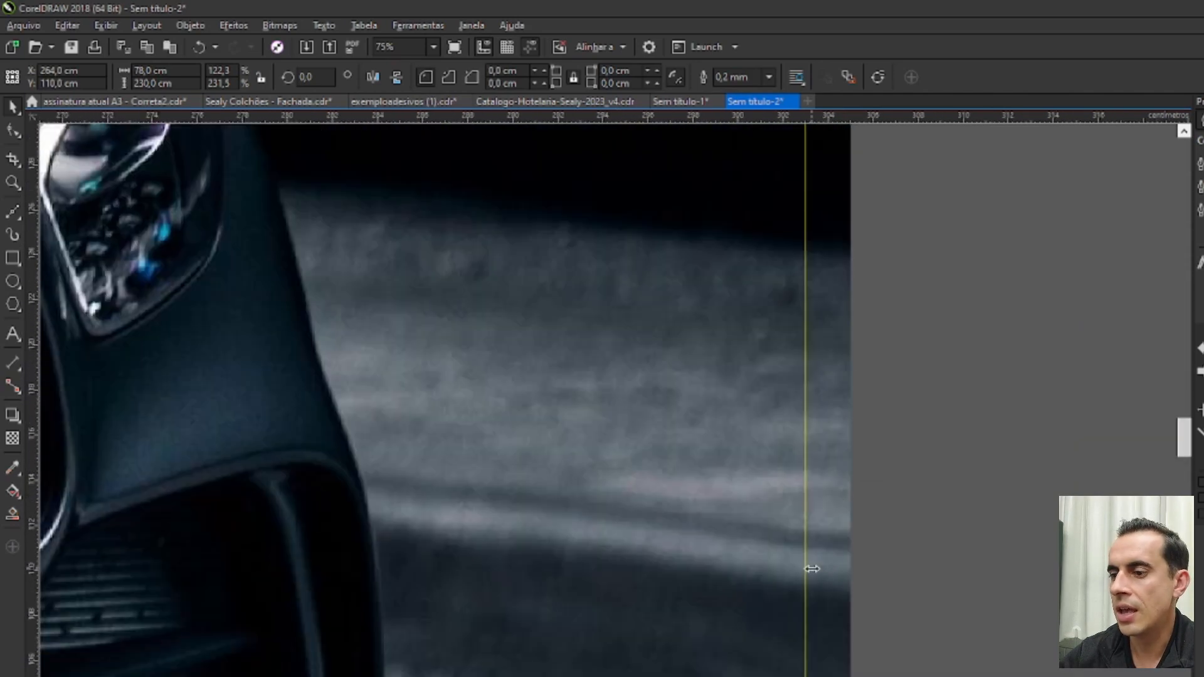
left_click_drag(812, 569, 855, 552)
scroll(854, 533, "down", 2)
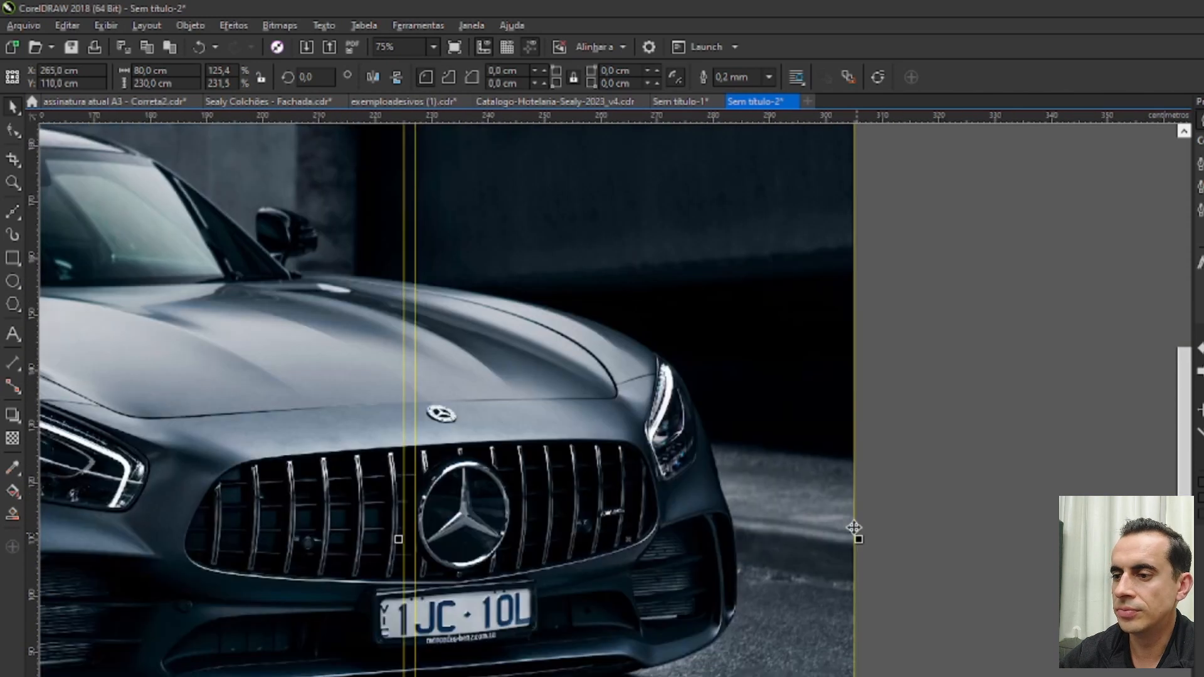
Examine the overlaps between the three panels along the mural's upper edge
scroll(854, 529, "down", 3)
scroll(632, 210, "up", 3)
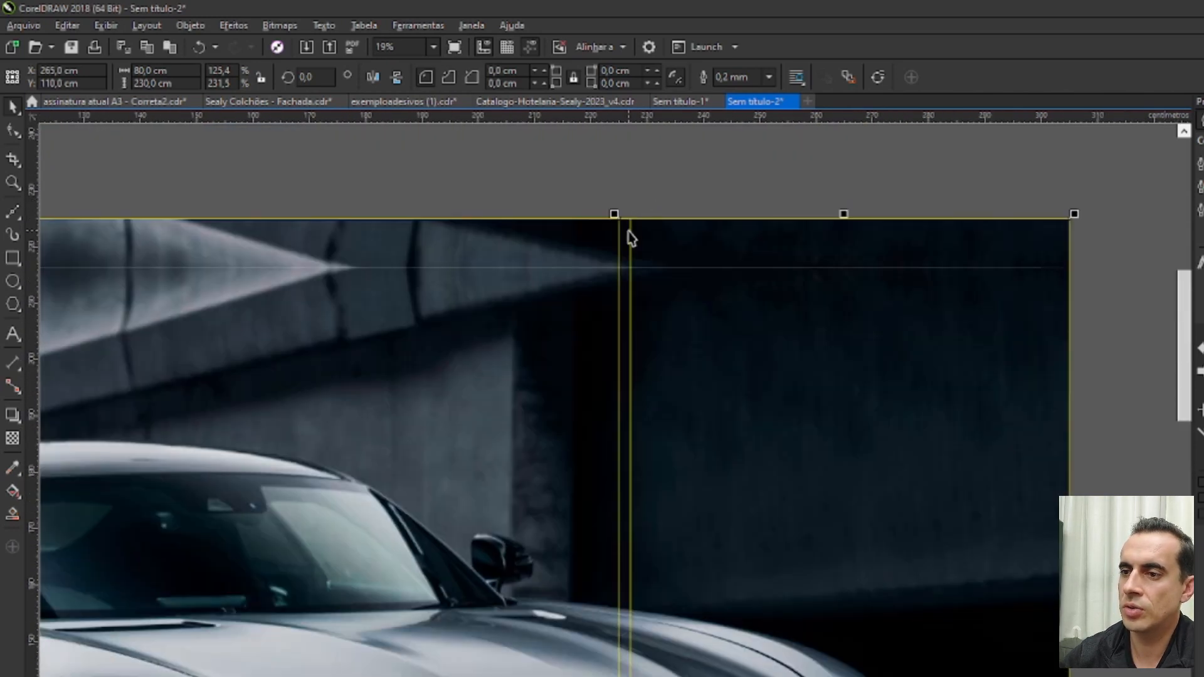
scroll(659, 237, "down", 3)
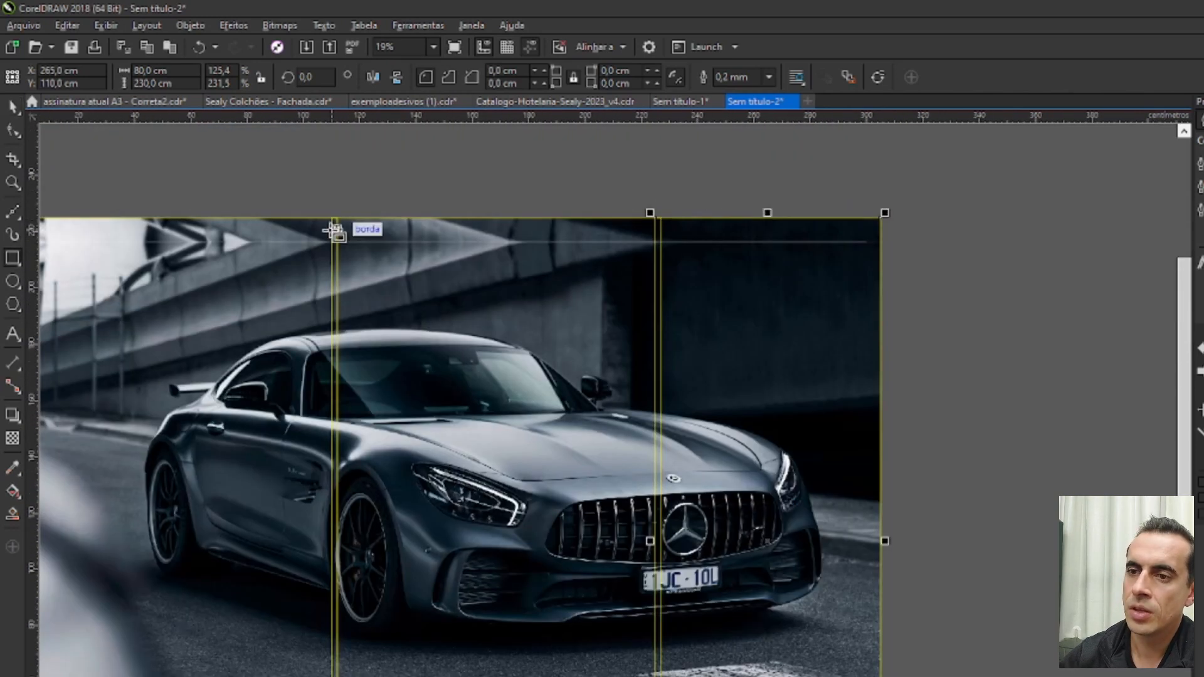
left_click_drag(336, 236, 618, 243)
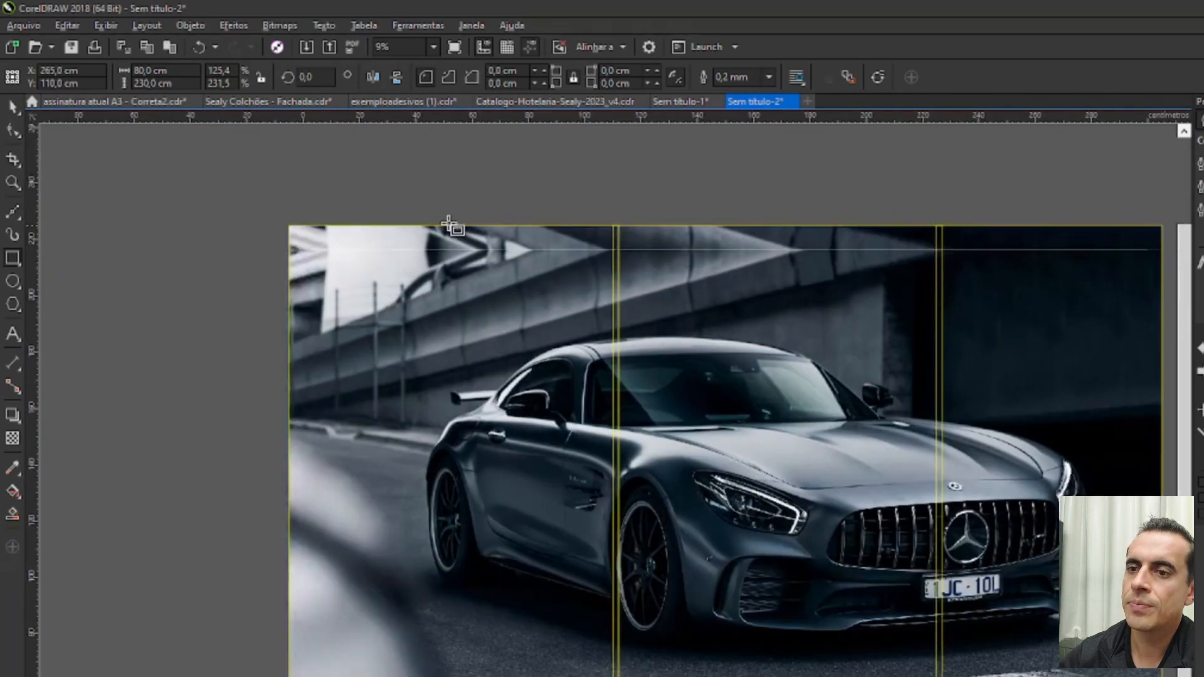
scroll(450, 224, "down", 2)
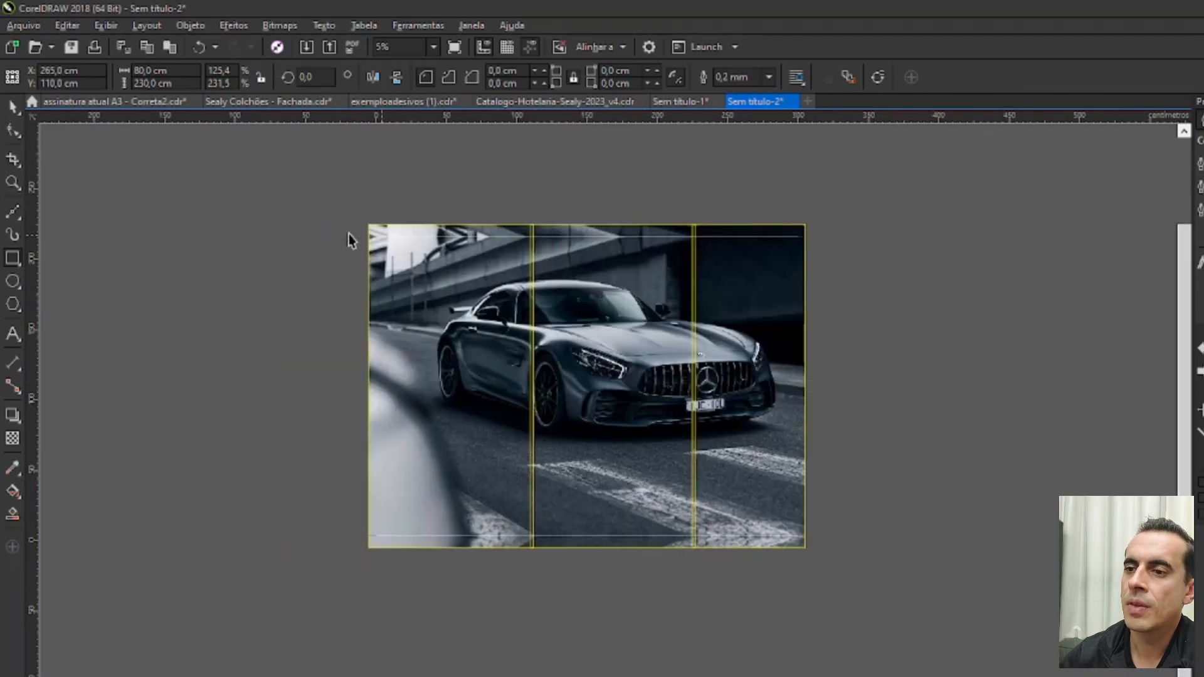
key("space")
left_click(895, 381)
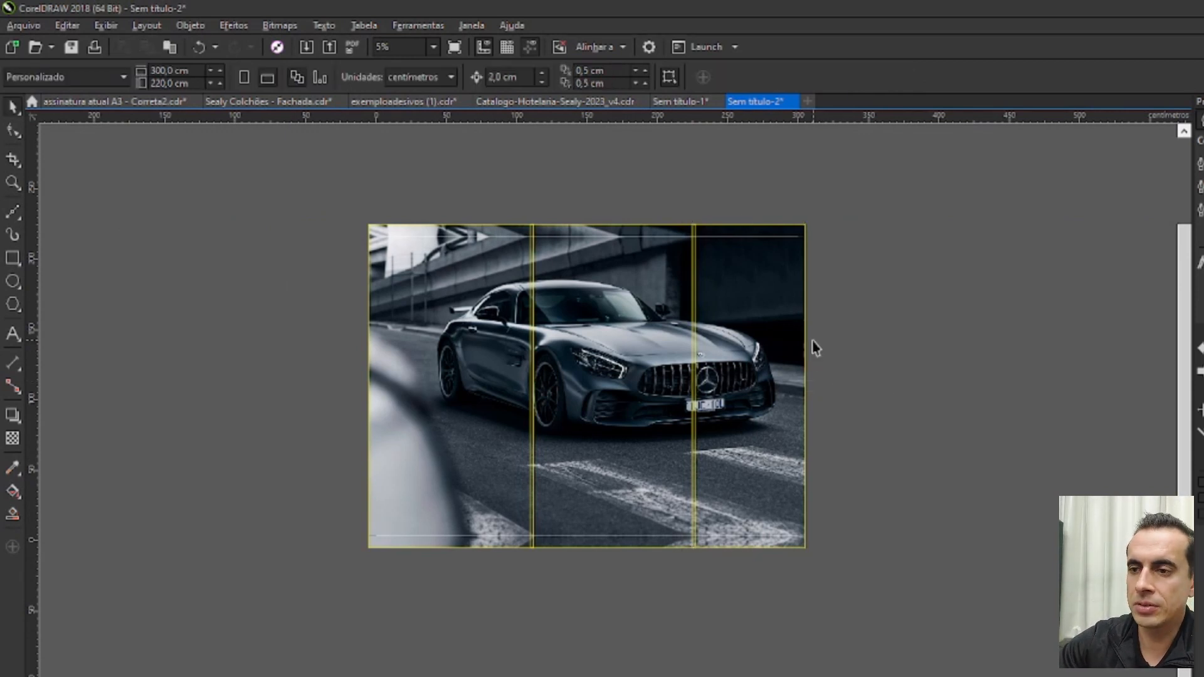
Select the photo with all three panel outlines and place two evenly spaced copies in a row to its right
left_click_drag(841, 209, 292, 653)
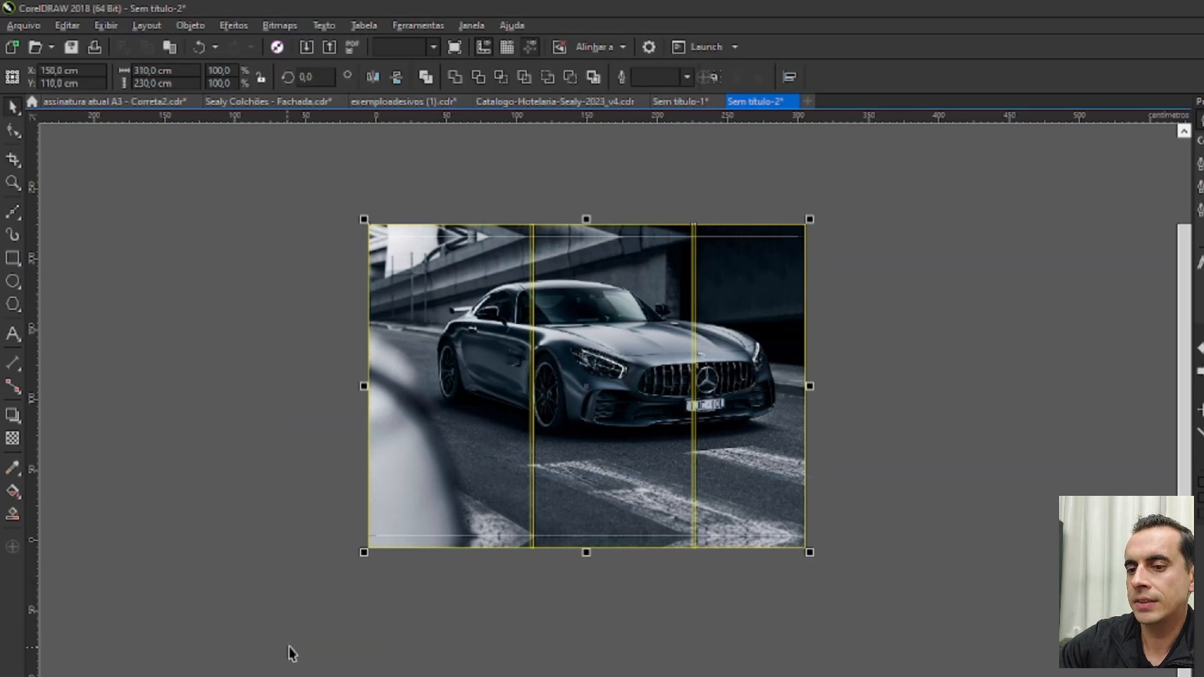
scroll(477, 308, "down", 2)
scroll(478, 306, "up", 1)
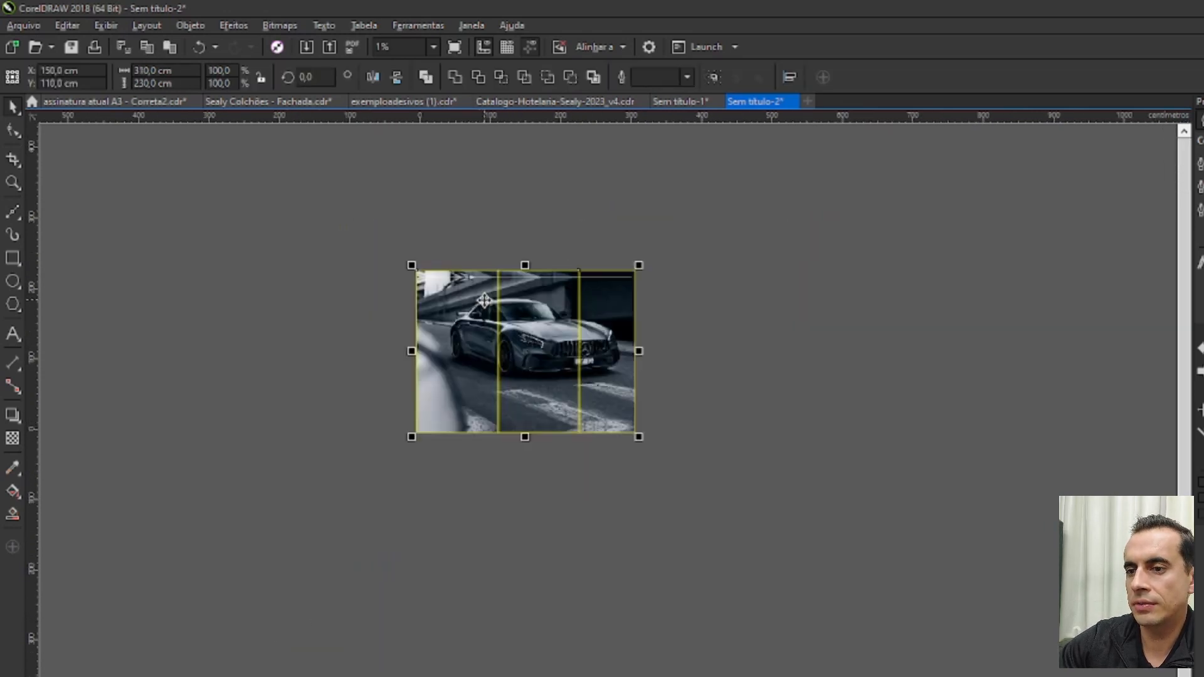
left_click_drag(480, 304, 712, 293)
key("ctrl+r")
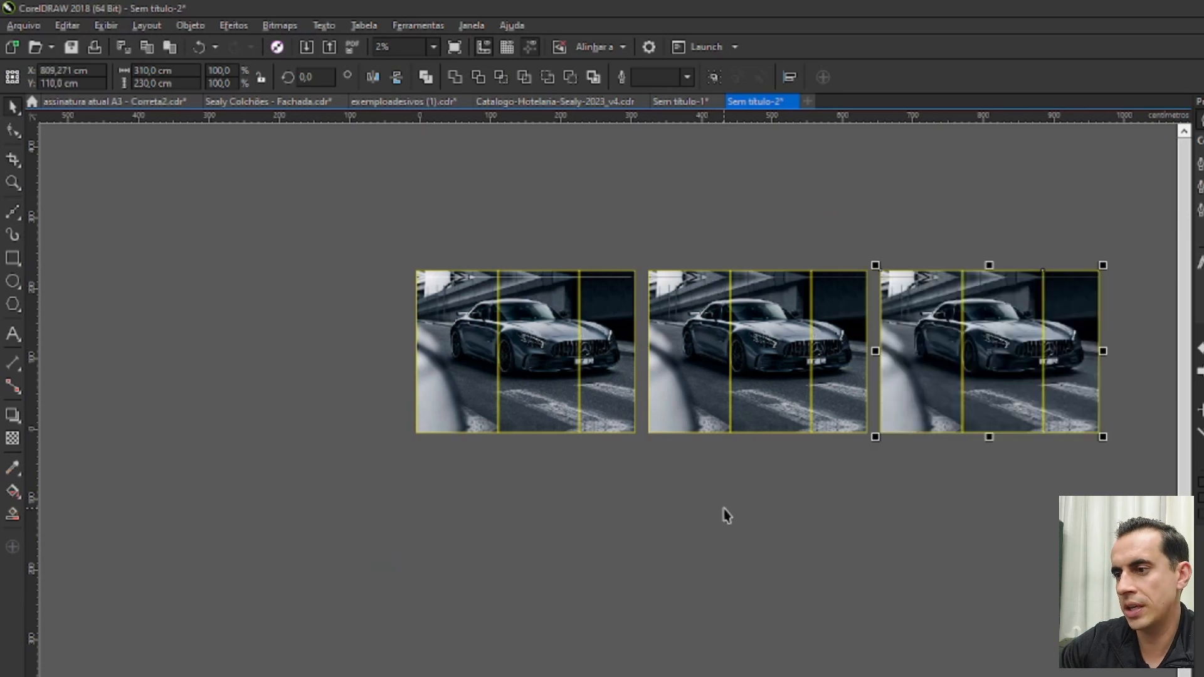
left_click(721, 507)
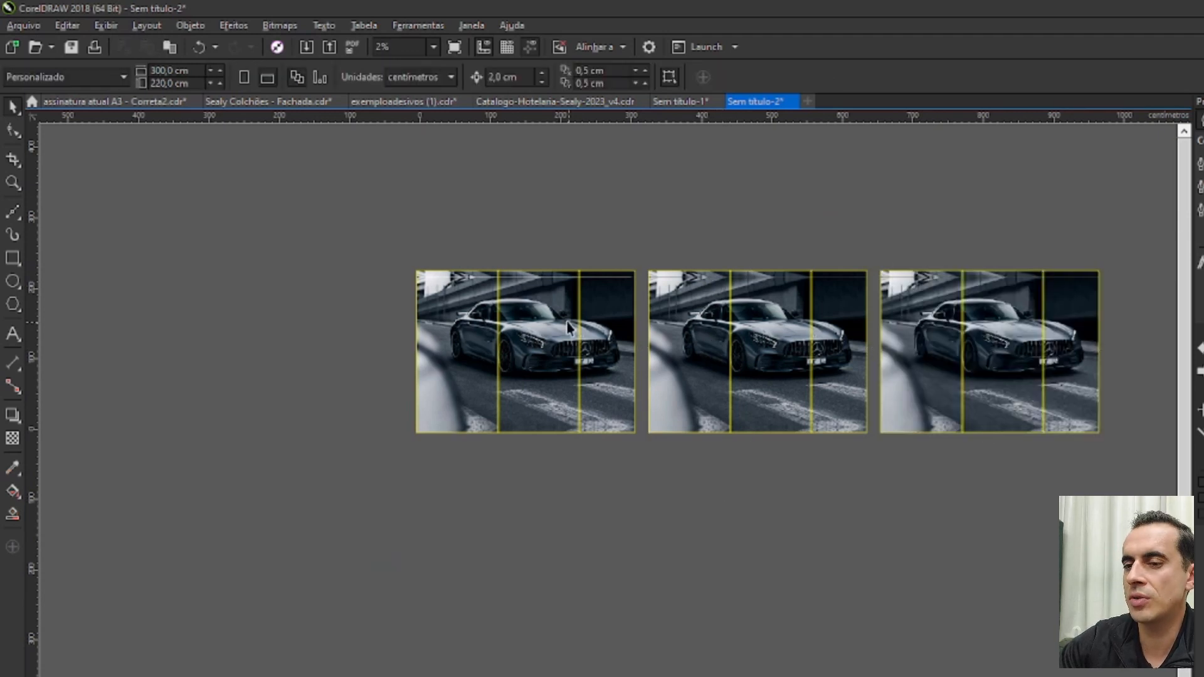
Delete the second and third panel outlines from the first copy of the photo
scroll(566, 320, "up", 1)
scroll(353, 280, "up", 1)
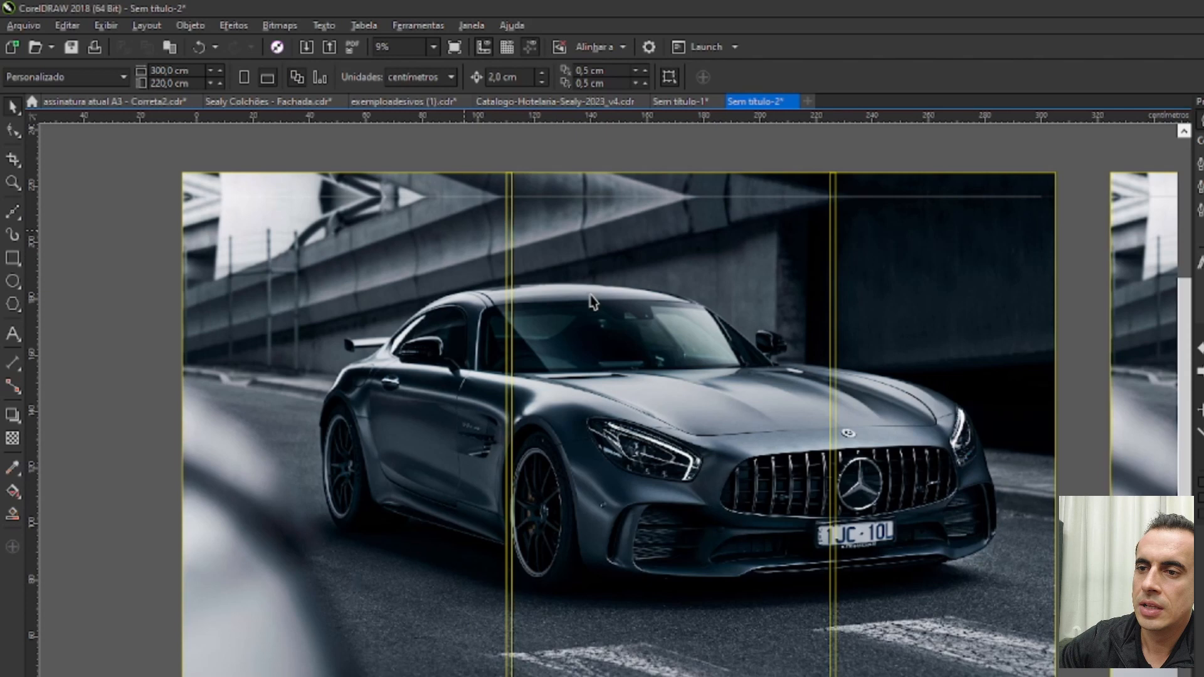
scroll(657, 335, "down", 1)
left_click(660, 324)
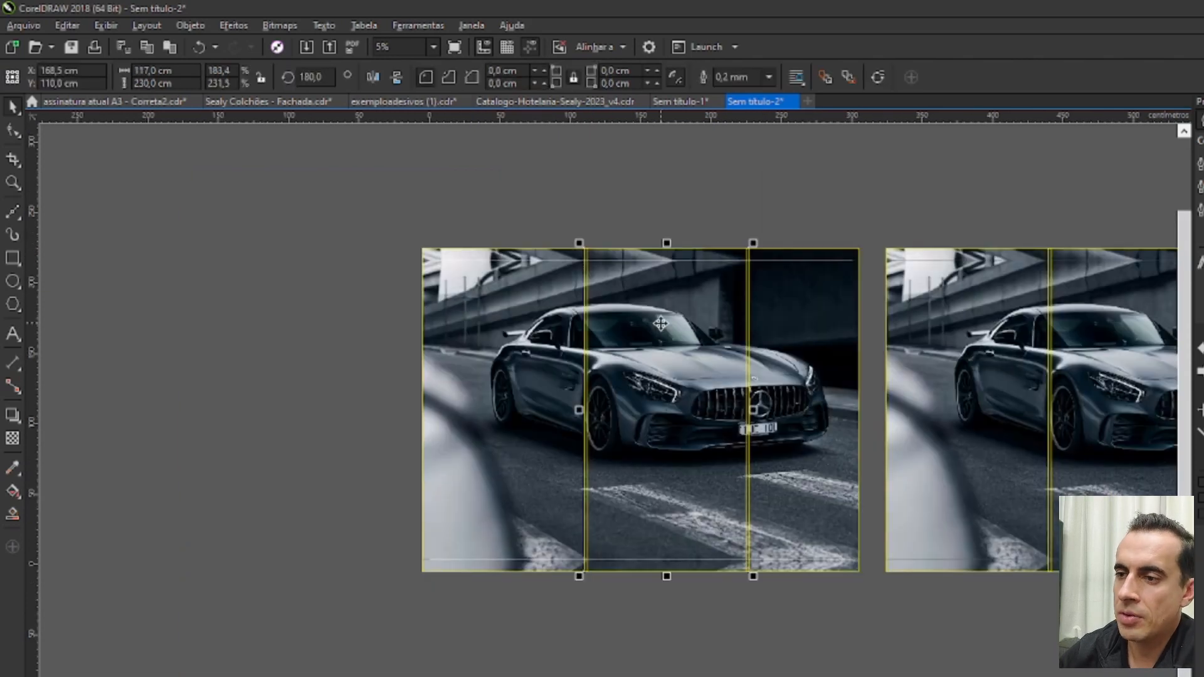
key("Delete")
left_click(801, 293)
key("Delete")
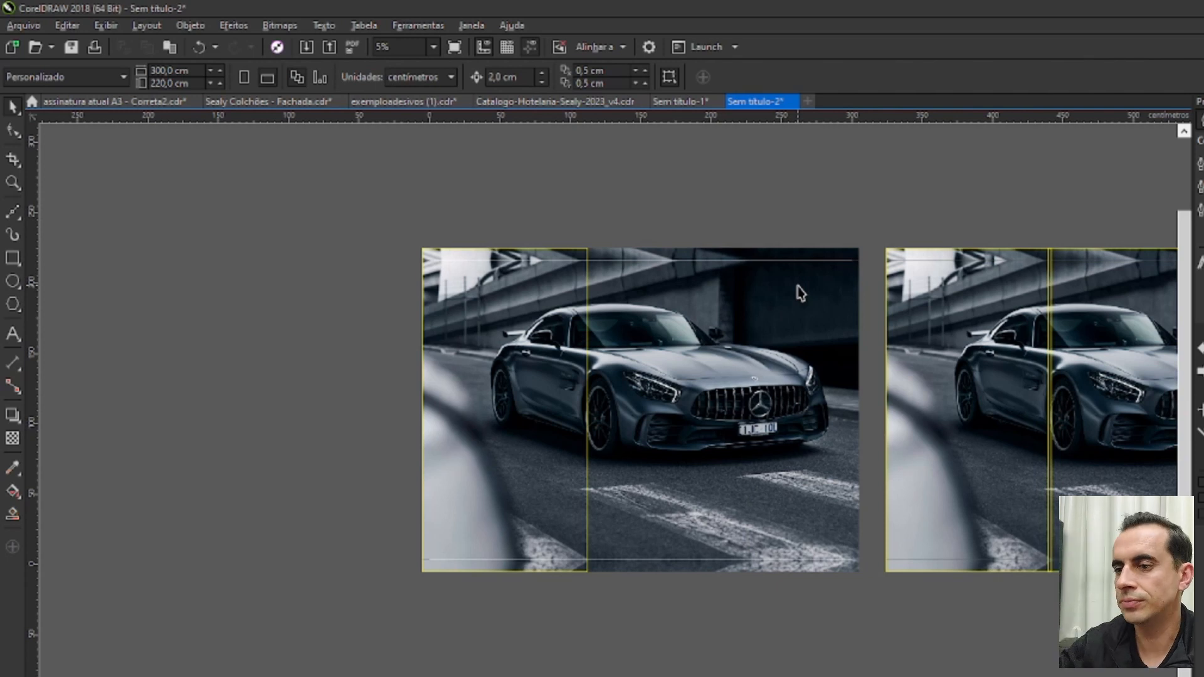
PowerClip the first photo inside its remaining first panel outline and remove the frame's outline
left_click(705, 296)
right_click(707, 298)
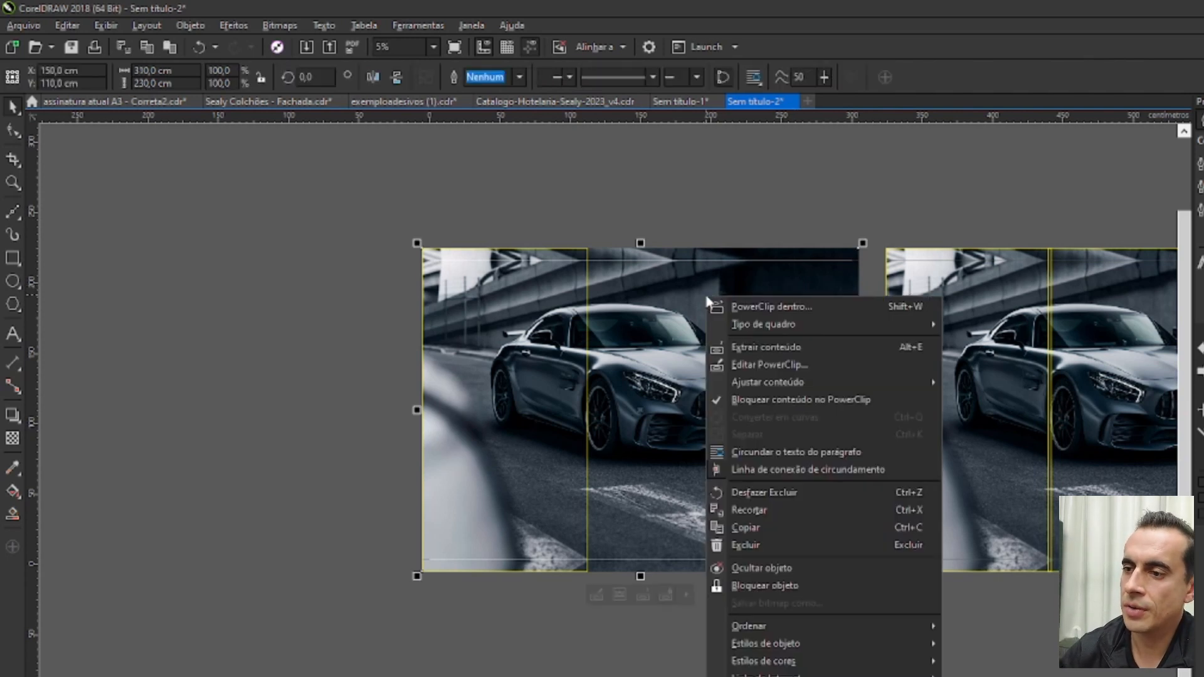
left_click(730, 306)
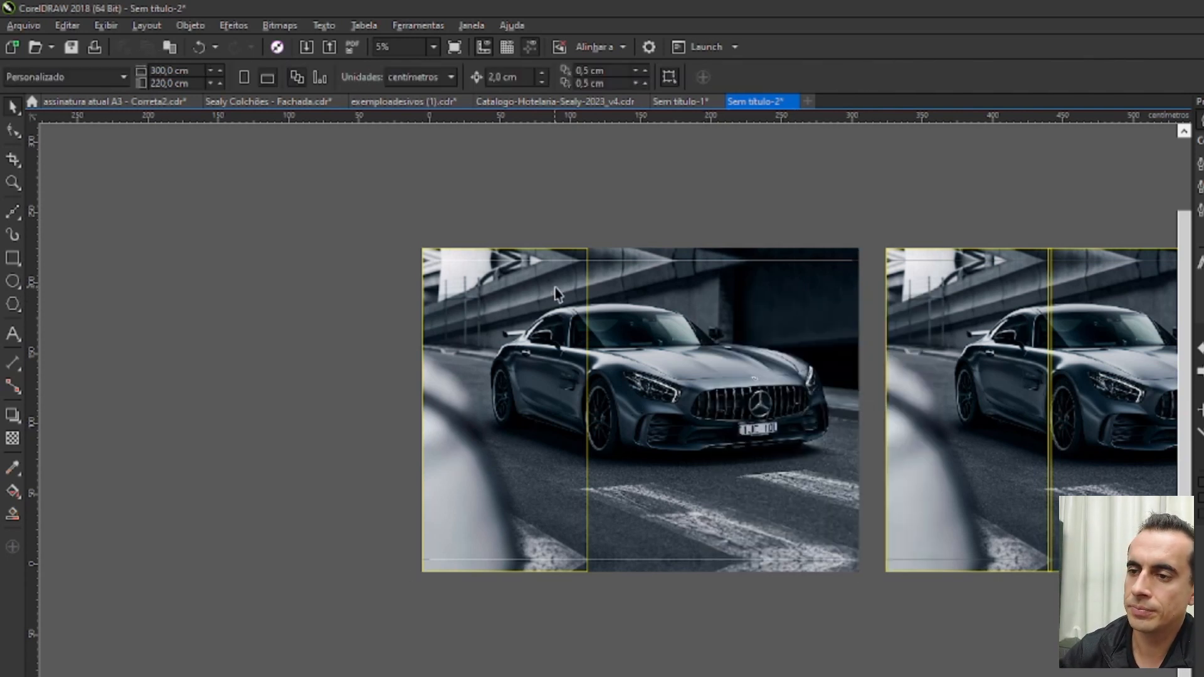
right_click(663, 301)
left_click(721, 308)
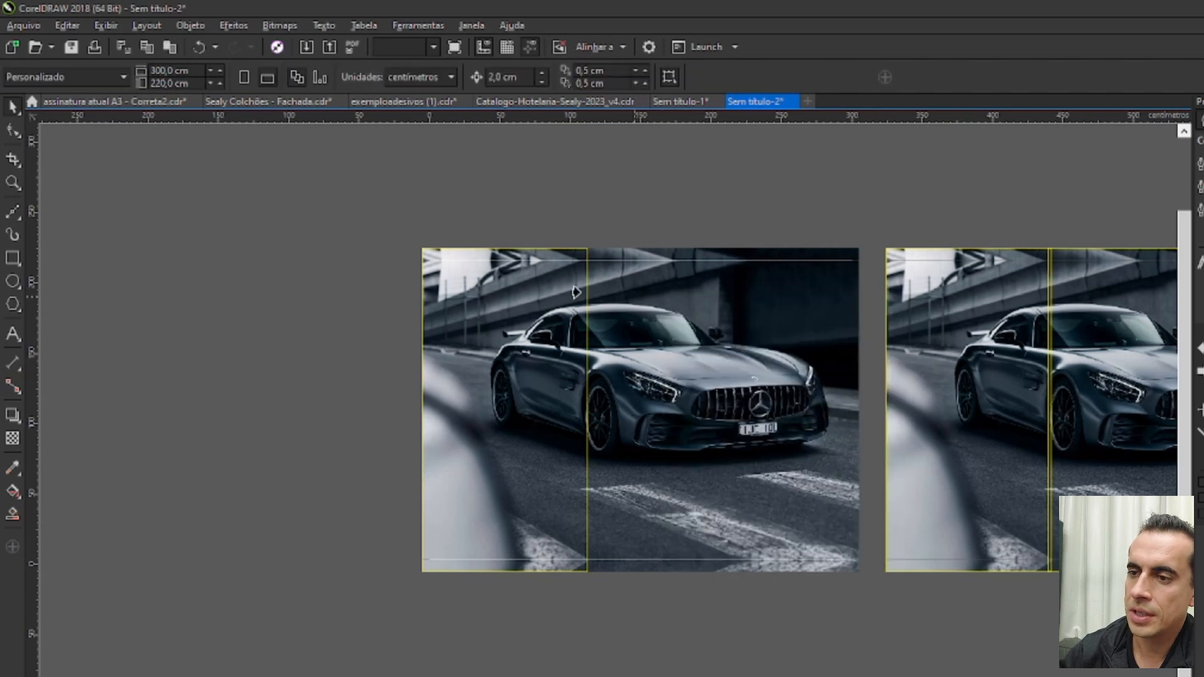
left_click(575, 293)
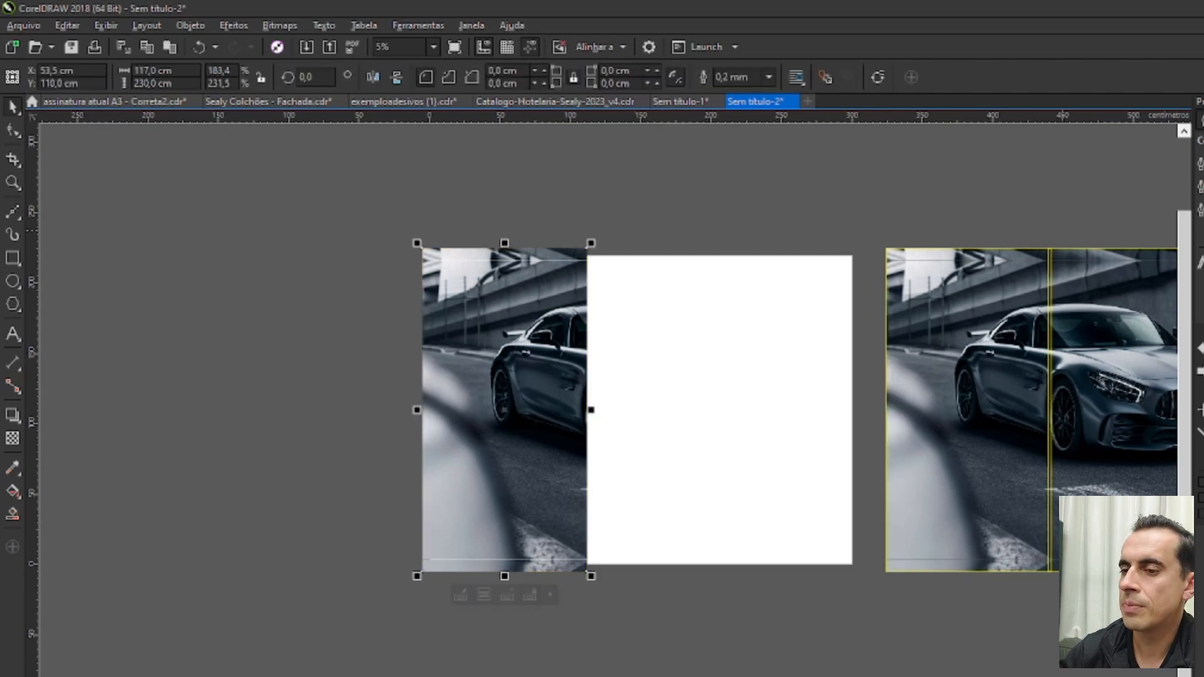
left_click_drag(761, 271, 683, 291)
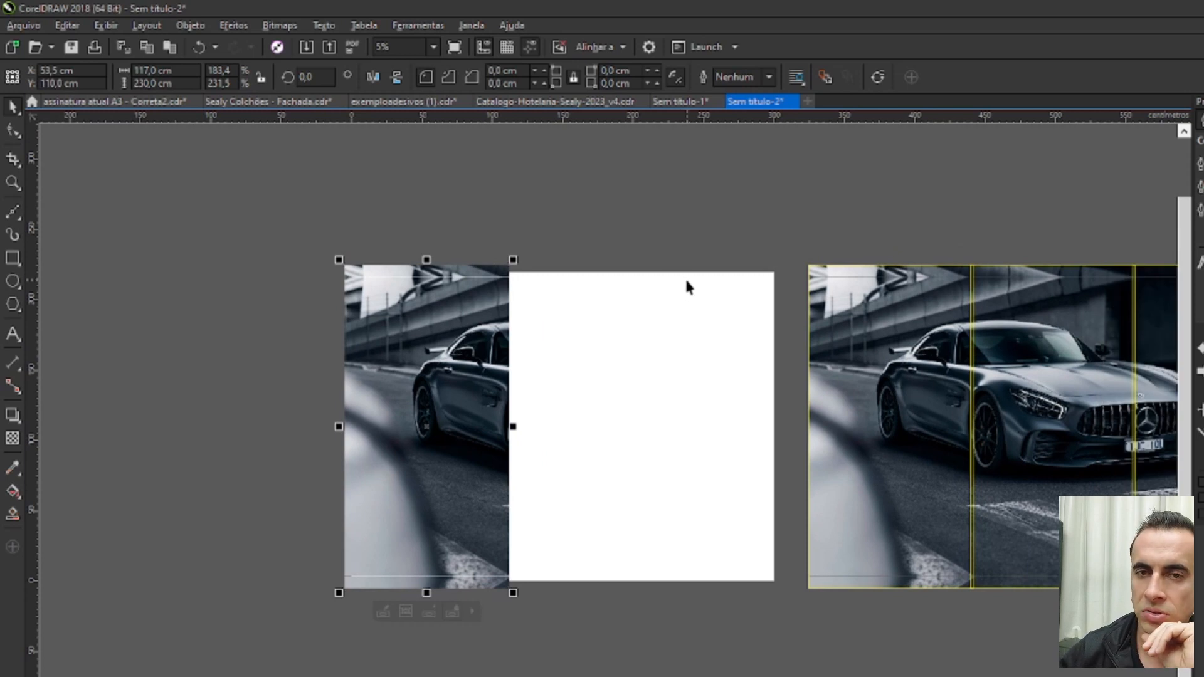
Review the PowerClip container options, including auto-centering of new content and empty-frame lines
left_click(418, 26)
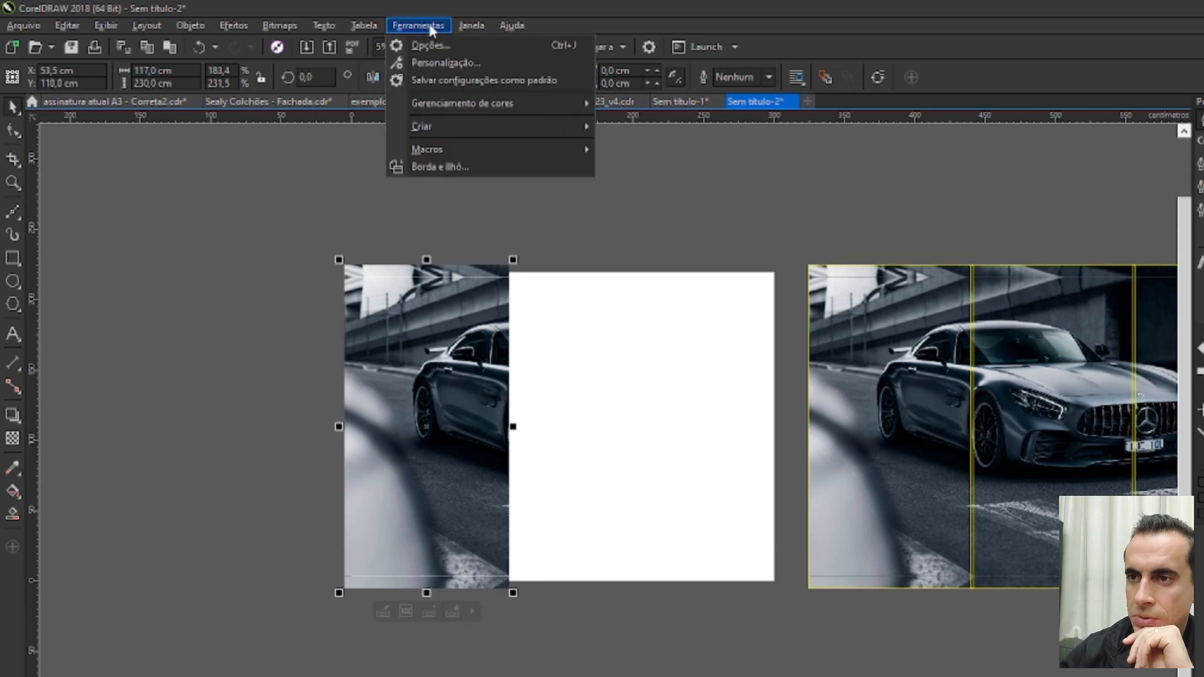
left_click(437, 65)
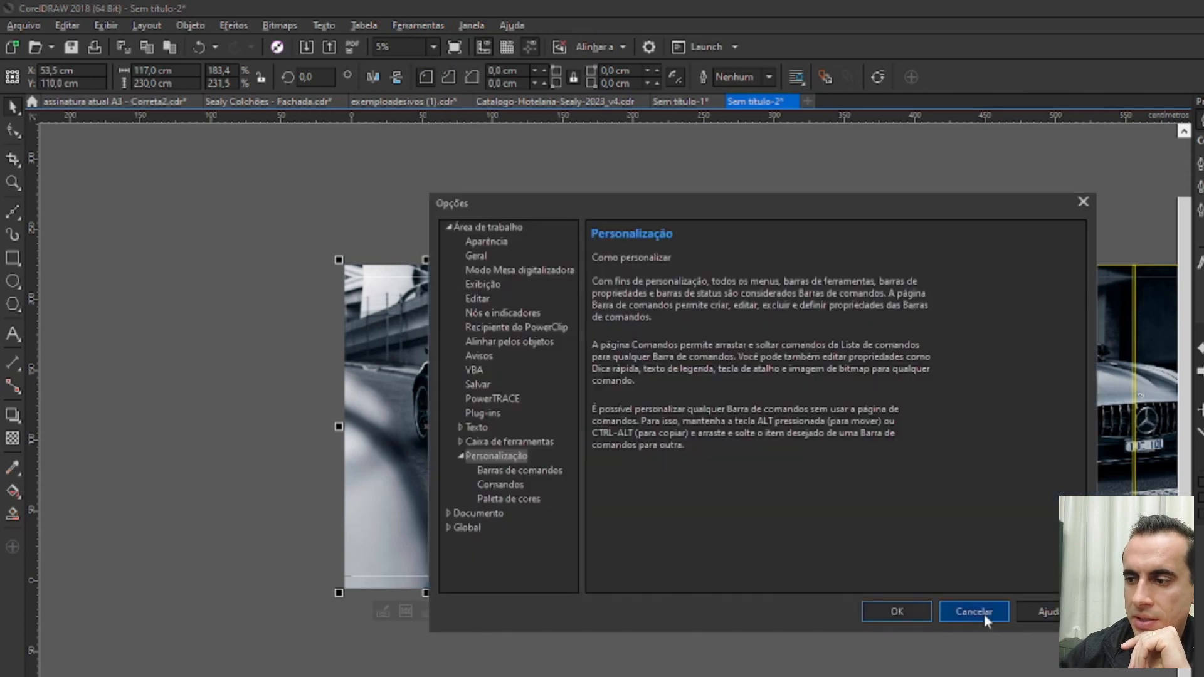
left_click(984, 615)
left_click(399, 29)
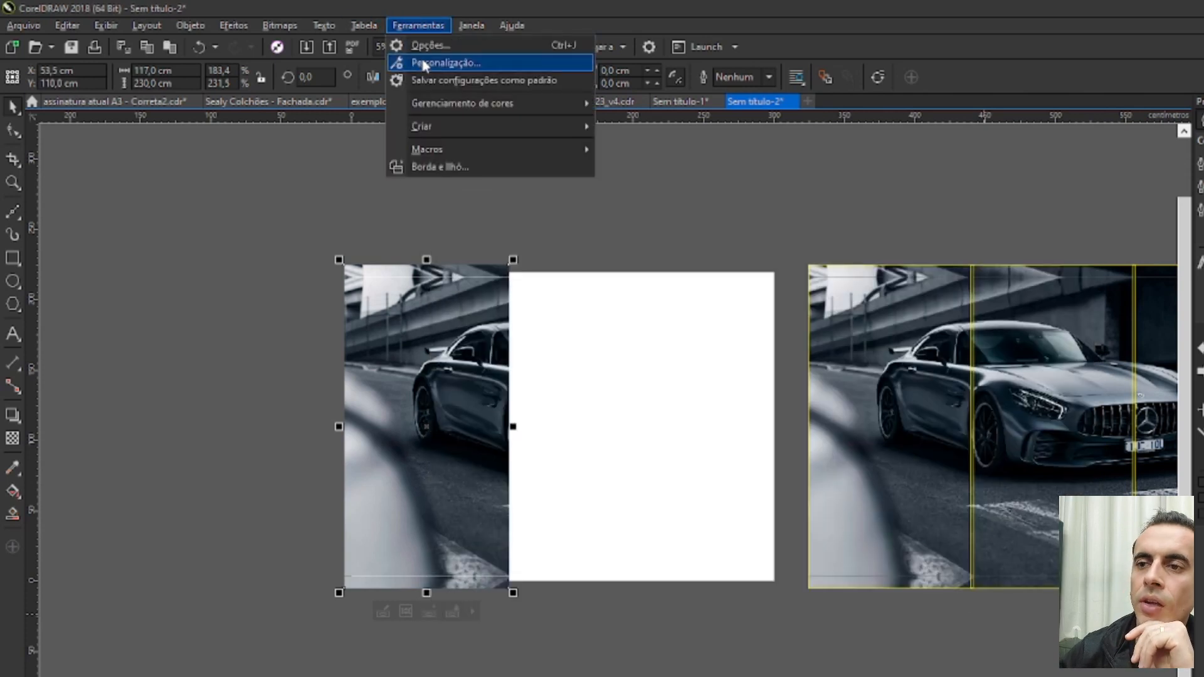
left_click(424, 66)
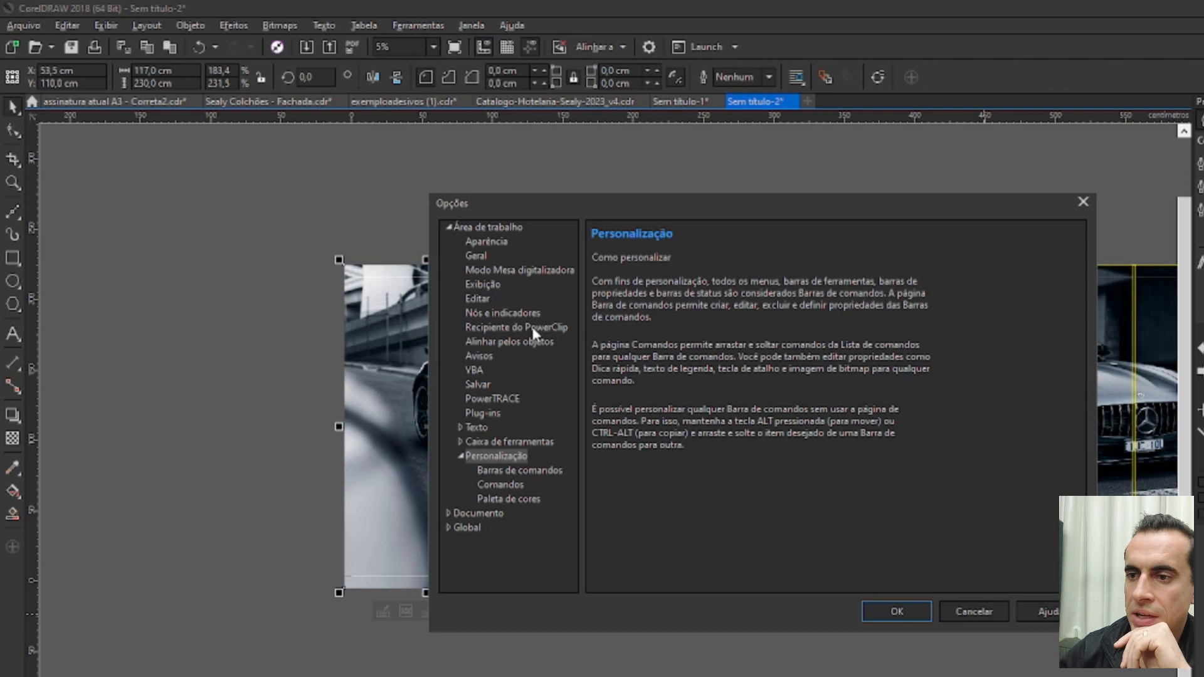
left_click(533, 329)
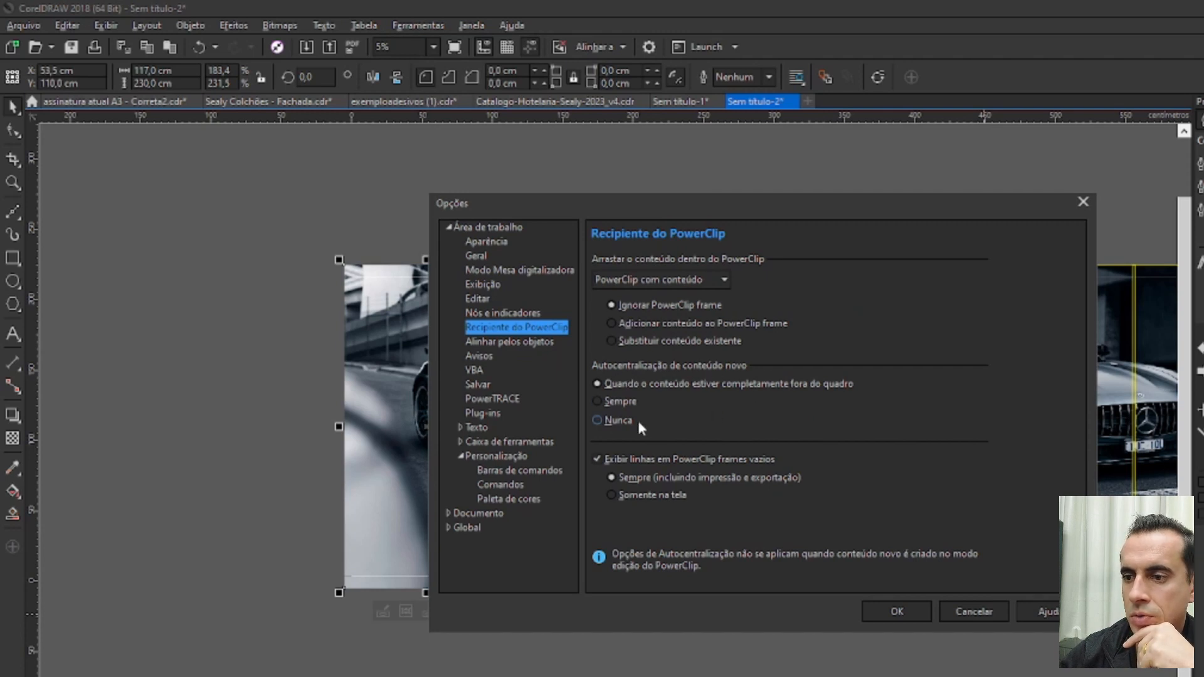
left_click(602, 419)
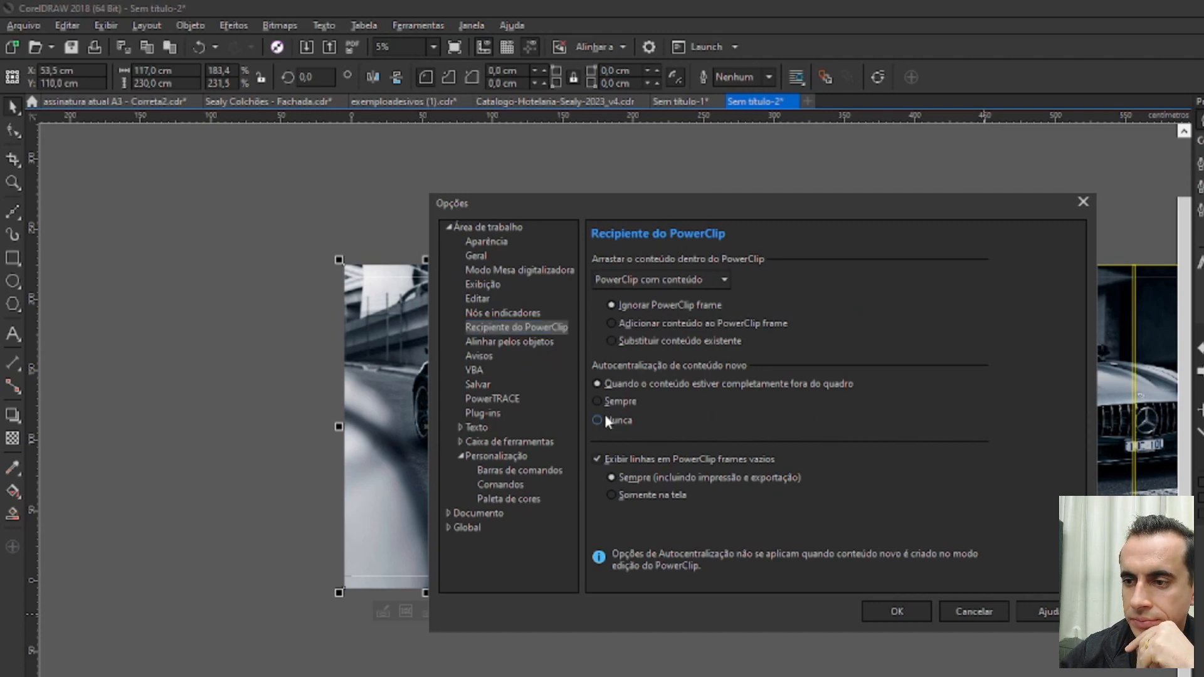
left_click(896, 612)
Delete the first and third panel outlines from the middle copy of the photo
scroll(233, 306, "right", 5)
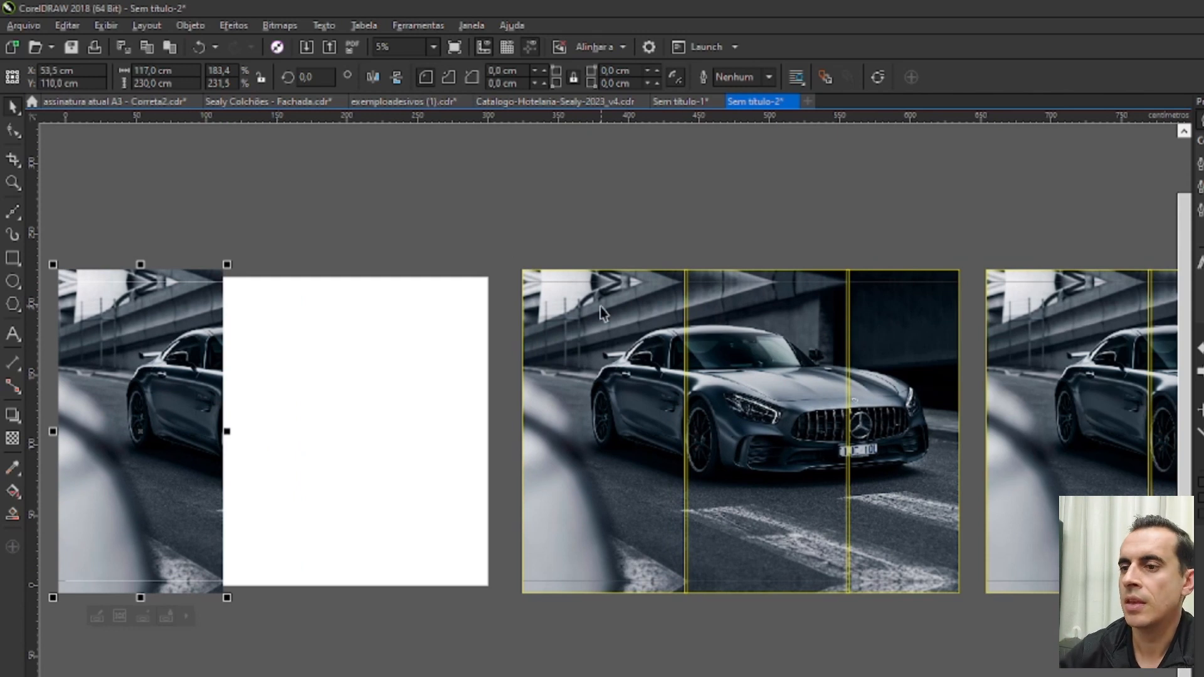
left_click(606, 327)
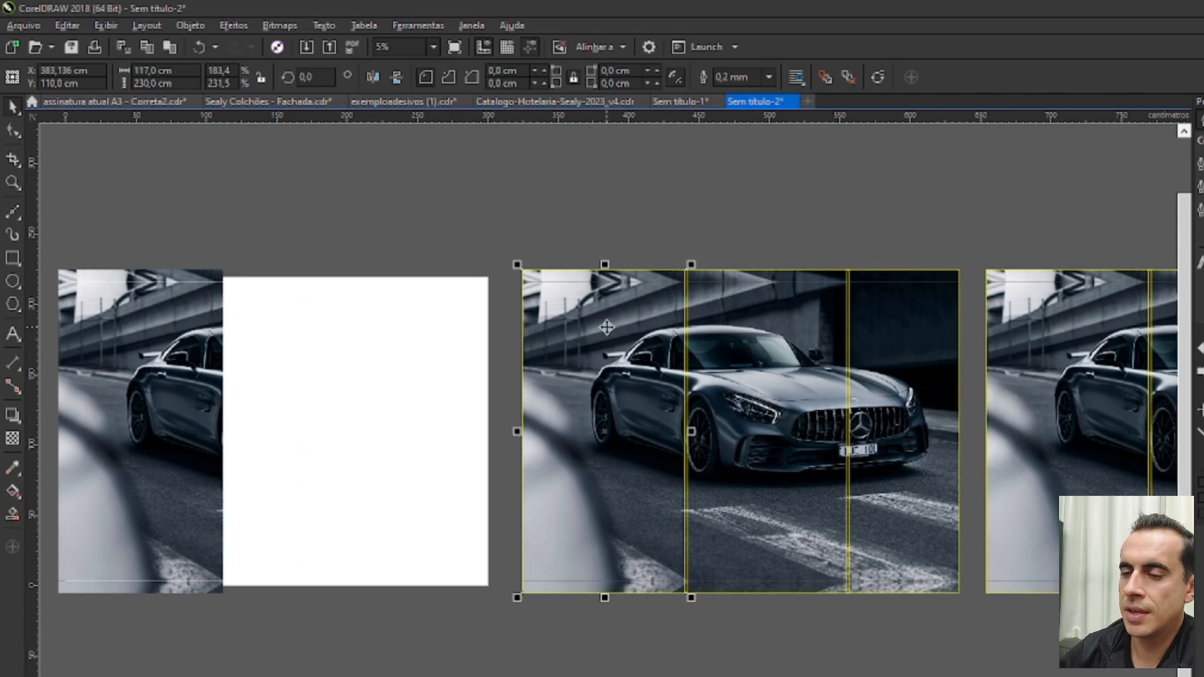
key("Escape")
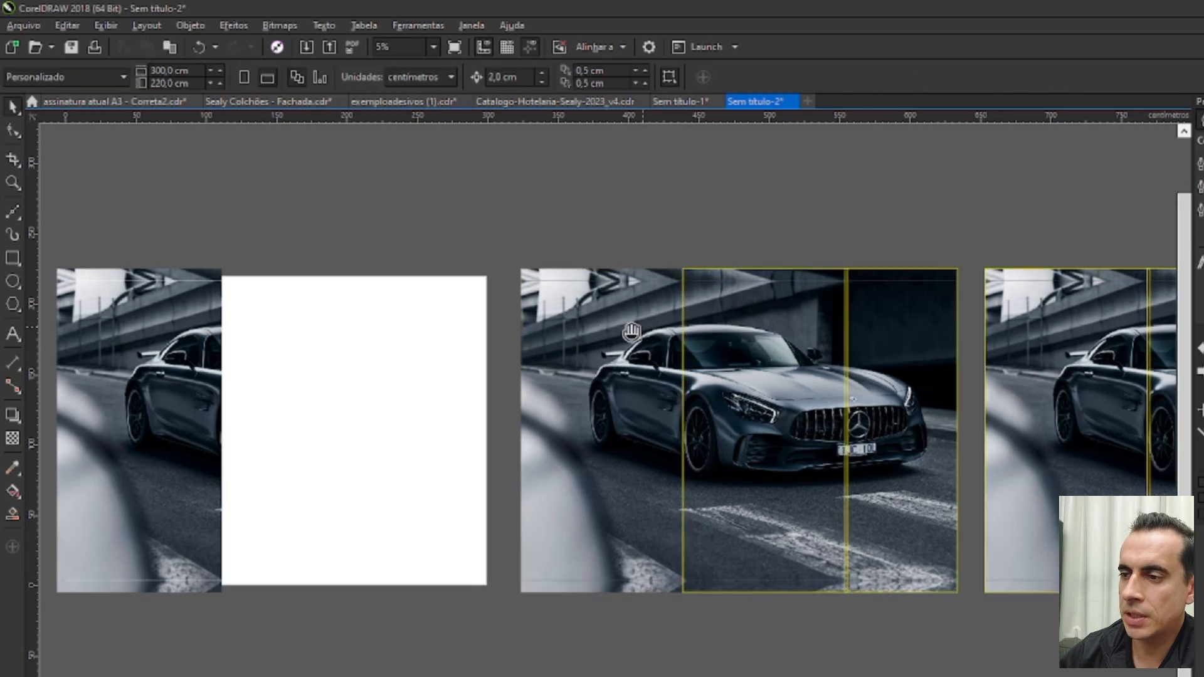
scroll(736, 360, "right", 4)
left_click(694, 336)
key("Escape")
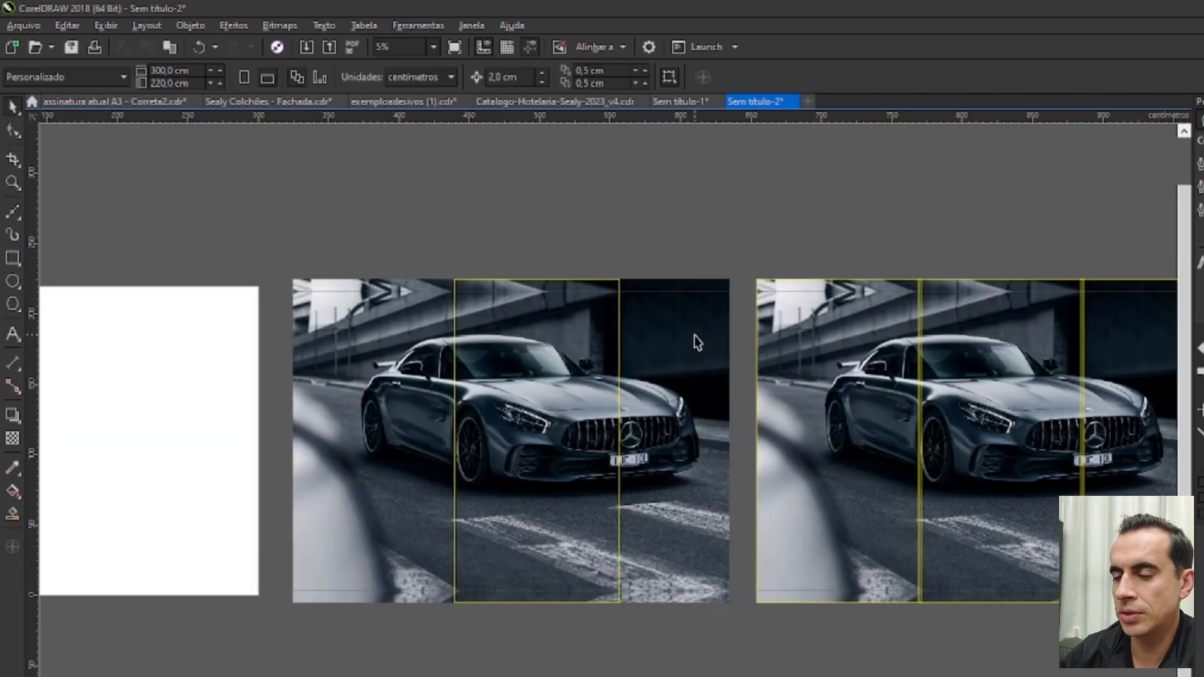
PowerClip the middle photo inside its remaining second panel outline and remove the frame's outline
left_click(695, 336)
scroll(409, 323, "left", 3)
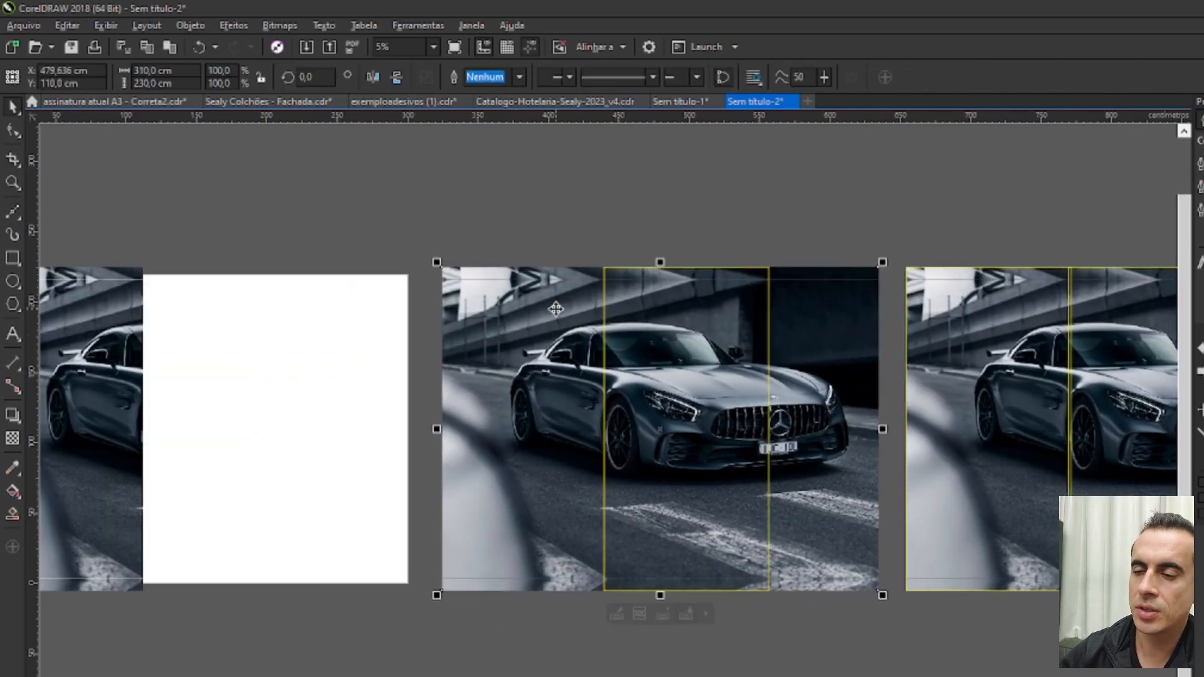
right_click(500, 306)
left_click(502, 312)
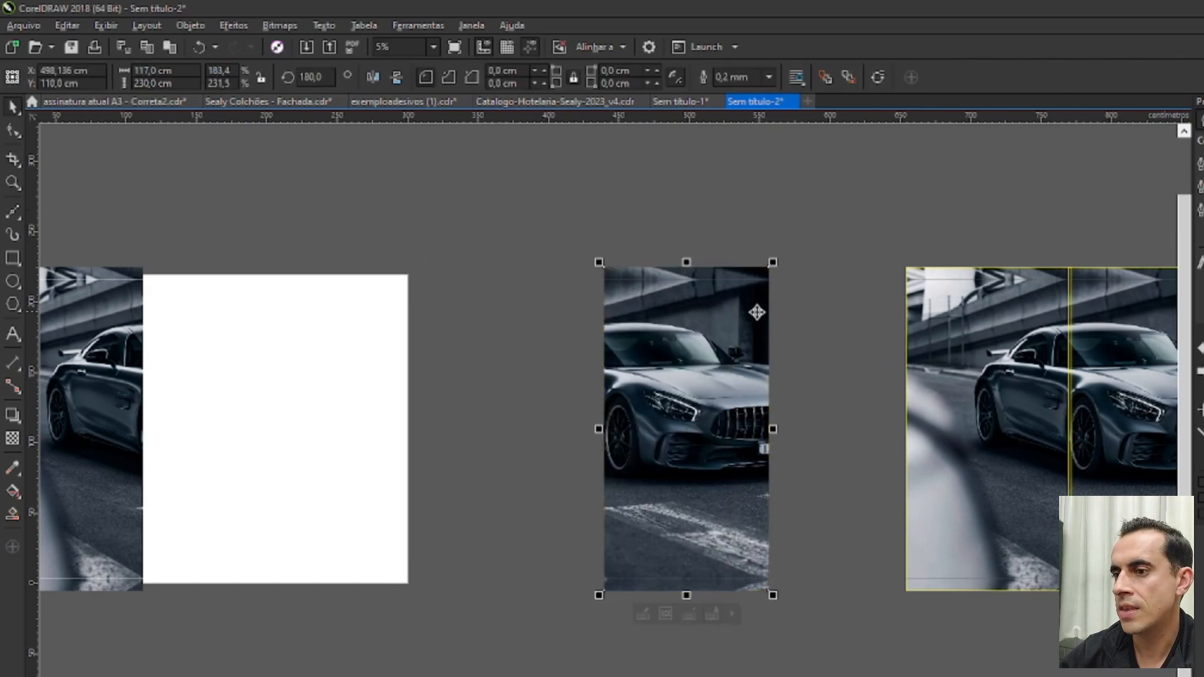
Delete the first and second panel outlines from the last copy of the photo
scroll(543, 280, "right", 10)
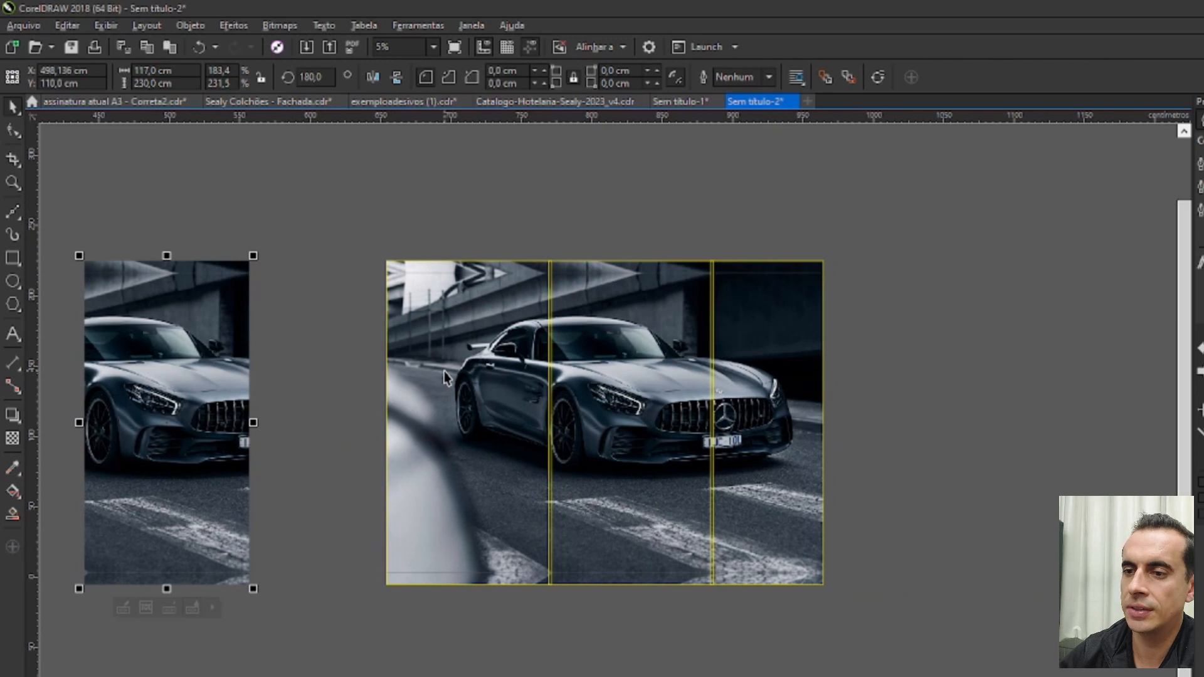
left_click(444, 372)
key("Delete")
left_click(608, 345)
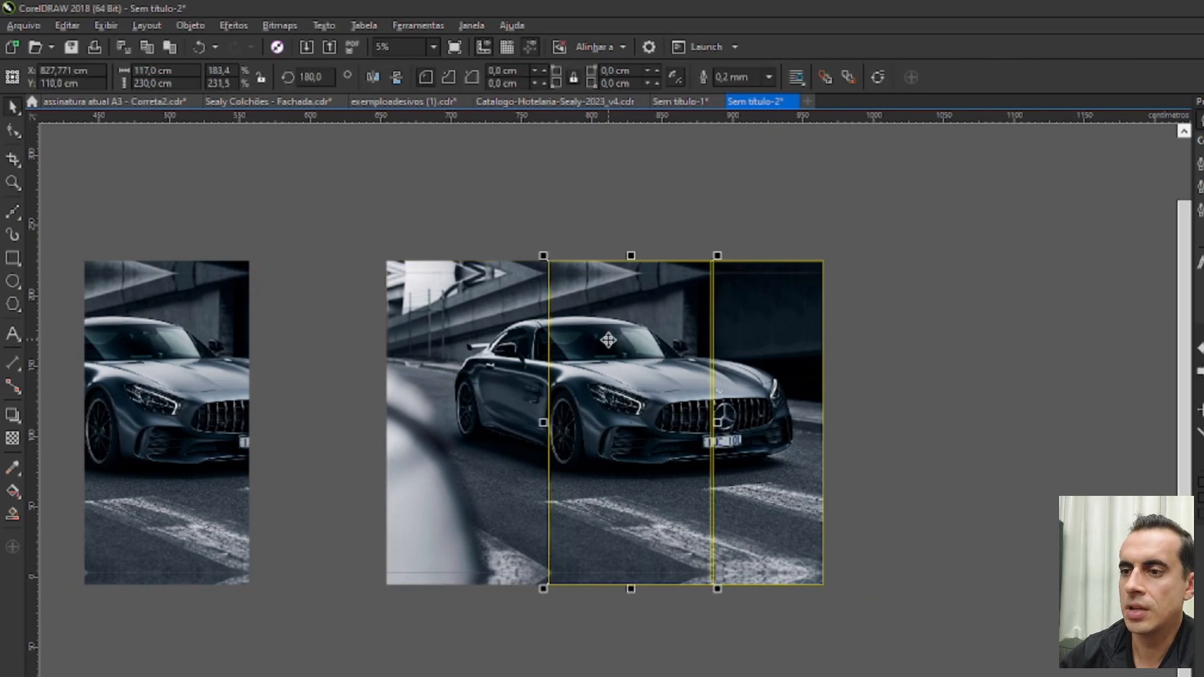
key("Delete")
PowerClip the last photo inside its remaining third panel outline and remove the frame's outline
left_click(630, 298)
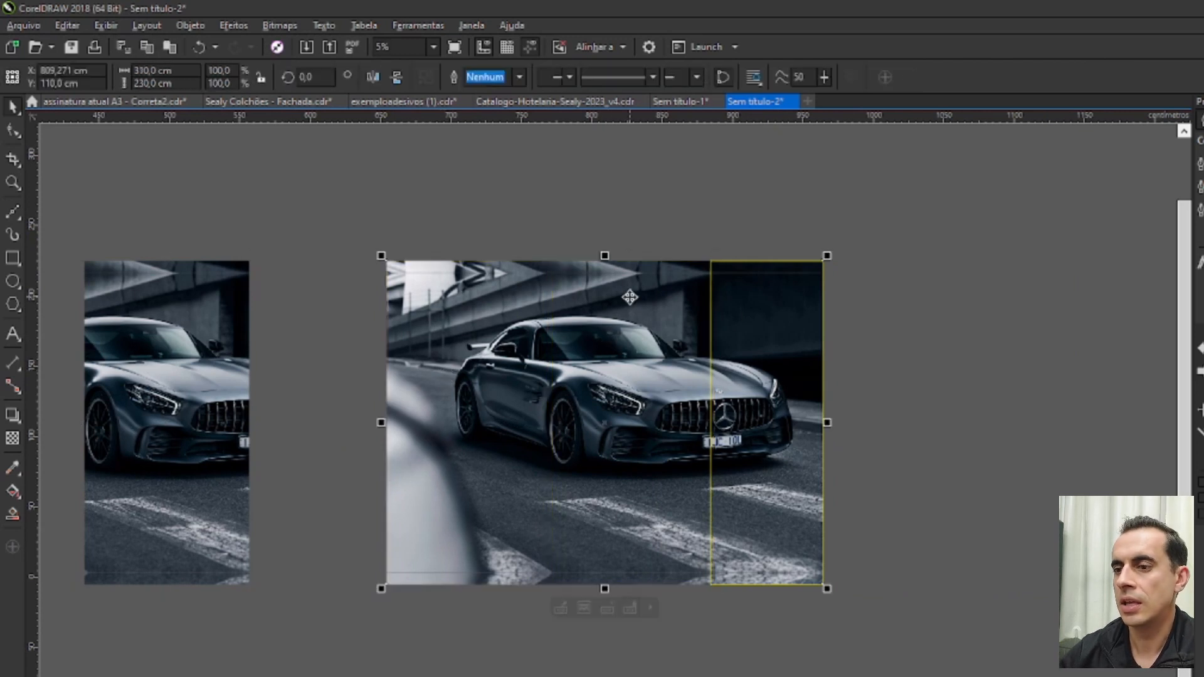
right_click(627, 297)
left_click(614, 305)
right_click(615, 305)
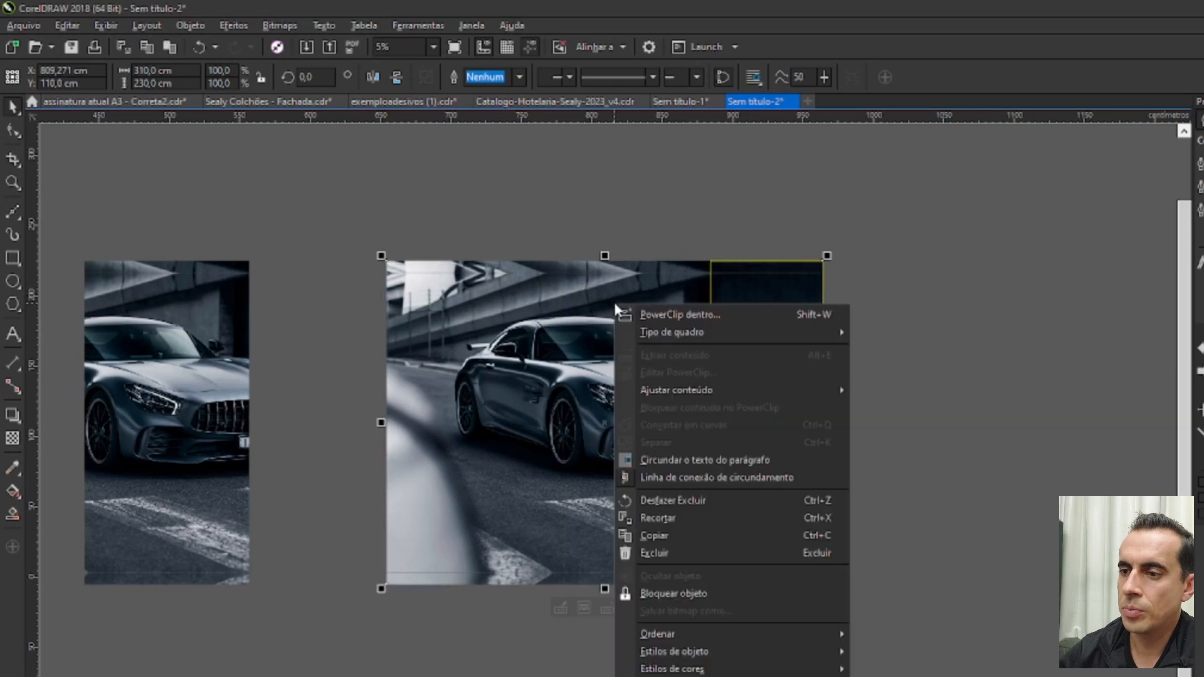
left_click(618, 210)
key("Delete")
left_click(726, 296)
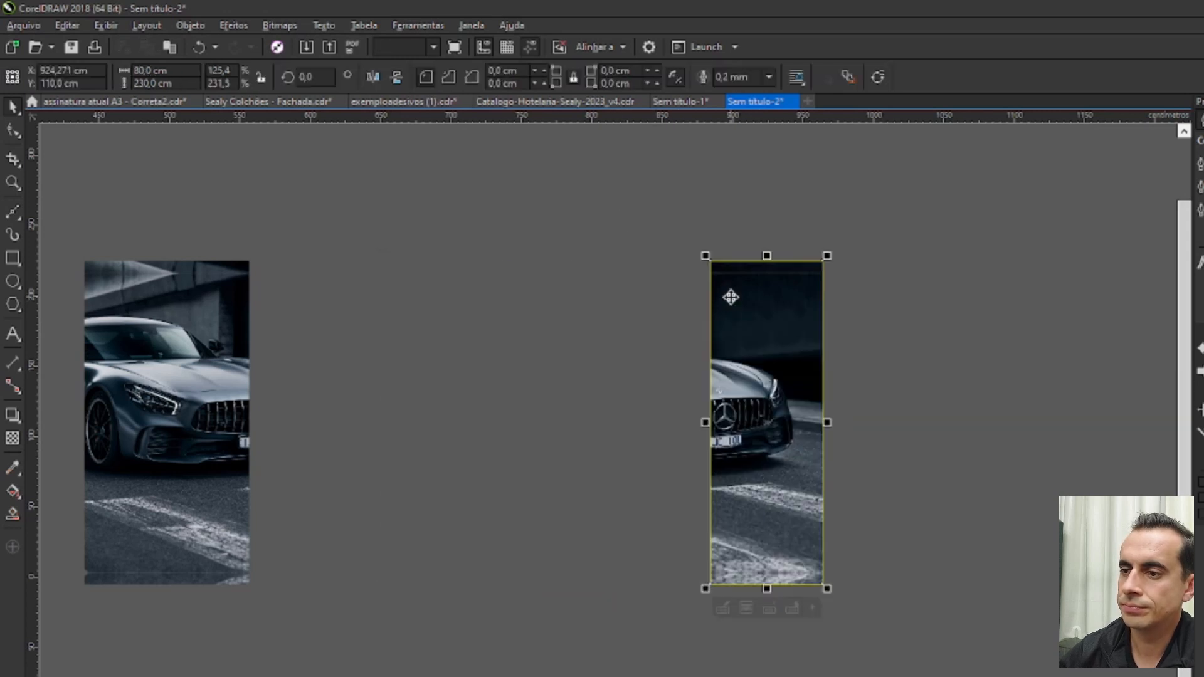
scroll(810, 272, "down", 4)
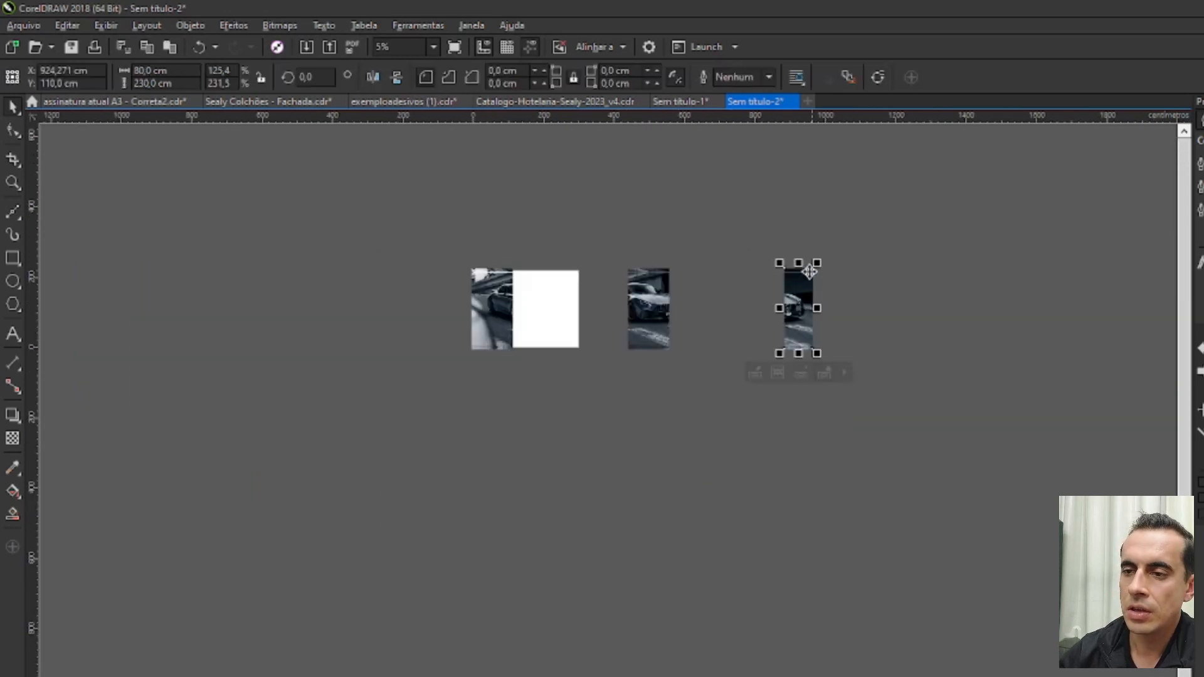
Move the first and third panels in beside the middle panel, leaving a small gap between neighbouring panels
scroll(667, 291, "up", 1)
left_click(460, 393)
left_click_drag(460, 393, 606, 394)
left_click_drag(864, 405, 717, 389)
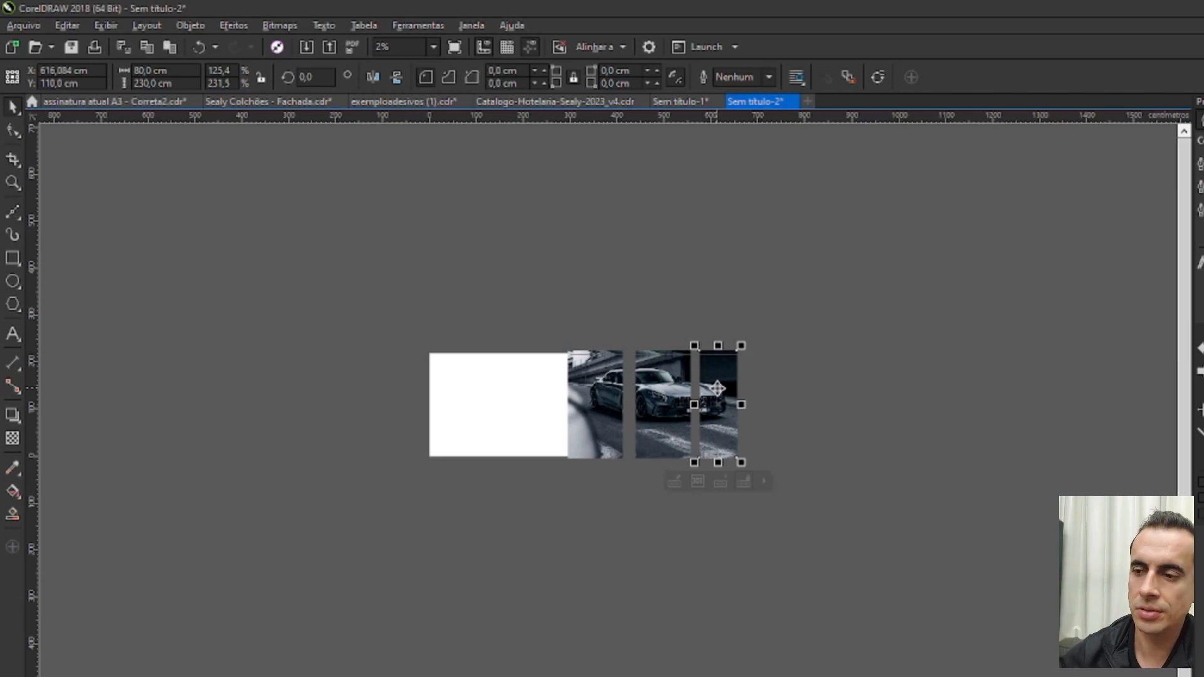
scroll(717, 389, "up", 3)
left_click(610, 319)
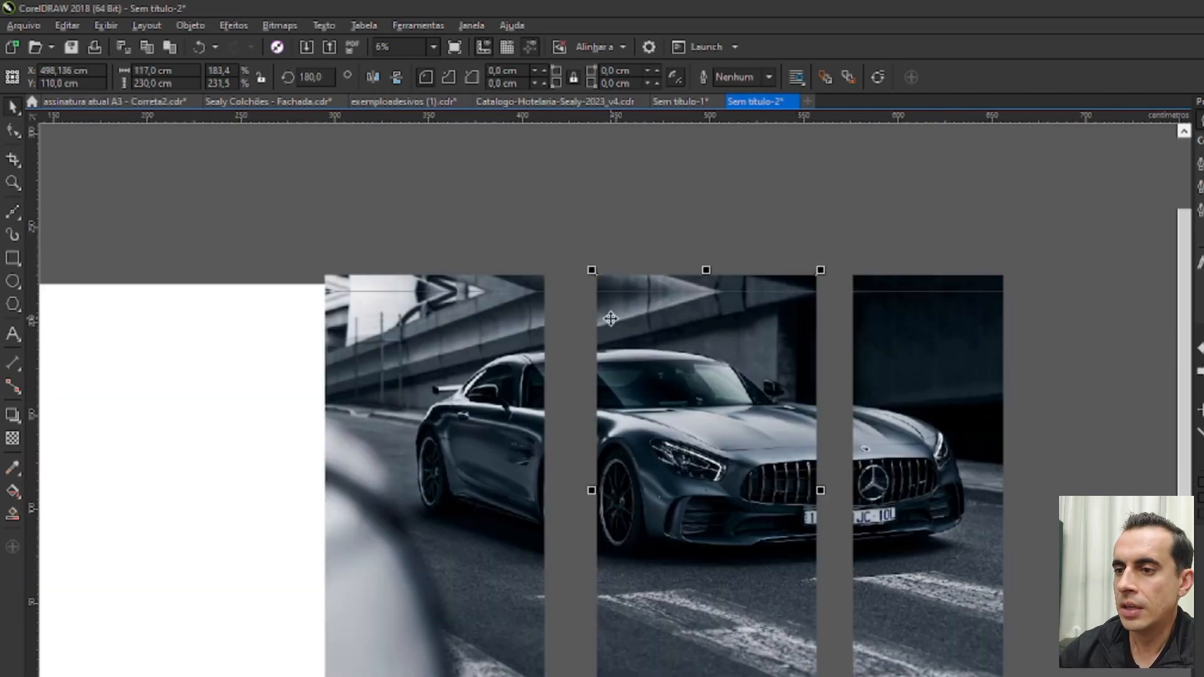
left_click(512, 308)
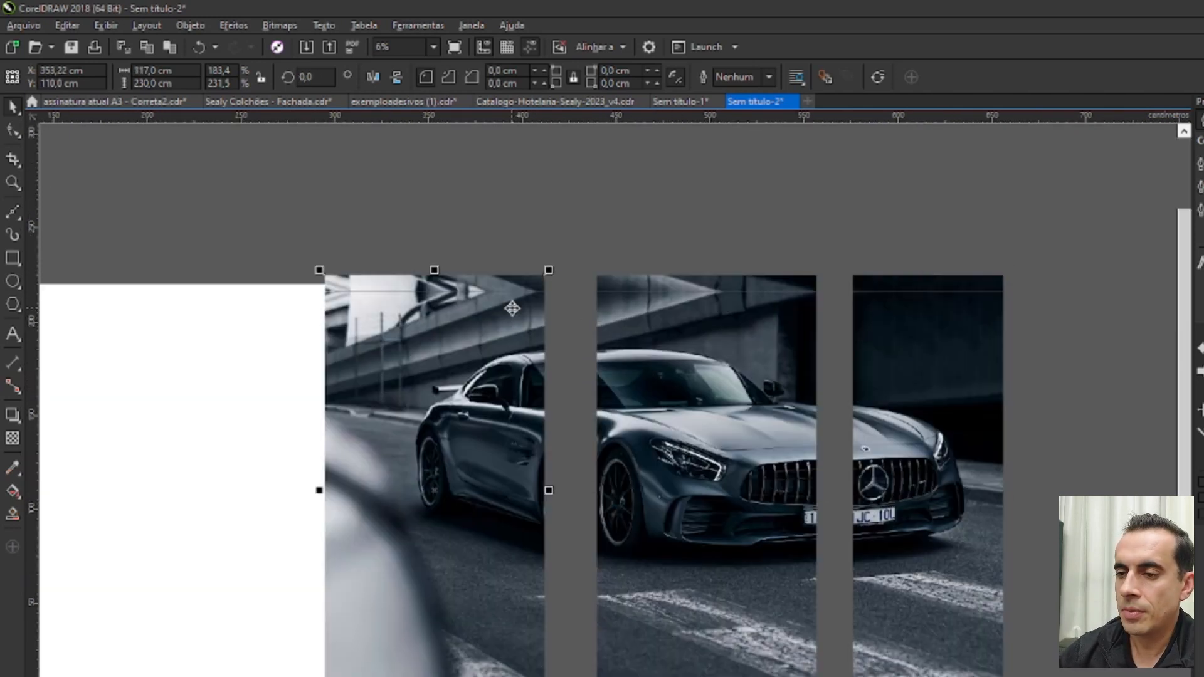
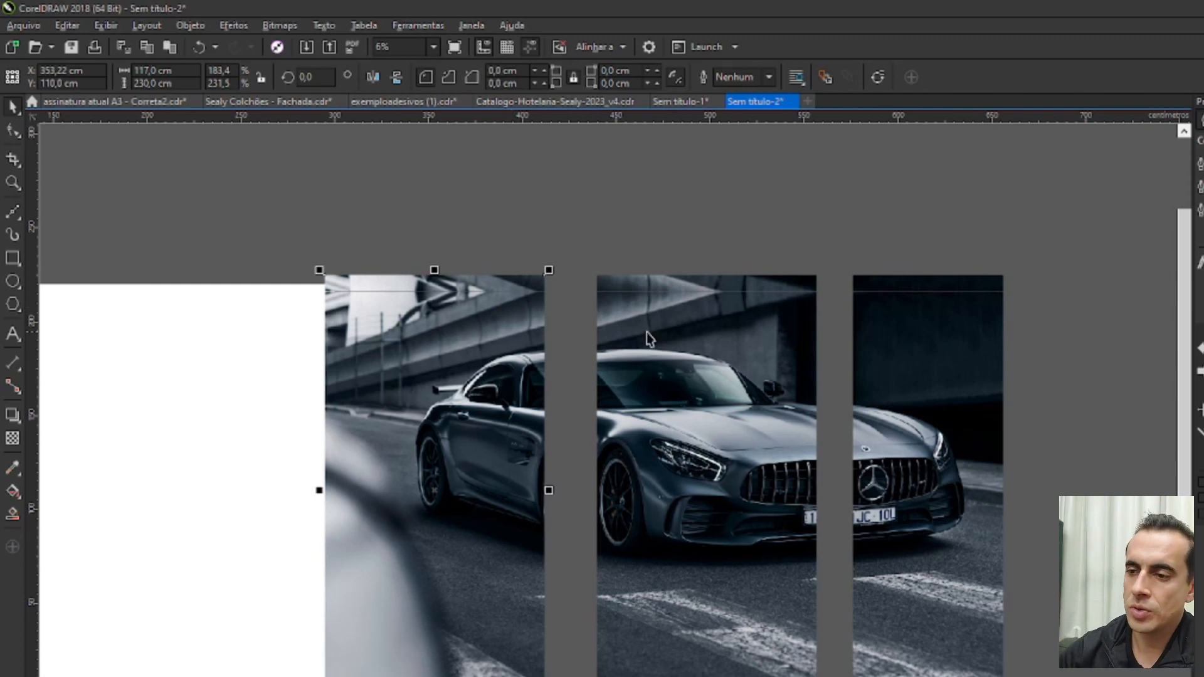
Try moving the middle panel to the left of the first and the third panel over the first, and undo both moves
left_click(720, 352)
left_click_drag(720, 352, 287, 353)
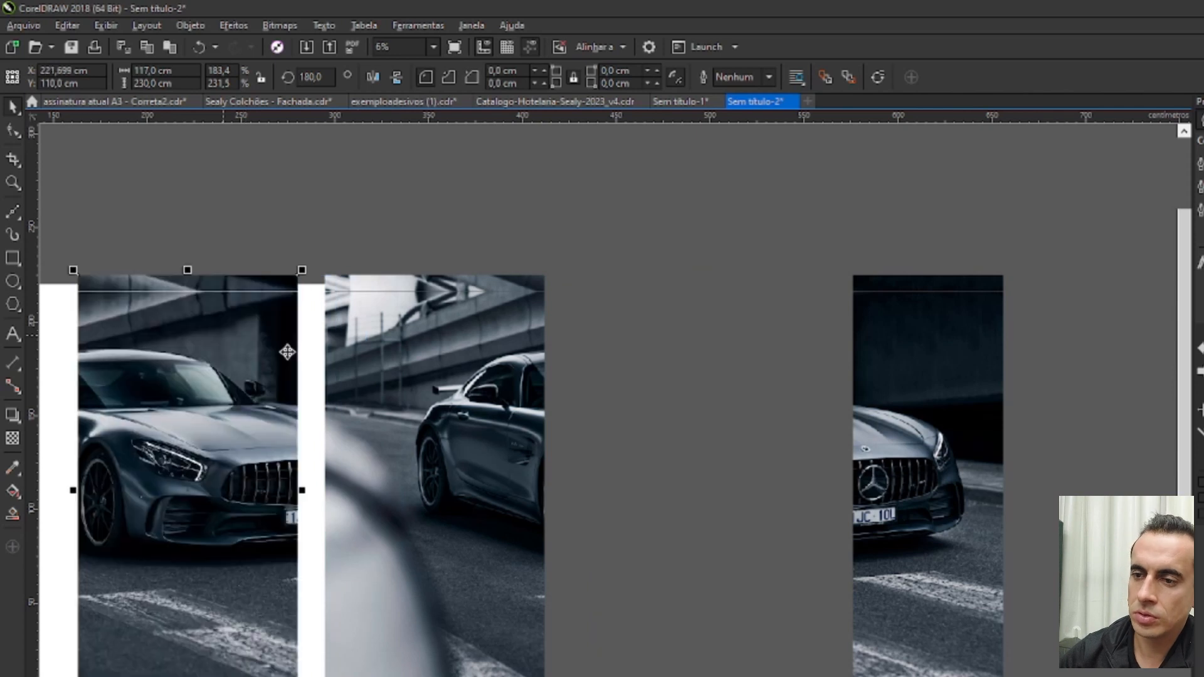
left_click(869, 363)
left_click_drag(869, 362, 519, 362)
left_click(545, 339)
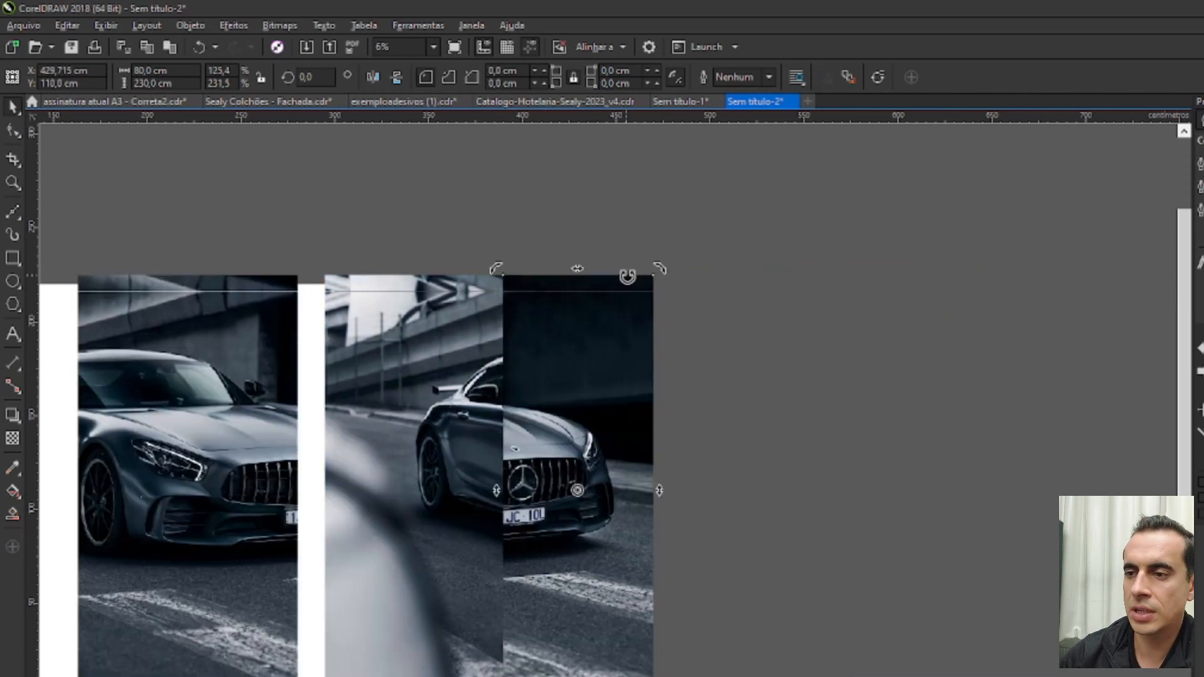
left_click_drag(656, 272, 504, 665)
key("ctrl+z")
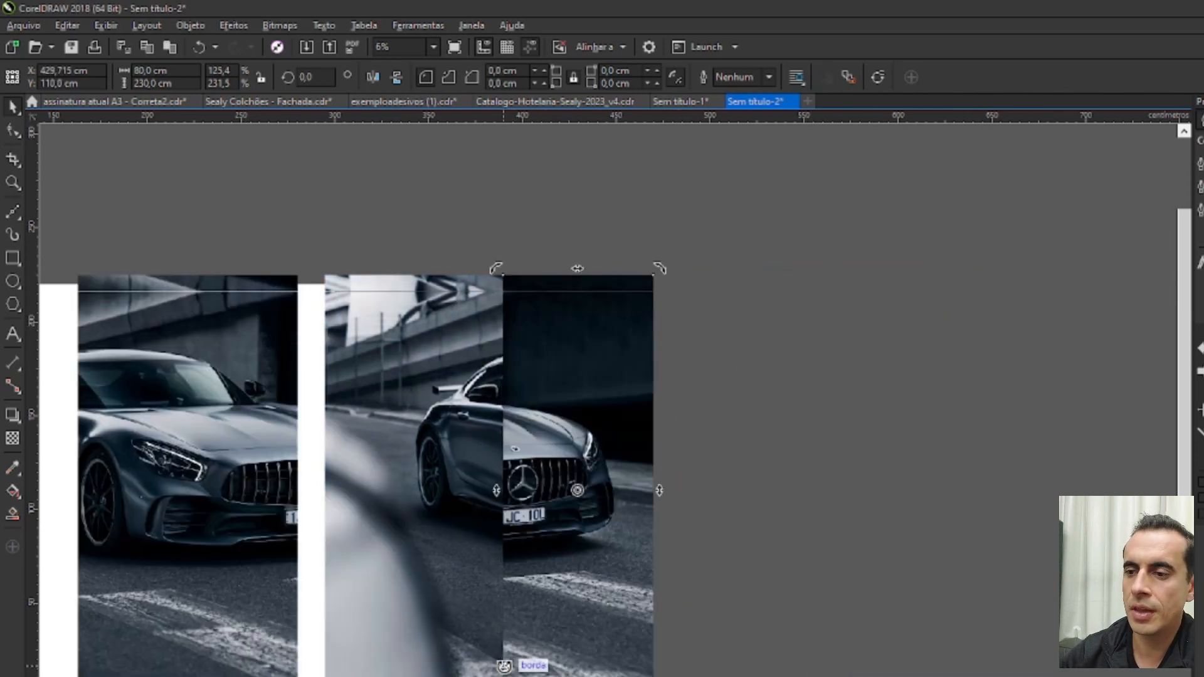
key("ctrl+z")
key("ctrl+z")
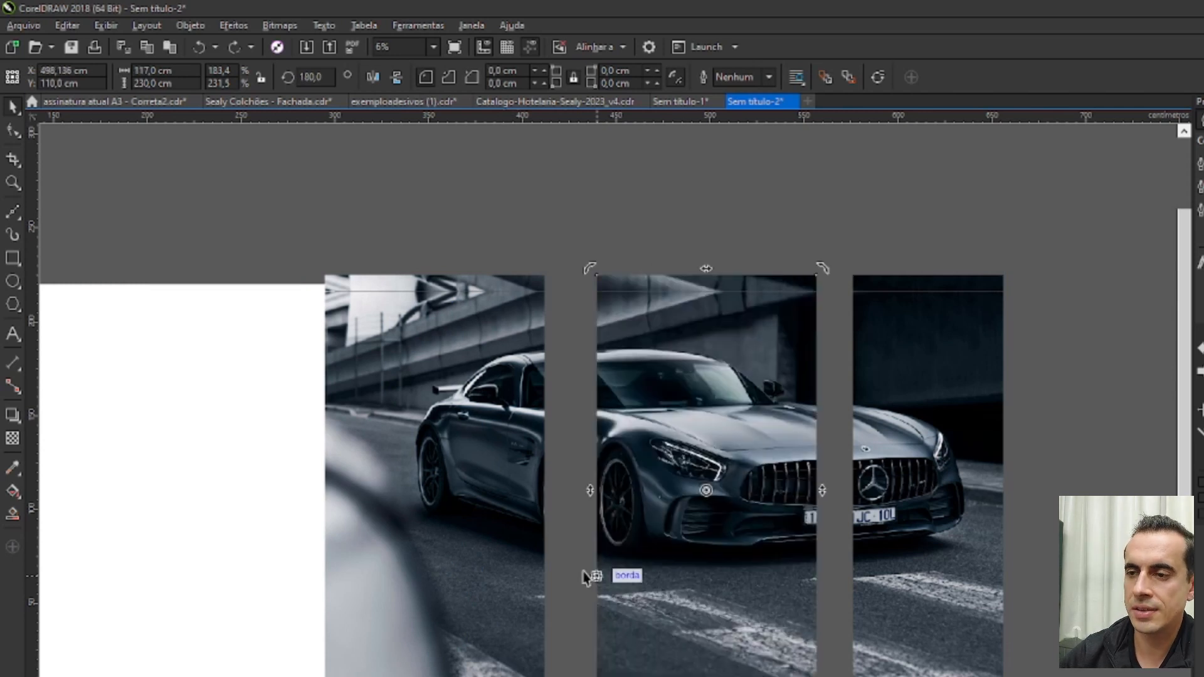
Add the number 1 as an Arial text label above the first panel's upper-left corner, about 3.7 cm high
left_click(444, 339)
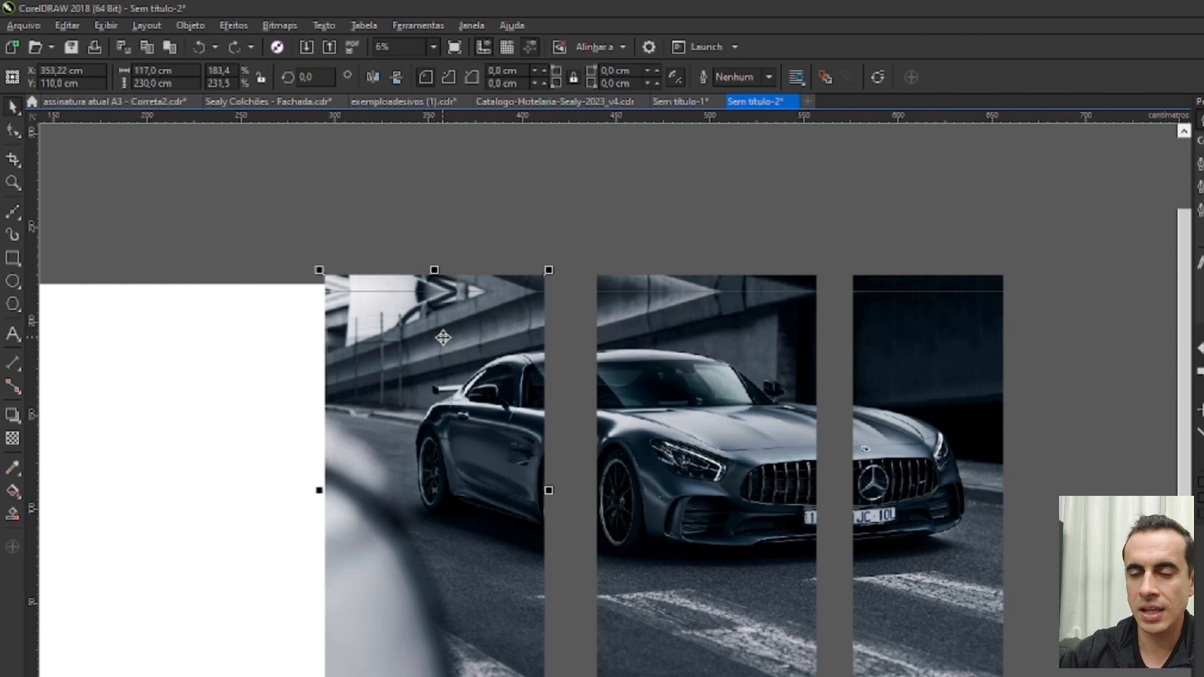
left_click(70, 344)
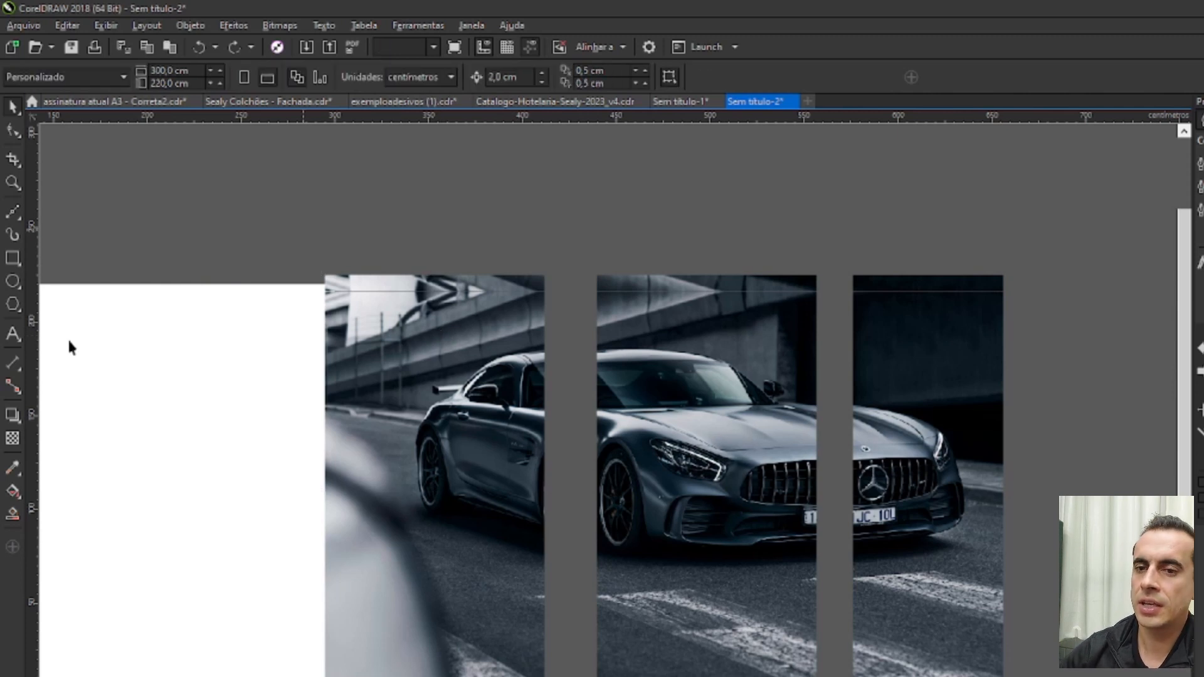
left_click(13, 335)
scroll(353, 261, "up", 3)
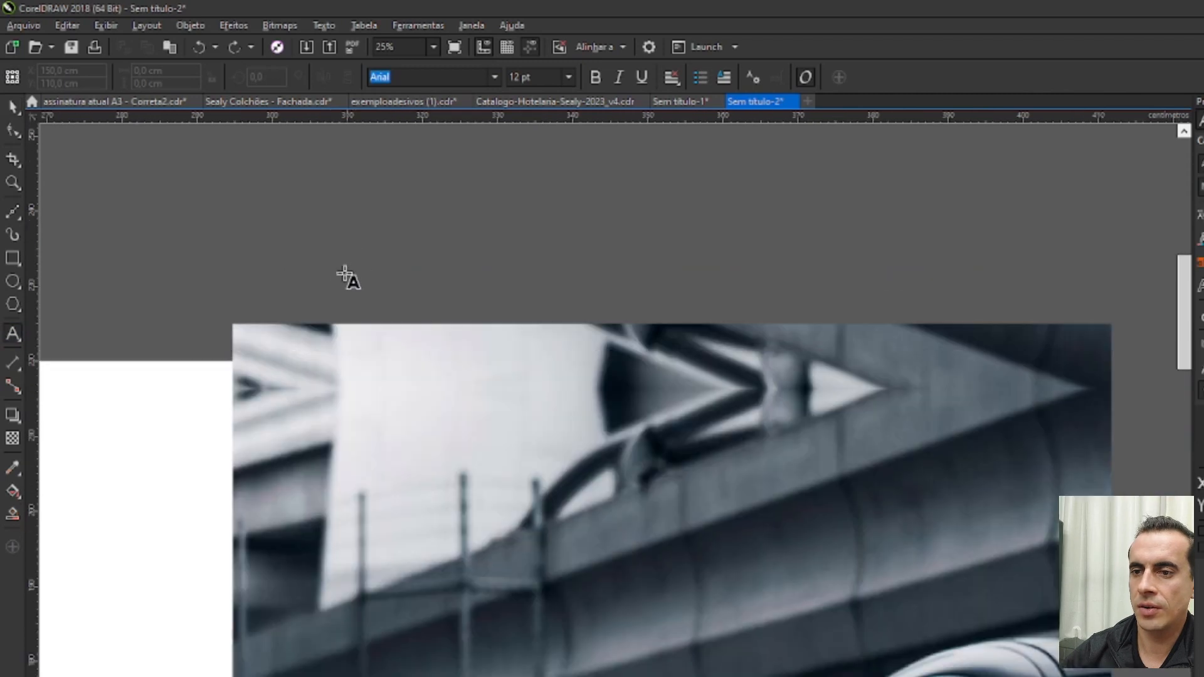
left_click(249, 310)
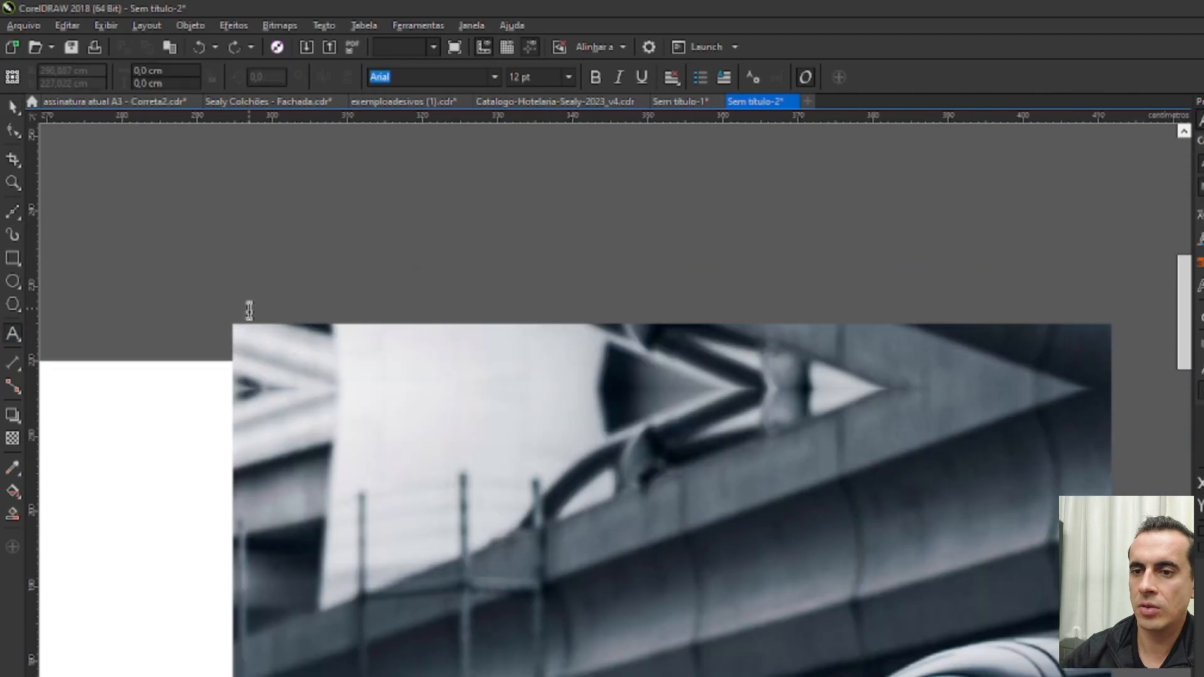
left_click(11, 108)
scroll(263, 307, "up", 1)
Copy the number label above the second panel's upper-left corner and change the copy's text to 2
left_click_drag(247, 318, 761, 298)
scroll(216, 280, "down", 2)
scroll(761, 301, "up", 2)
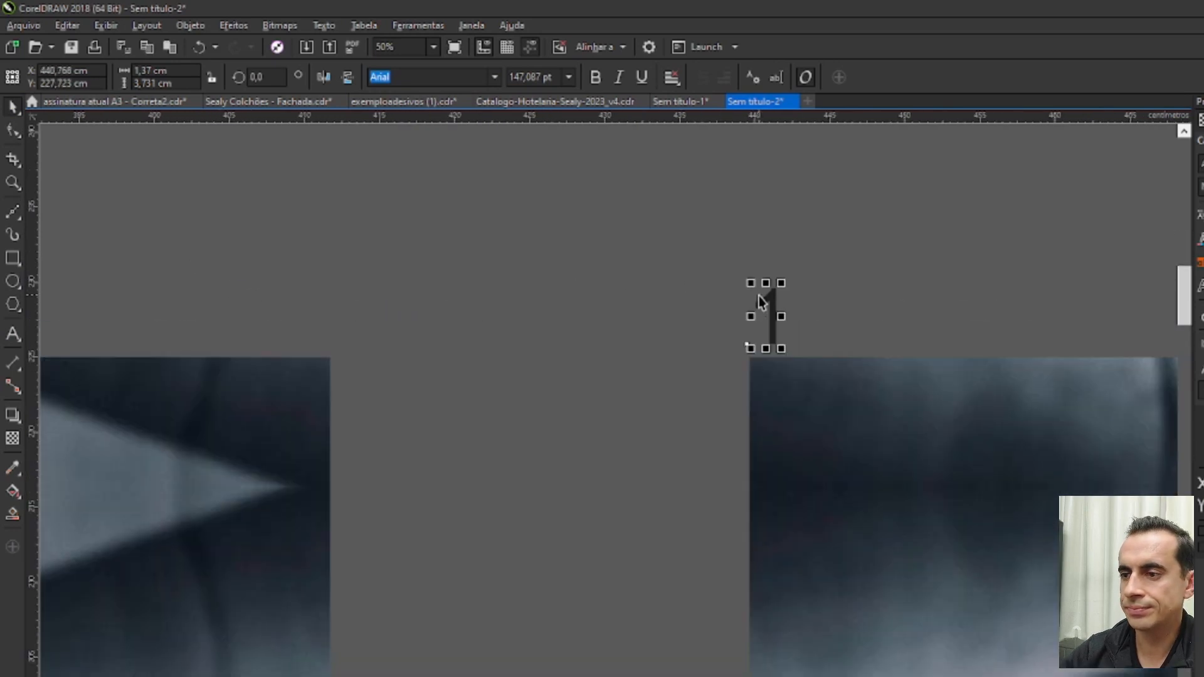
double_click(761, 309)
type("2")
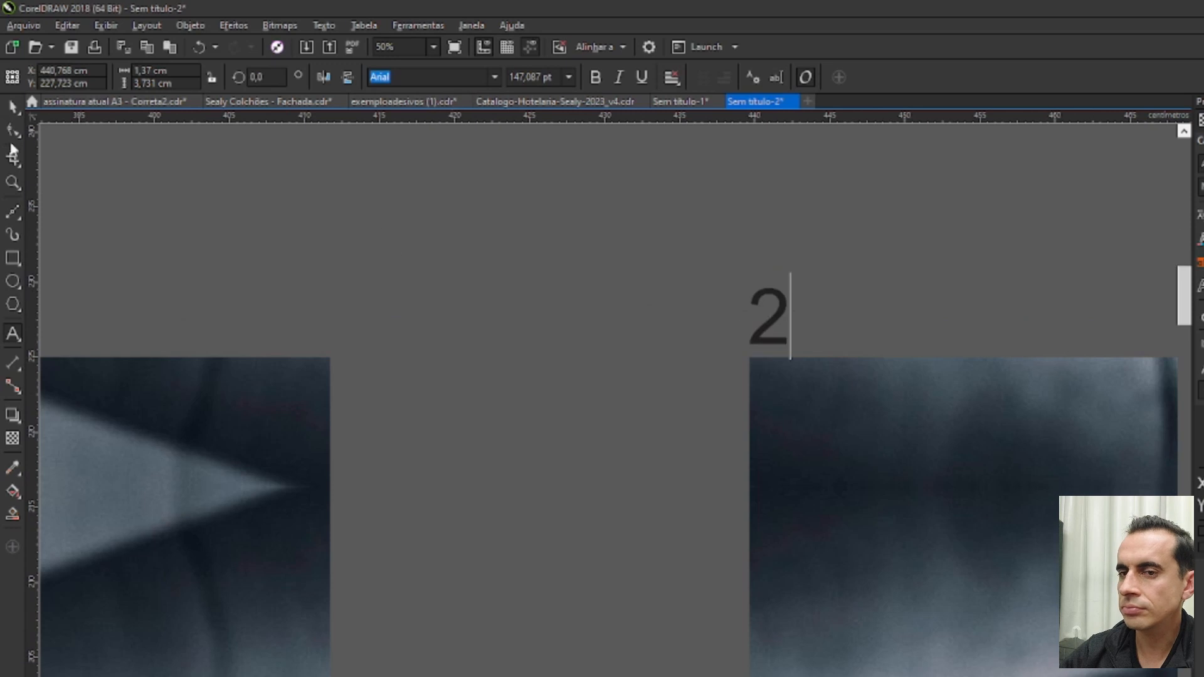
left_click(13, 107)
scroll(341, 253, "down", 3)
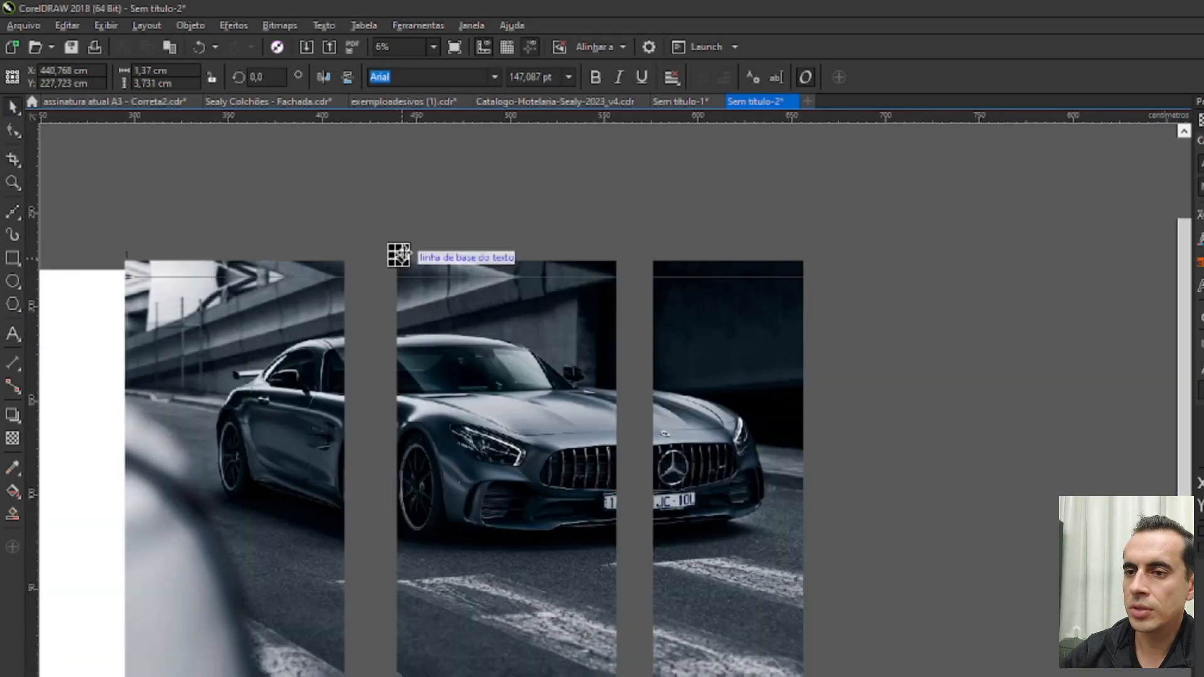
Copy the number 2 label above the third panel's upper-left corner and change the copy's text to 3
left_click_drag(398, 255, 658, 245)
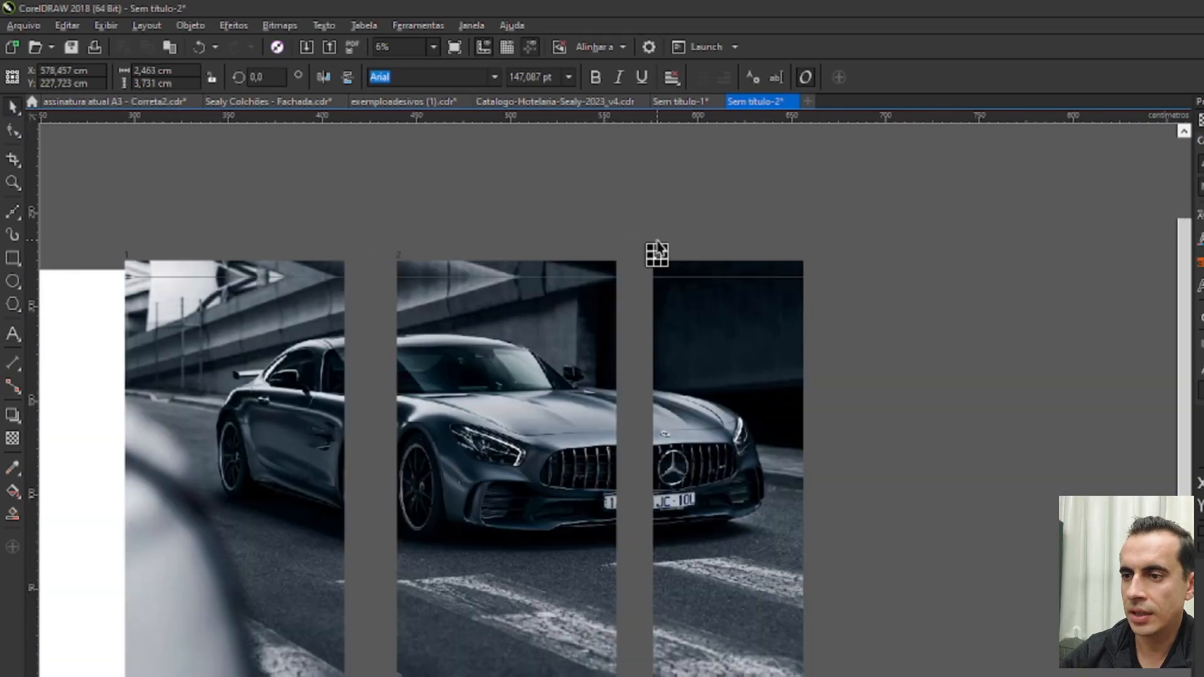
scroll(657, 255, "up", 4)
double_click(656, 316)
type("3")
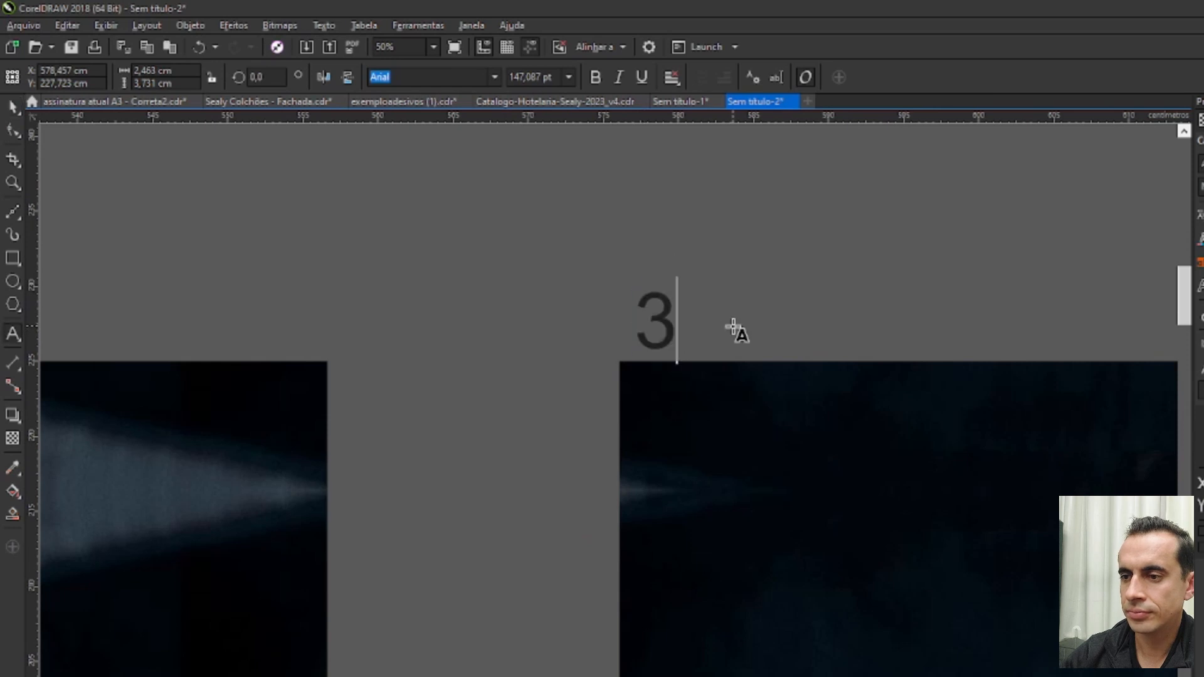
left_click(13, 107)
scroll(901, 210, "down", 3)
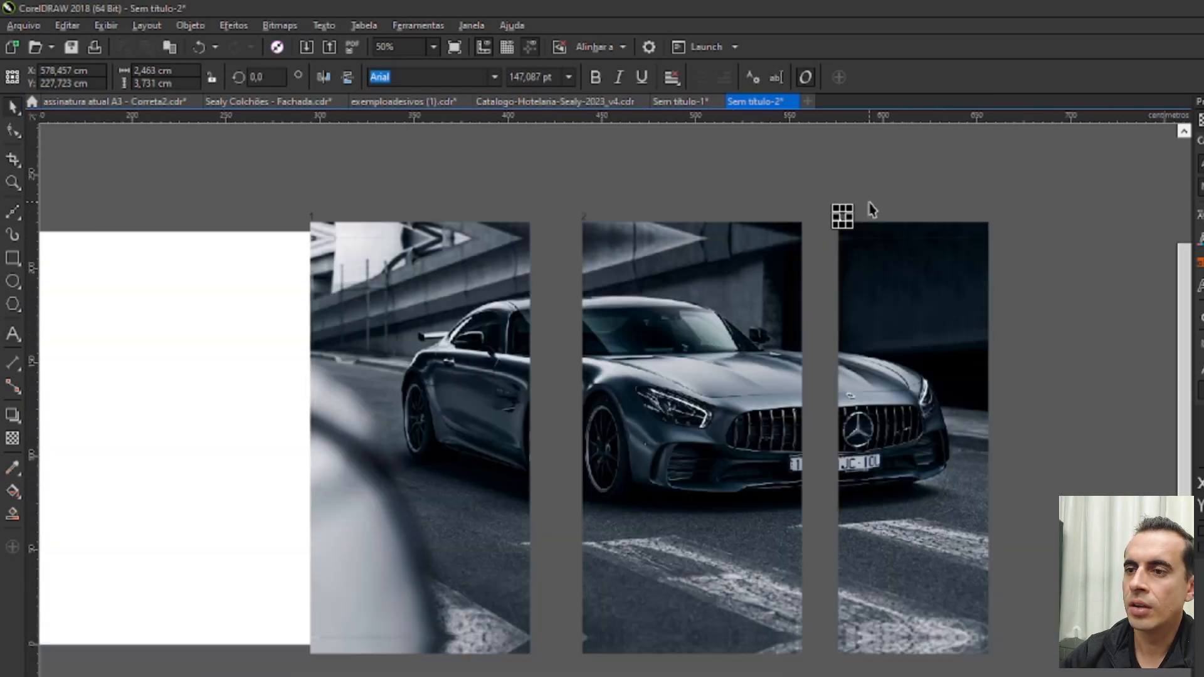
Scale the number 1 label proportionally to 1 cm high and set it just above the first panel's edge
scroll(287, 207, "up", 3)
left_click_drag(288, 204, 474, 364)
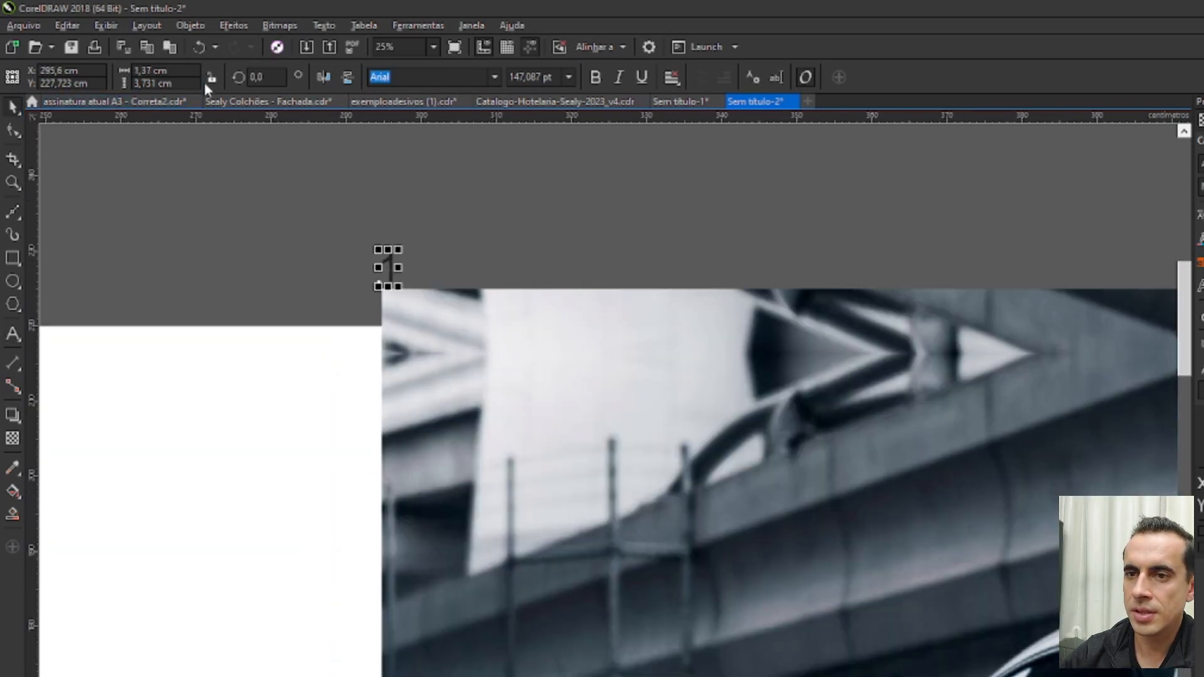
double_click(182, 82)
type("1")
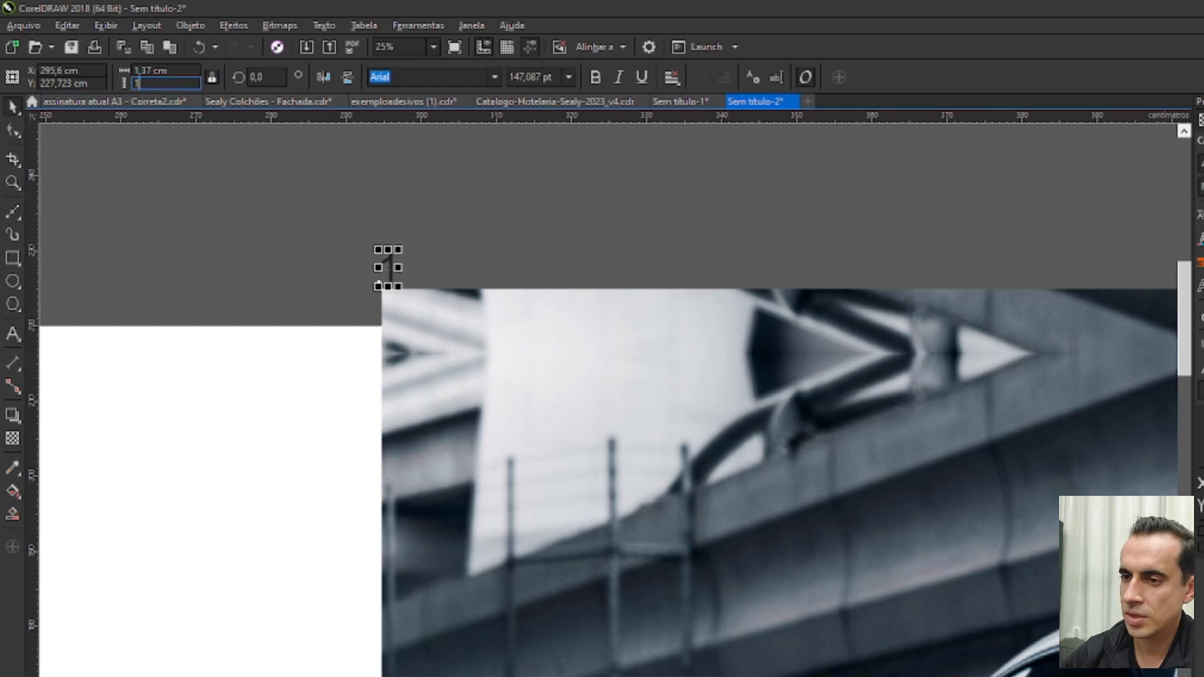
key("Return")
scroll(389, 268, "up", 3)
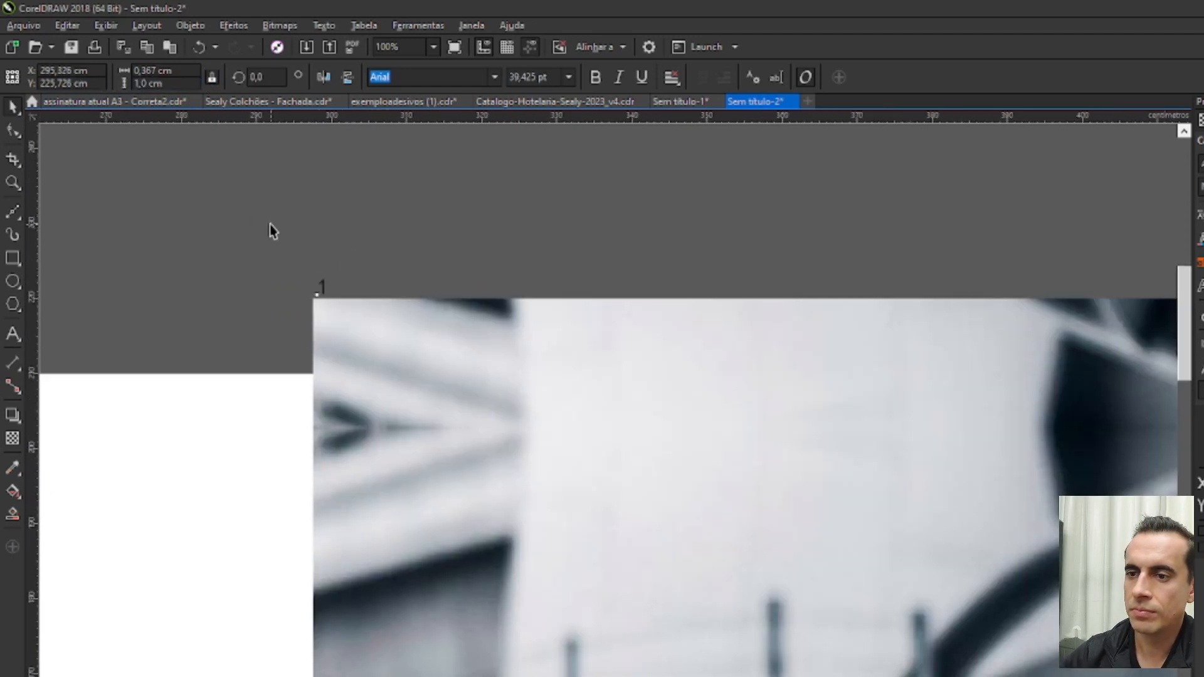
scroll(276, 233, "down", 3)
left_click_drag(621, 234, 244, 343)
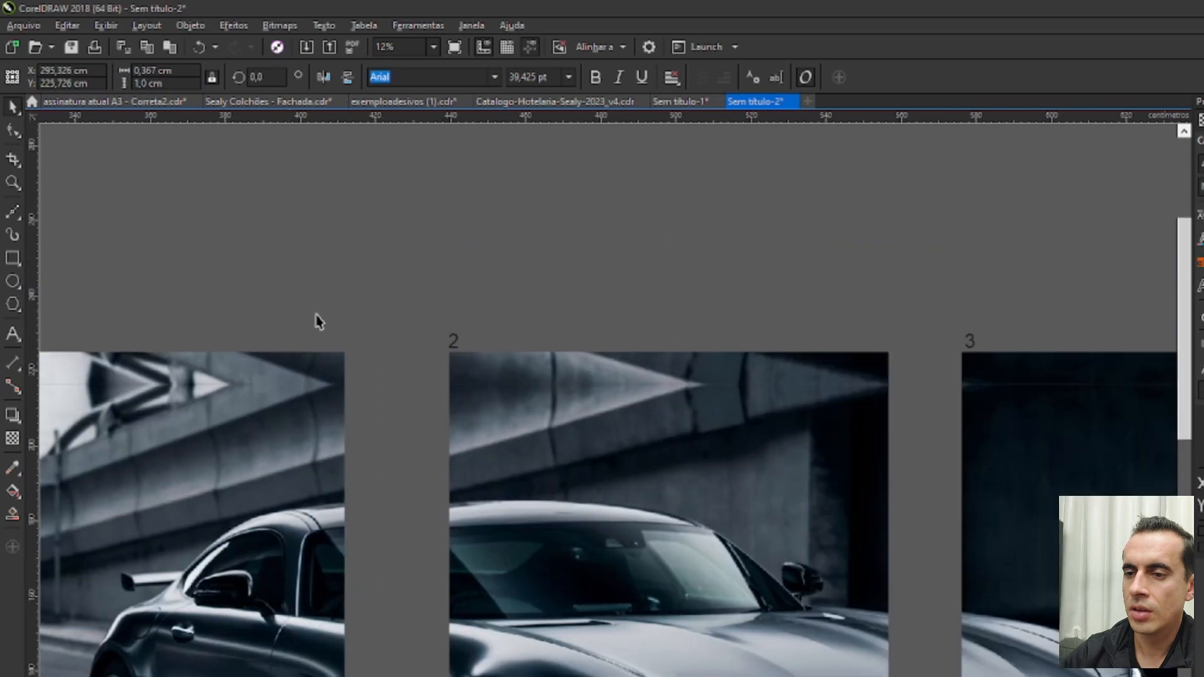
Scale the number 2 and number 3 labels proportionally to a height of 1 cm
left_click(453, 341)
left_click_drag(192, 82, 102, 71)
type("1")
key("Return")
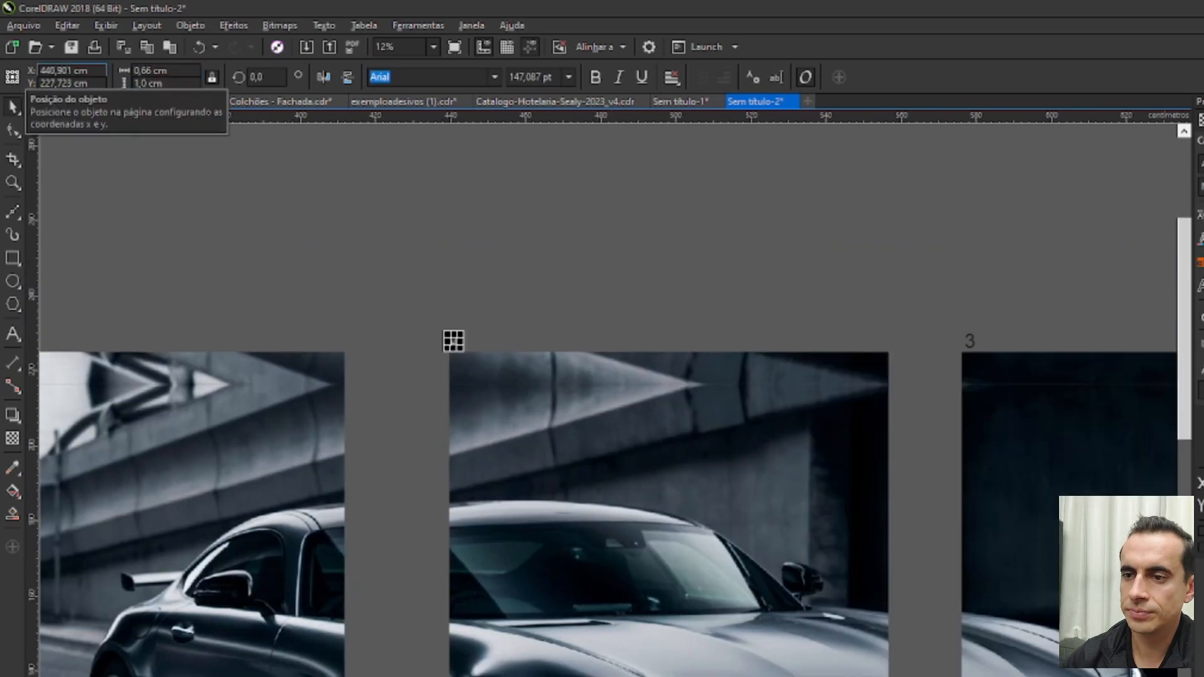
left_click(970, 341)
key("ctrl+r")
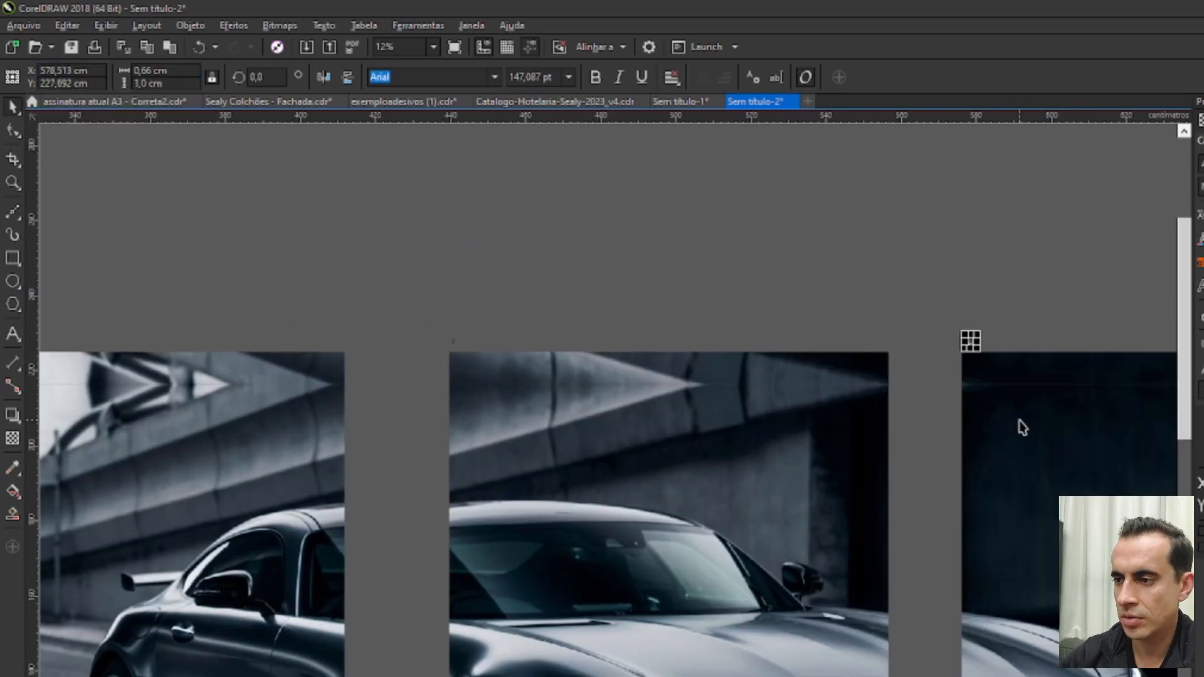
left_click(858, 273)
Move the number 2 label down close to the second panel's upper-left corner
scroll(389, 312, "up", 1)
left_click_drag(438, 293, 629, 451)
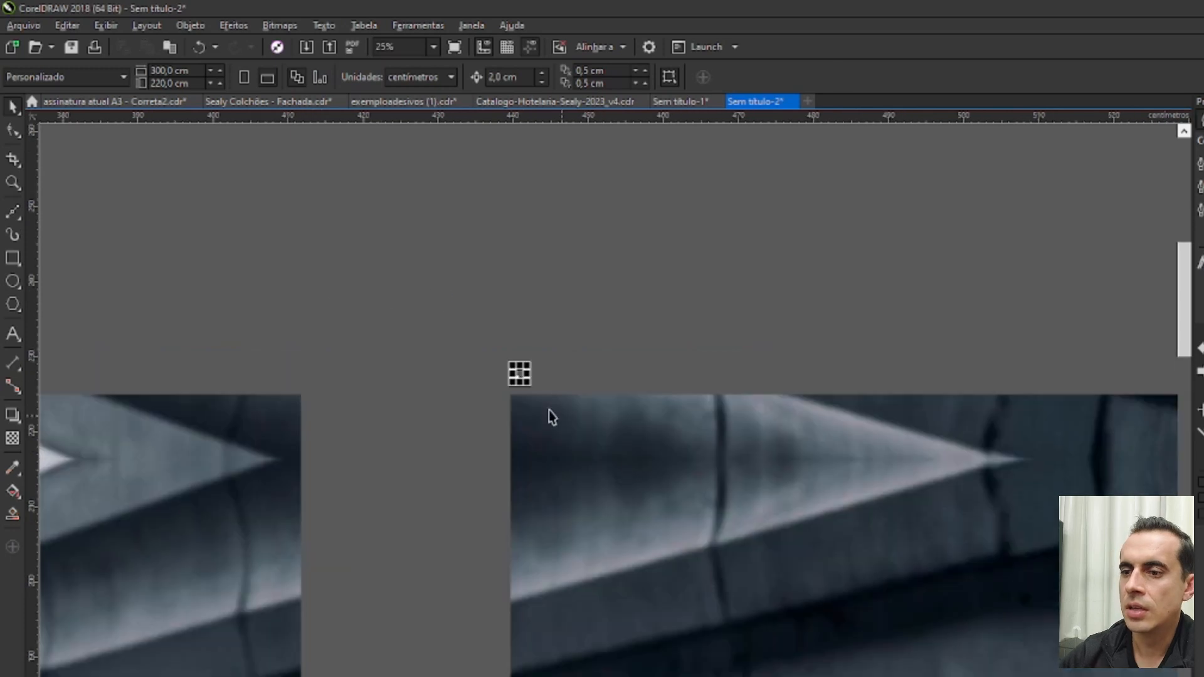
scroll(520, 374, "up", 2)
left_click_drag(520, 374, 497, 429)
scroll(655, 370, "down", 2)
scroll(652, 362, "down", 3)
scroll(390, 370, "up", 2)
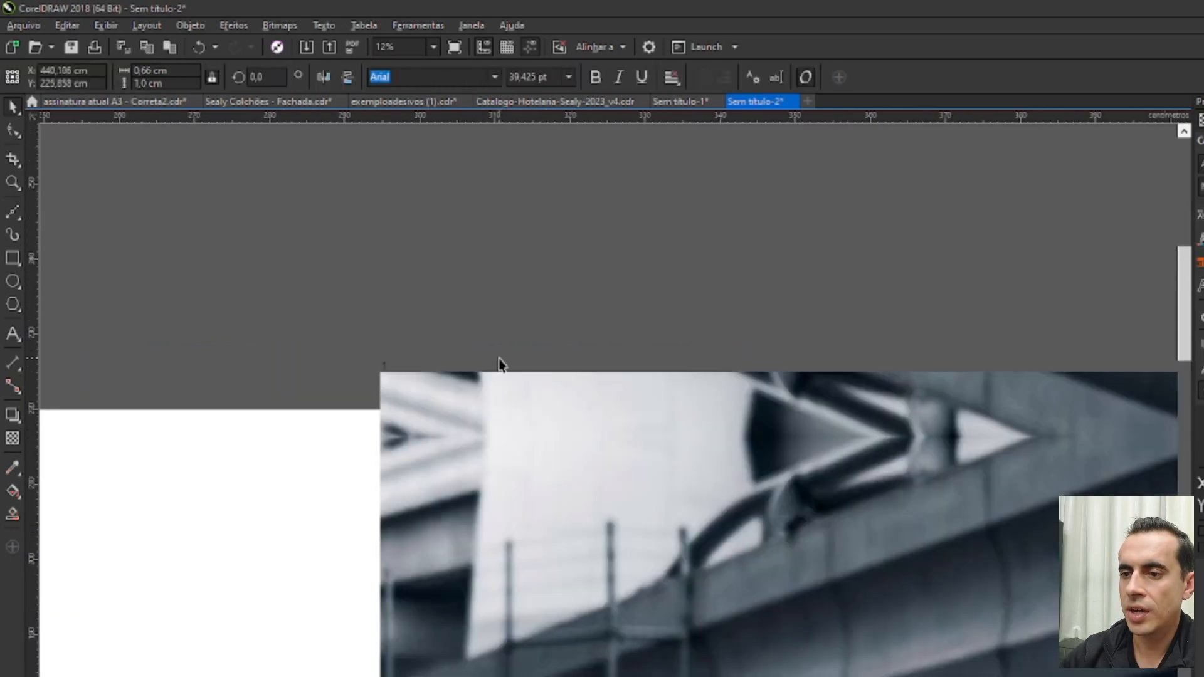
Group the number 1 label with the first panel
left_click_drag(285, 292, 456, 450)
scroll(409, 389, "up", 1)
left_click(409, 391)
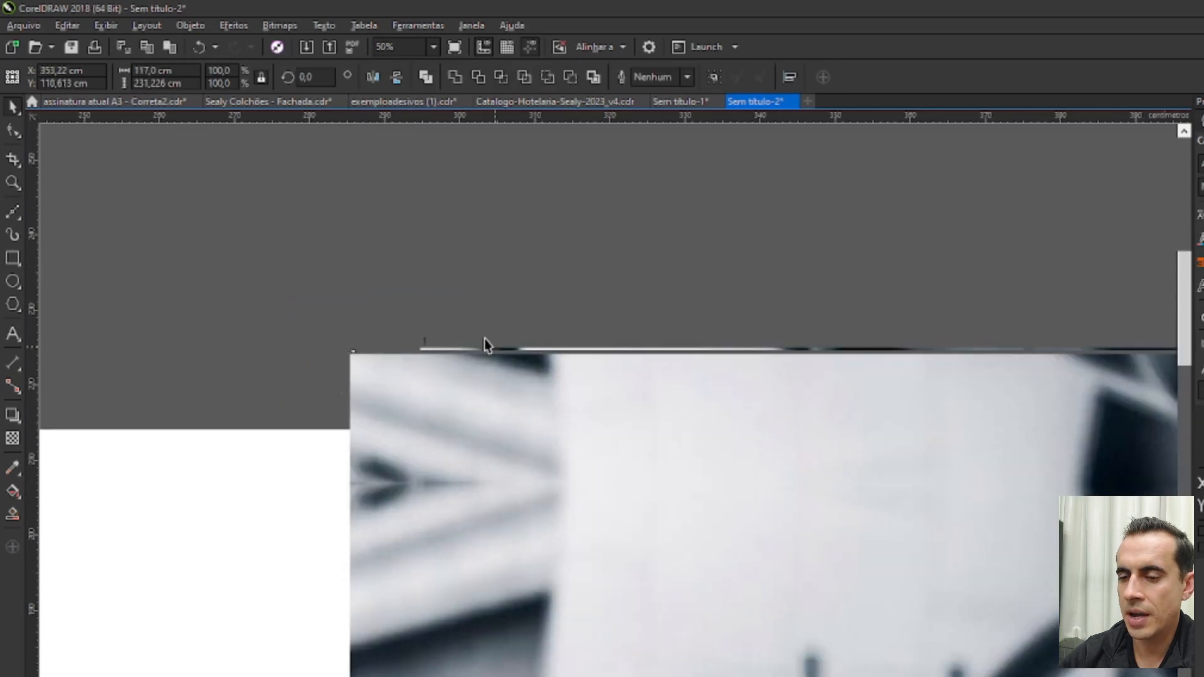
scroll(493, 375, "down", 3)
right_click(513, 420)
left_click(560, 486)
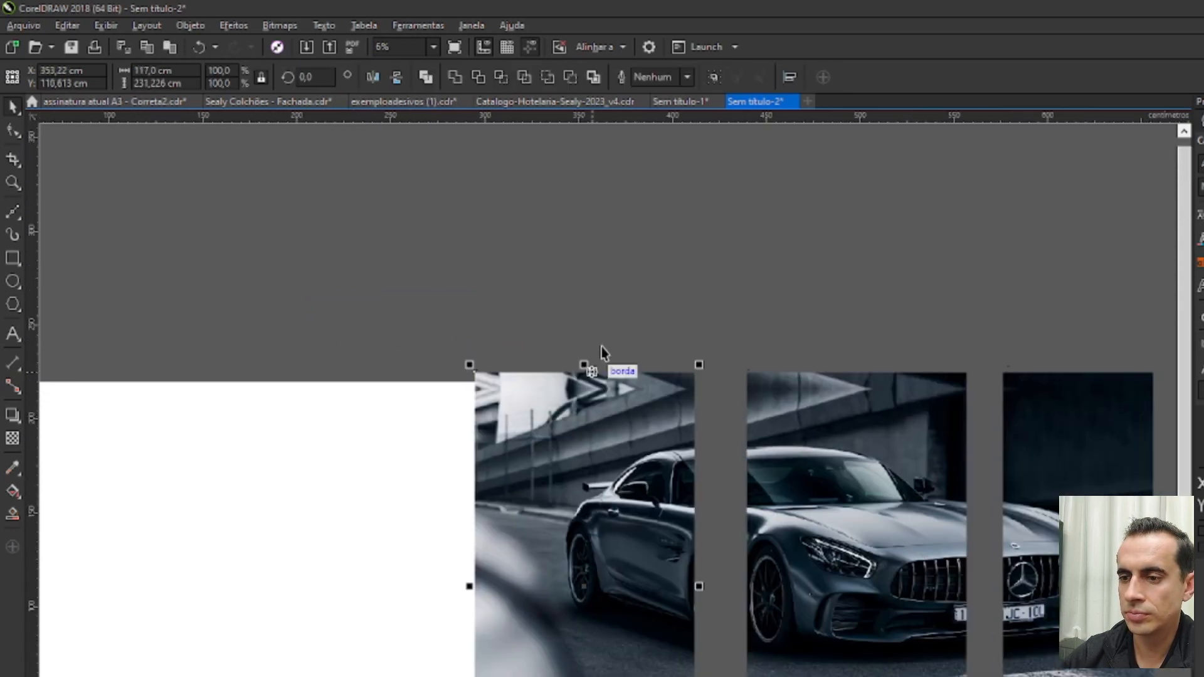
Set the number 2 label right above the second panel's corner and group it with that panel
scroll(638, 342, "down", 2)
scroll(697, 344, "up", 3)
left_click_drag(527, 321, 694, 467)
scroll(564, 379, "up", 6)
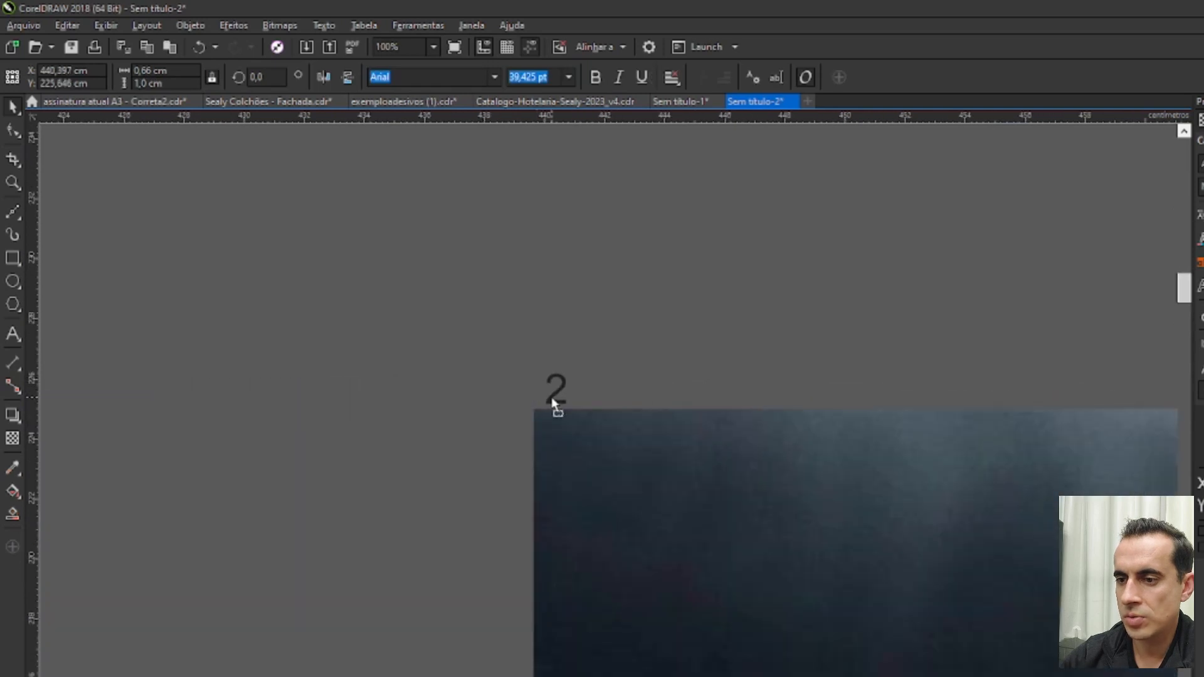
left_click(642, 464)
scroll(643, 464, "down", 3)
right_click(709, 558)
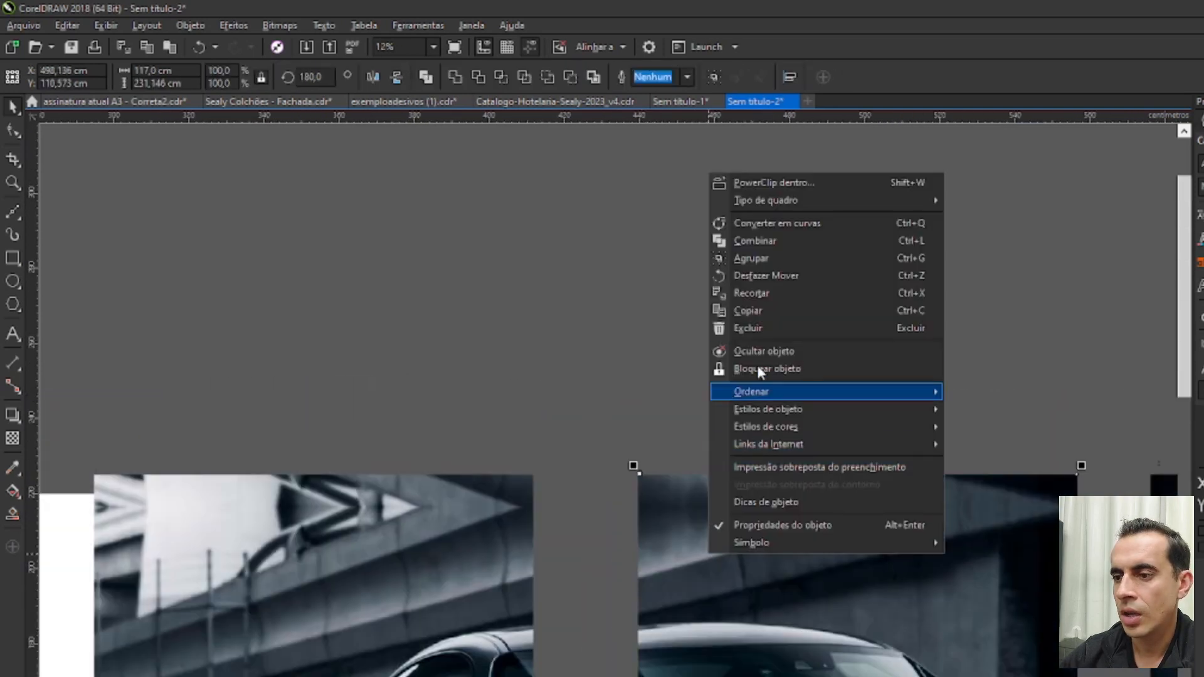
left_click(727, 275)
Set the number 3 label right above the third panel's corner and group it with that panel
scroll(451, 467, "up", 4)
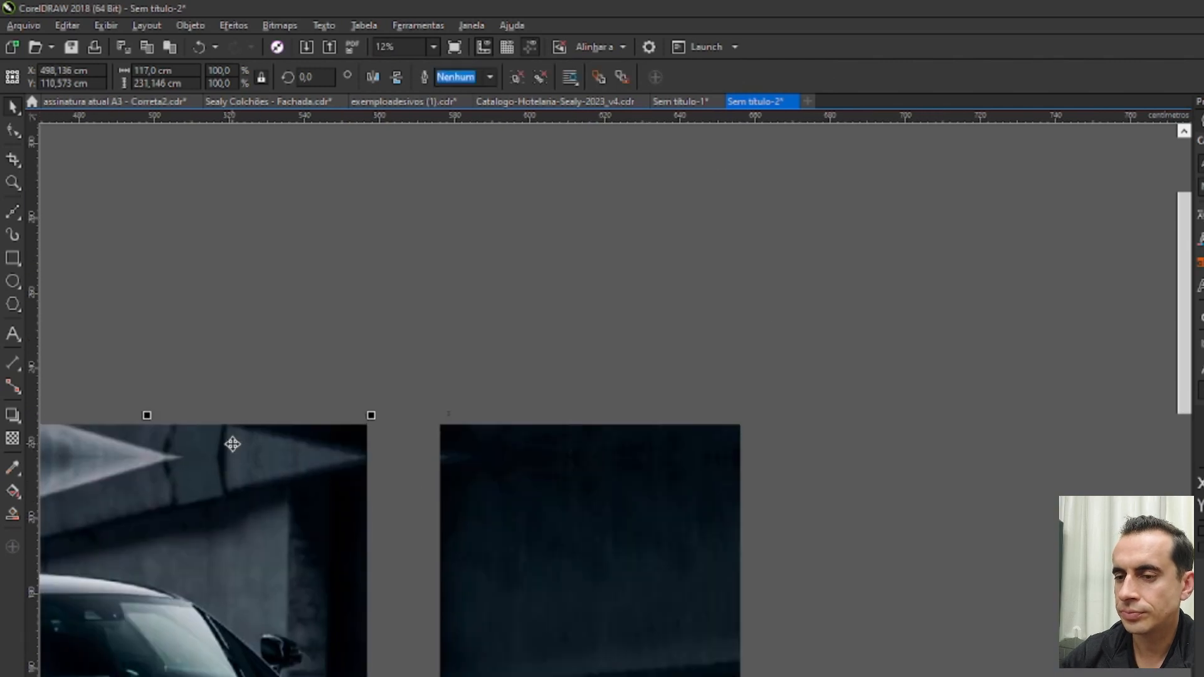
left_click_drag(387, 204, 419, 496)
scroll(442, 269, "up", 3)
scroll(492, 333, "down", 1)
left_click(457, 589)
scroll(366, 462, "down", 3)
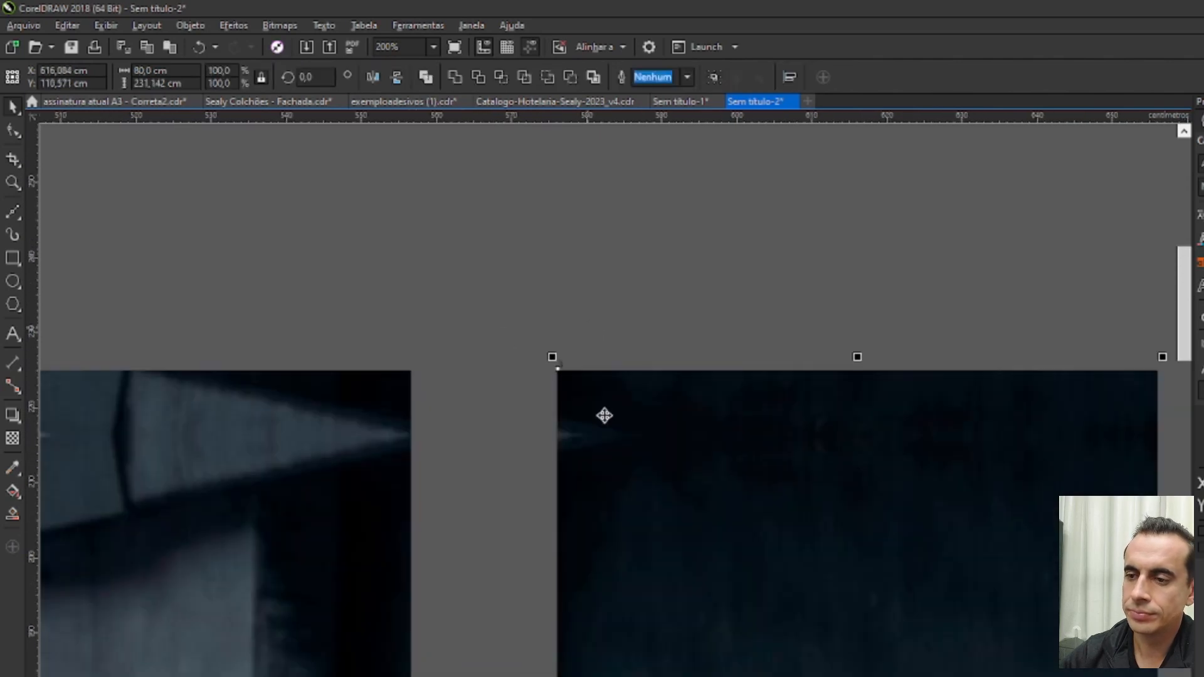
right_click(627, 463)
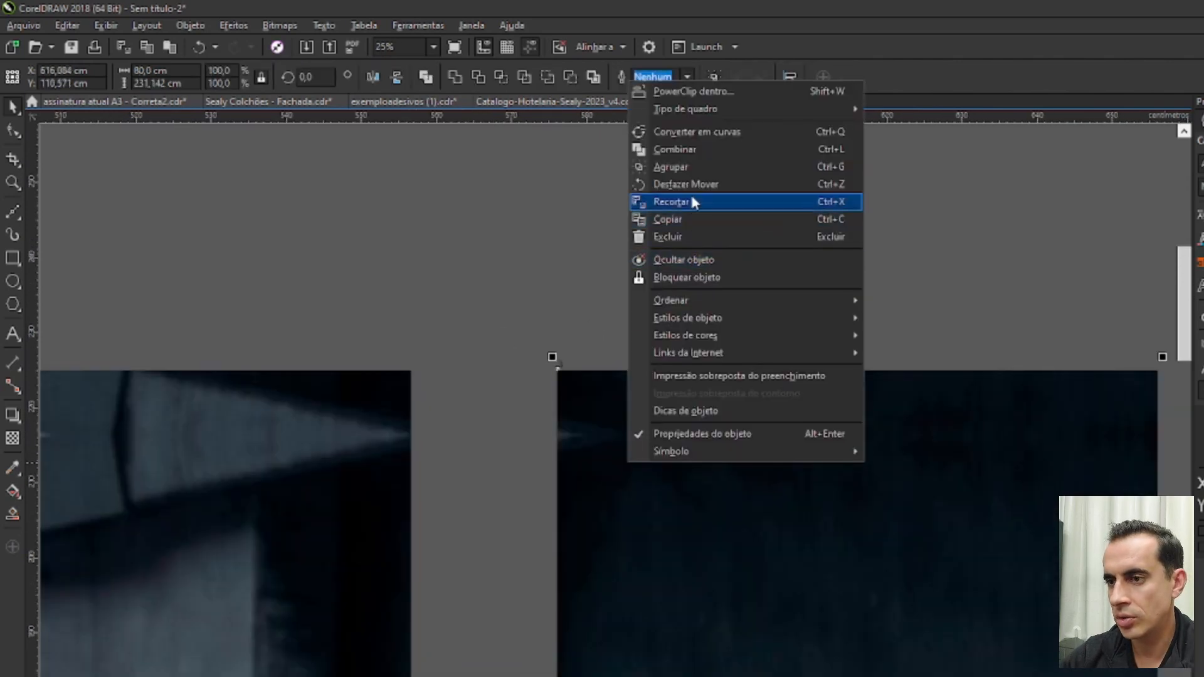
left_click(673, 166)
Try moving the grouped first panel together with its label and undo the move
scroll(779, 419, "down", 4)
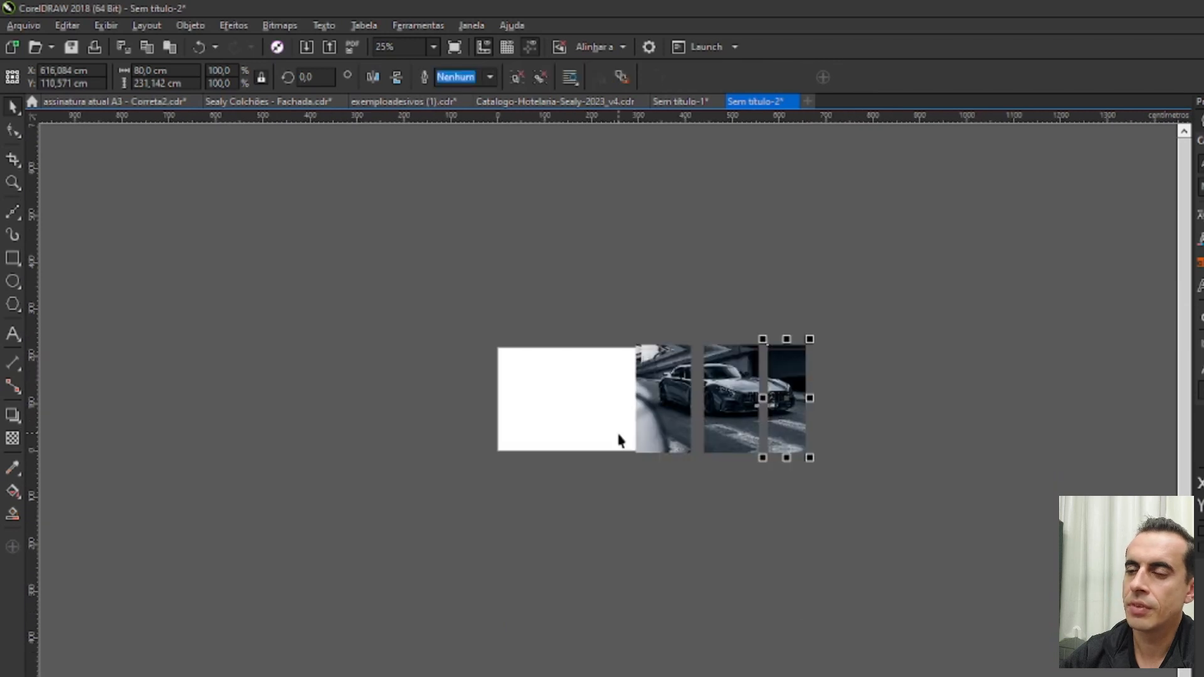
scroll(618, 438, "up", 3)
left_click(662, 362)
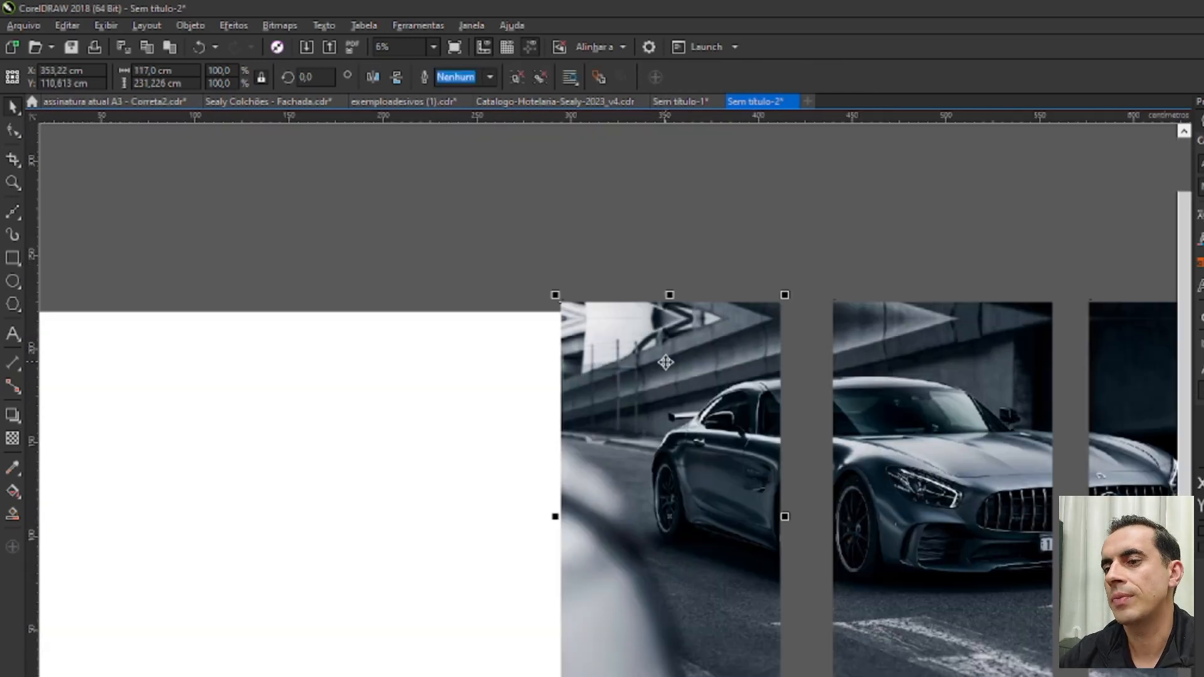
left_click_drag(665, 362, 638, 333)
key("ctrl+z")
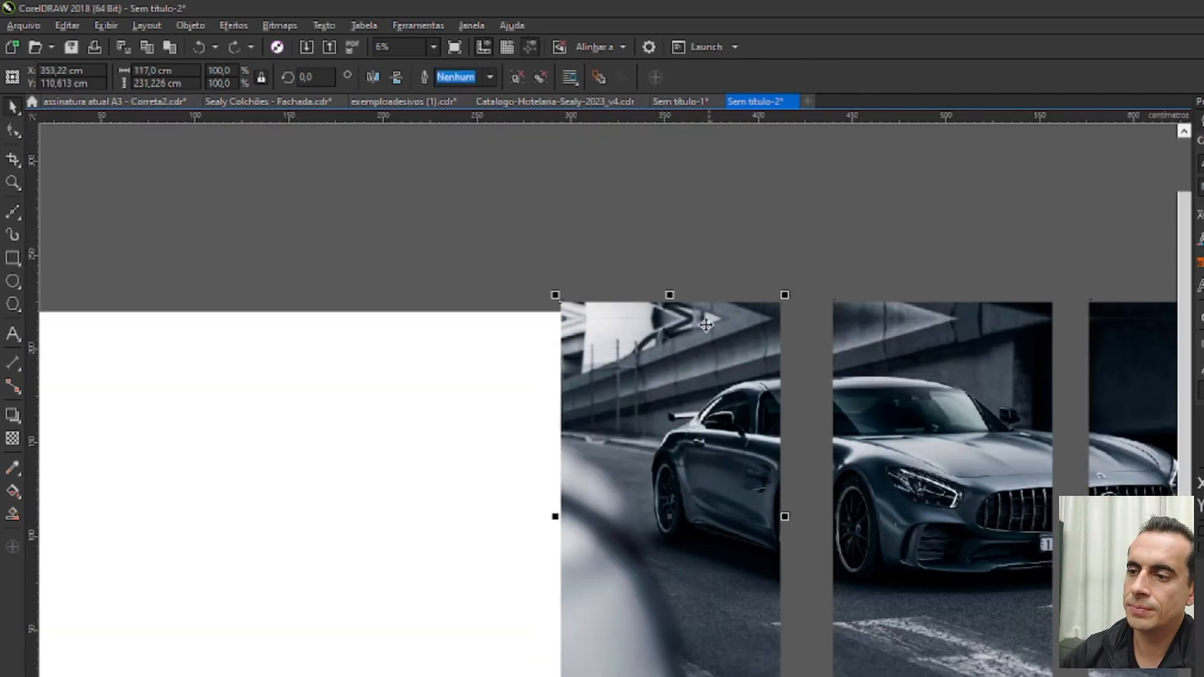
scroll(707, 324, "down", 2)
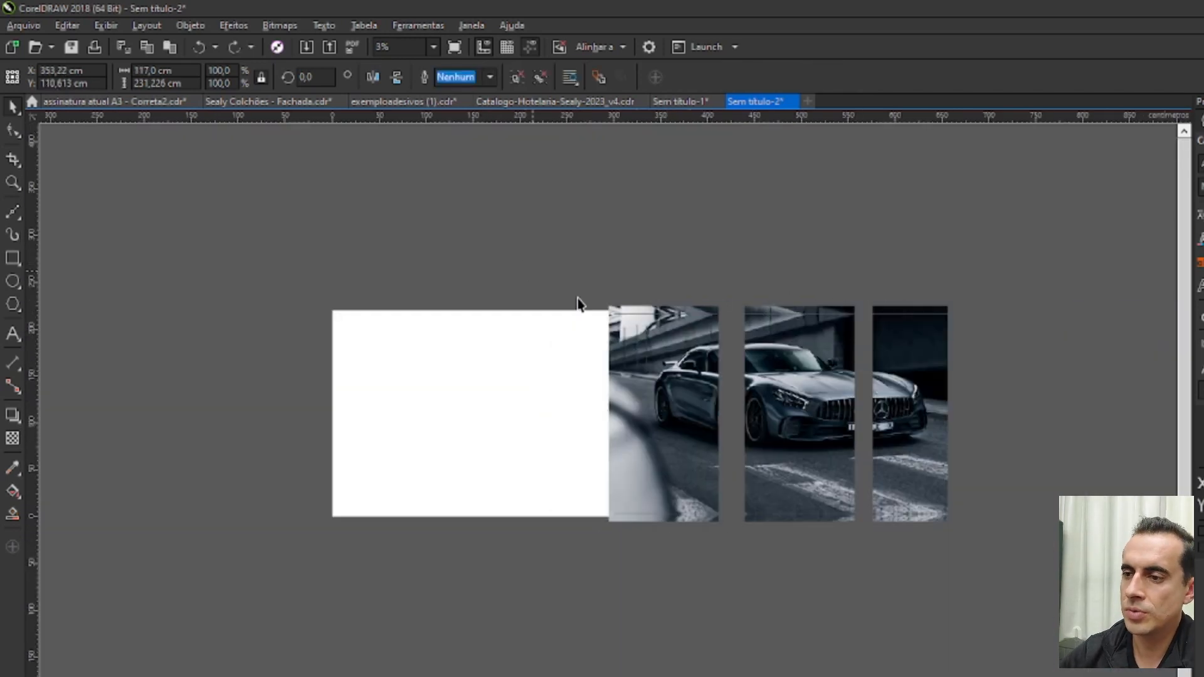
Rotate the grouped first panel 90° clockwise so it lies lengthwise and move it over the blank page
left_click(669, 322)
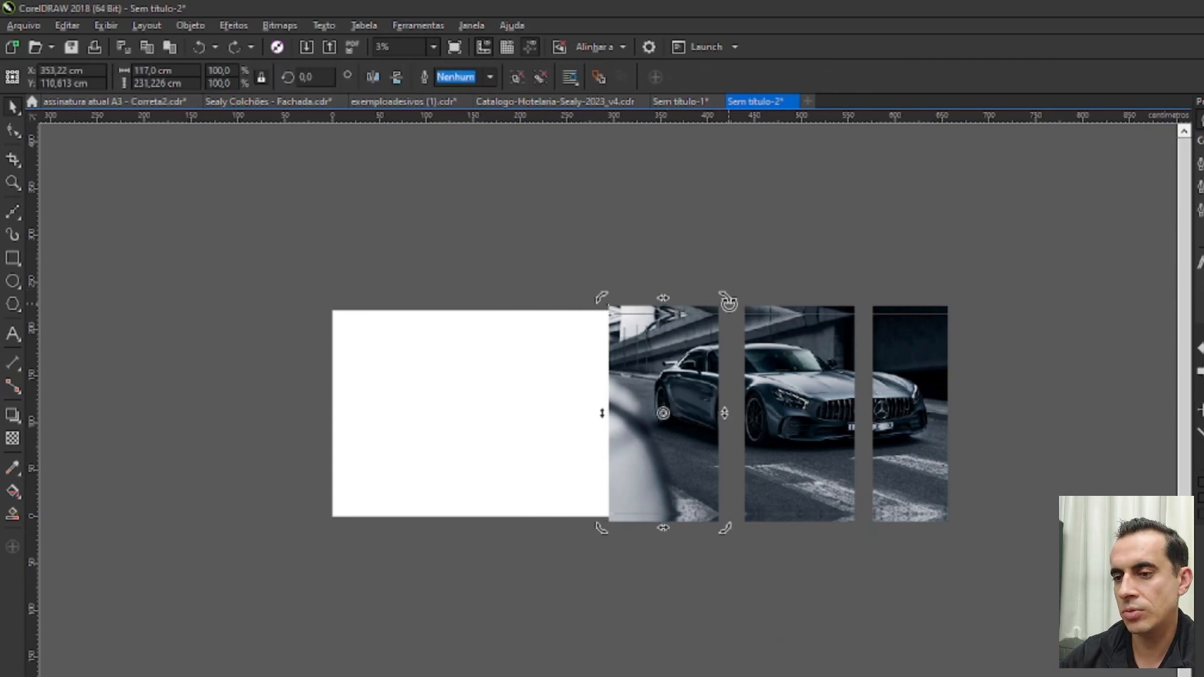
left_click_drag(727, 302, 855, 524)
left_click_drag(669, 398, 405, 375)
Rotate the grouped second panel 90° clockwise and place it end to end with the first, leaving a gap
left_click(819, 354)
left_click_drag(793, 406, 601, 389)
left_click_drag(740, 421, 749, 477)
left_click(533, 363)
scroll(532, 363, "up", 2)
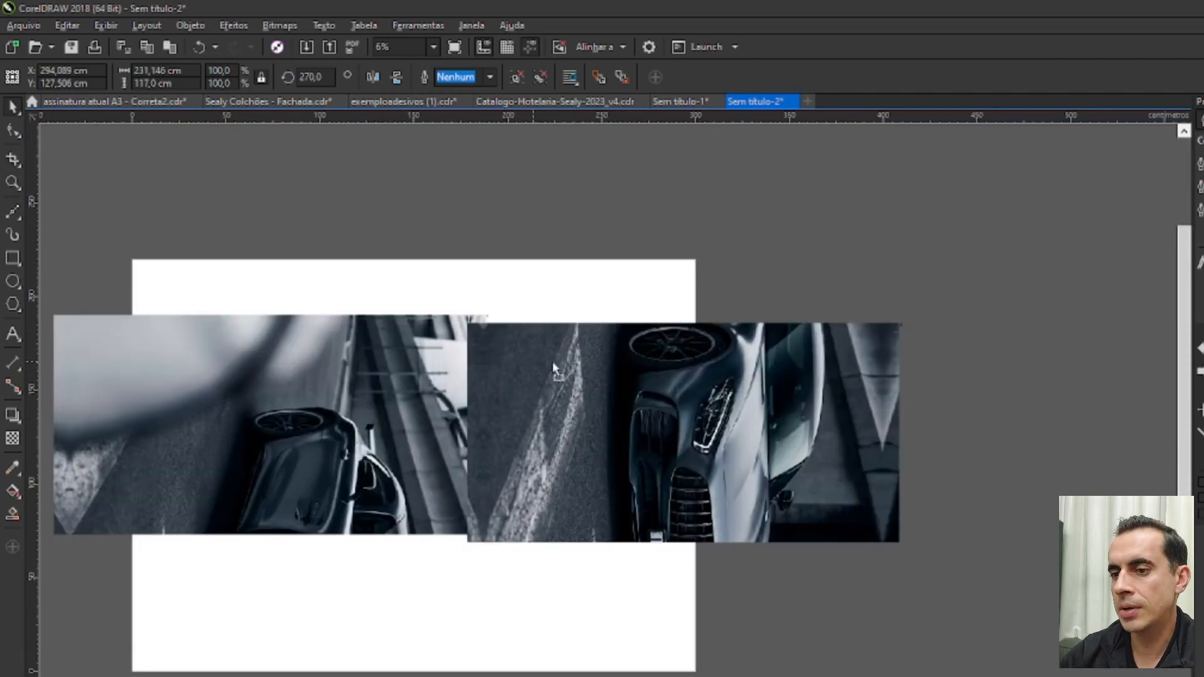
left_click_drag(532, 363, 588, 351)
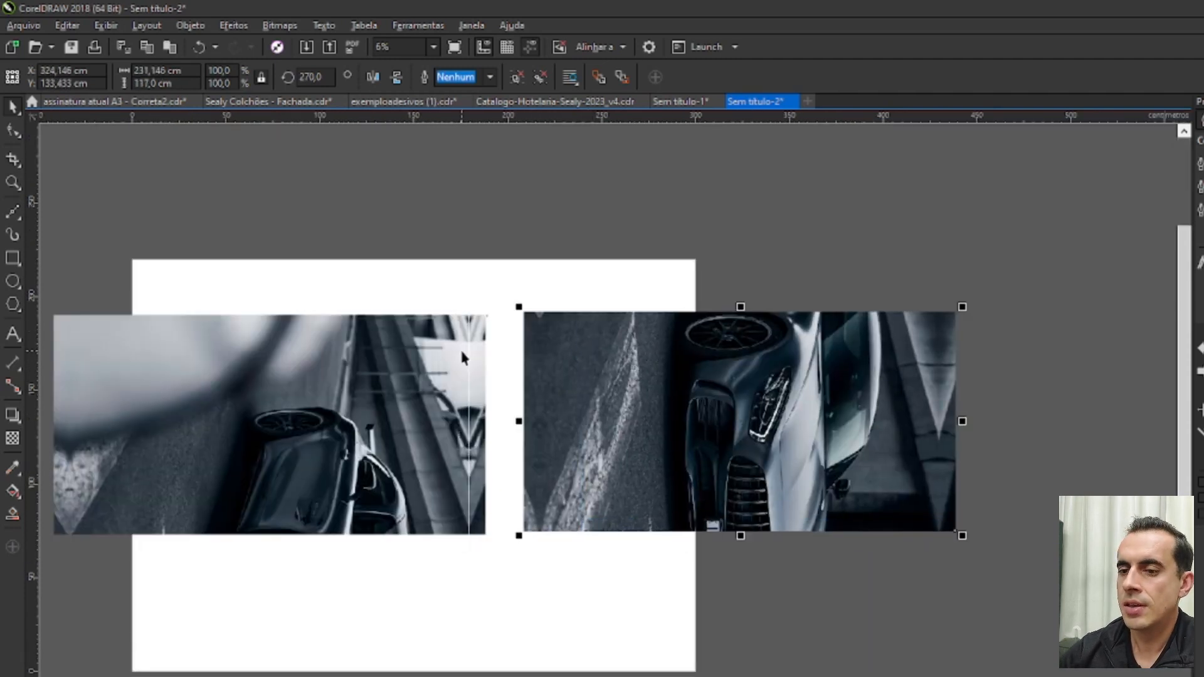
Turn the second panel another 180° to a 90° rotation and move it closer to the first panel
left_click(567, 354)
left_click_drag(961, 308, 492, 547)
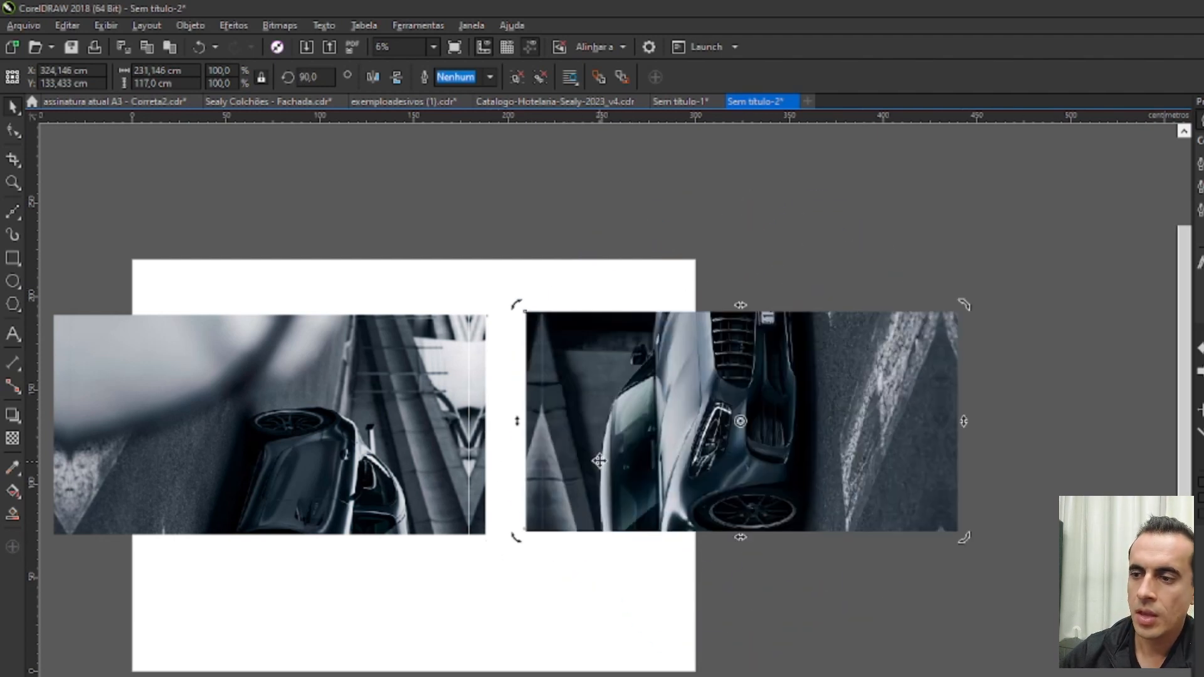
left_click(602, 411)
left_click_drag(603, 411, 584, 411)
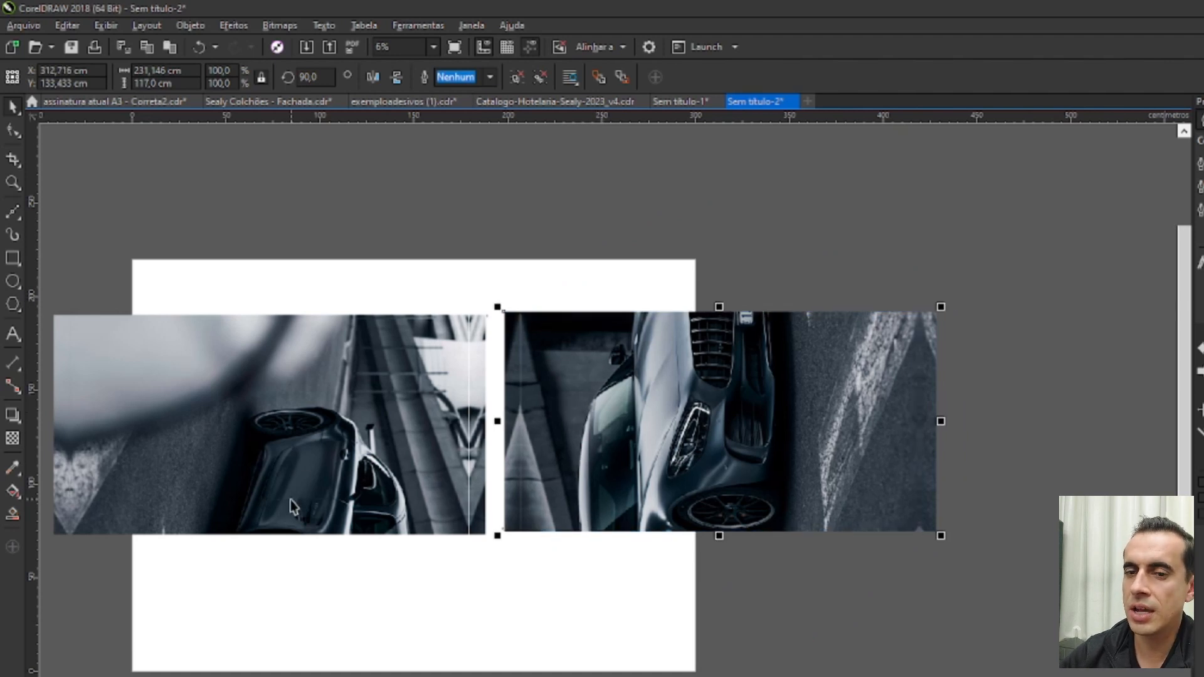
left_click(649, 413)
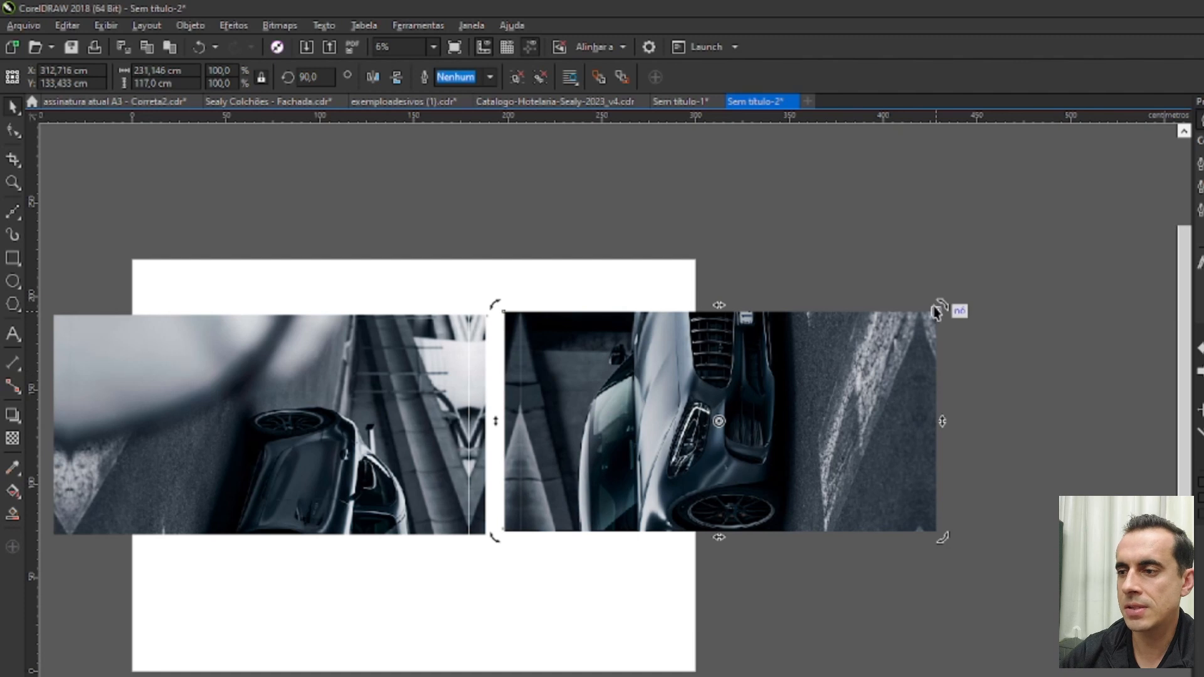
Turn the second panel in place from 90° to a 270° rotation so it faces the same way as the first
left_click_drag(936, 310, 853, 662)
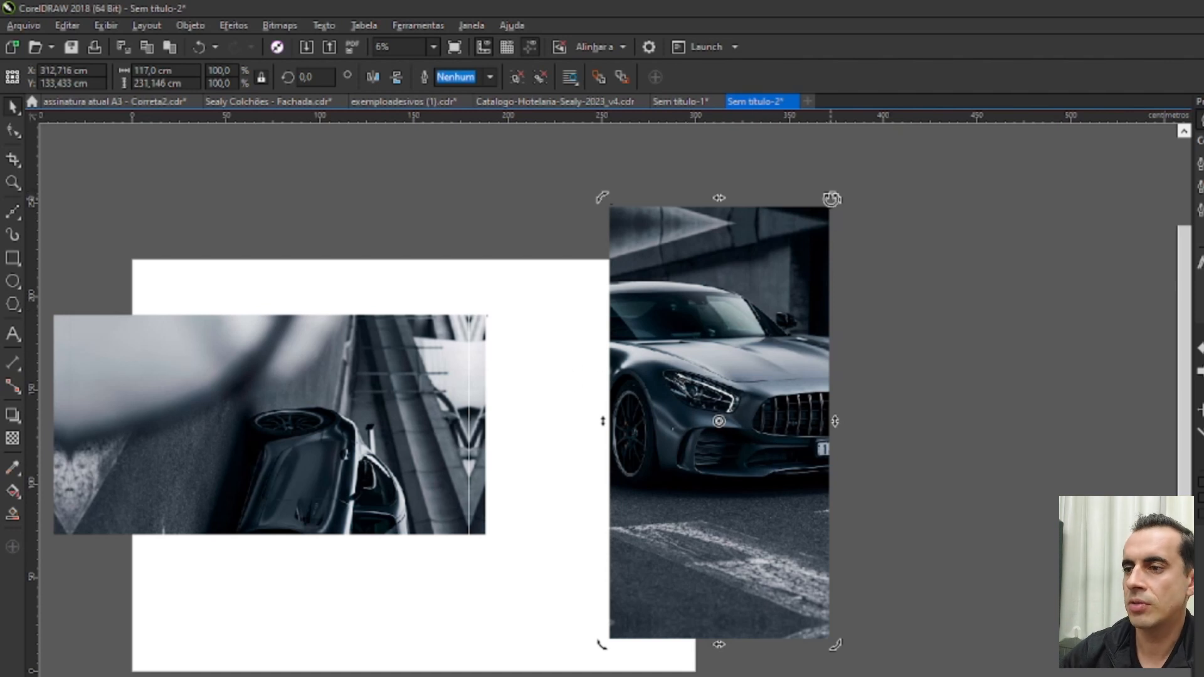
left_click_drag(832, 199, 1014, 565)
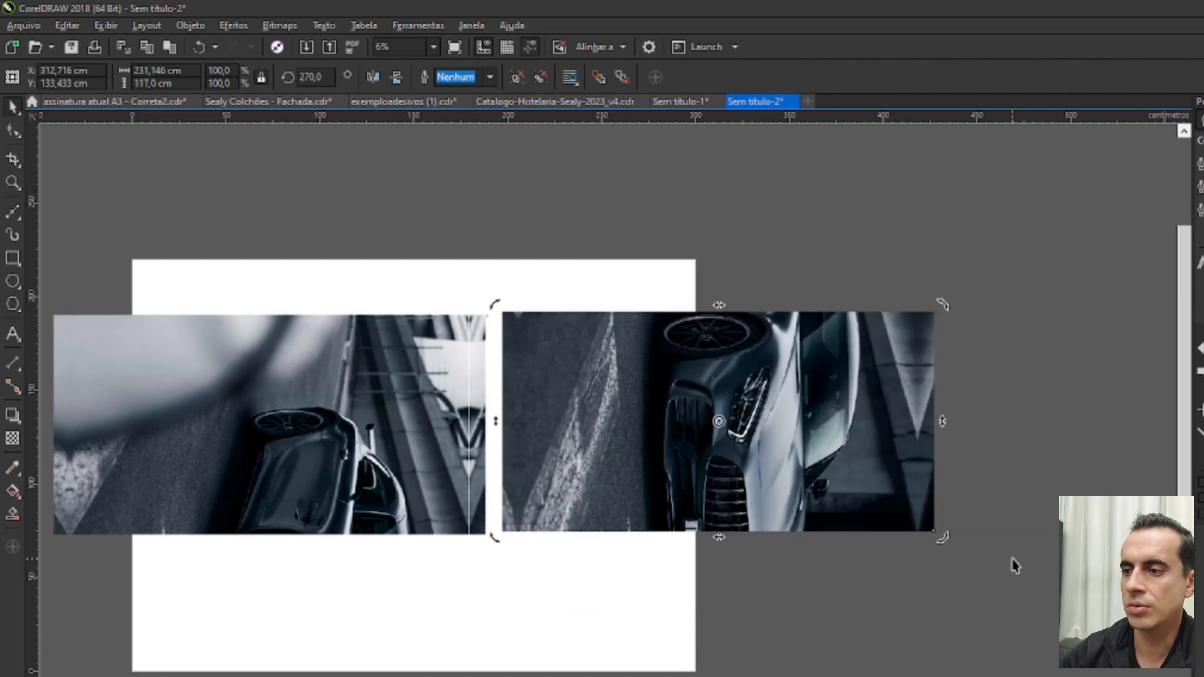
left_click(1094, 450)
left_click(130, 422)
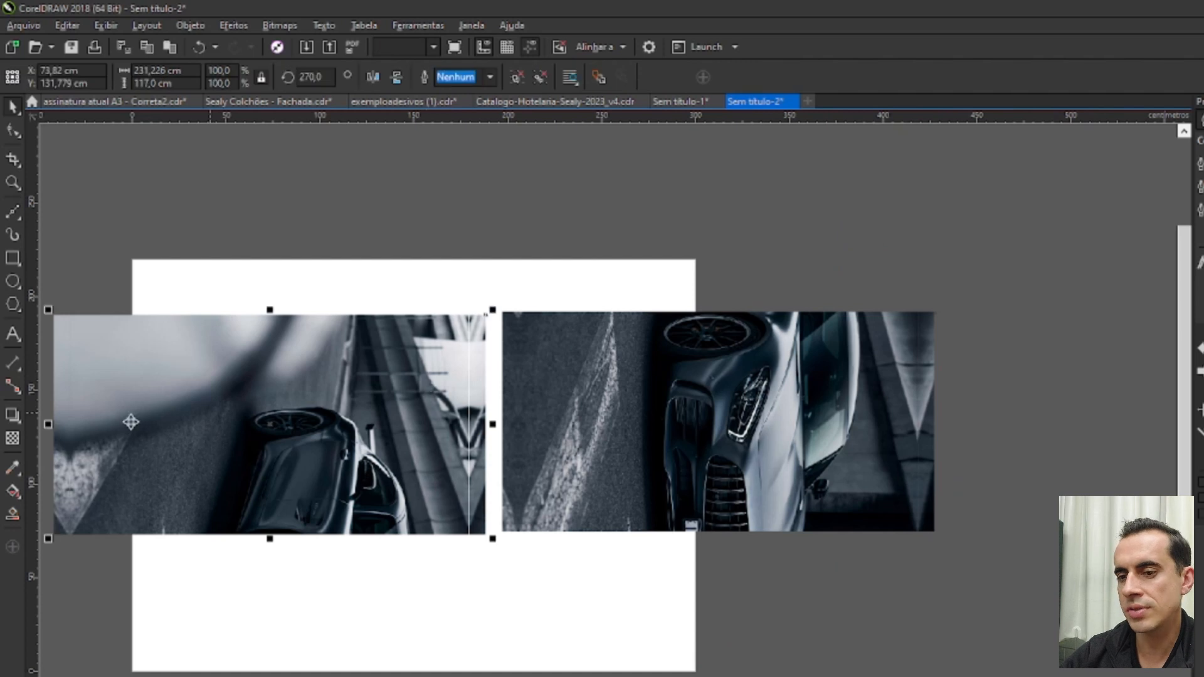
Rotate the grouped third panel 90° clockwise to a 270° rotation so it lies lengthwise like the others
scroll(618, 393, "down", 2)
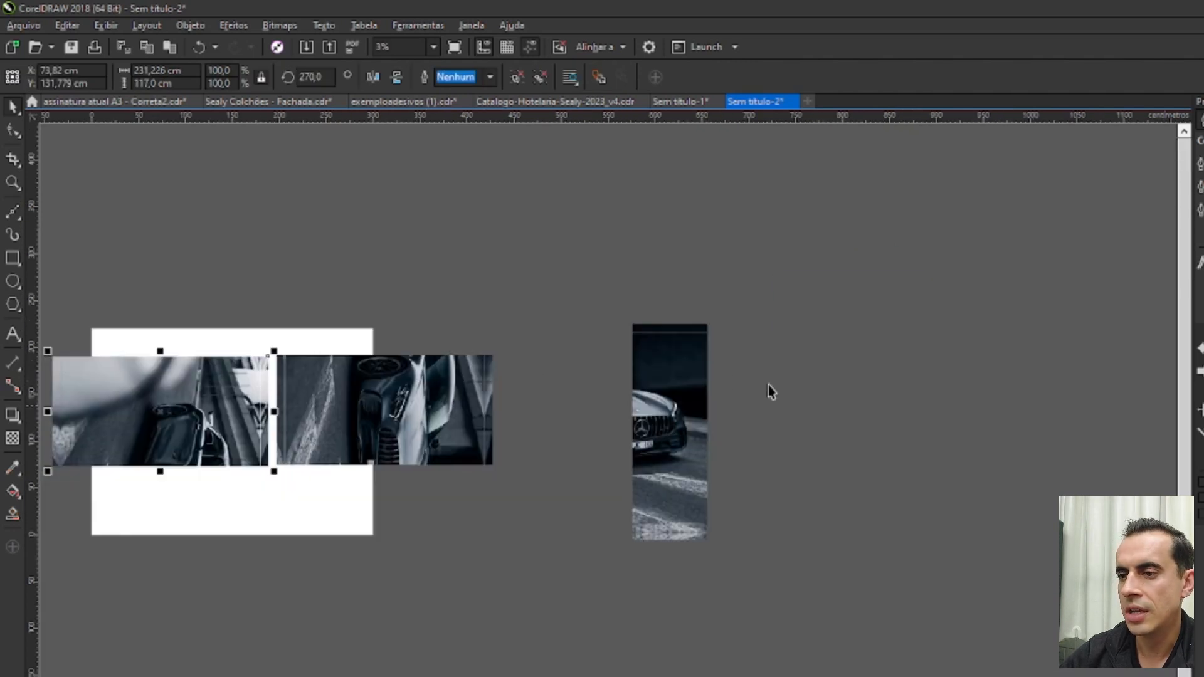
left_click(769, 392)
left_click(686, 379)
left_click(681, 360)
left_click_drag(708, 321, 837, 516)
Move the third panel end to end with the second, aligning their upper edges and leaving a 2 cm gap for the panel number
scroll(779, 395, "up", 4)
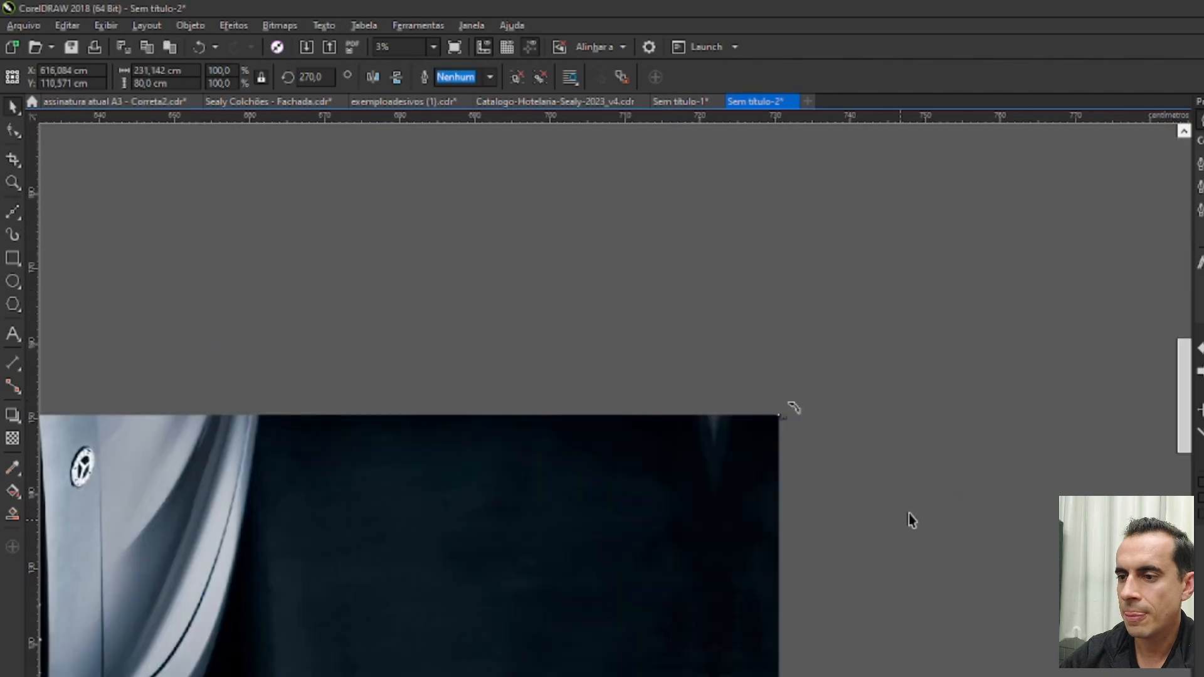
scroll(929, 495, "down", 3)
left_click(721, 458)
scroll(731, 477, "up", 3)
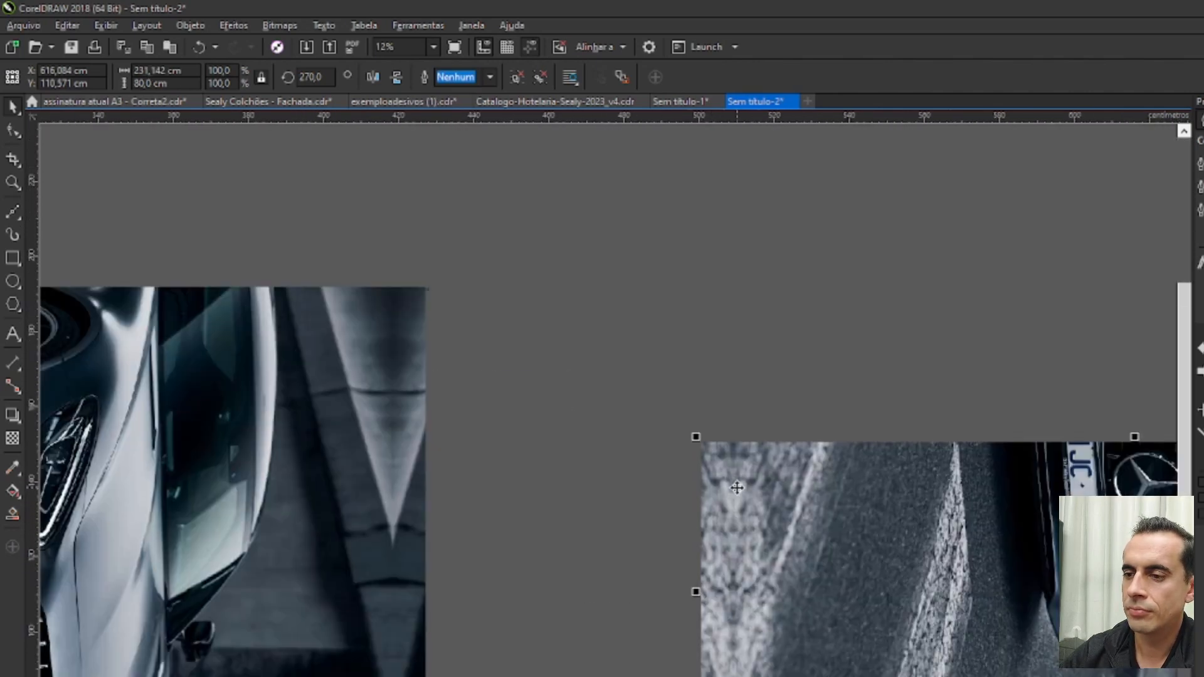
left_click_drag(737, 487, 484, 338)
scroll(446, 286, "up", 5)
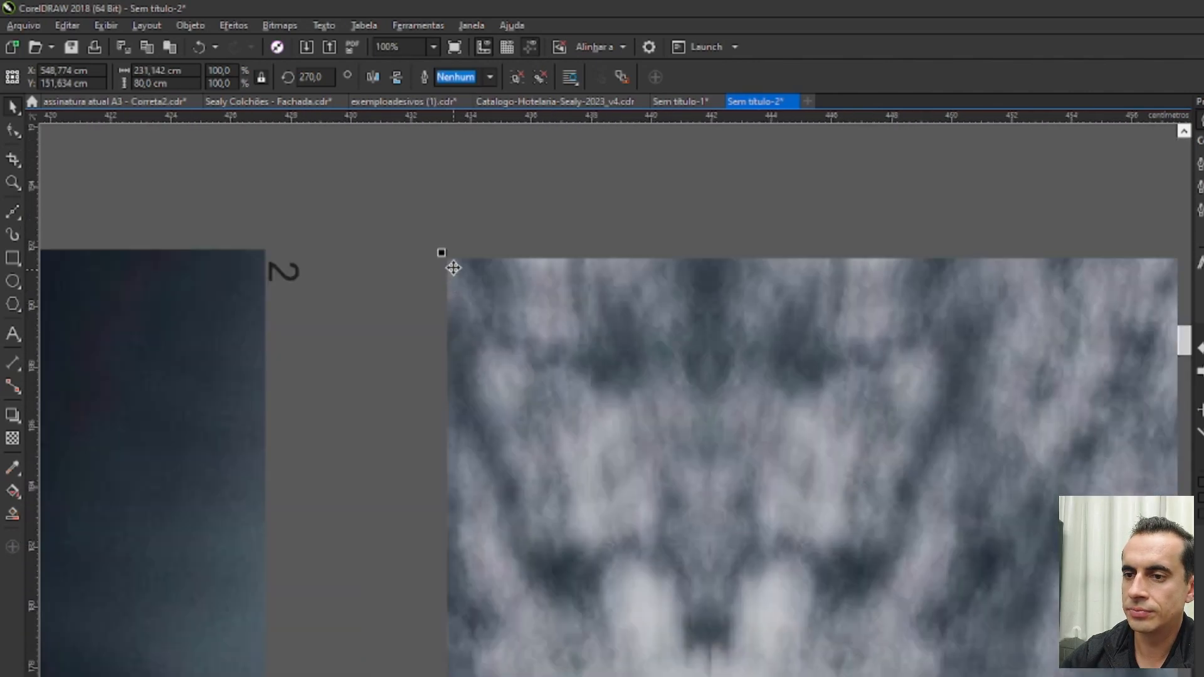
left_click_drag(445, 254, 263, 250)
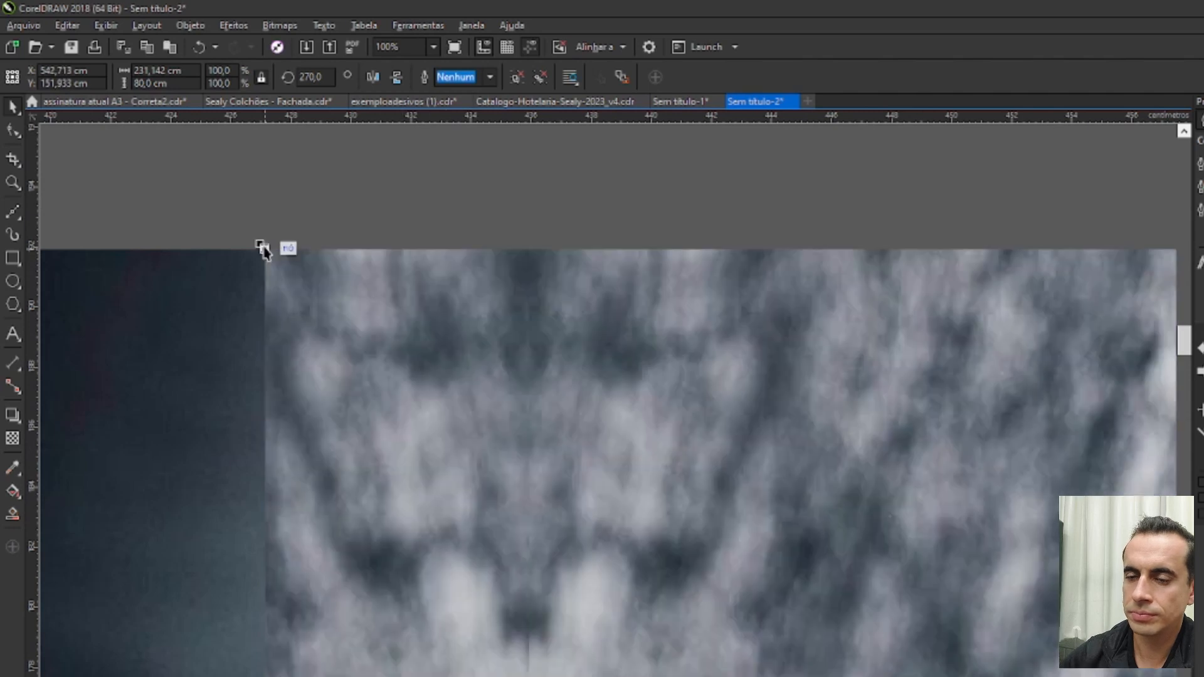
key("Right")
key("Right")
key("Left")
scroll(264, 251, "down", 7)
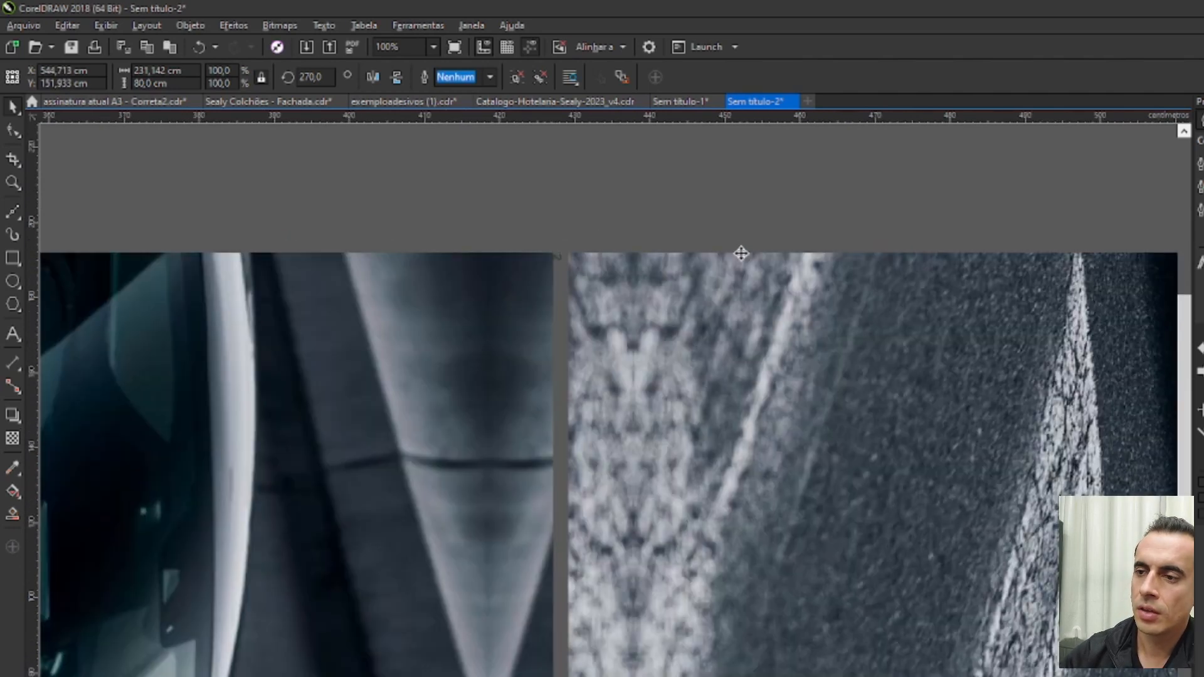
Move the first panel beside the second, aligning their upper edges and leaving a gap of about 2 cm for its number
scroll(237, 262, "up", 3)
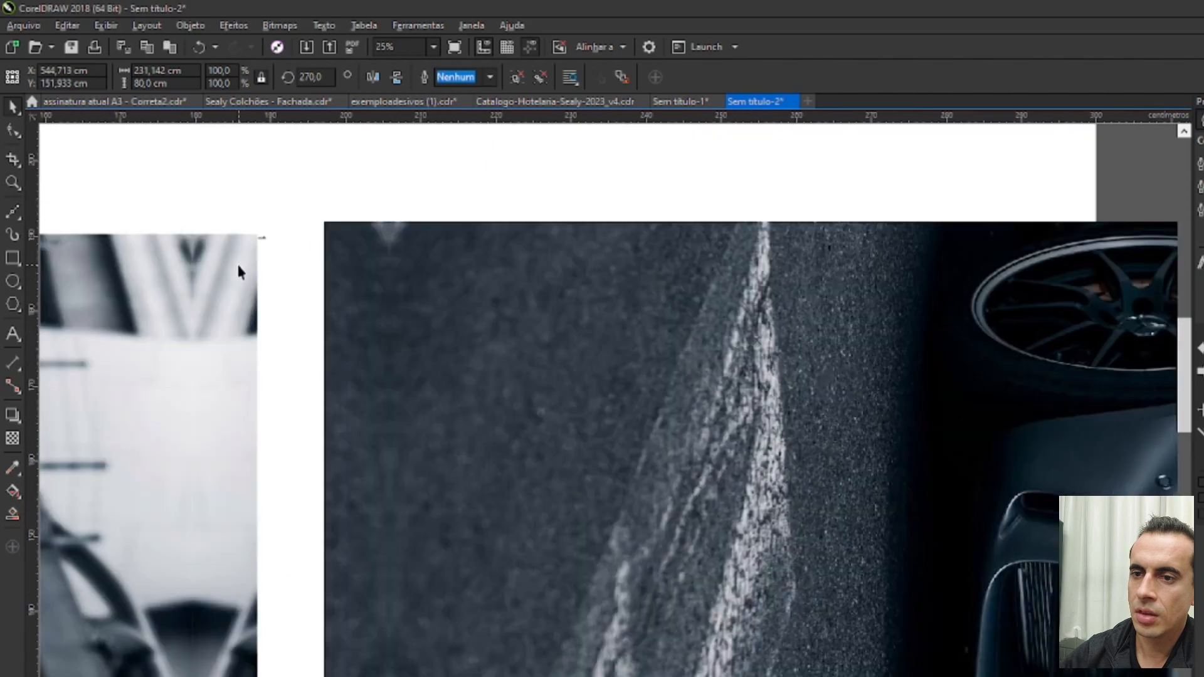
left_click(236, 254)
scroll(250, 230, "up", 2)
left_click_drag(297, 264, 538, 192)
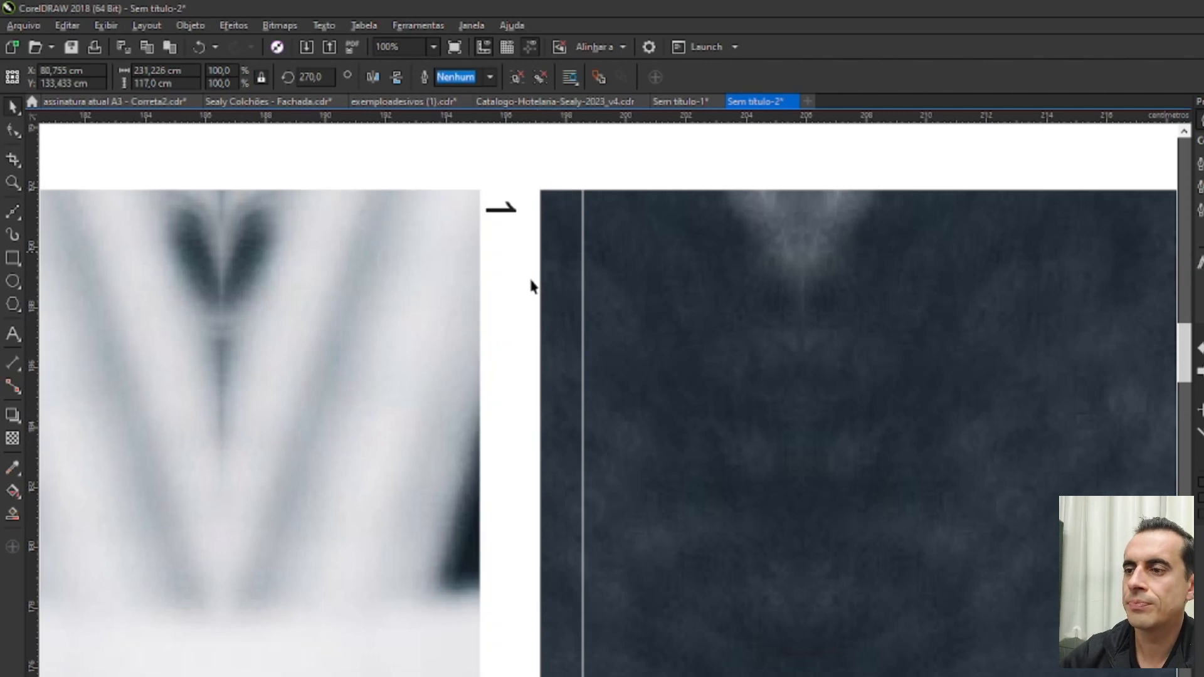
Set the page width to 695,142 cm, copied from the overall width of the three selected panels
scroll(533, 285, "down", 3)
left_click_drag(228, 246, 1091, 465)
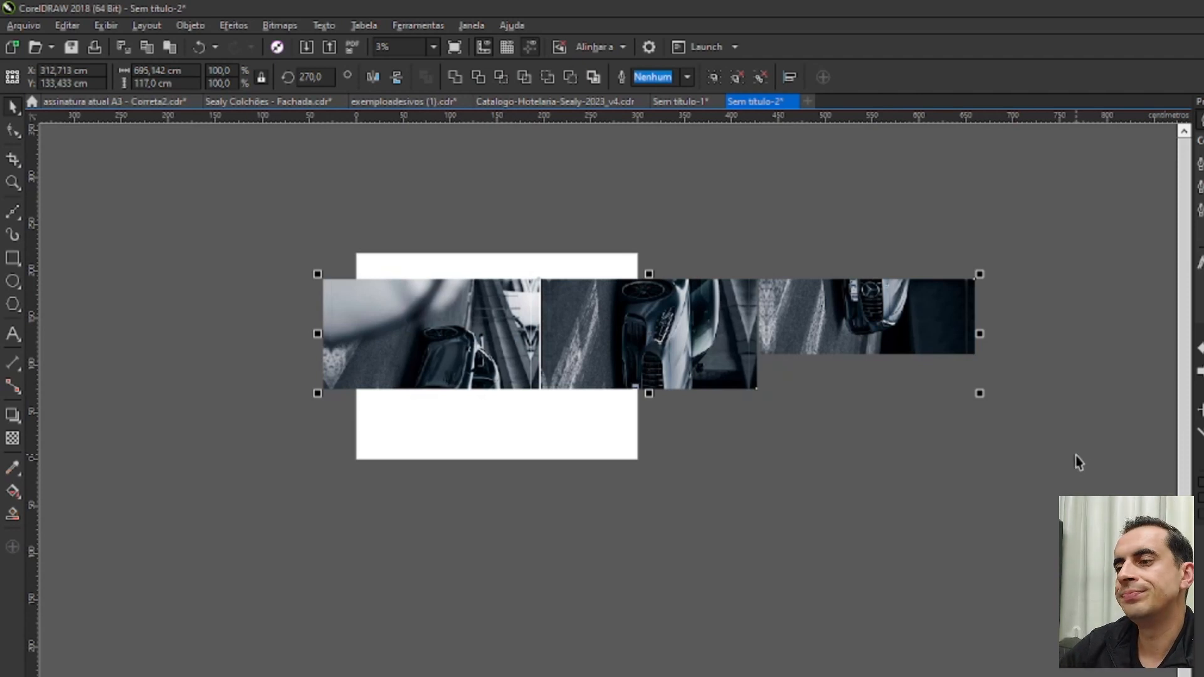
left_click(157, 70)
key("ctrl+c")
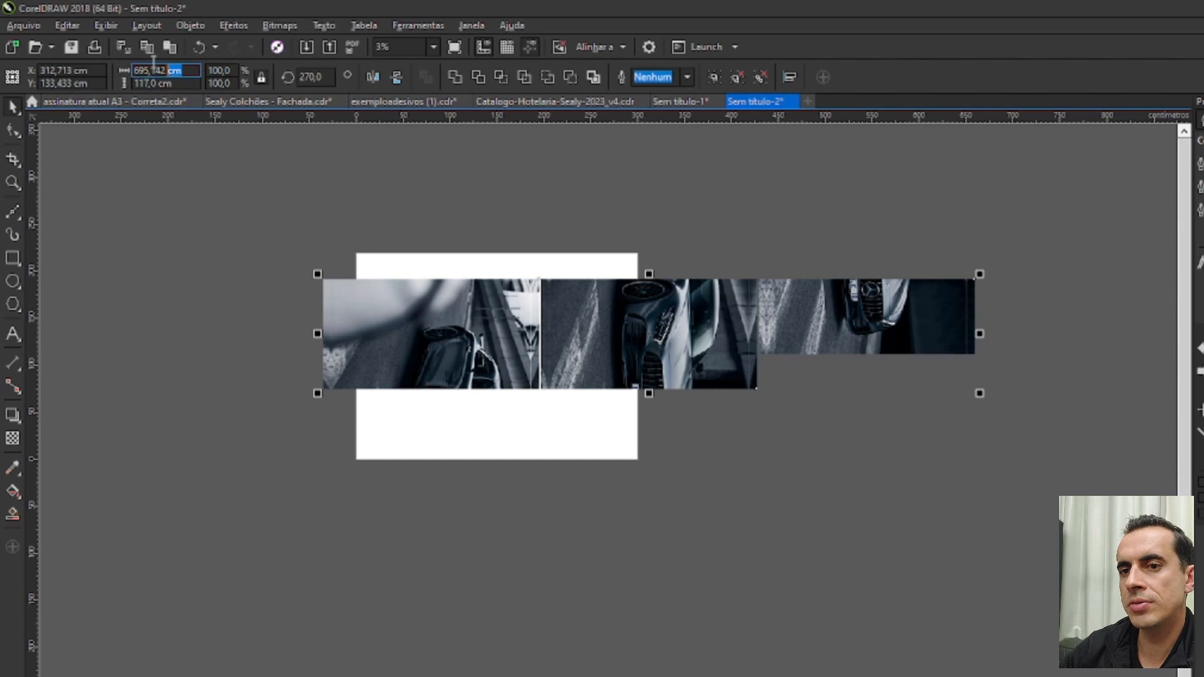
left_click(473, 218)
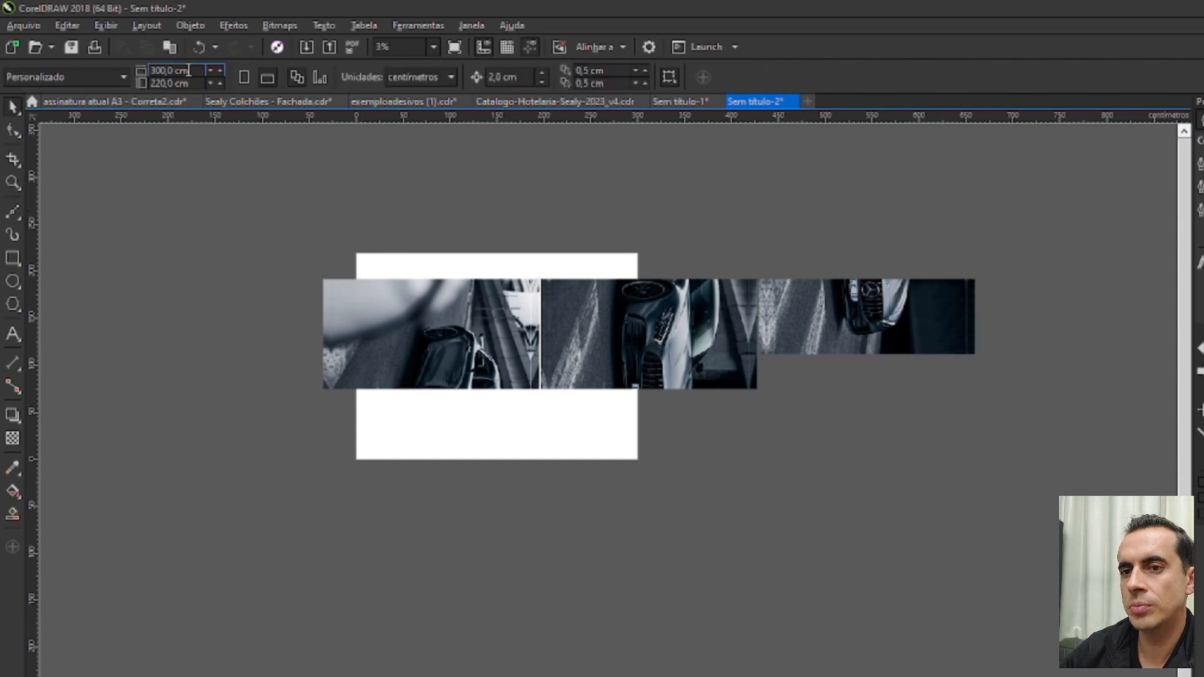
key("ctrl+v")
key("Return")
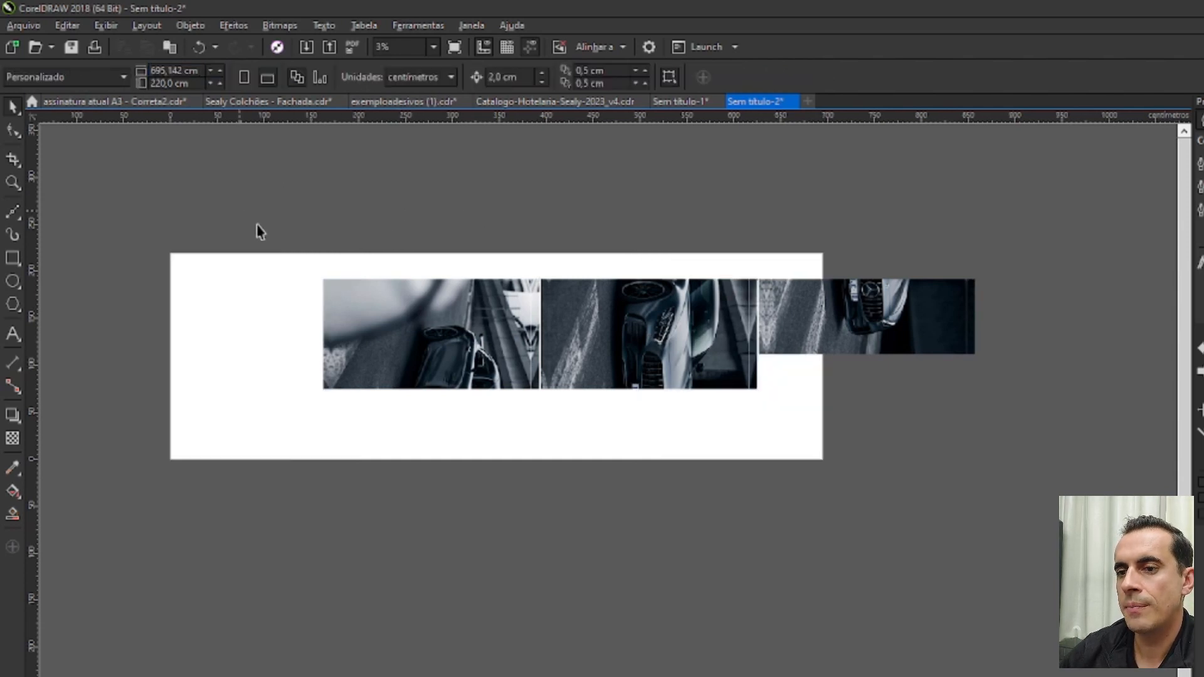
Group the three panels and set the page height to 117,0 cm, copied from the group's height
left_click_drag(238, 211, 1055, 525)
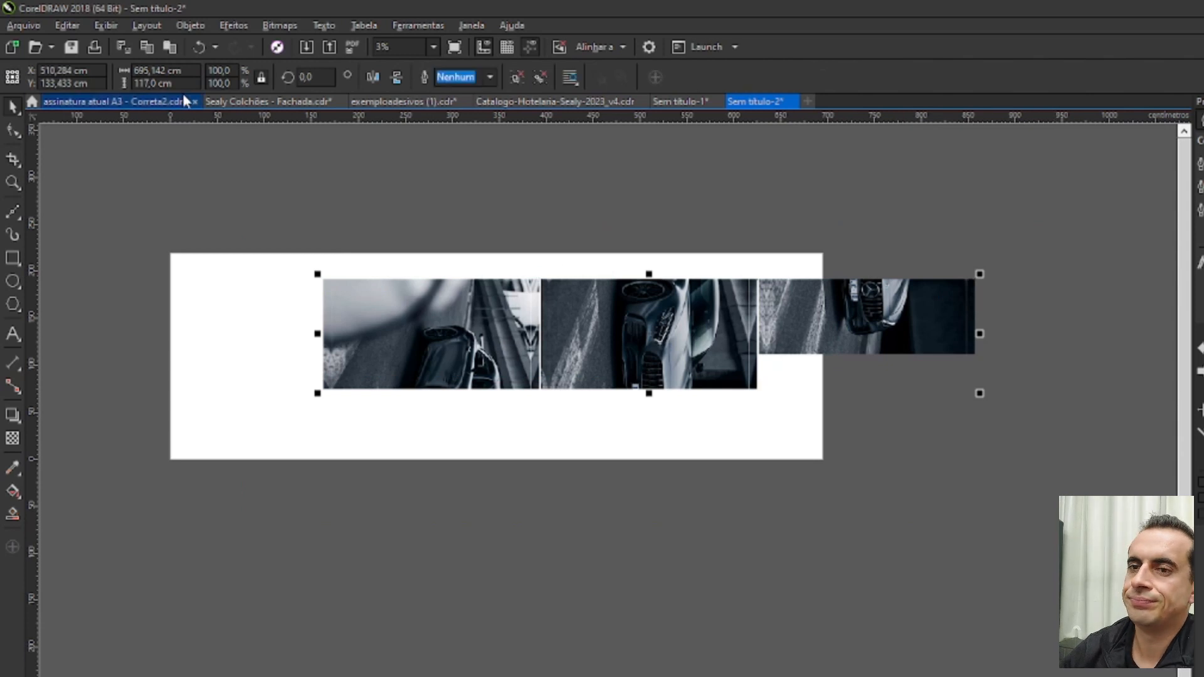
left_click(156, 82)
key("ctrl+c")
left_click(307, 188)
left_click(187, 83)
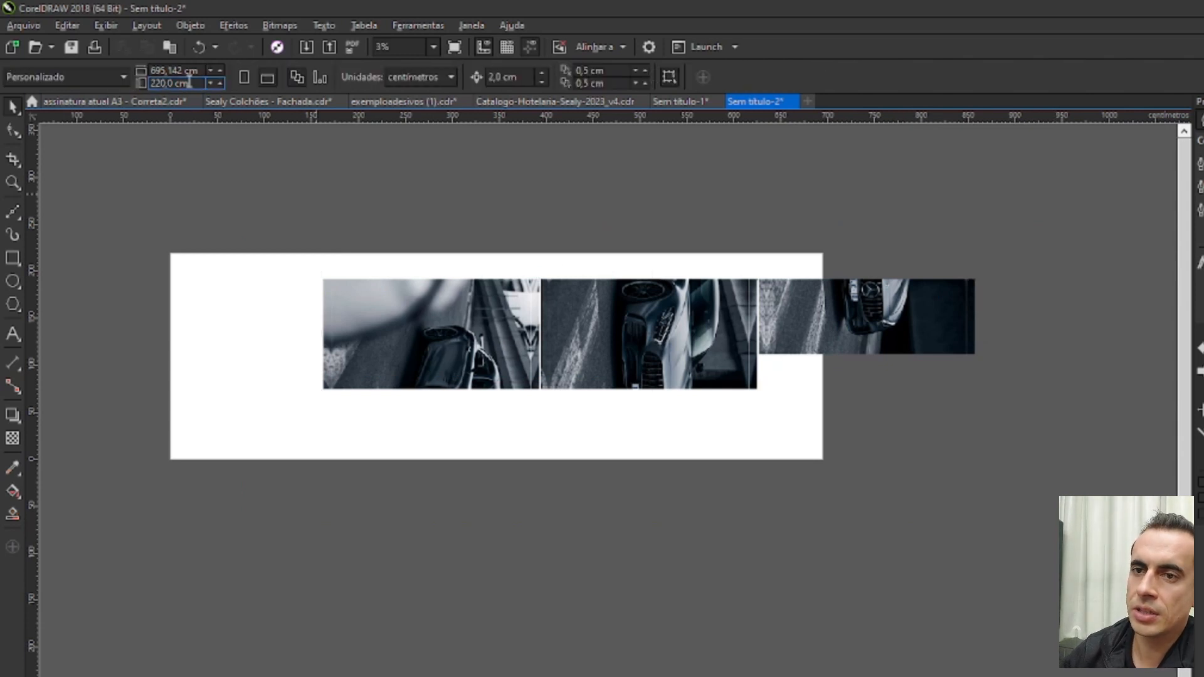
key("ctrl+v")
key("Return")
Center the grouped panels on the resized page
left_click(542, 333)
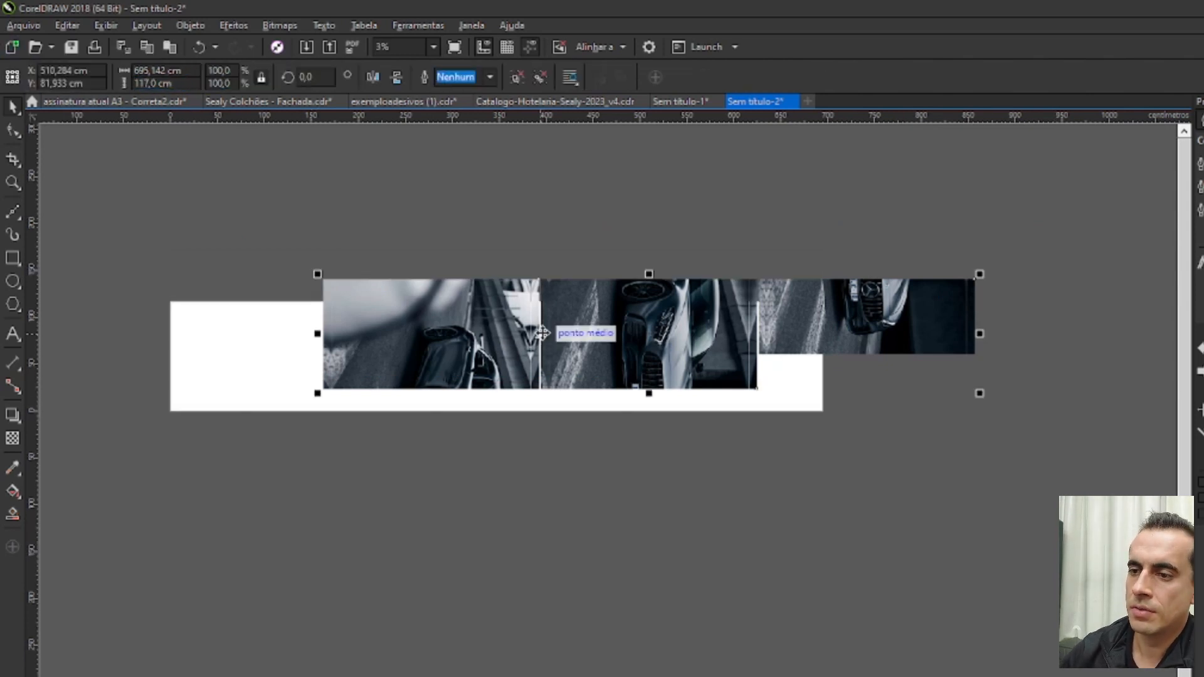
key("p")
left_click(662, 497)
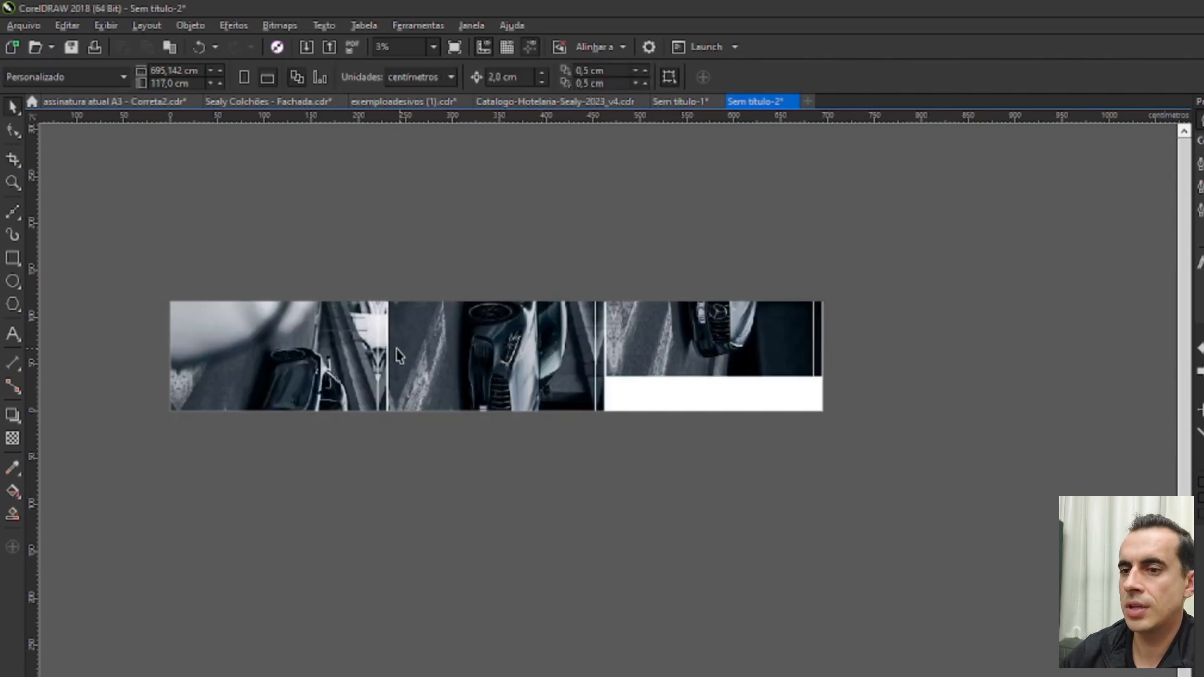
Save the drawing to the desktop as "Nome do cliente - 6,95x1,17m - Impressão - Adesivo fosco"
key("ctrl+s")
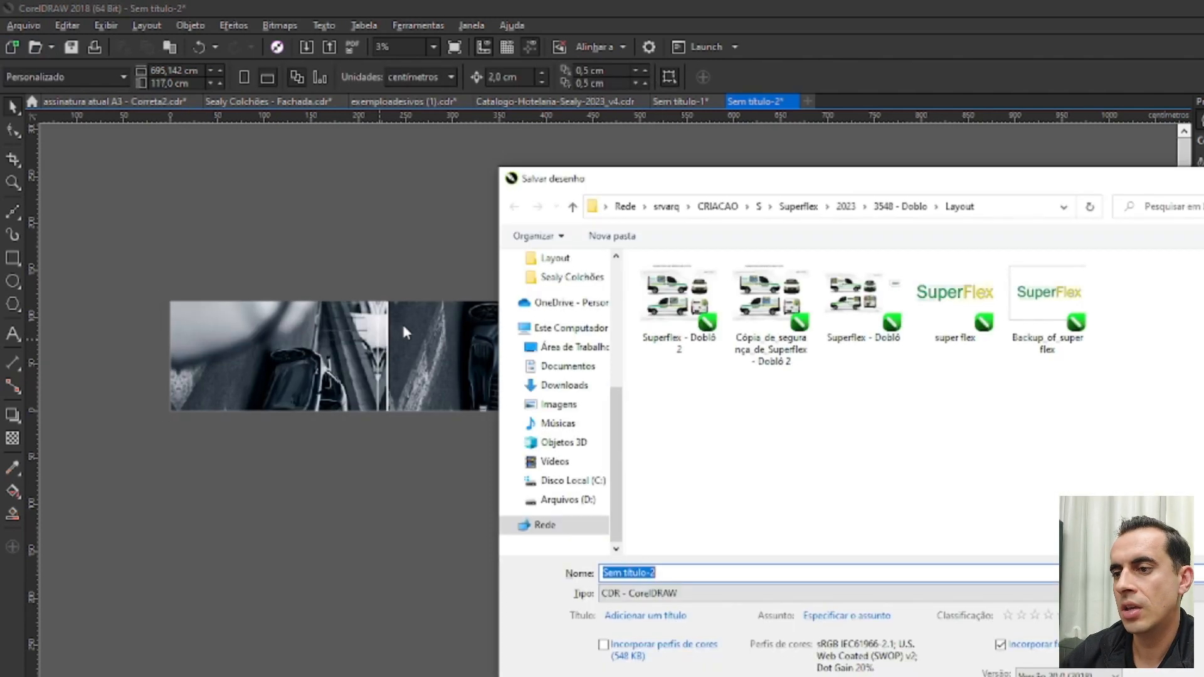
left_click(568, 290)
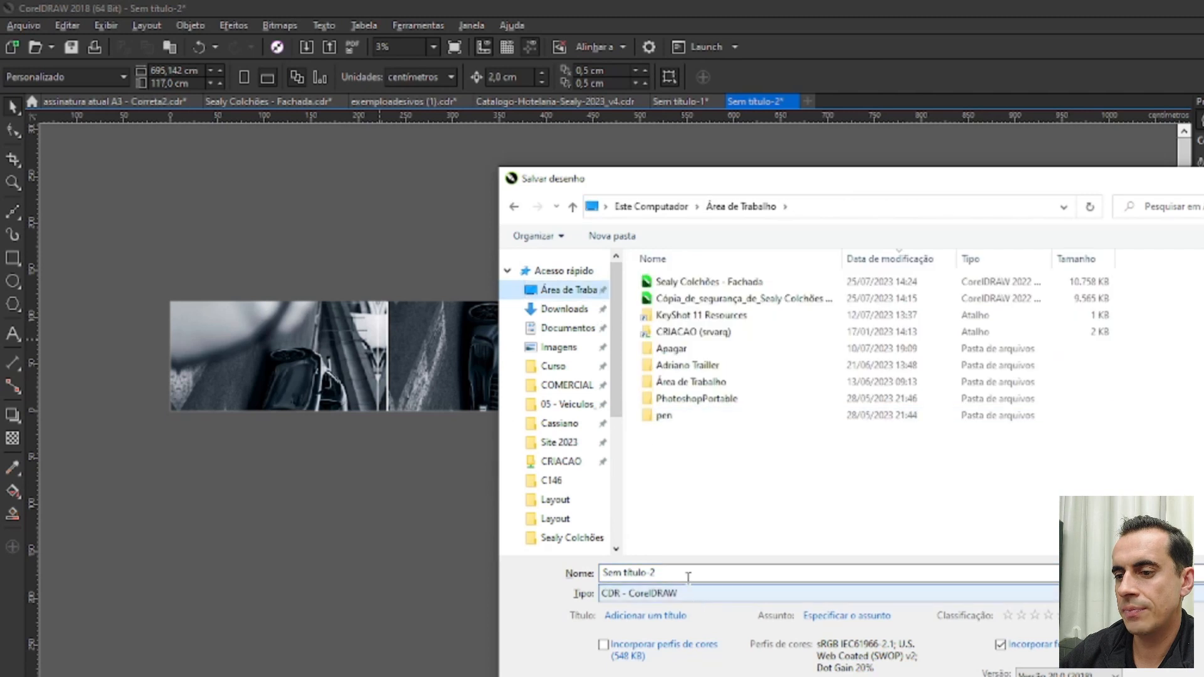
type("Nome do cliente - 6,95x1,17m")
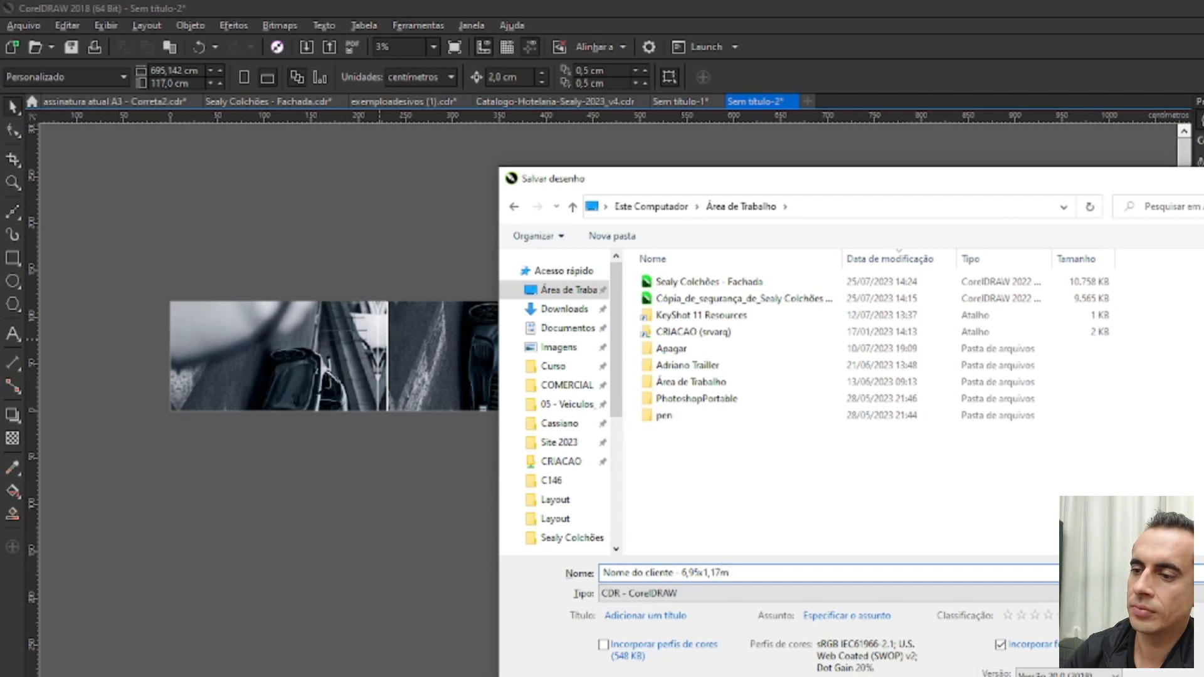
type("pressão - Adesivo fosco")
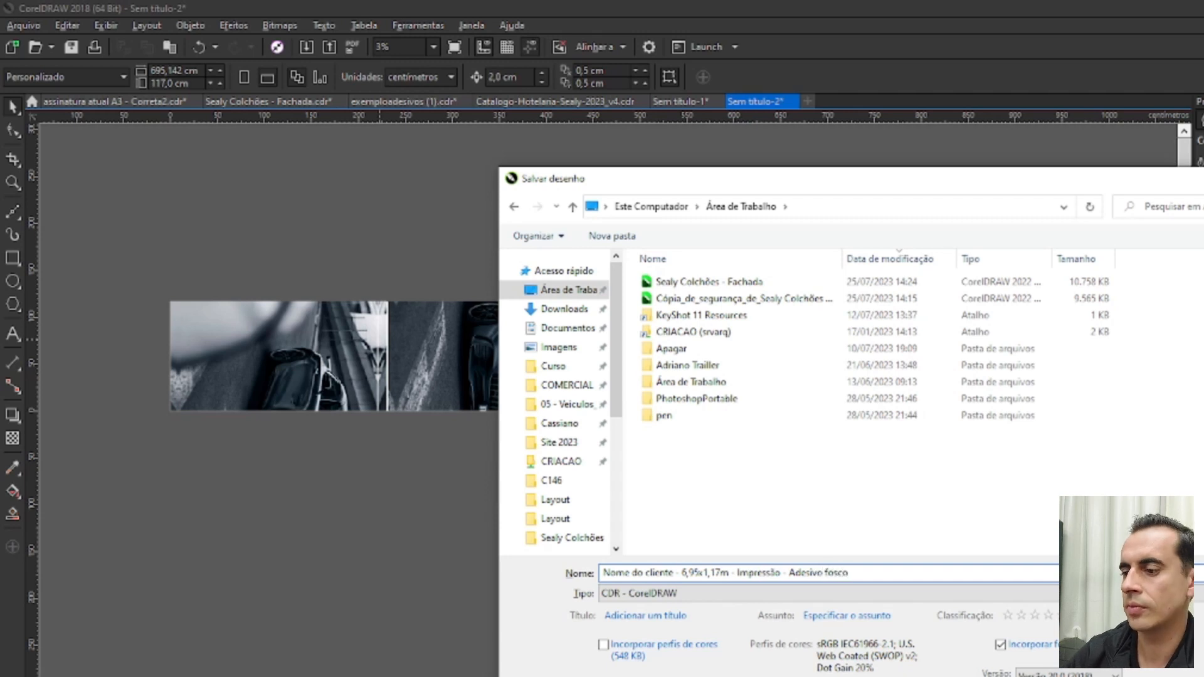
key("Return")
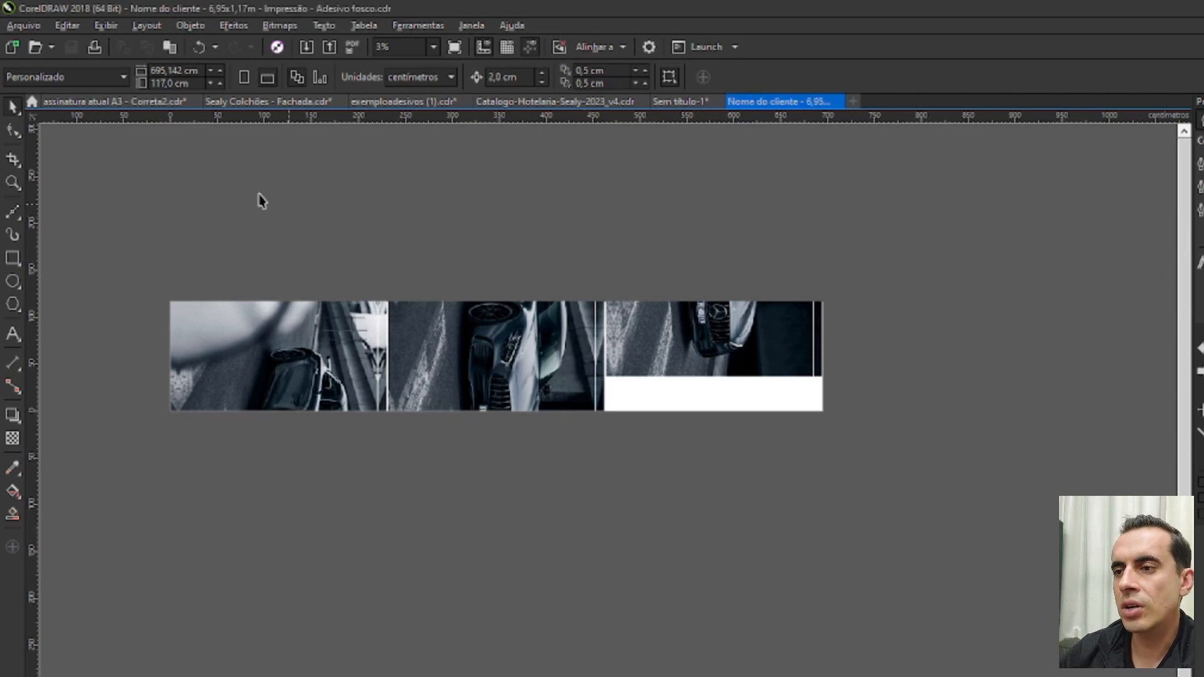
Start saving a PDF version of the drawing on the desktop under the same file name
left_click(25, 26)
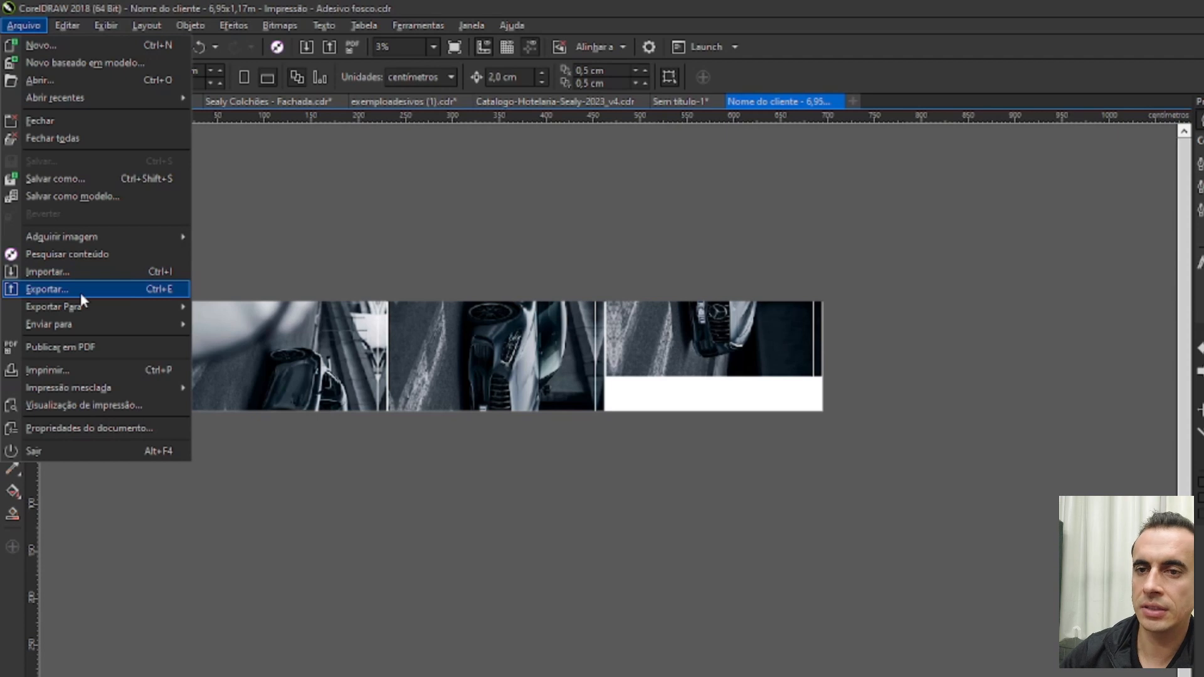
left_click(74, 180)
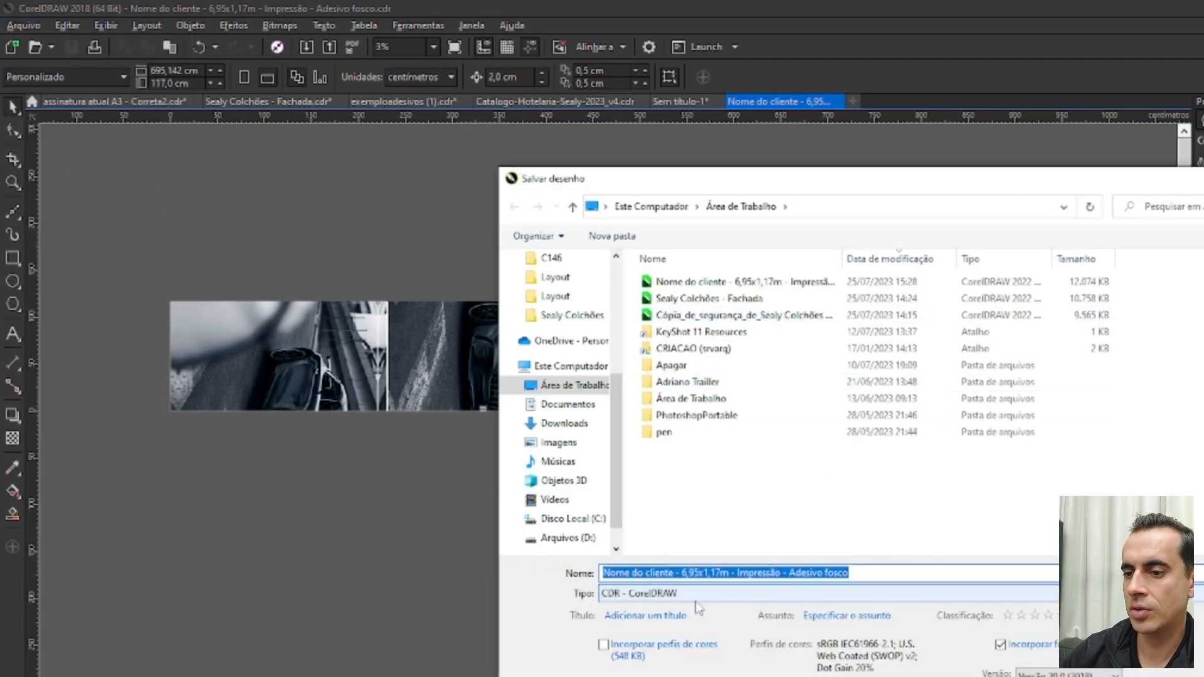
left_click(715, 595)
left_click(660, 270)
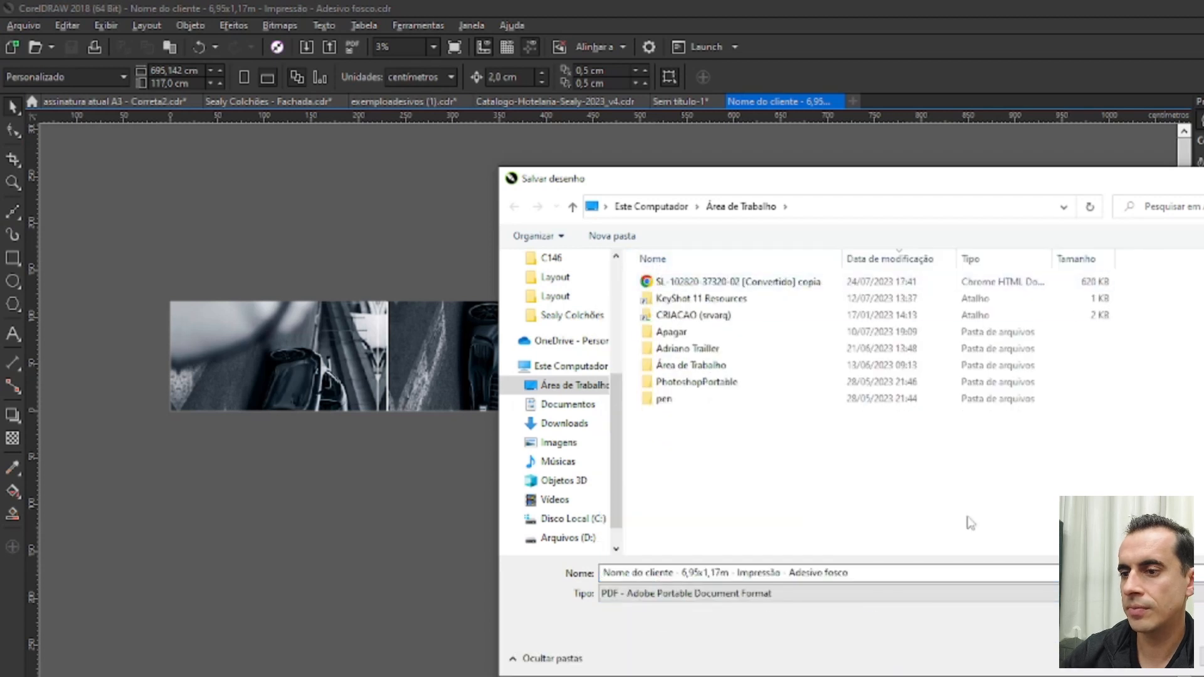
key("Return")
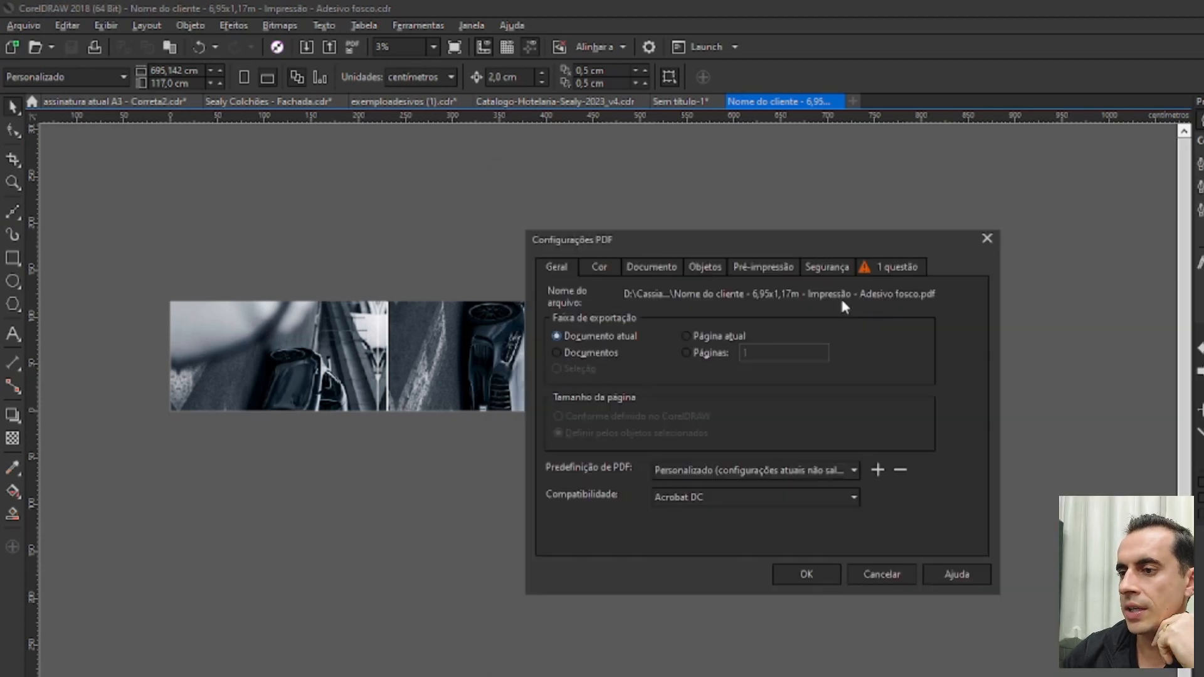
Keep text exported as curves and JPEG compression in the PDF settings, choose RGB color output, and generate the PDF
left_click(699, 269)
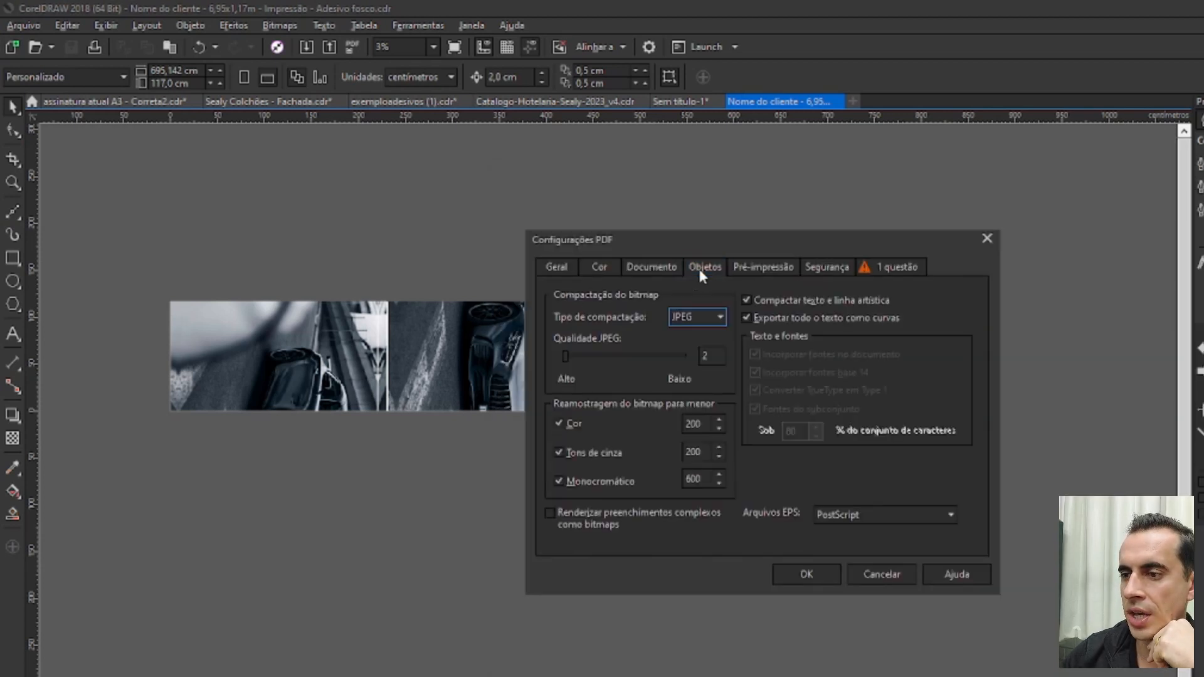
left_click(748, 318)
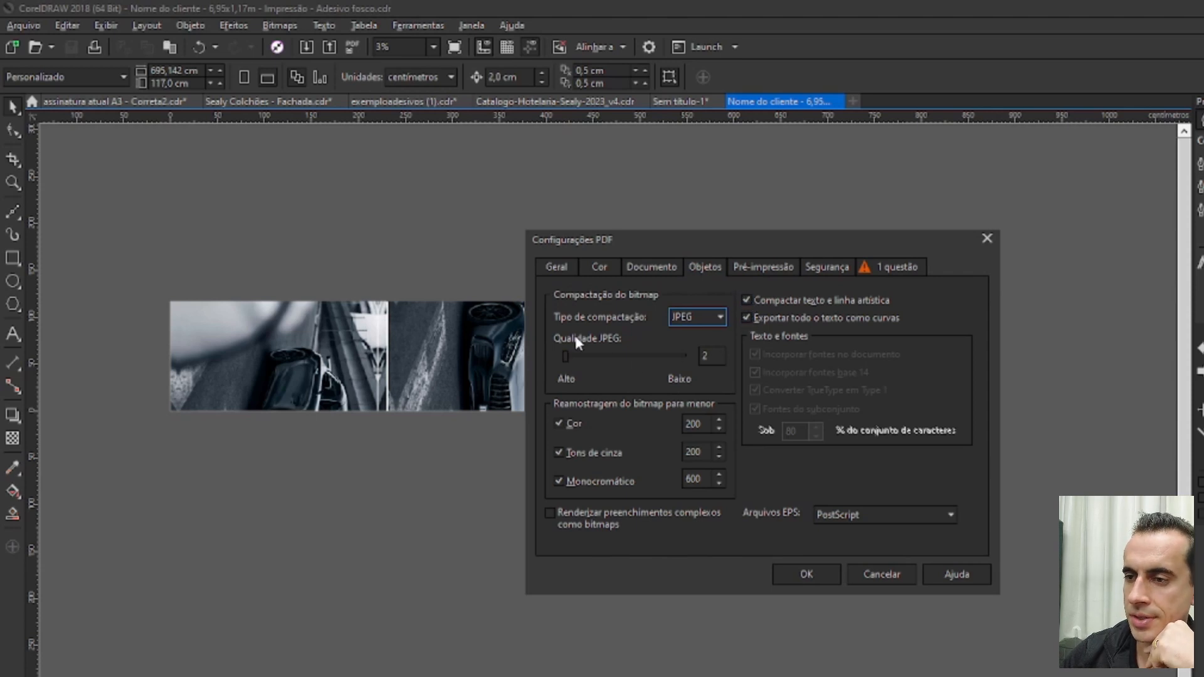
left_click(603, 268)
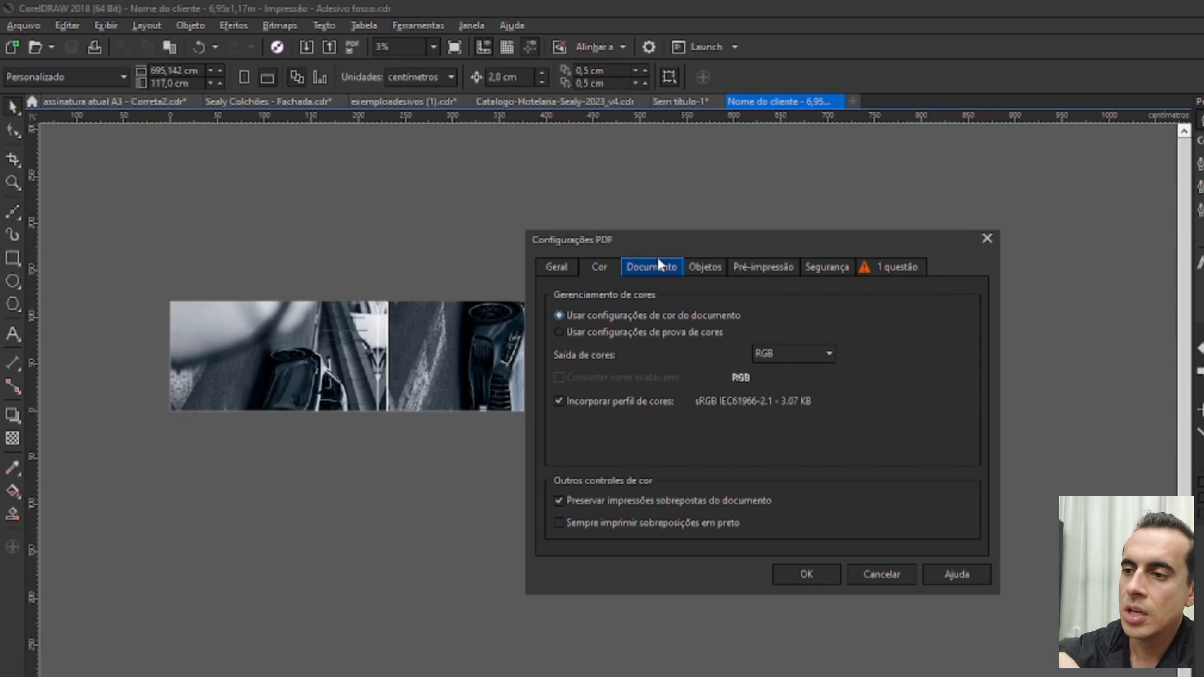
left_click(780, 355)
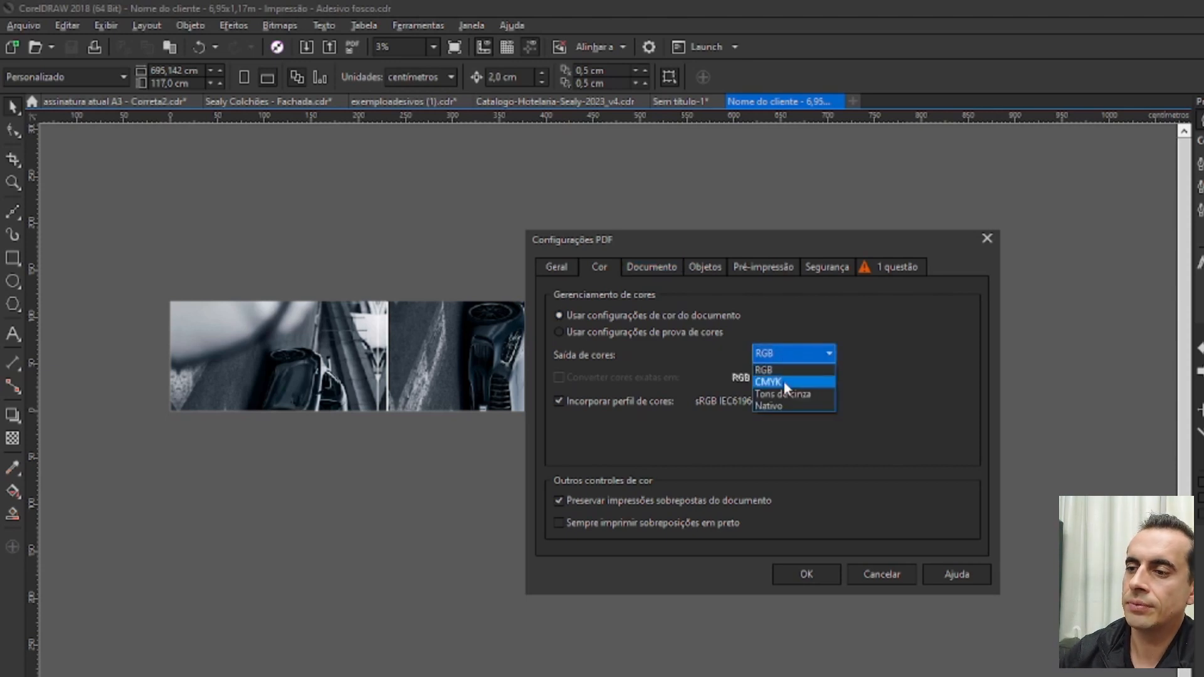
left_click(782, 367)
left_click(797, 571)
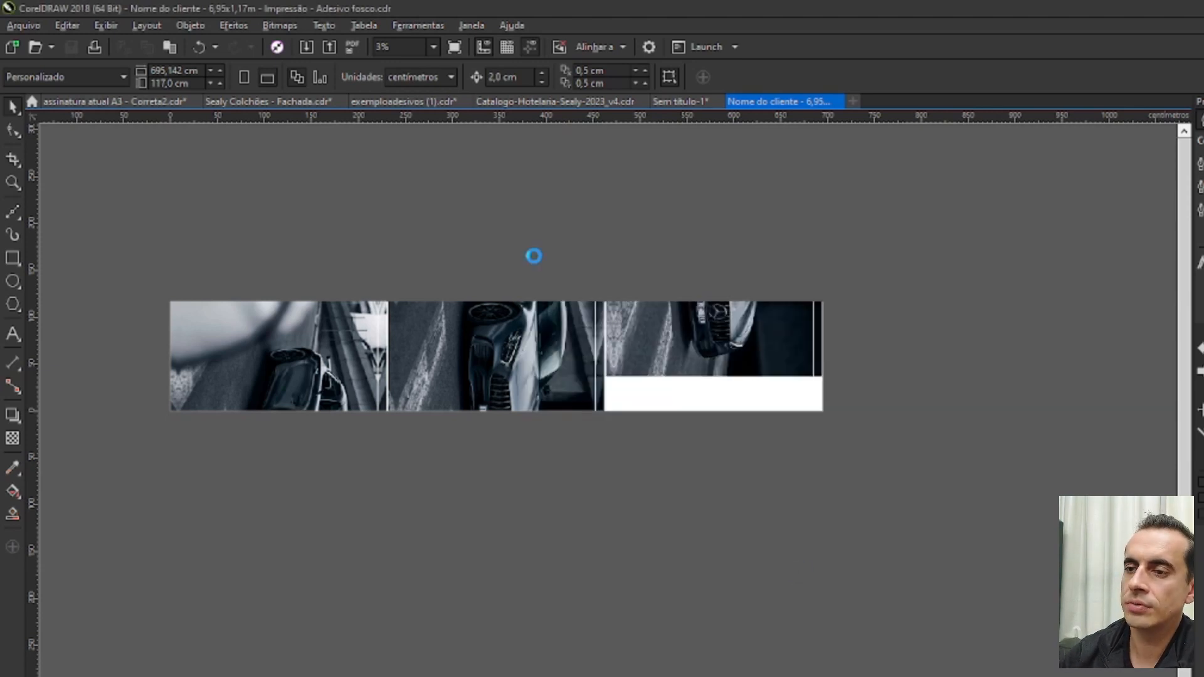